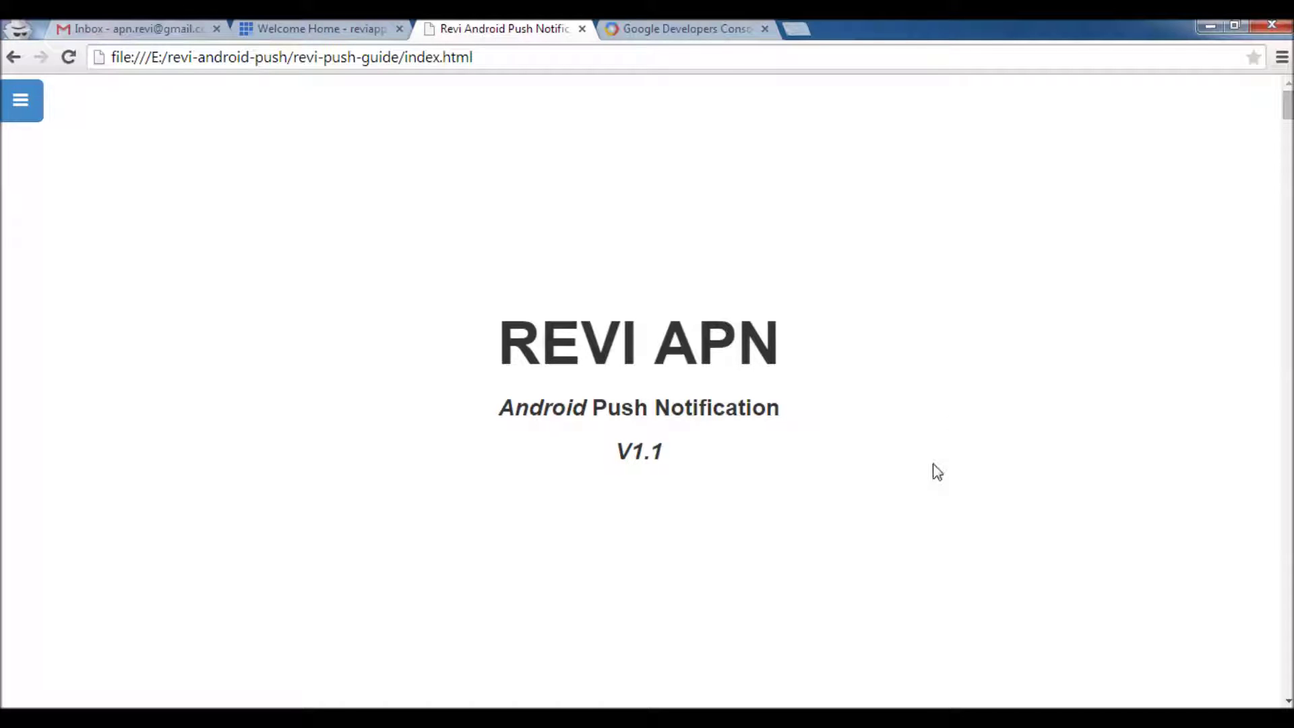
# Browse the package folders revi-push-v1-140215, revi-push-guide, android_source_code and android_apk
pyautogui.click(941, 704)
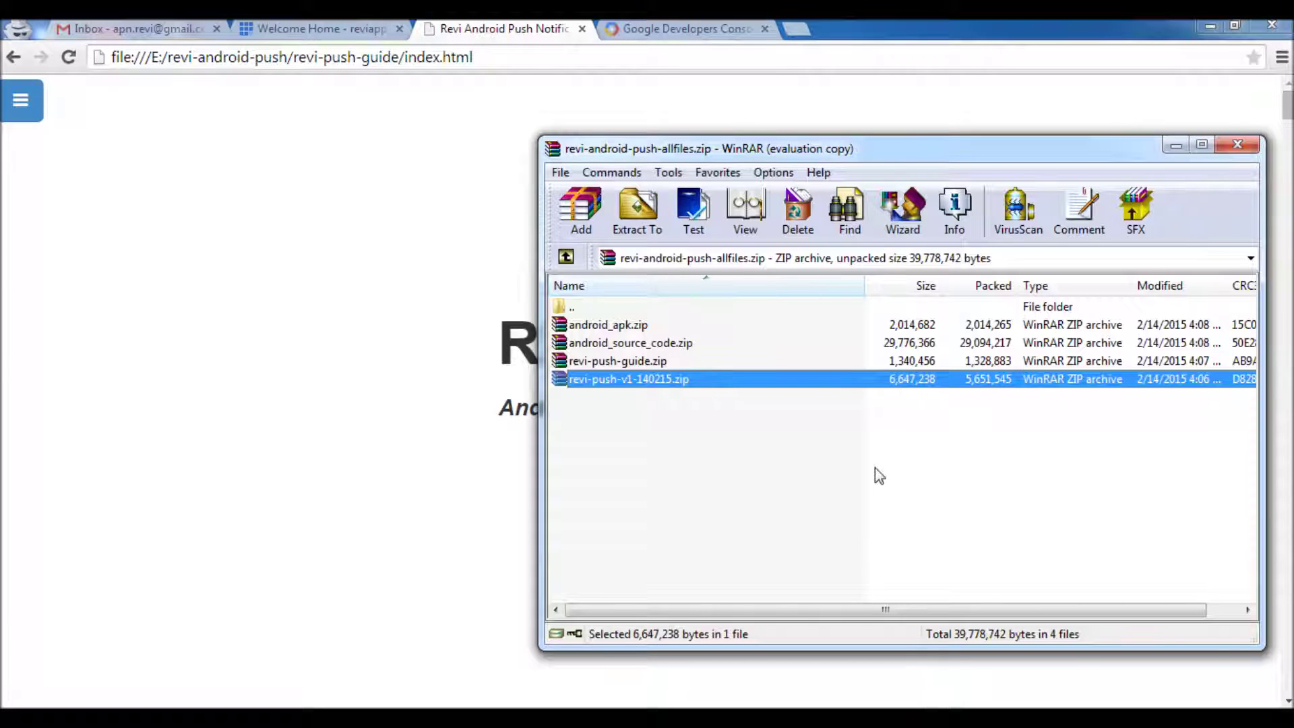
pyautogui.moveTo(836, 150)
pyautogui.mouseDown()
pyautogui.moveTo(848, 141)
pyautogui.moveTo(822, 132)
pyautogui.mouseUp()
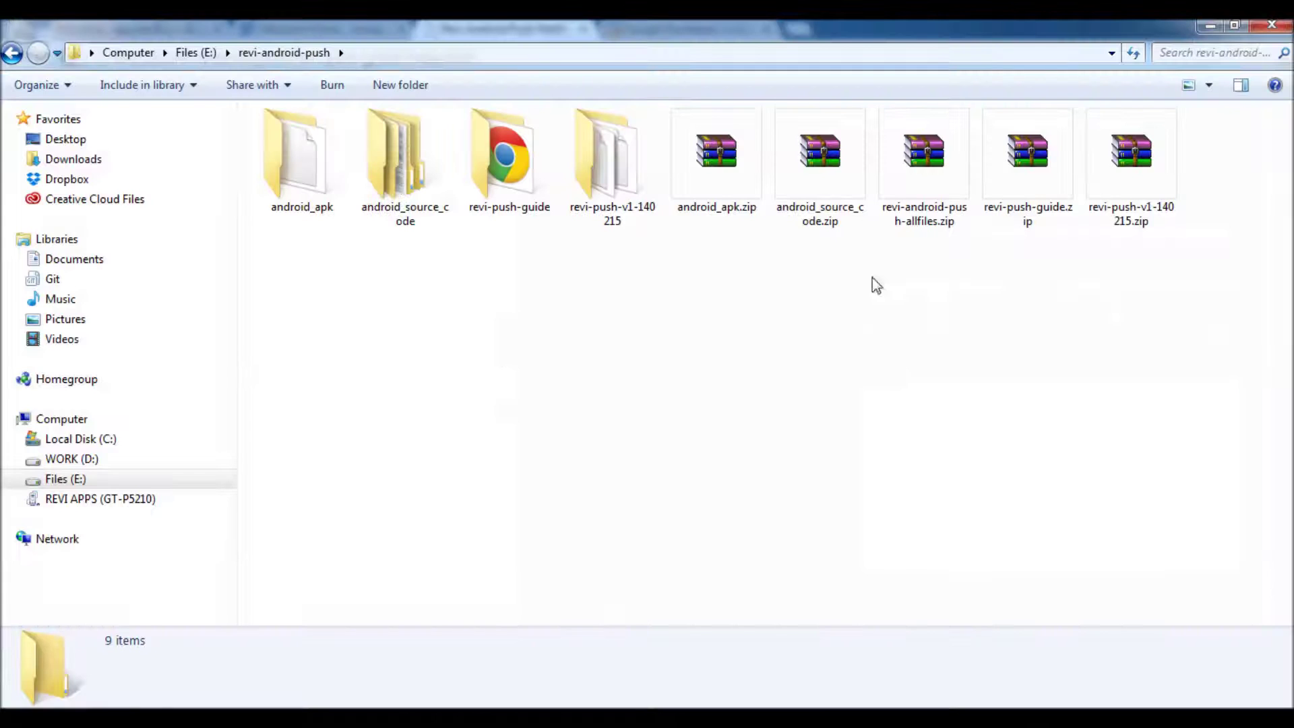
pyautogui.click(927, 168)
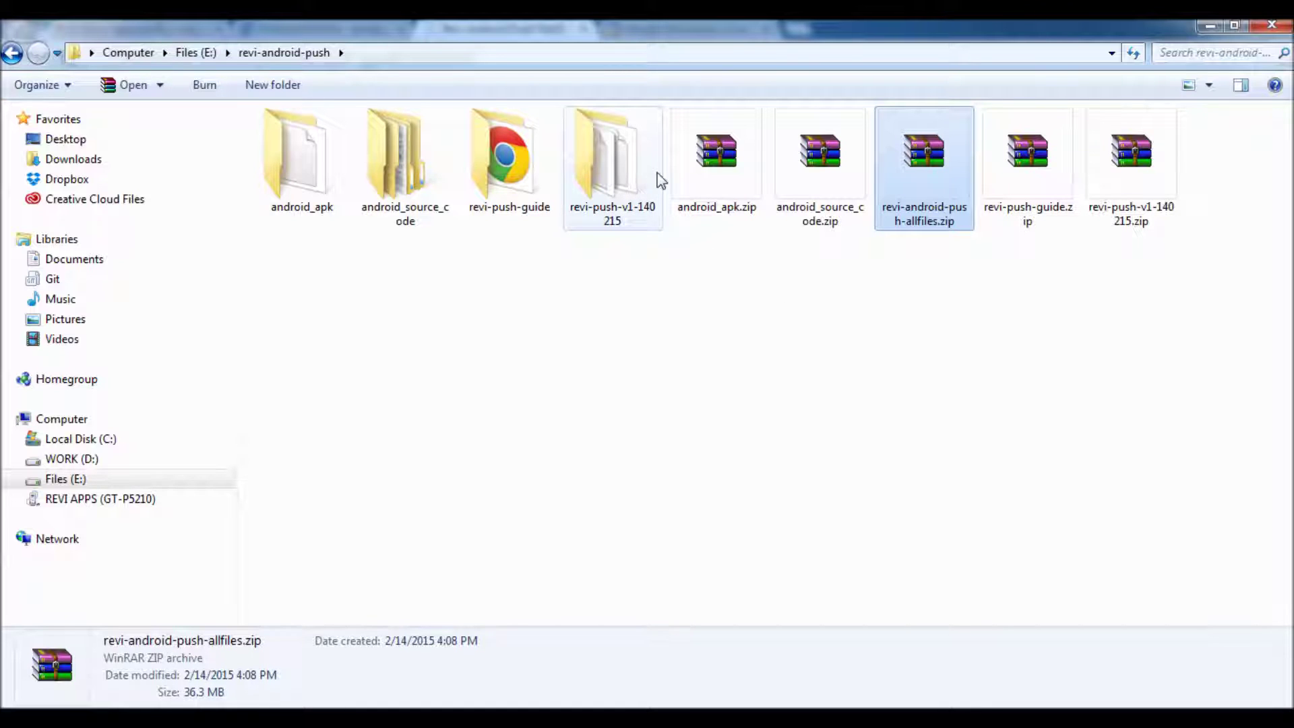
pyautogui.click(627, 173)
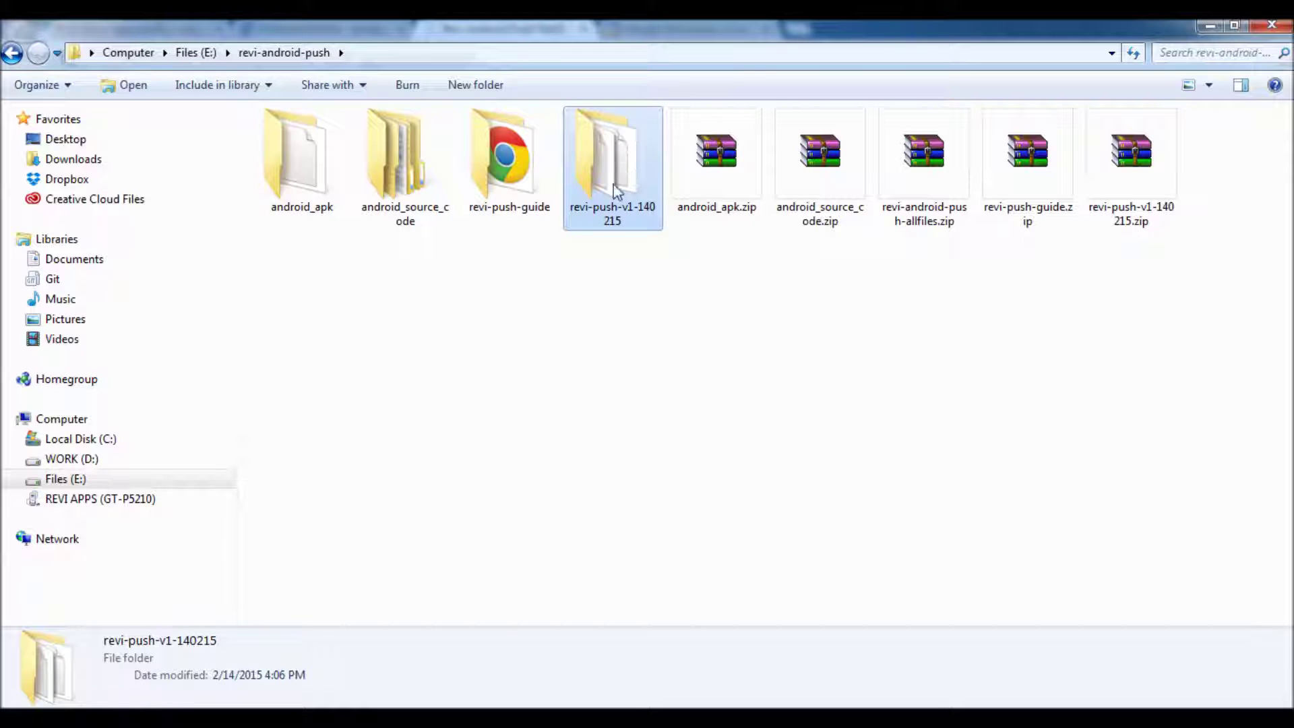
pyautogui.click(516, 163)
pyautogui.hotkey('alt', 'Tab')
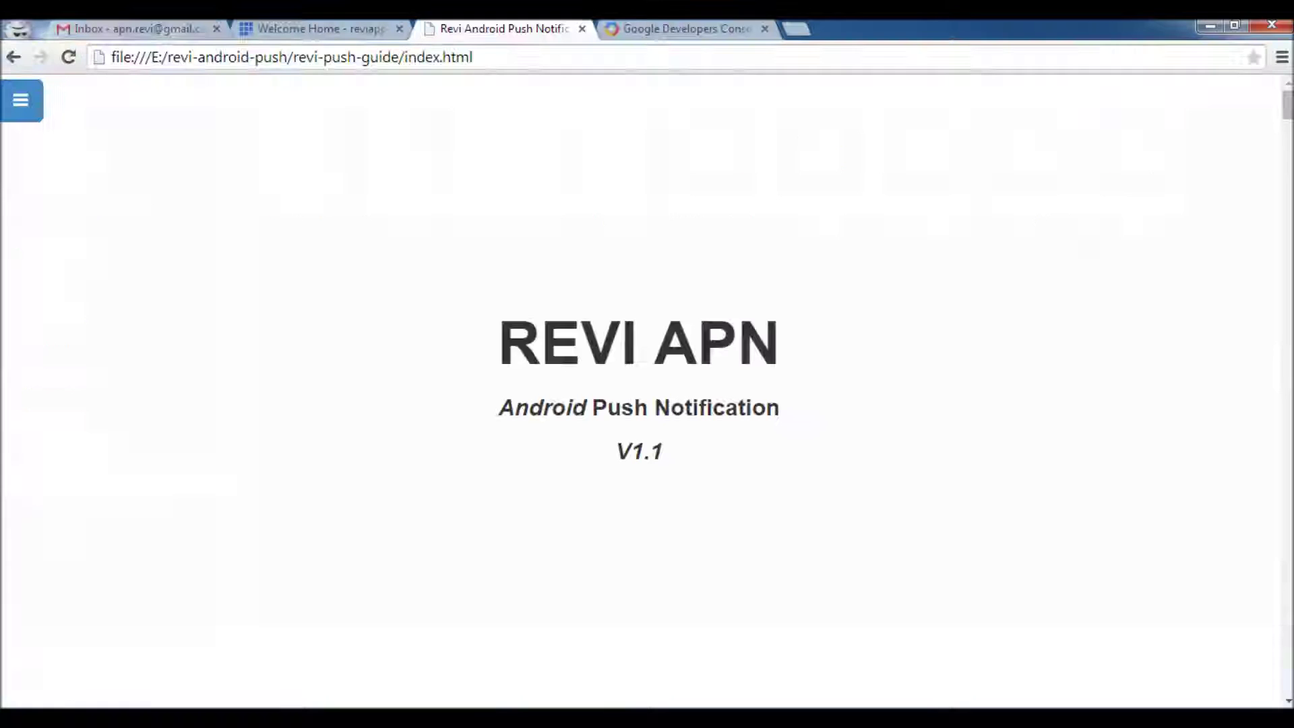
pyautogui.hotkey('alt', 'Tab')
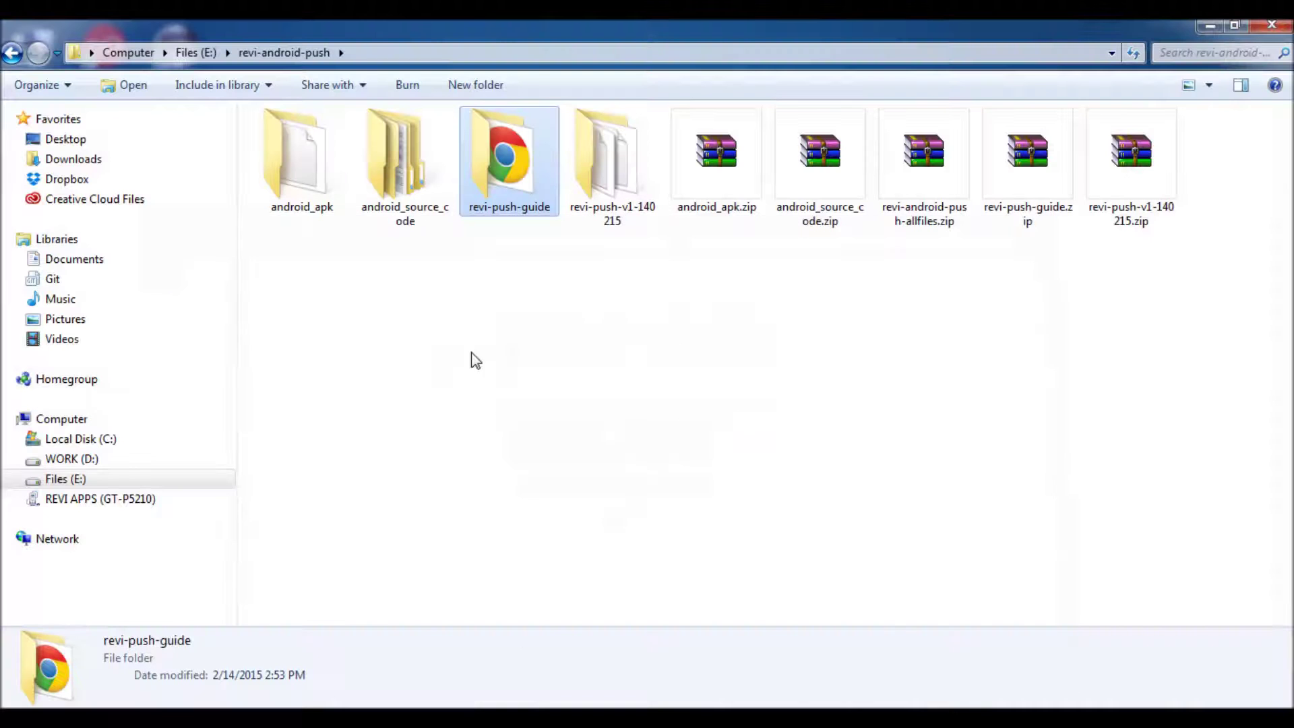
pyautogui.click(408, 171)
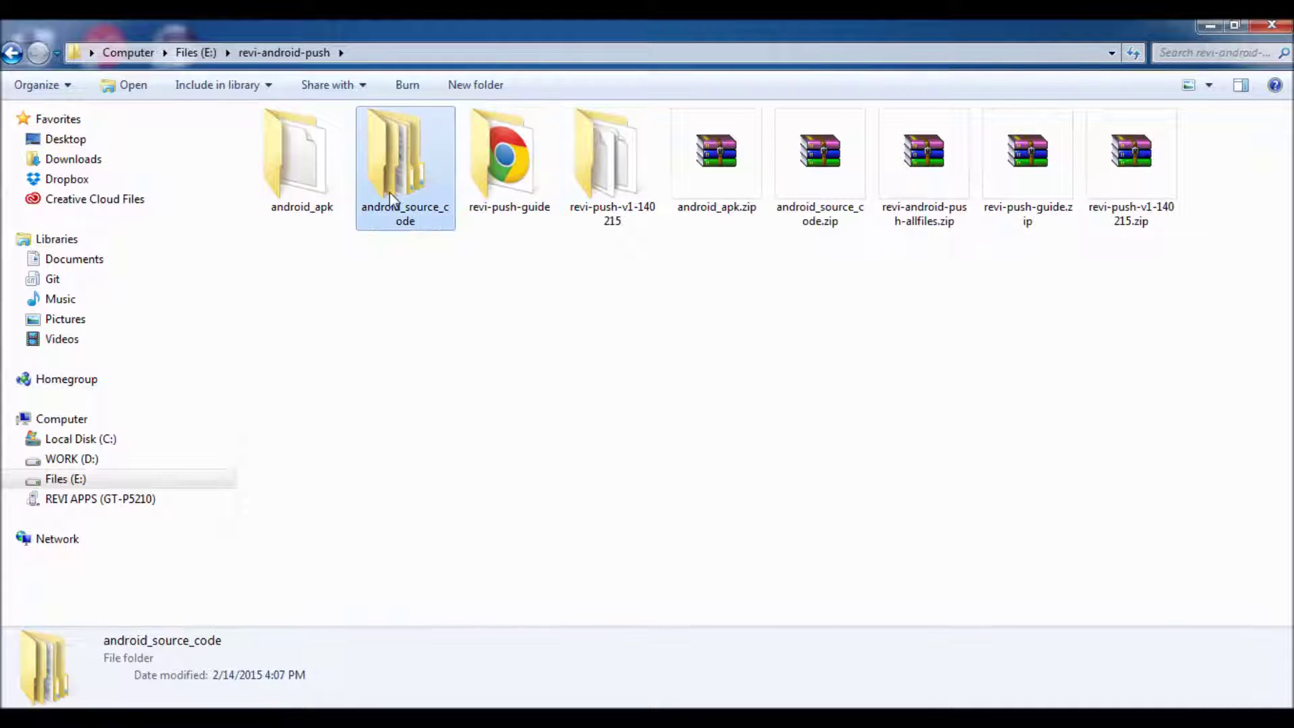
pyautogui.click(323, 182)
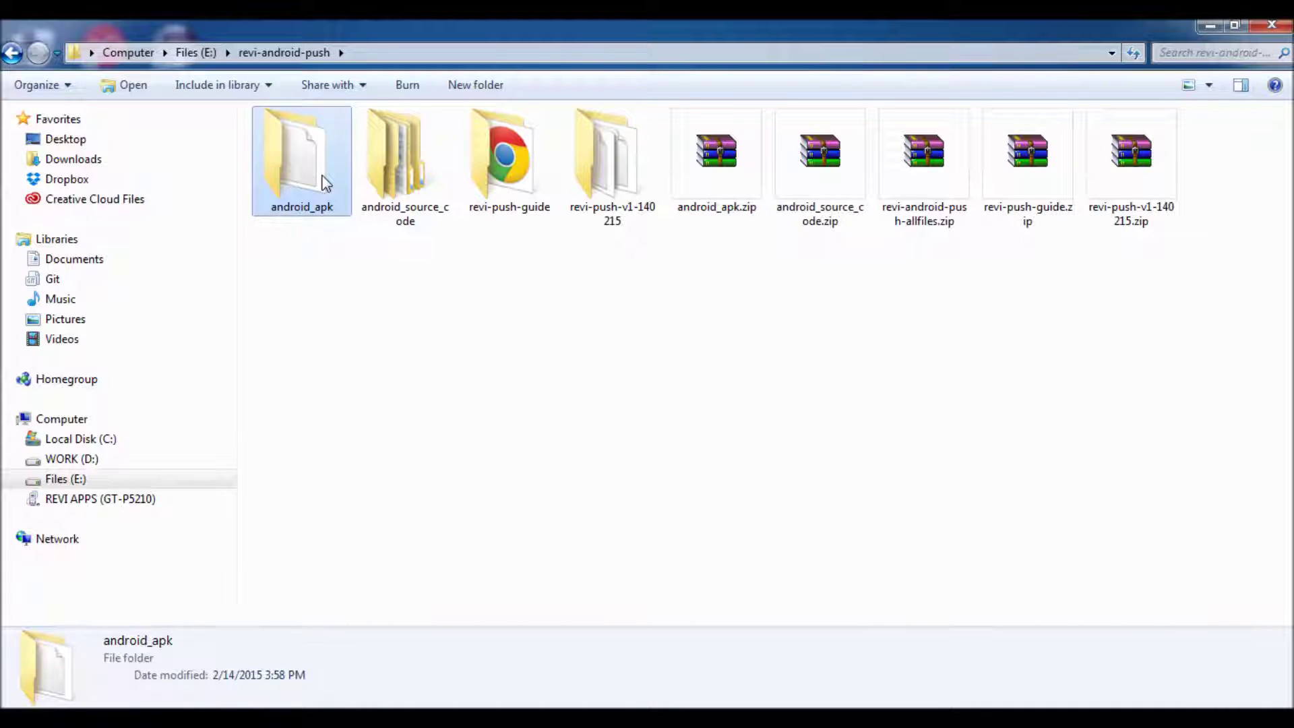
# Scroll the REVI APN guide to Installation and Usage and highlight 'Step 1: Get API Key'
pyautogui.hotkey('alt', 'Tab')
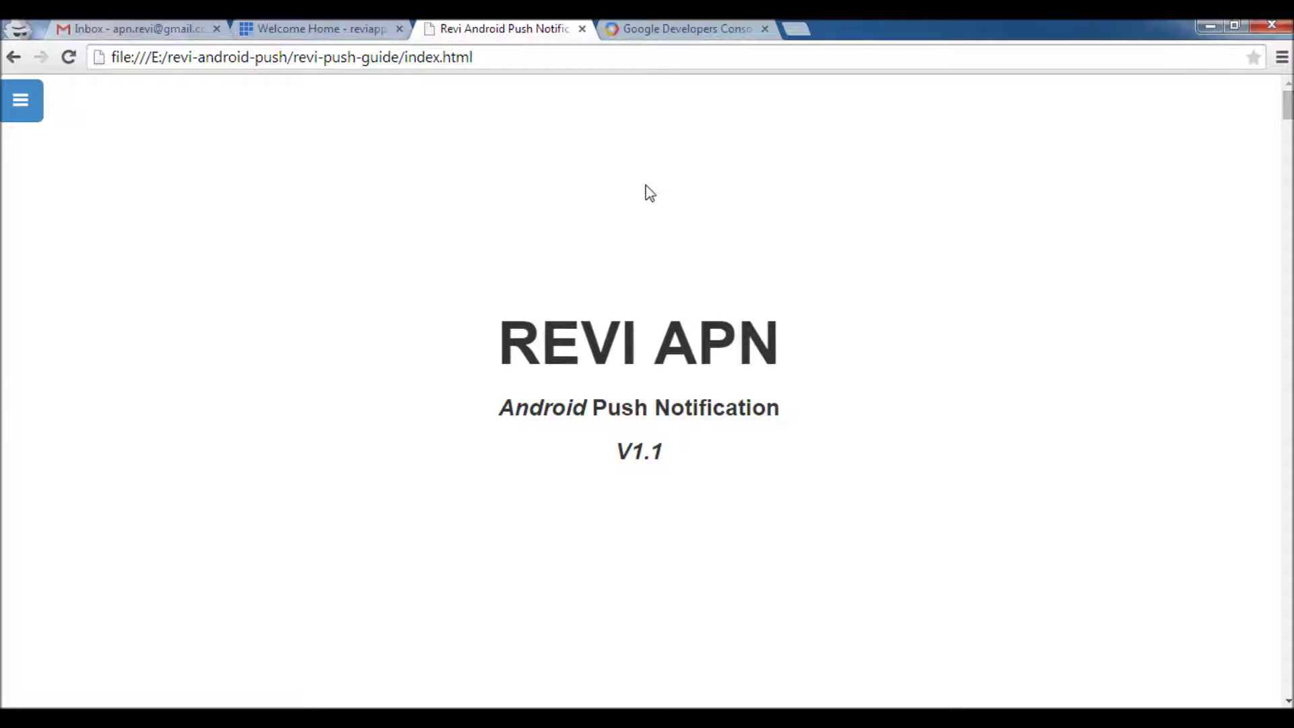
pyautogui.scroll(-5, 539, 206)
pyautogui.scroll(-10, 532, 212)
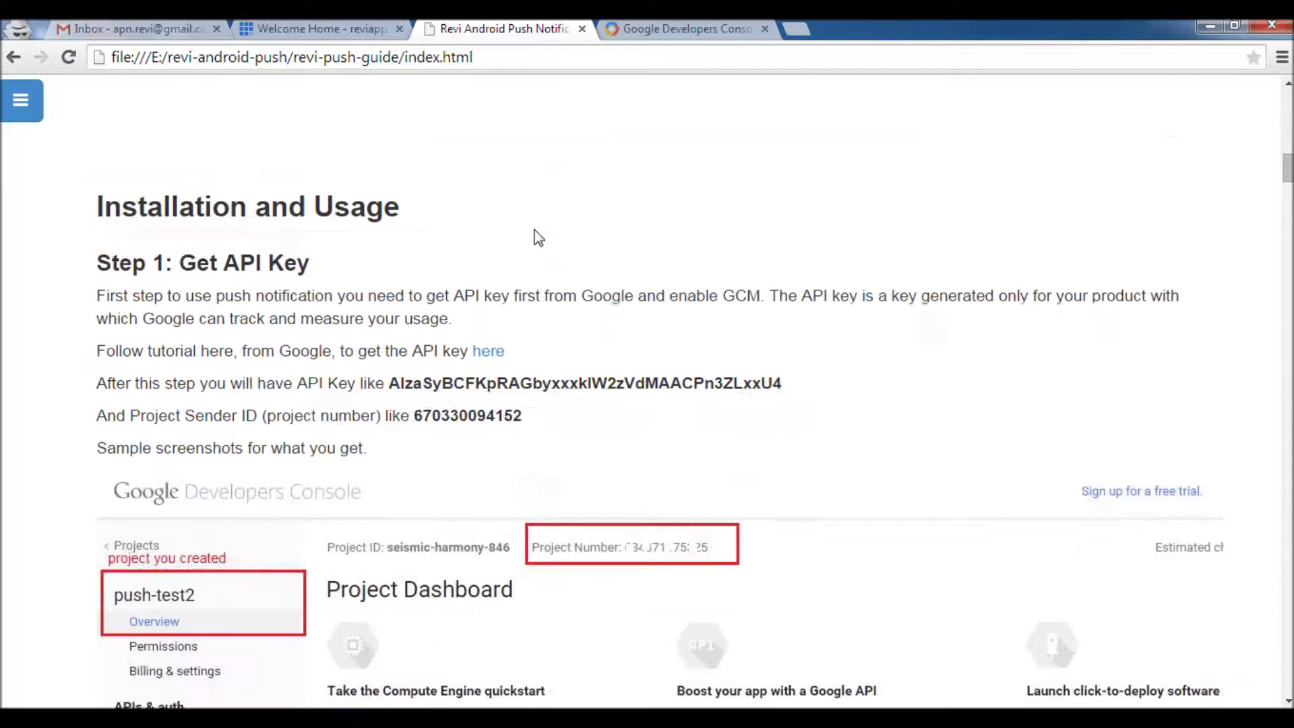
pyautogui.moveTo(310, 263); pyautogui.dragTo(97, 263)
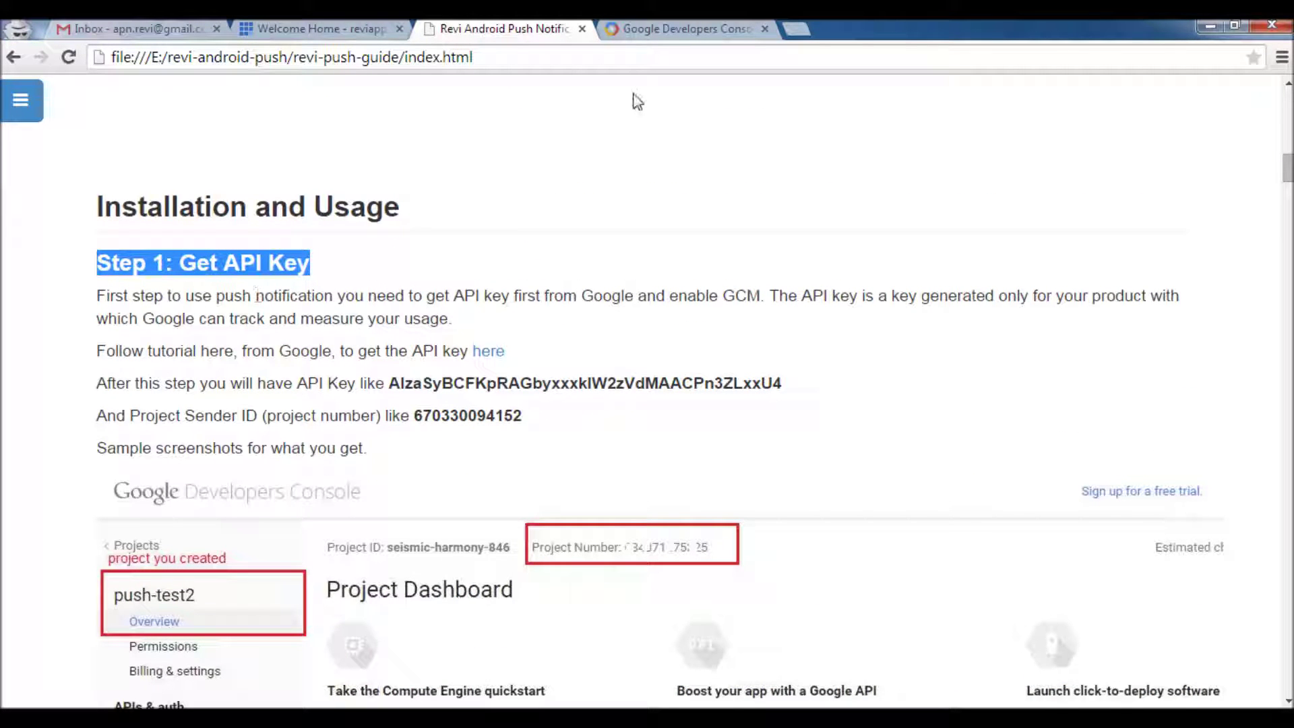
pyautogui.click(647, 31)
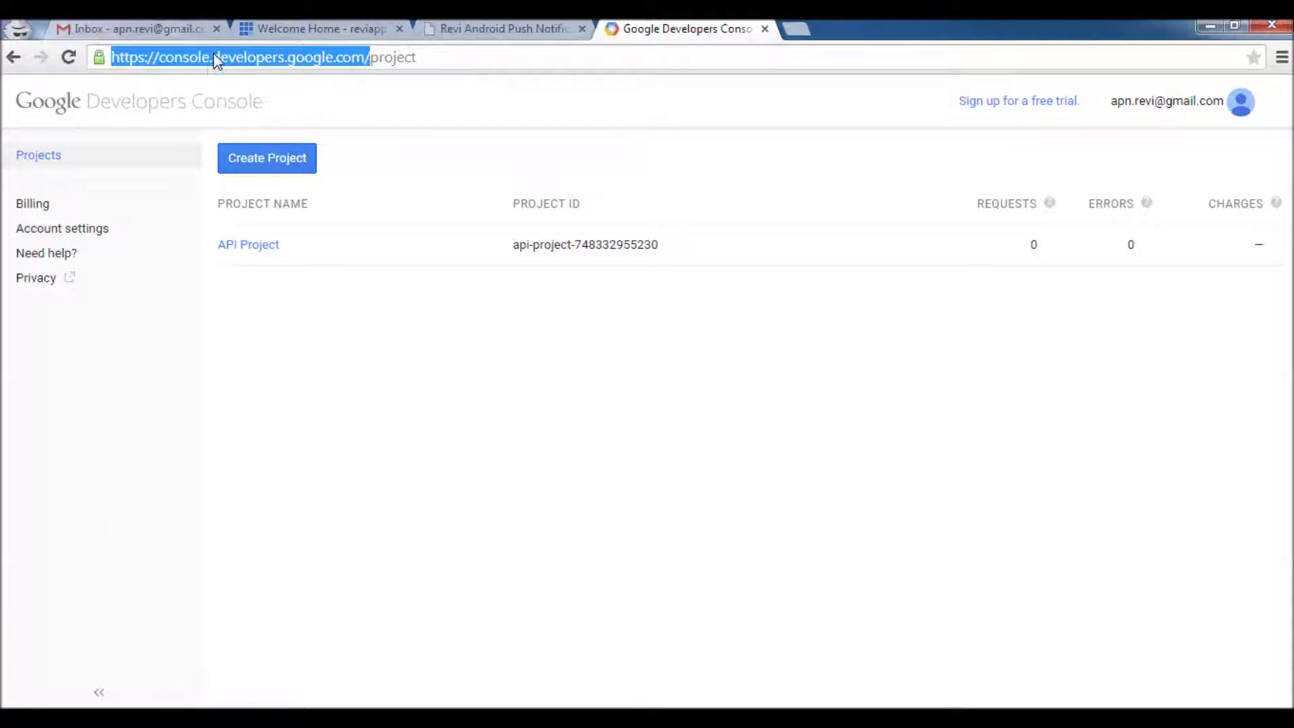
# Create a Developers Console project named tdpush, accepting the Terms of Service
pyautogui.doubleClick(182, 57)
pyautogui.doubleClick(244, 58)
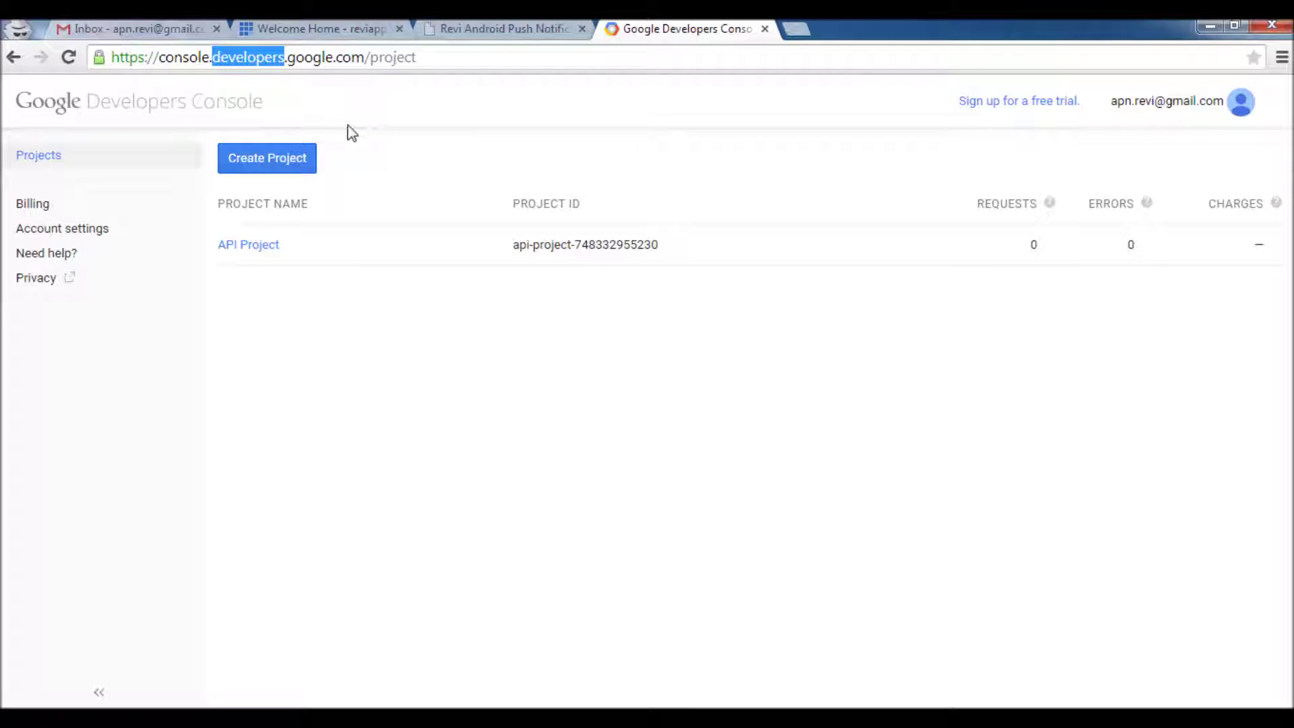
pyautogui.click(302, 168)
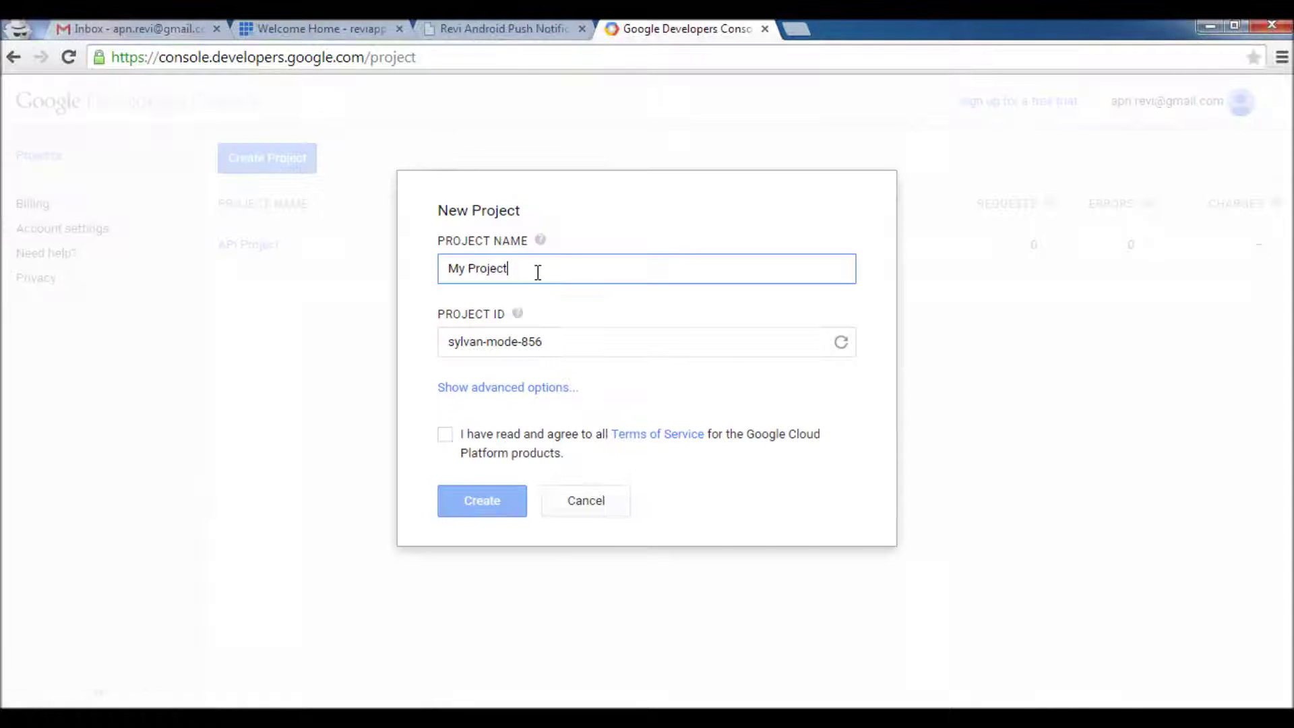
pyautogui.moveTo(536, 268); pyautogui.dragTo(443, 266)
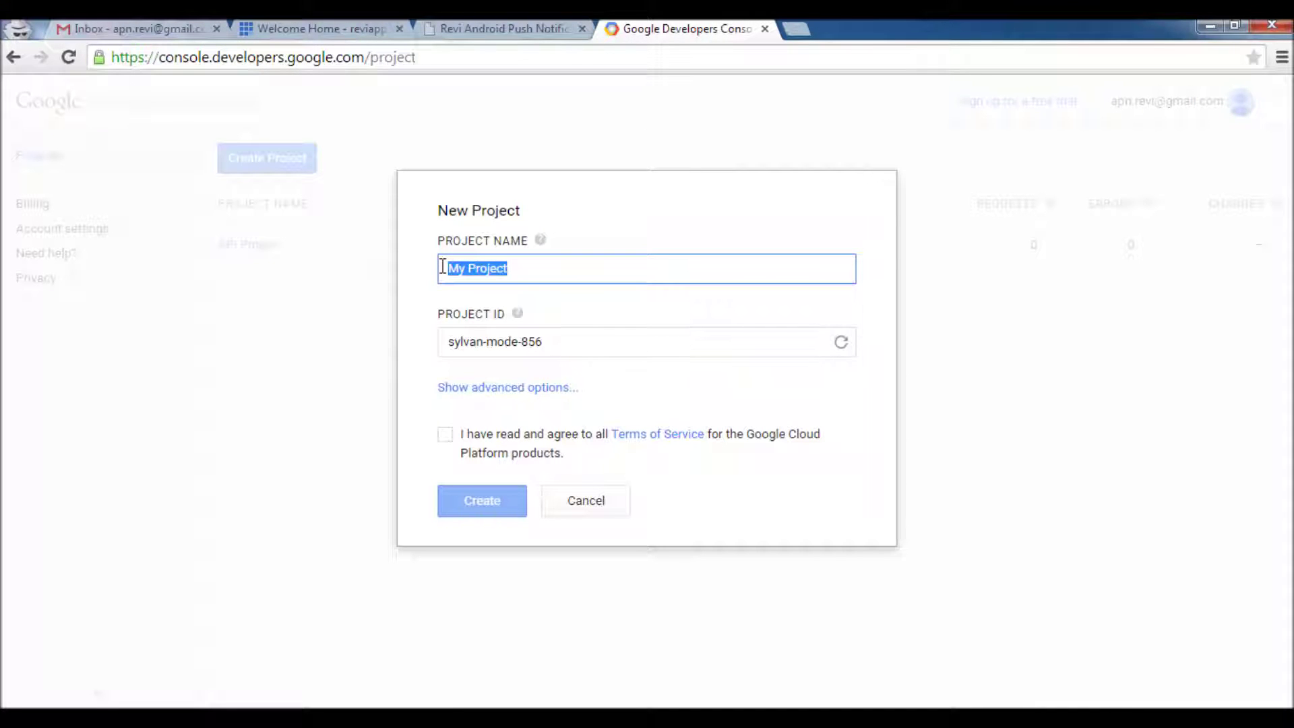
pyautogui.write('tdpush')
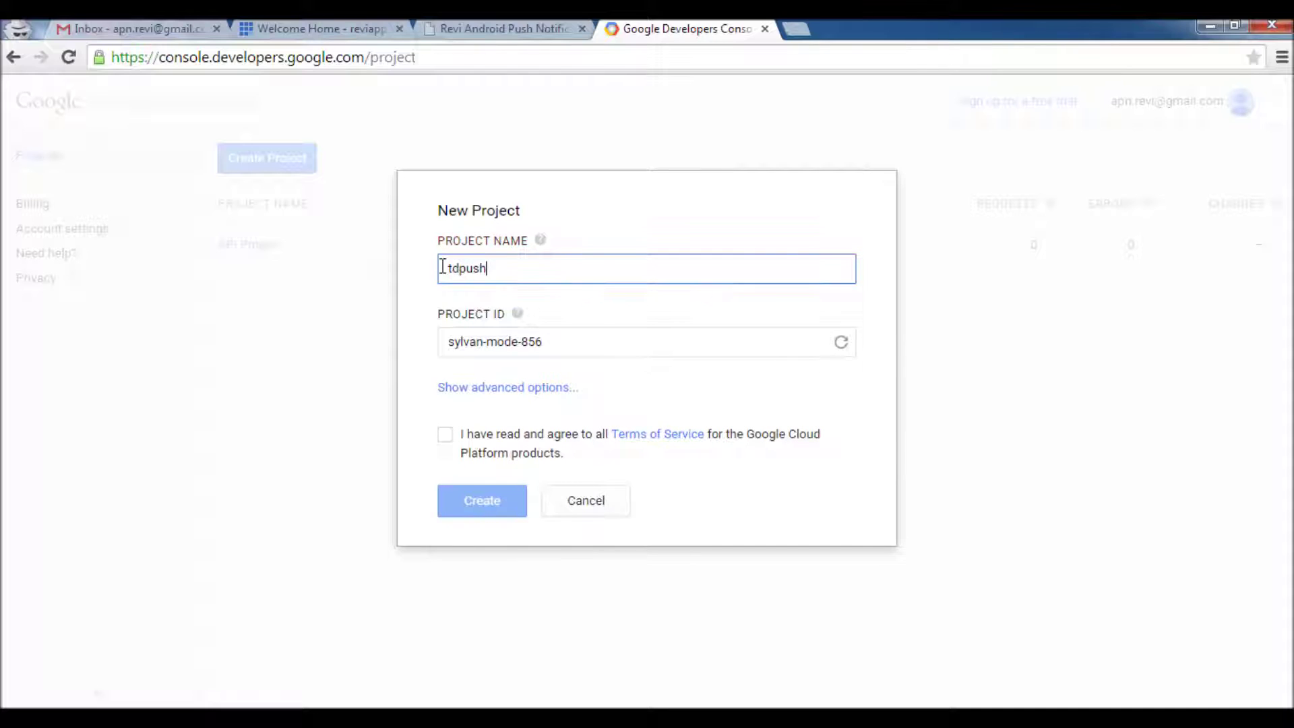
pyautogui.click(445, 436)
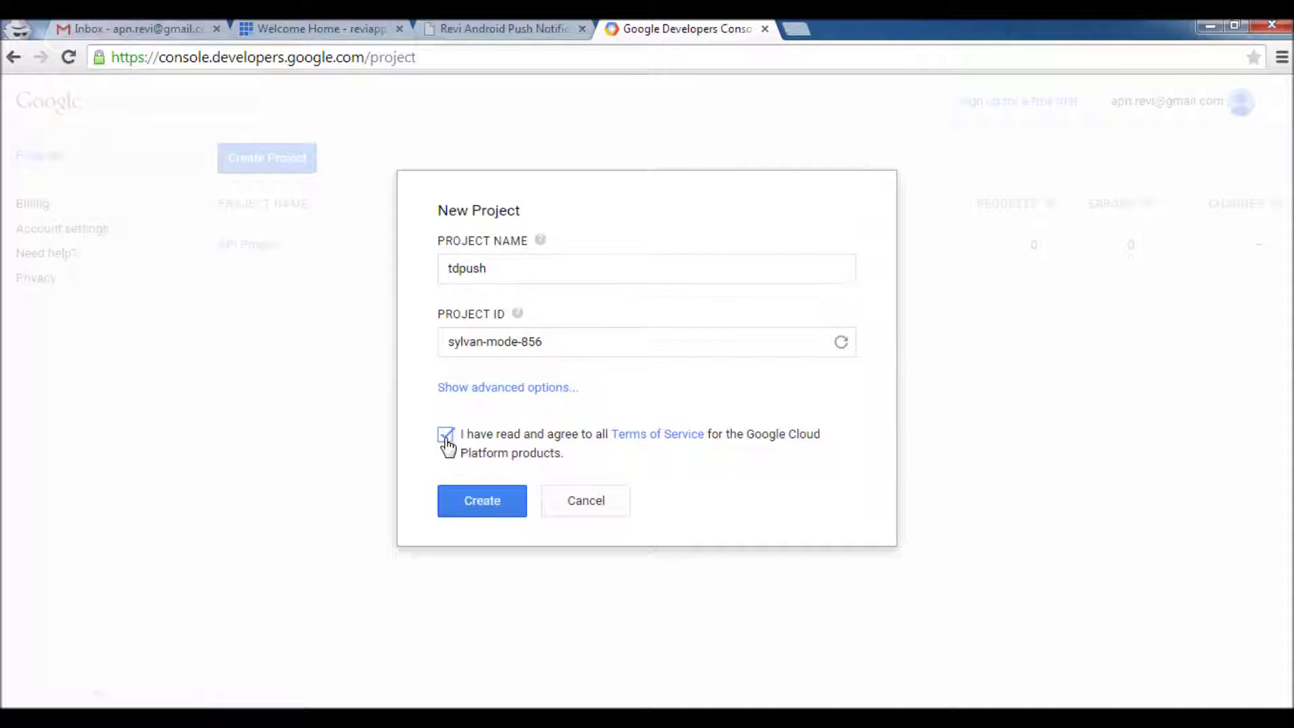
pyautogui.click(476, 505)
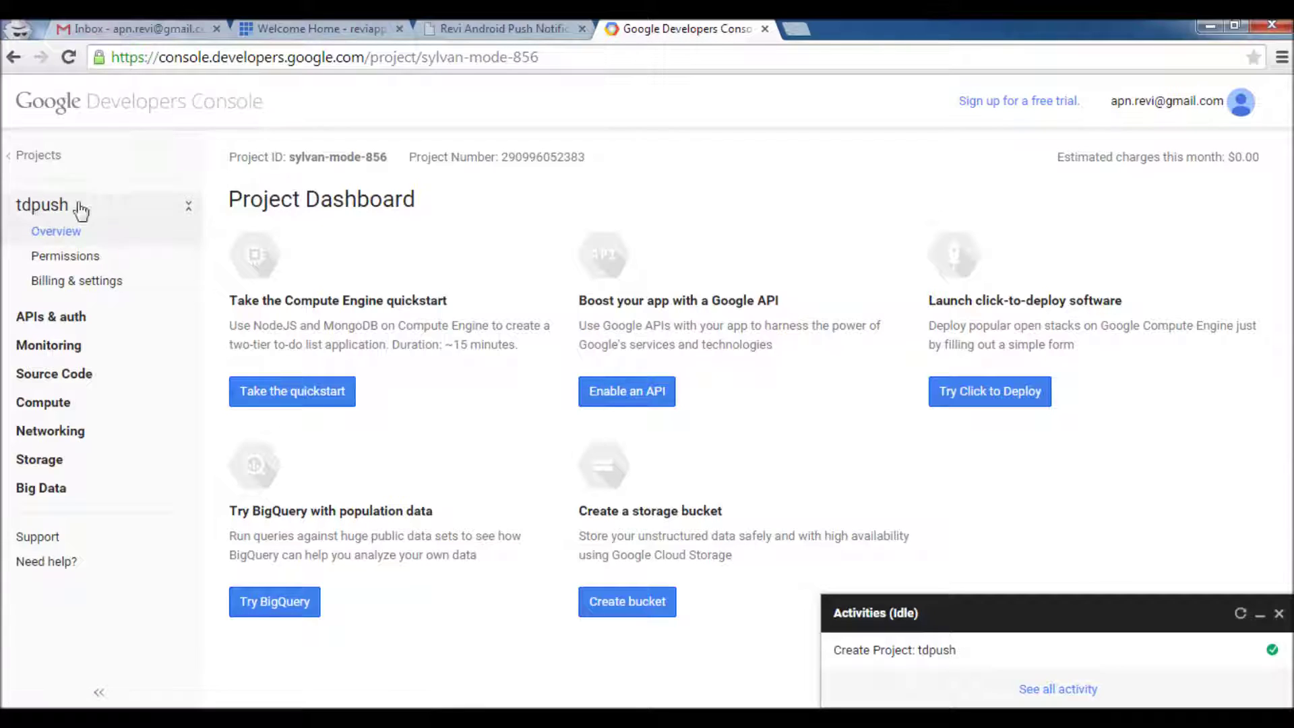
# Copy the tdpush project number onto a new line under the Sender label in Notepad++
pyautogui.doubleClick(524, 159)
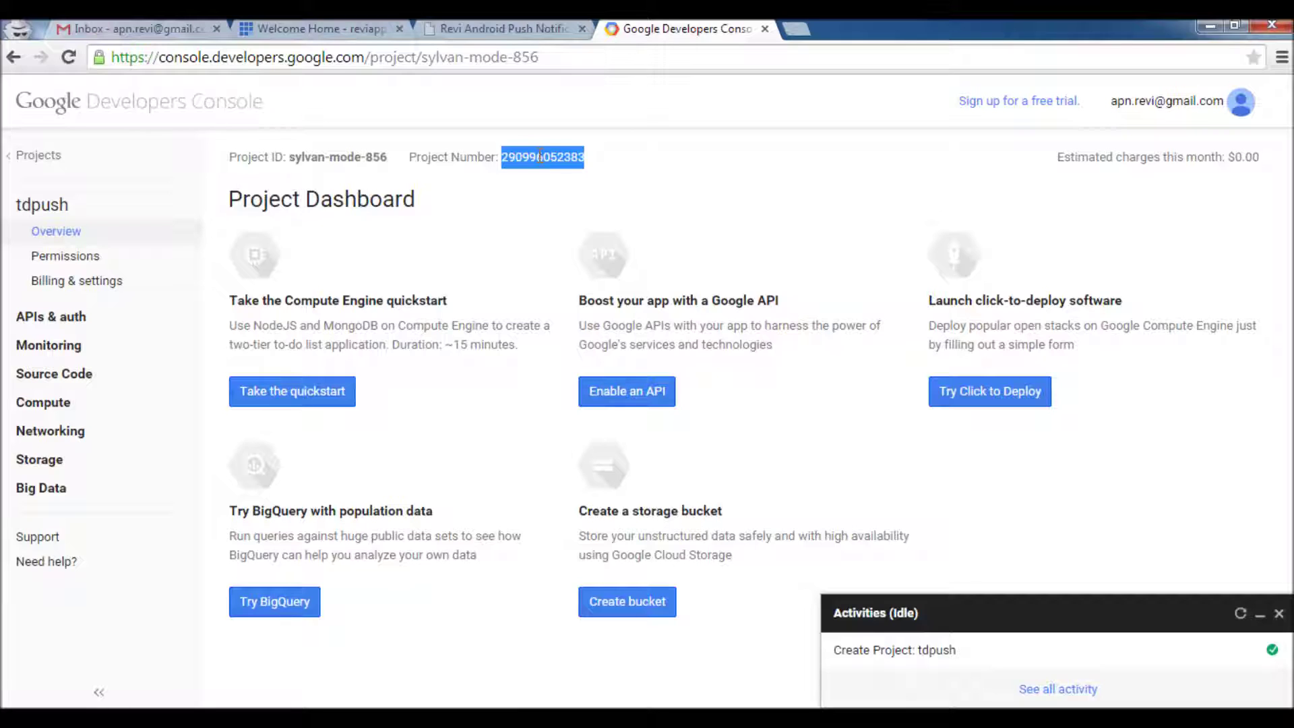
pyautogui.rightClick(539, 157)
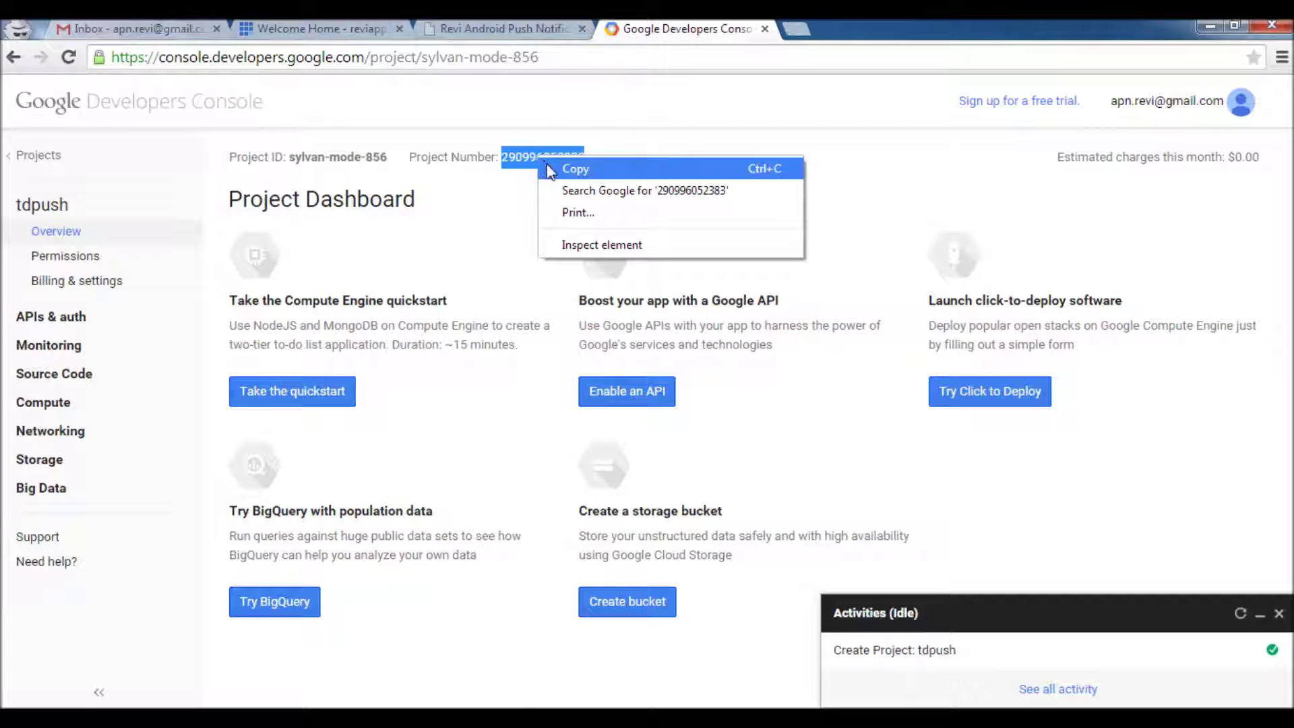
pyautogui.click(574, 169)
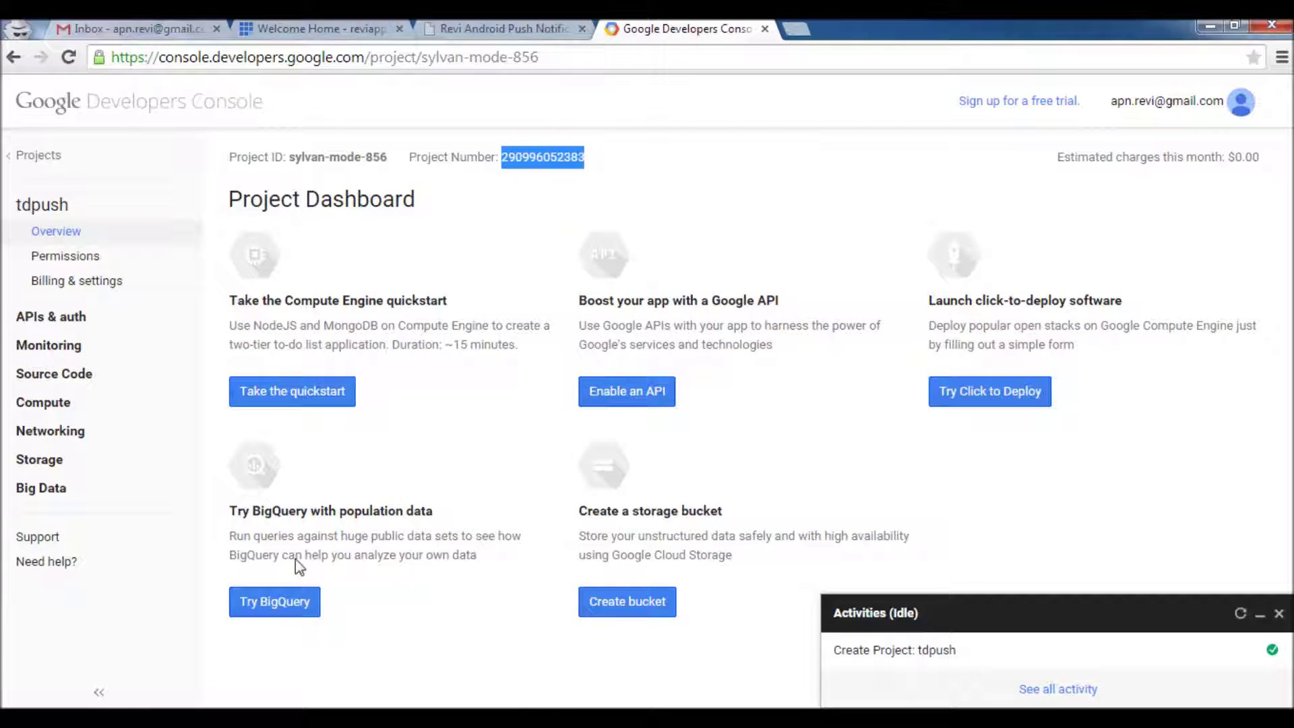
pyautogui.click(303, 719)
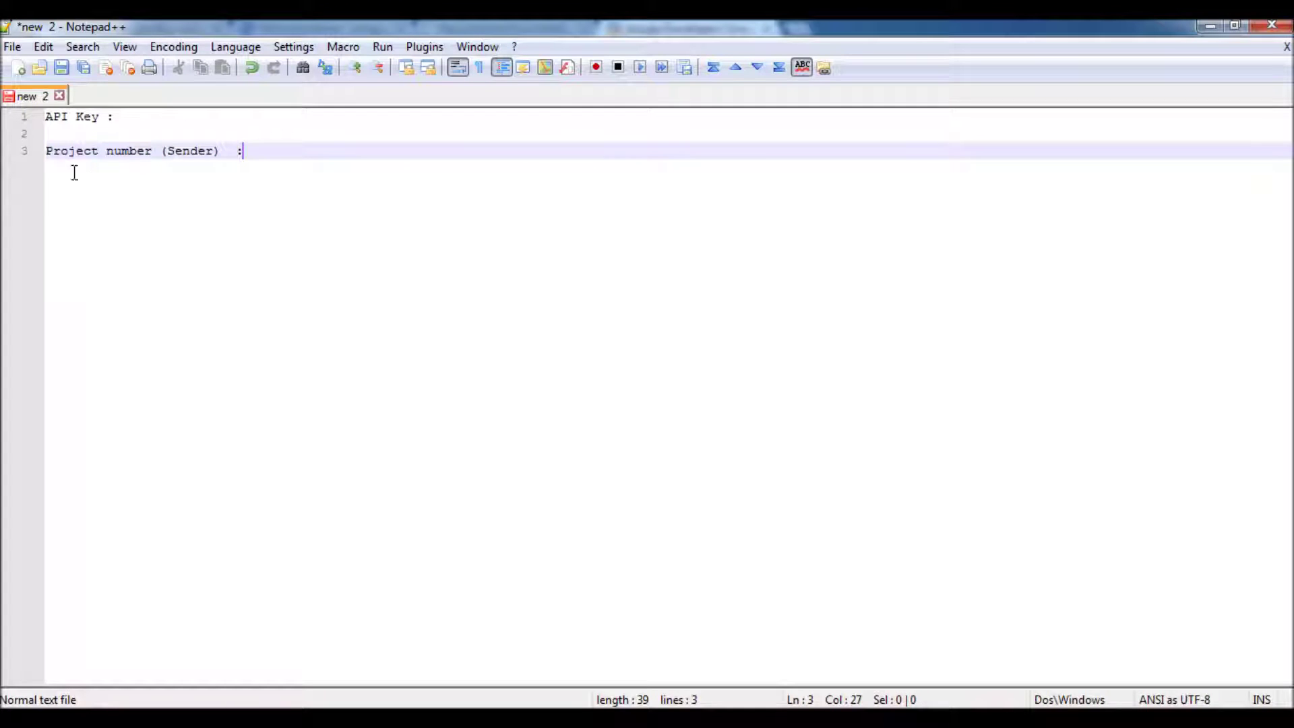
pyautogui.press('Return')
pyautogui.hotkey('ctrl', 'v')
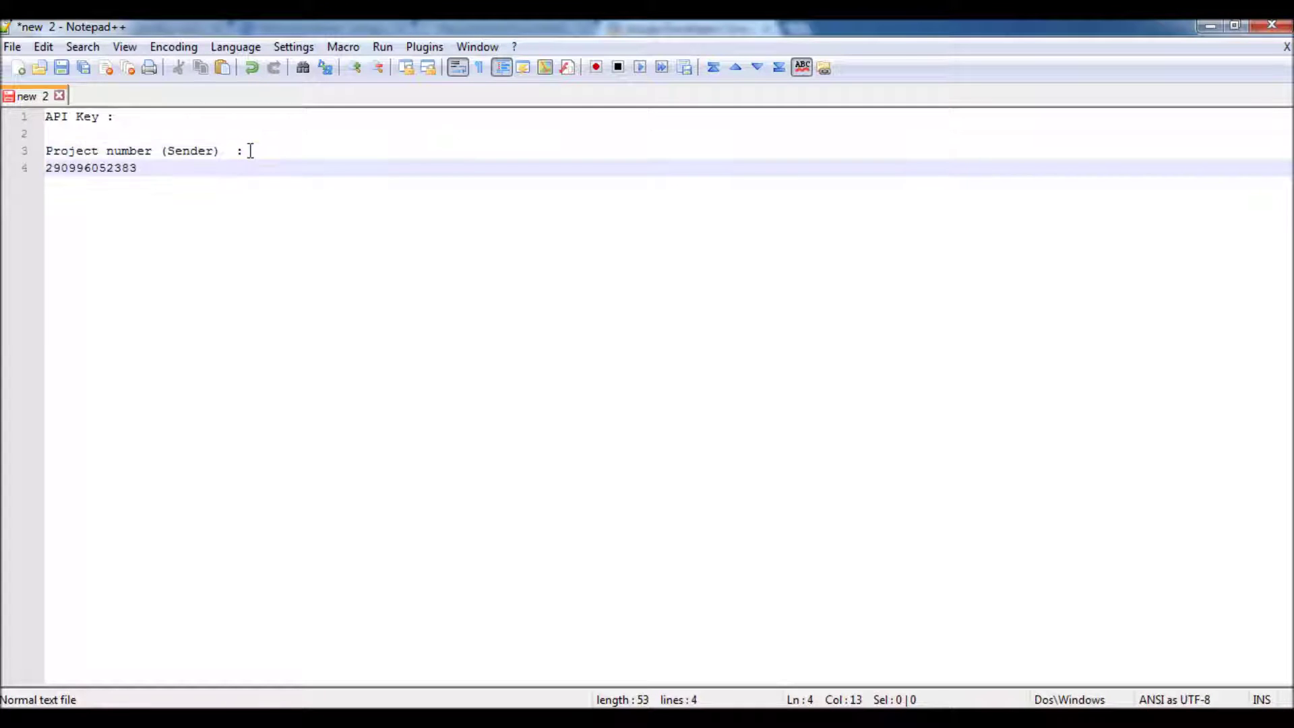
pyautogui.click(1209, 25)
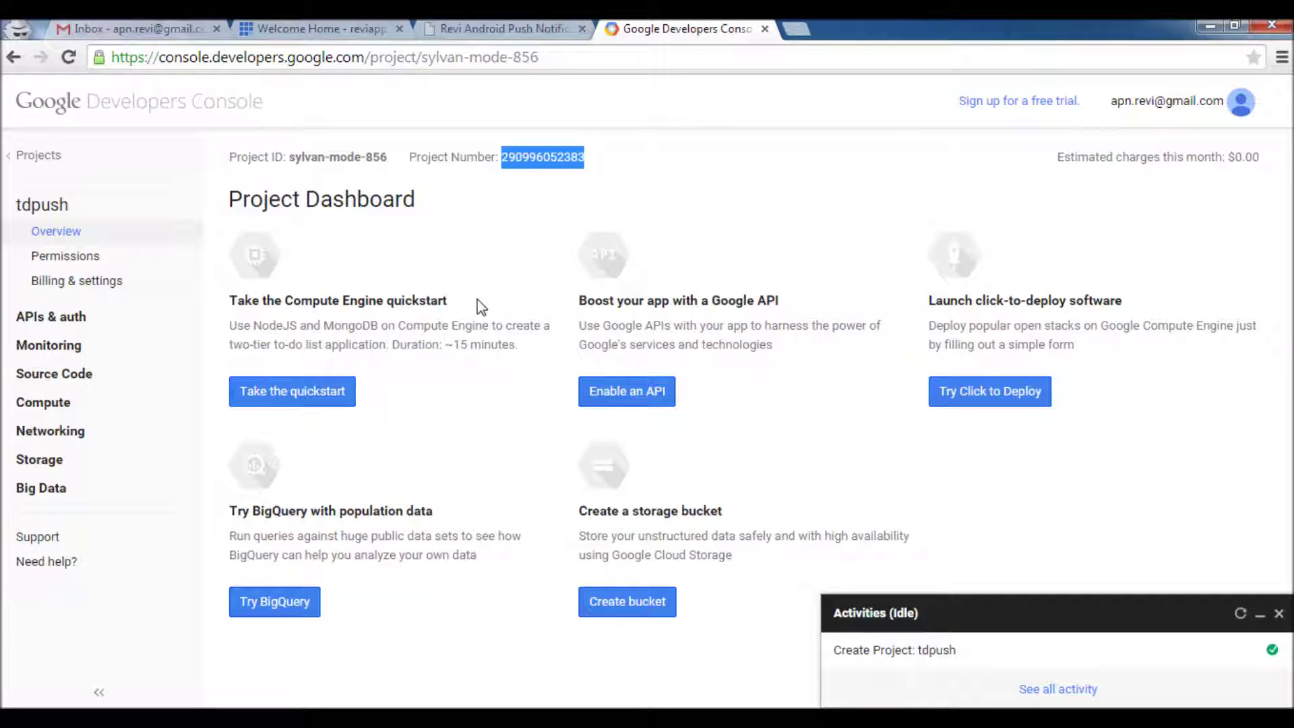
# Open the tdpush APIs list under APIs & auth and search it for 'cloud mes'
pyautogui.click(73, 320)
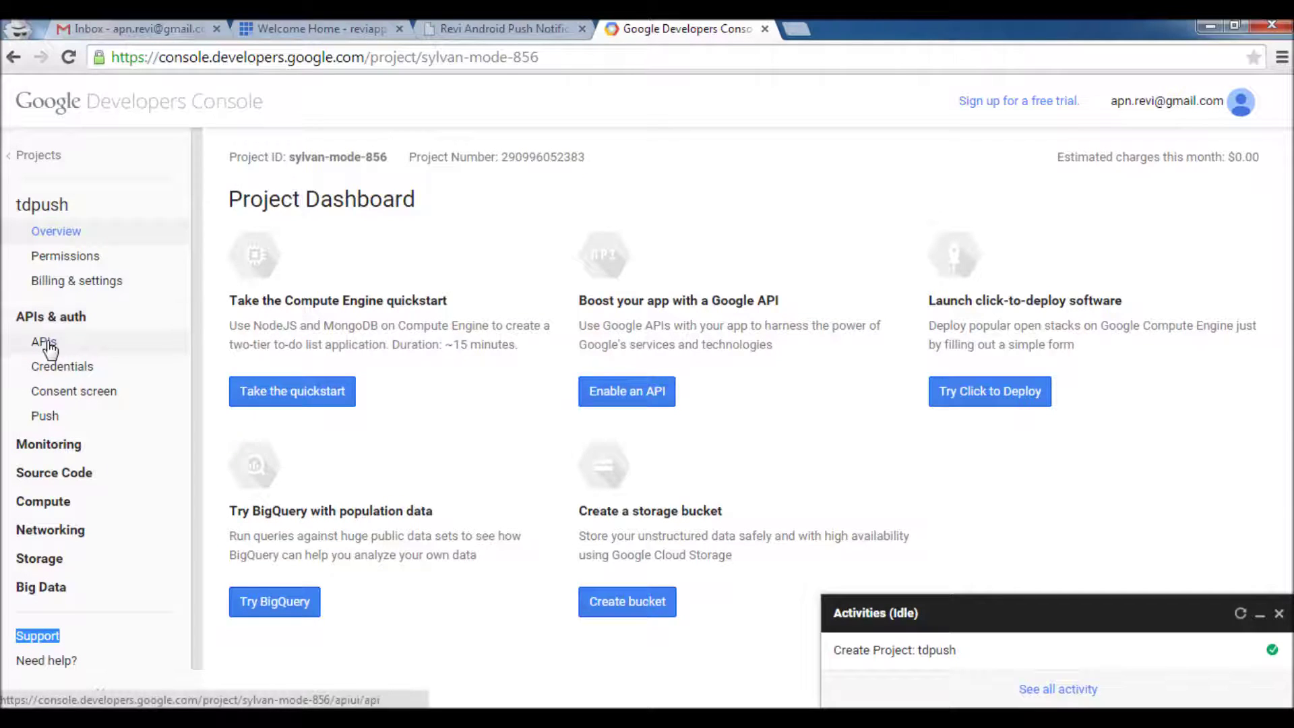
pyautogui.click(47, 343)
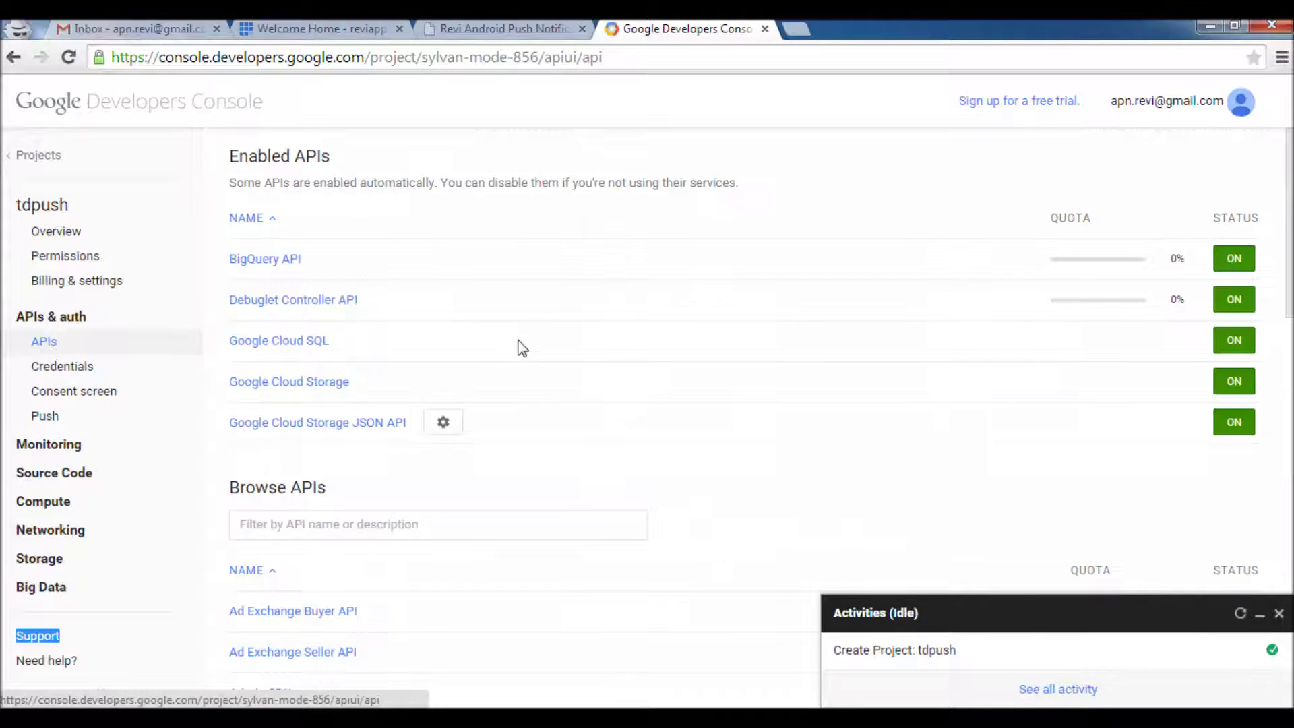
pyautogui.hotkey('ctrl', 'f')
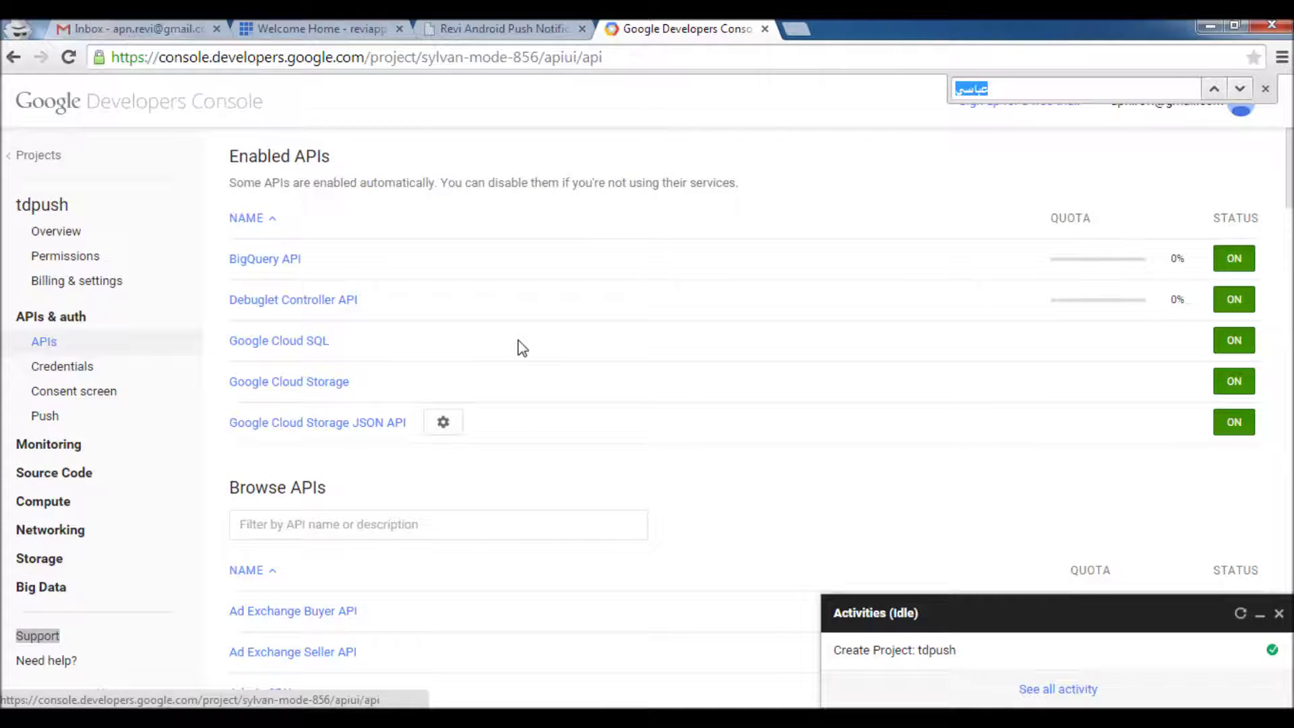
pyautogui.write('gogol')
pyautogui.hotkey('ctrl', 'a')
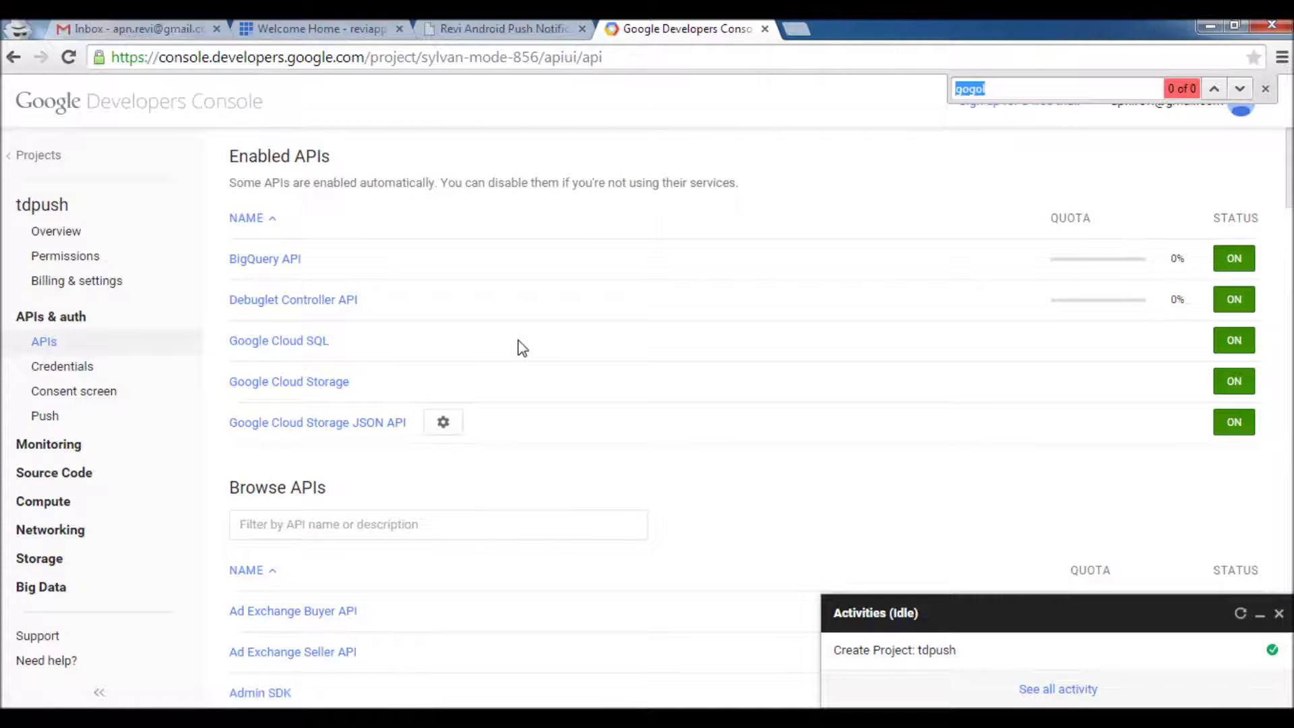
pyautogui.write('cloud mes')
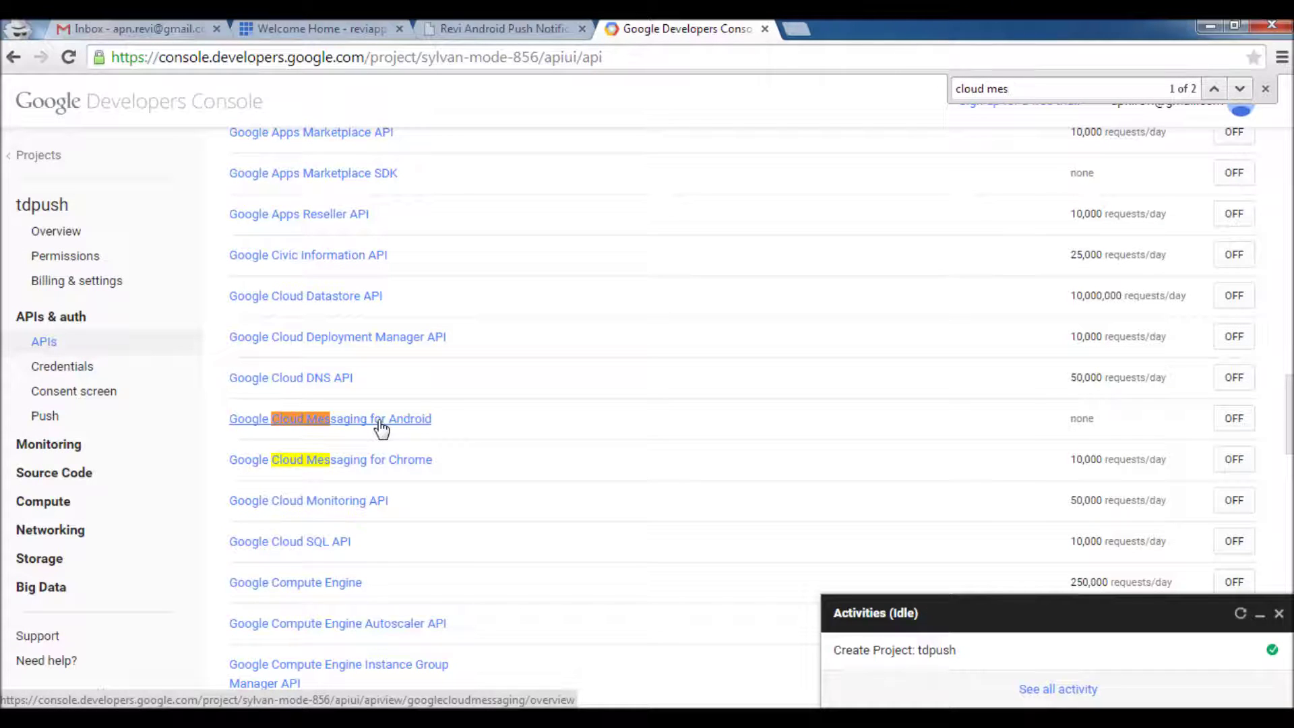
# Enable Google Cloud Messaging for Android, accepting its terms, and go to Credentials
pyautogui.click(1236, 420)
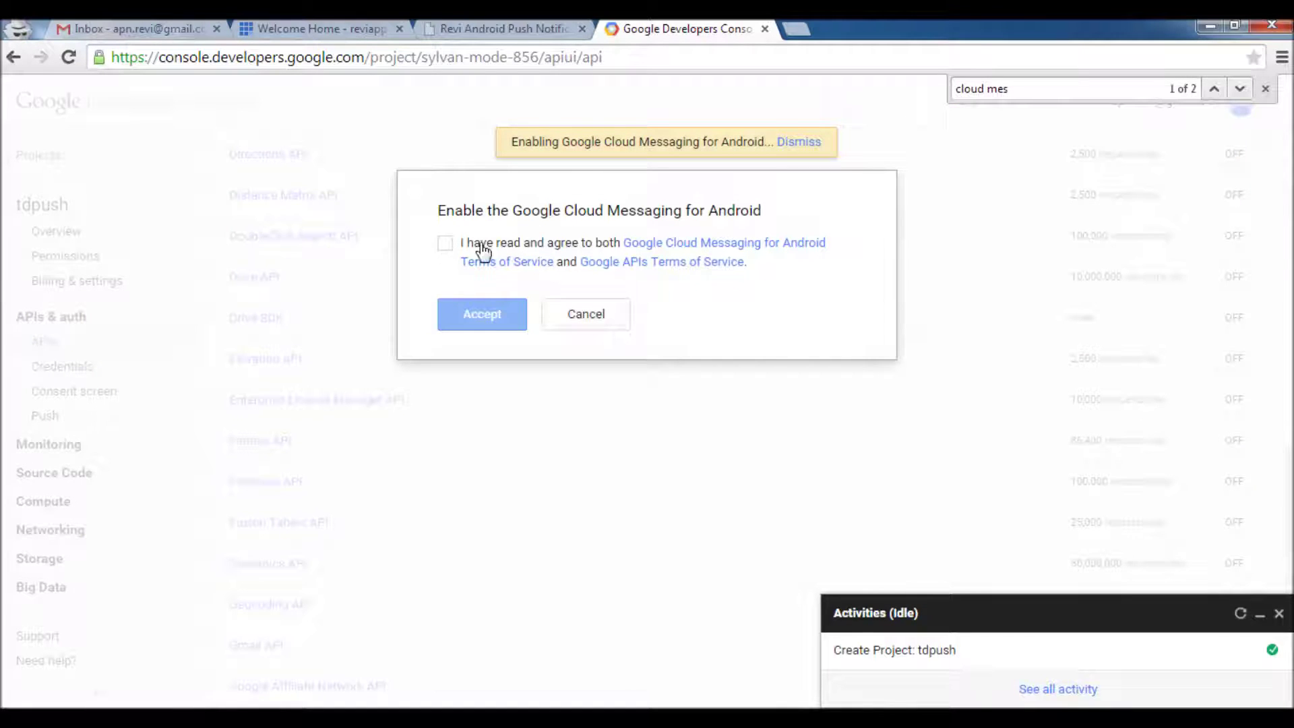
pyautogui.click(445, 242)
pyautogui.click(479, 315)
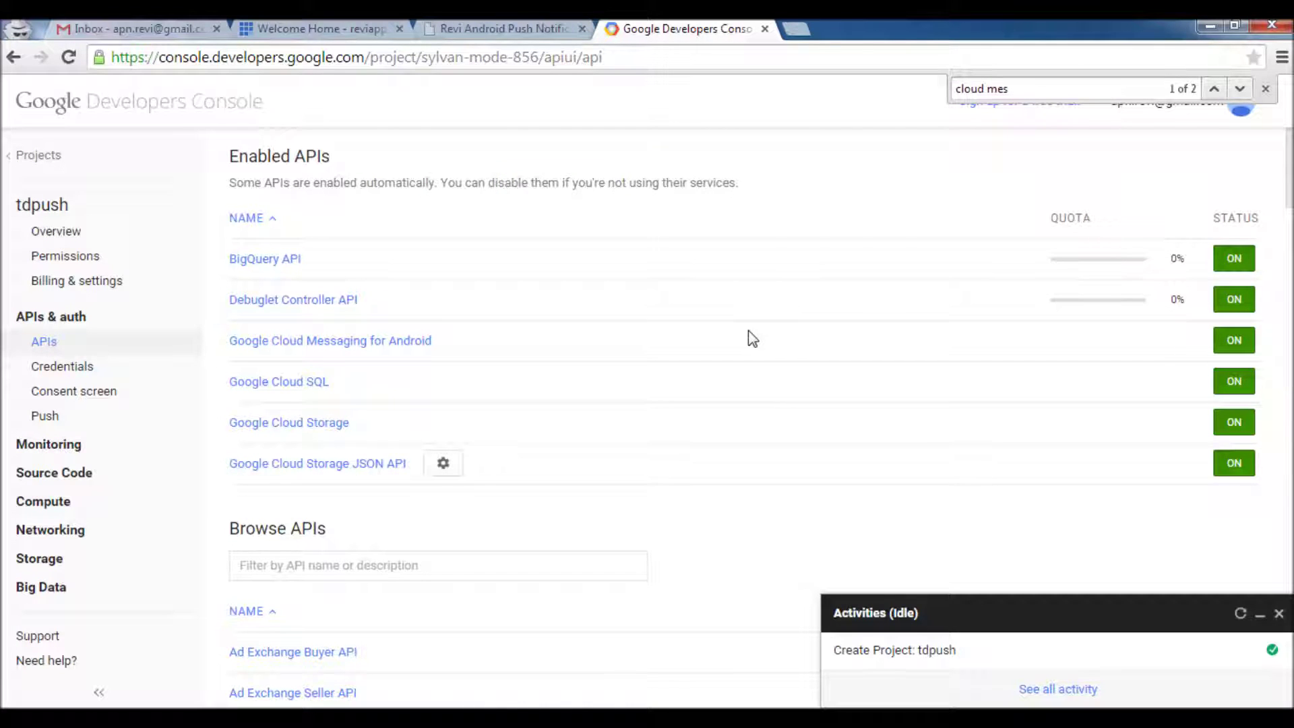
pyautogui.click(72, 370)
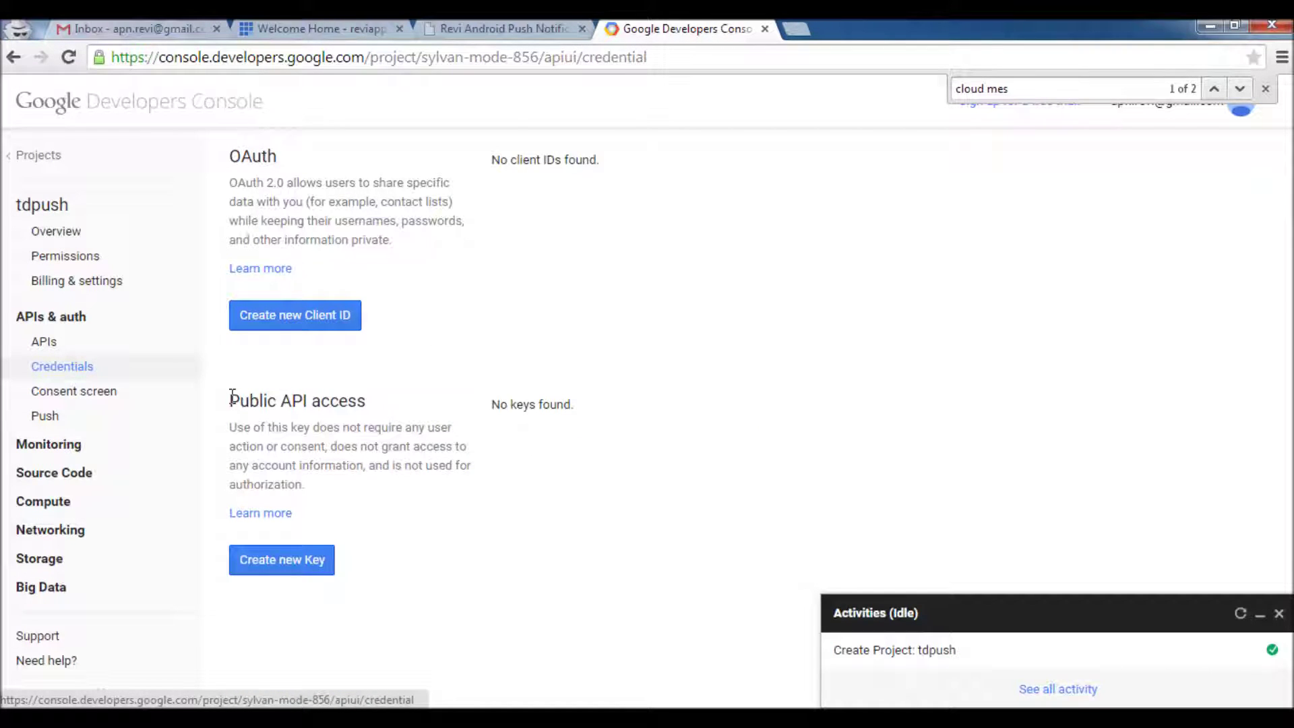
# Create a server API key with no IP restrictions and copy its value
pyautogui.moveTo(230, 397); pyautogui.dragTo(370, 402)
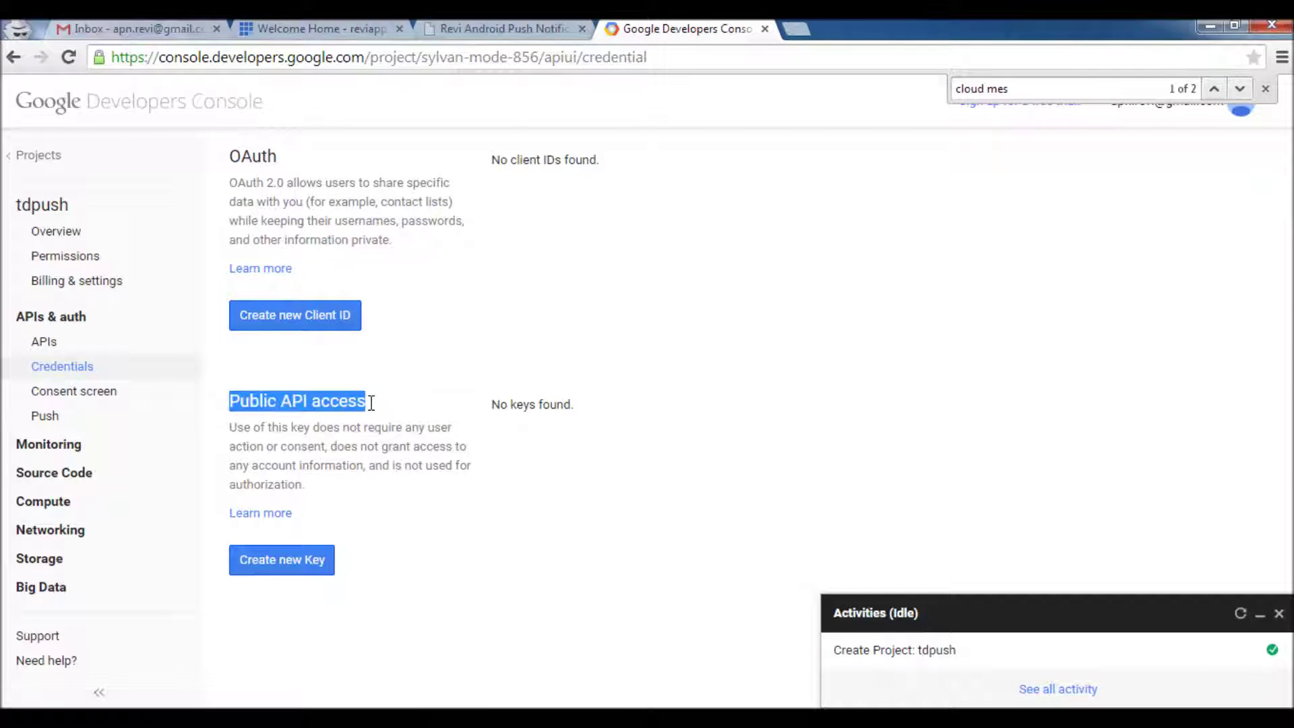
pyautogui.click(302, 564)
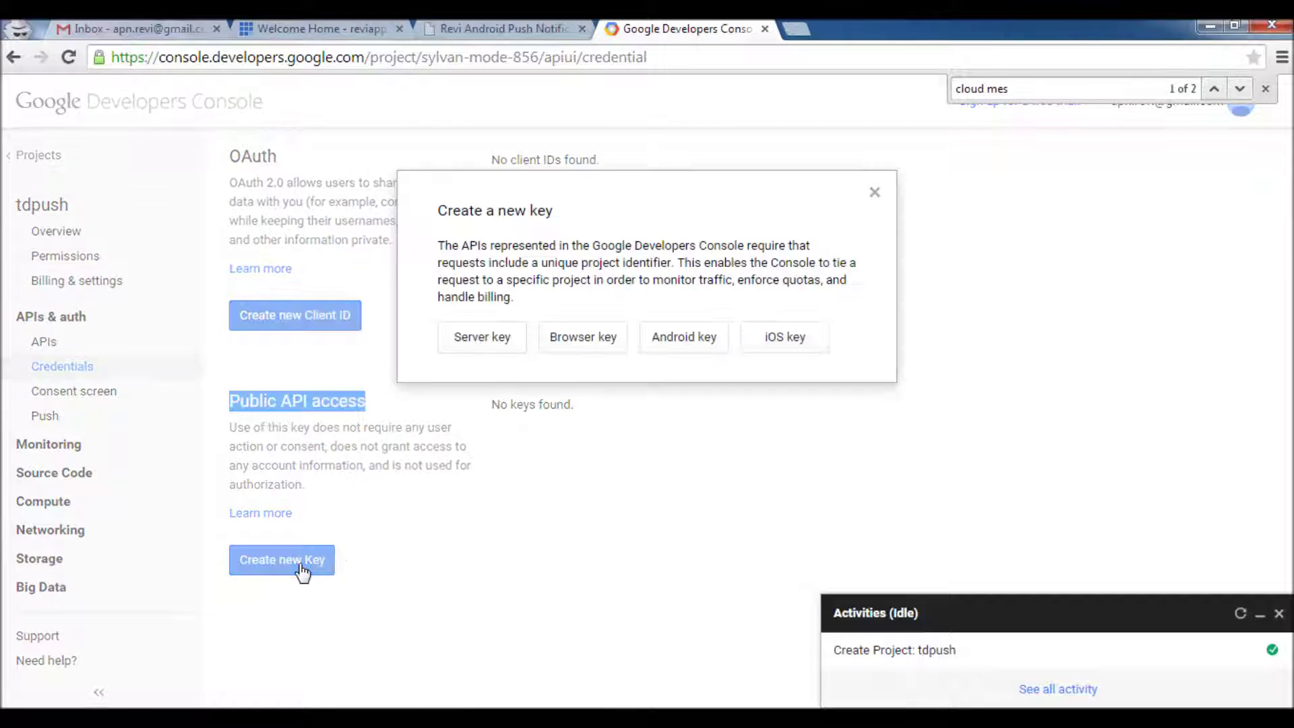
pyautogui.click(480, 345)
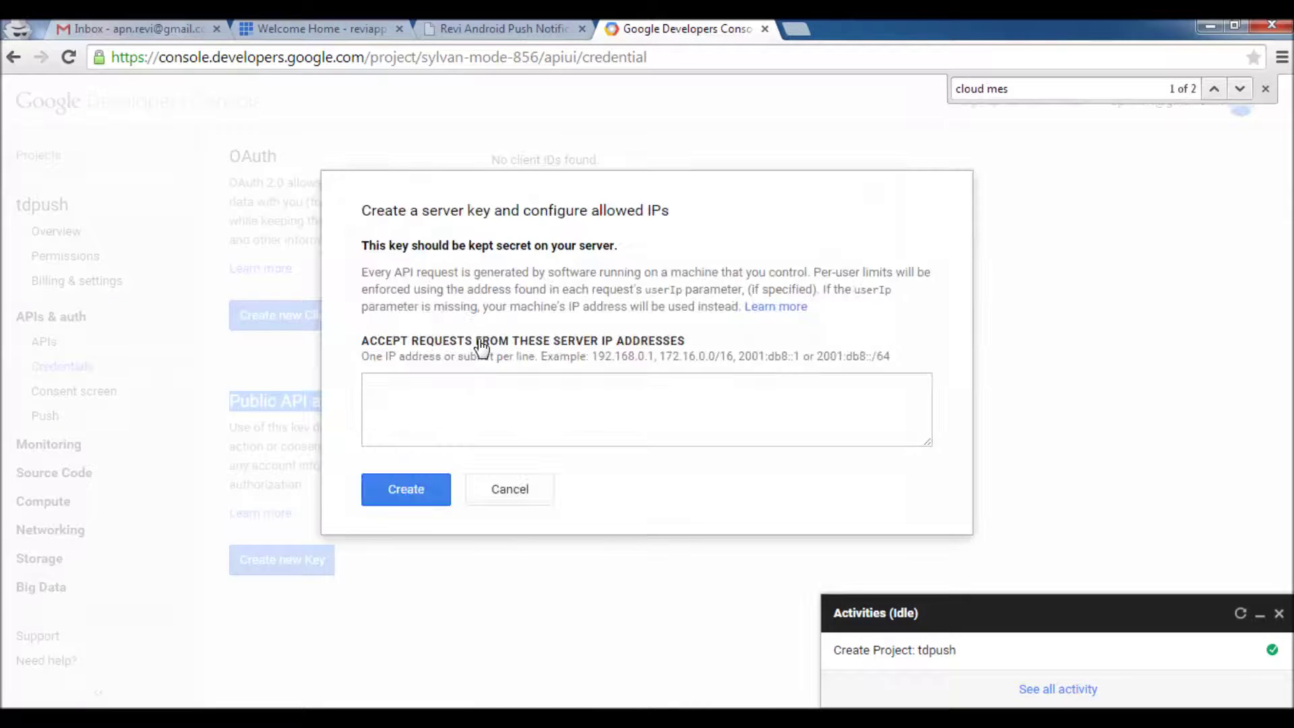
pyautogui.click(413, 496)
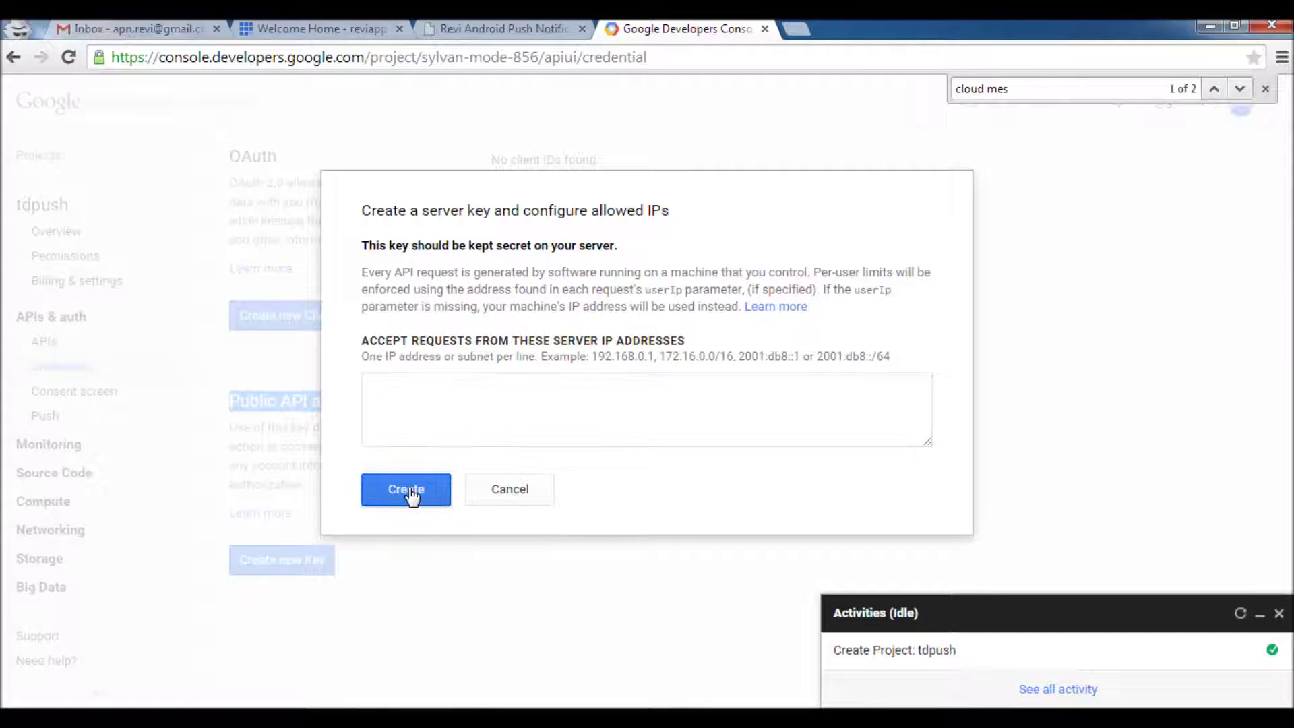
pyautogui.click(419, 406)
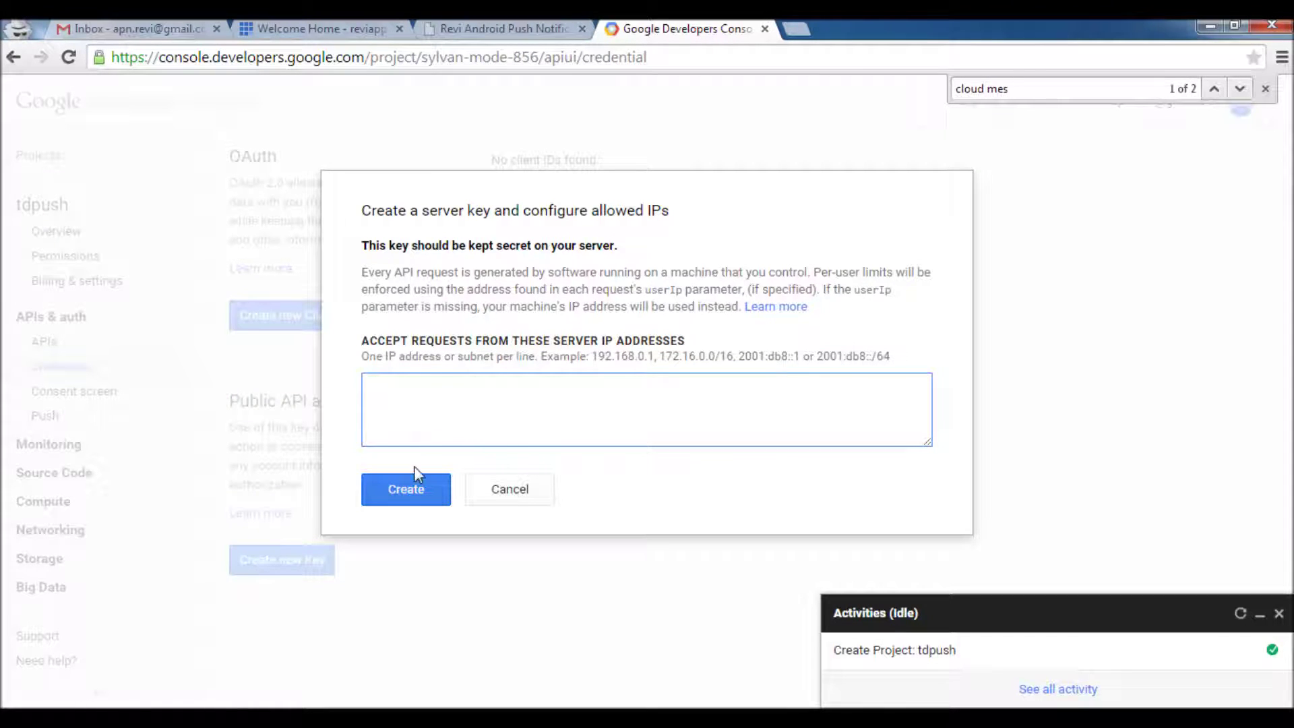
pyautogui.click(416, 491)
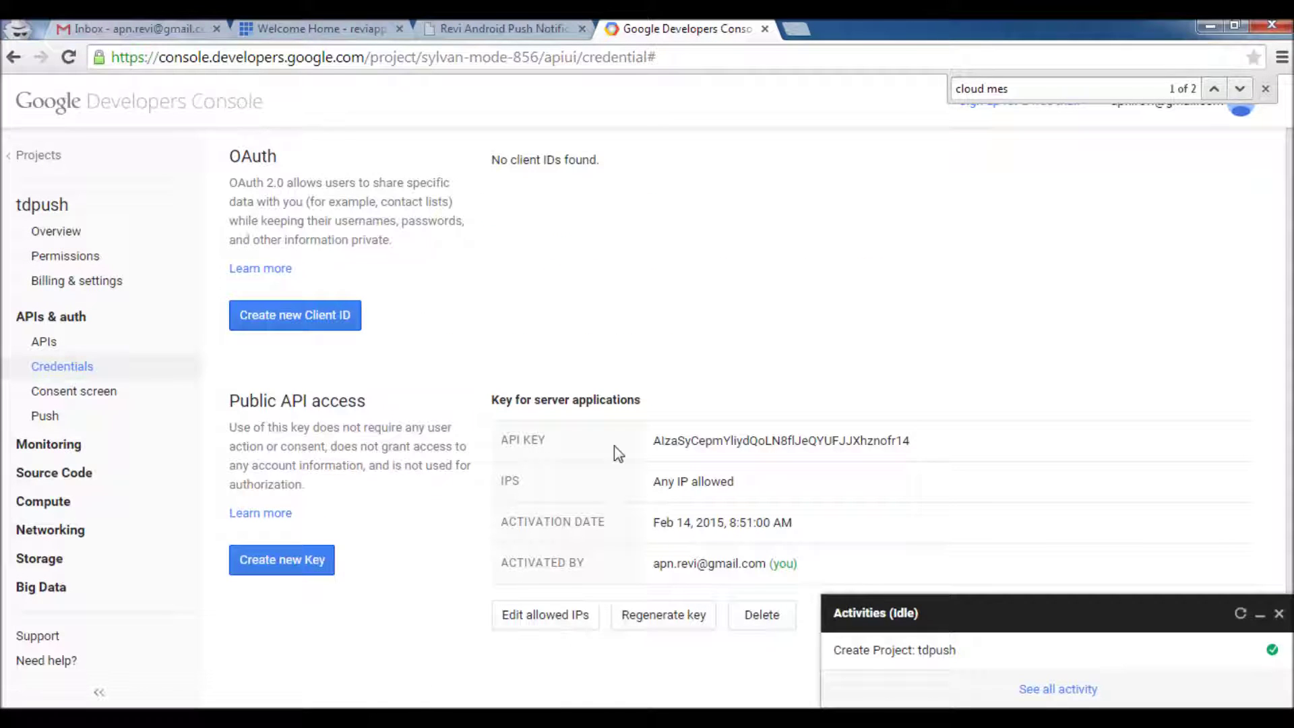
pyautogui.moveTo(932, 443); pyautogui.dragTo(650, 438)
pyautogui.hotkey('ctrl', 'c')
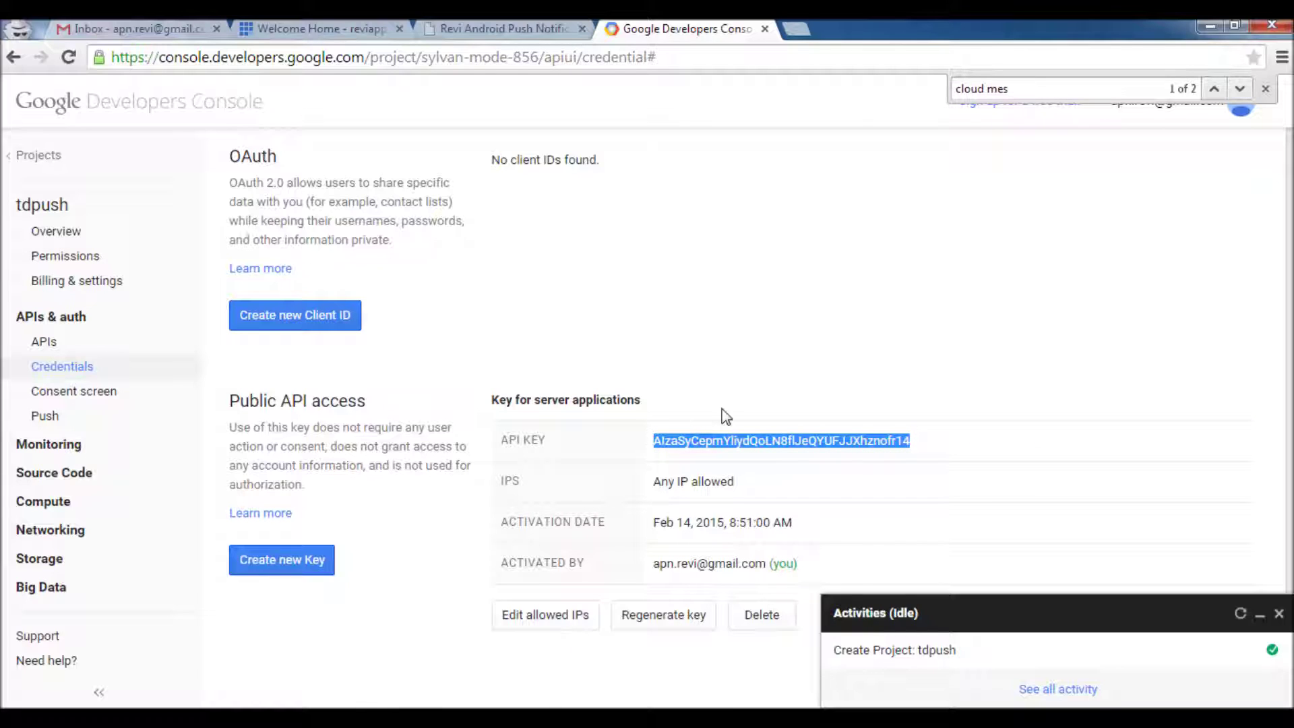
pyautogui.hotkey('alt', 'Tab')
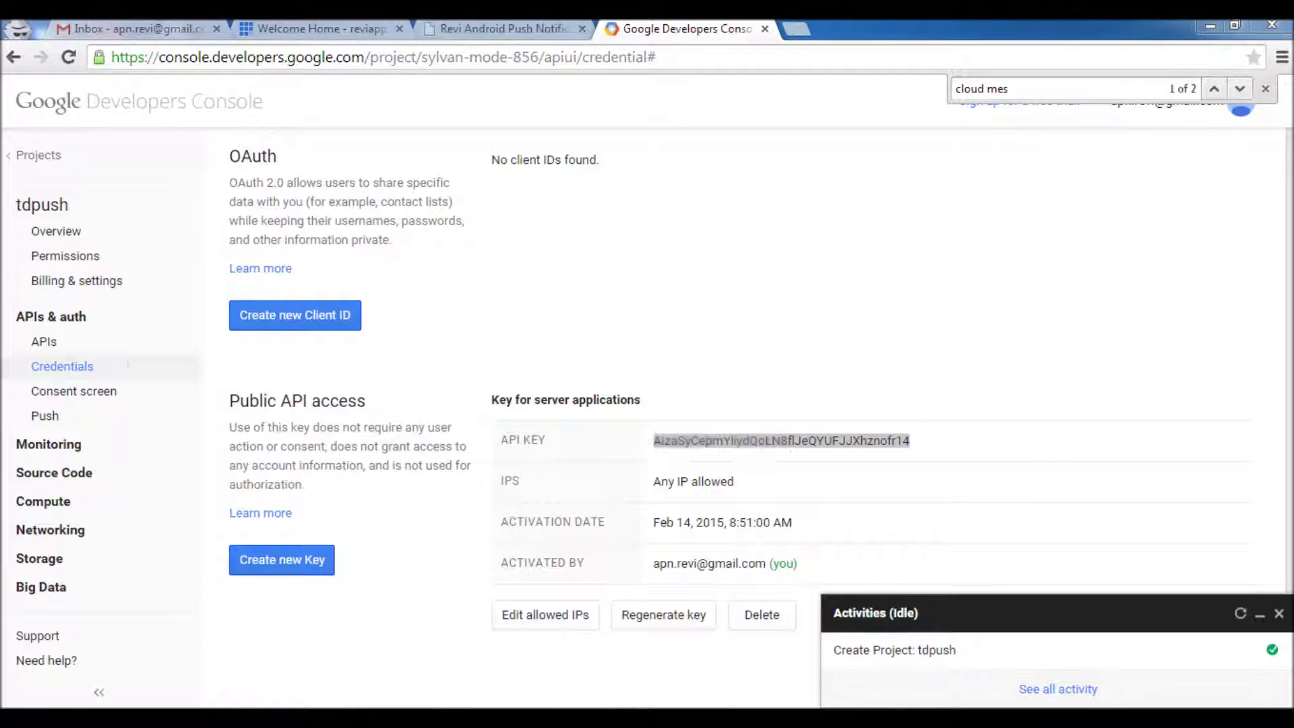
# Paste the API key on line 2 of the notes with a blank line after it, then minimize Notepad++
pyautogui.click(68, 135)
pyautogui.hotkey('ctrl', 'v')
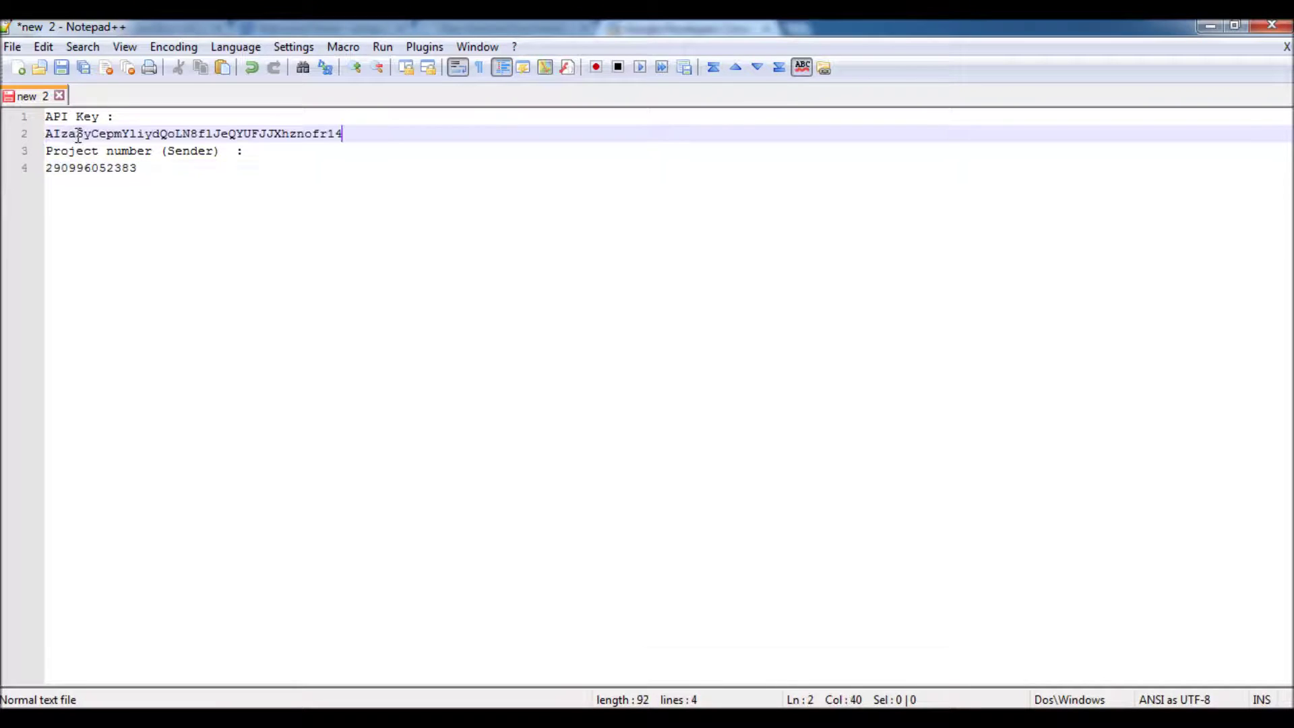
pyautogui.press('Return')
pyautogui.click(162, 135)
pyautogui.tripleClick(162, 135)
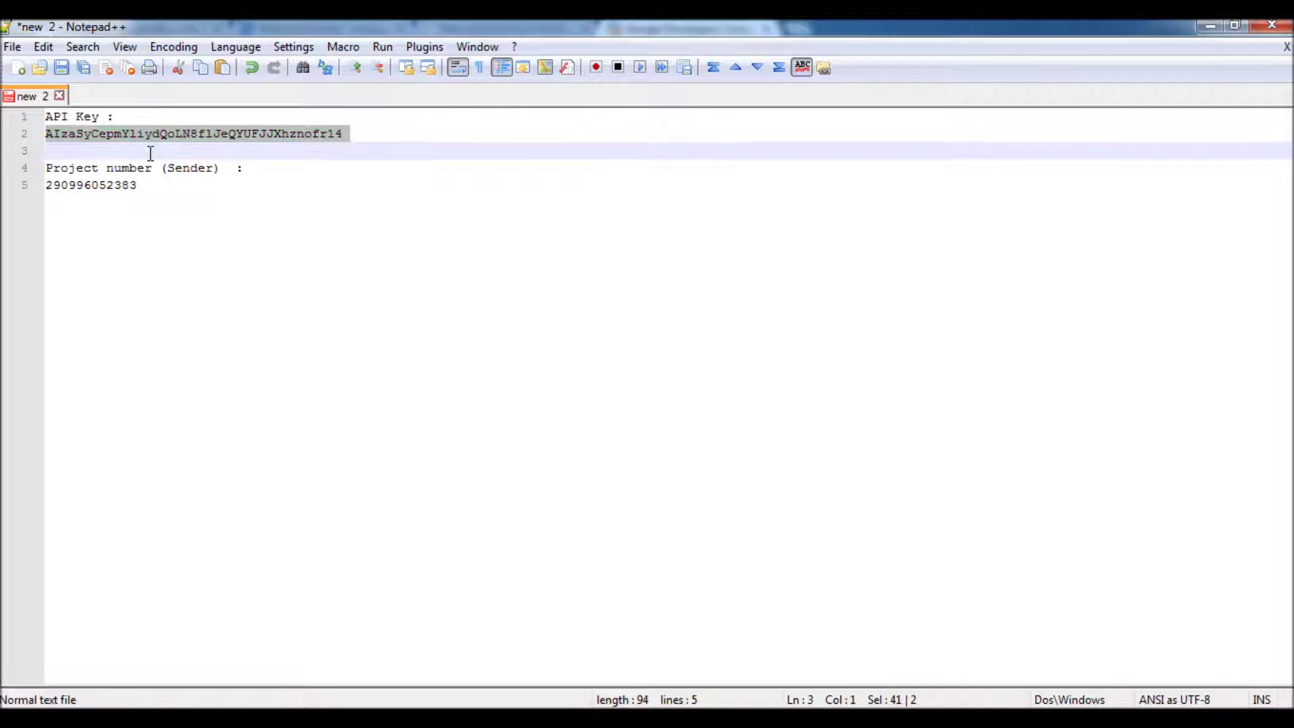
pyautogui.doubleClick(110, 186)
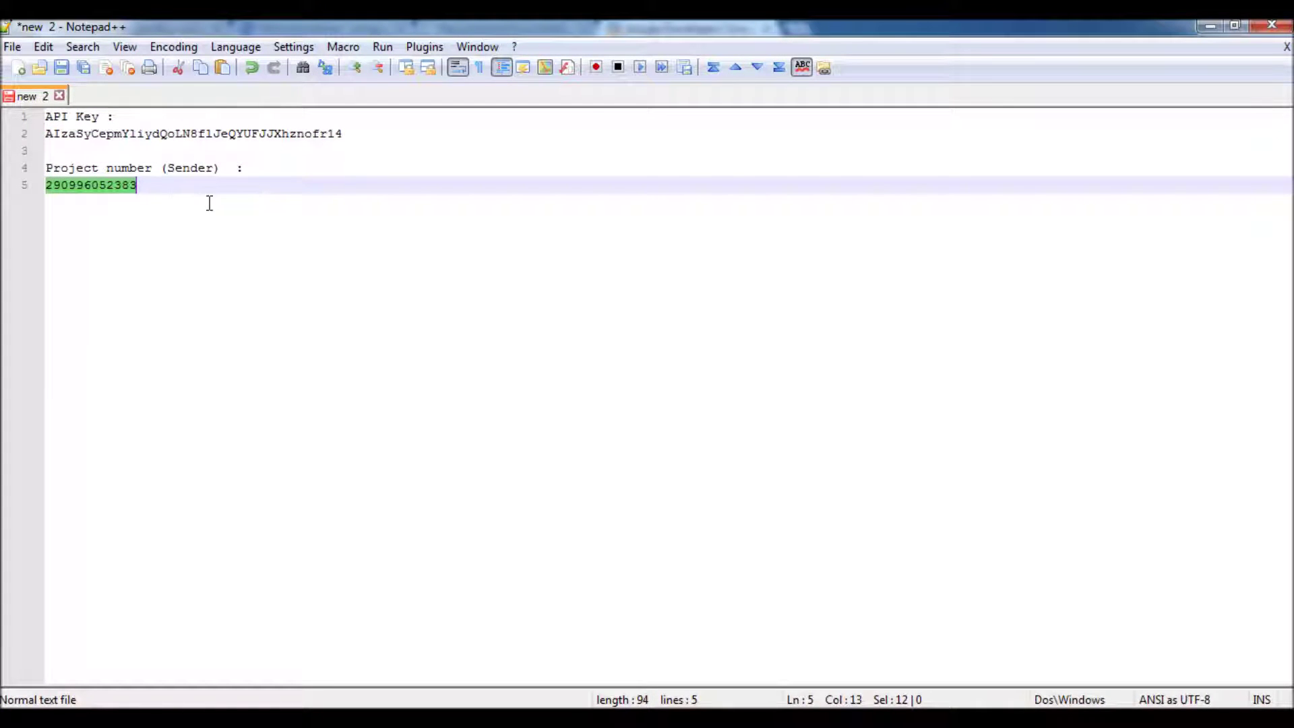
pyautogui.click(1207, 27)
pyautogui.click(700, 187)
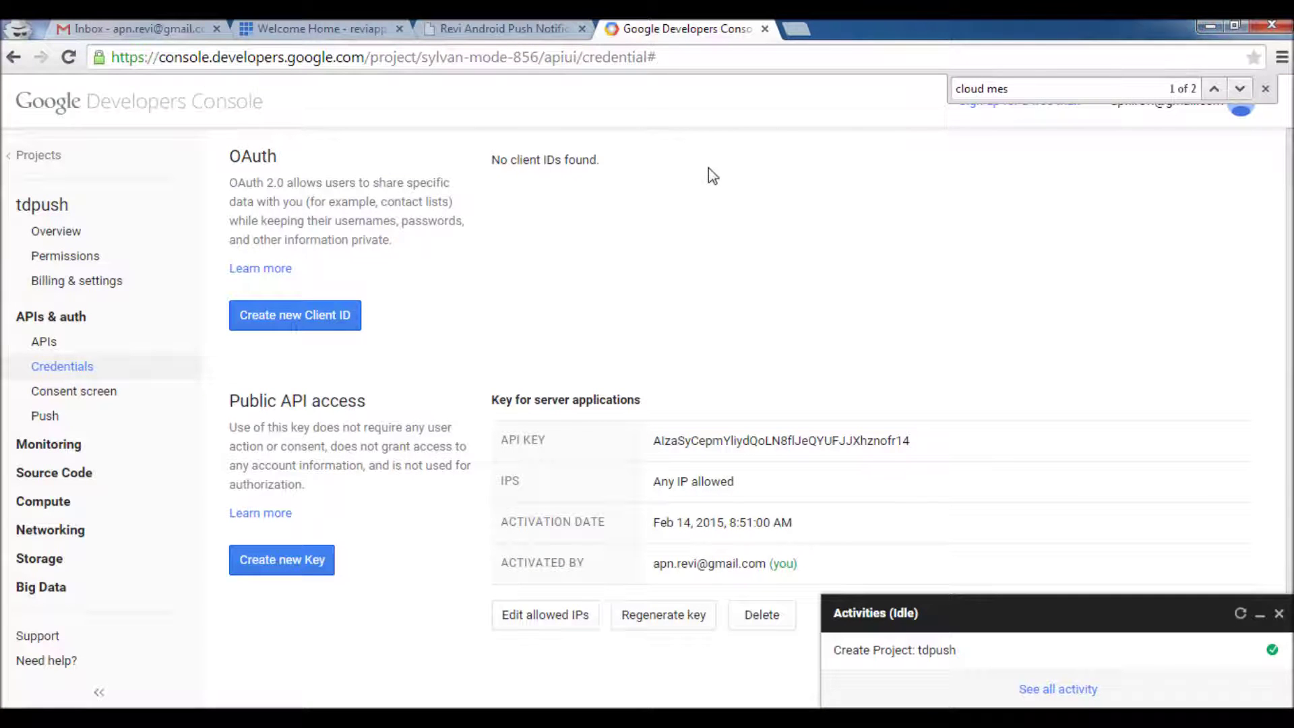
# Close Developers Console, scroll the guide to Step 2: Upload and Install application, then go to Bluehost home
pyautogui.click(764, 28)
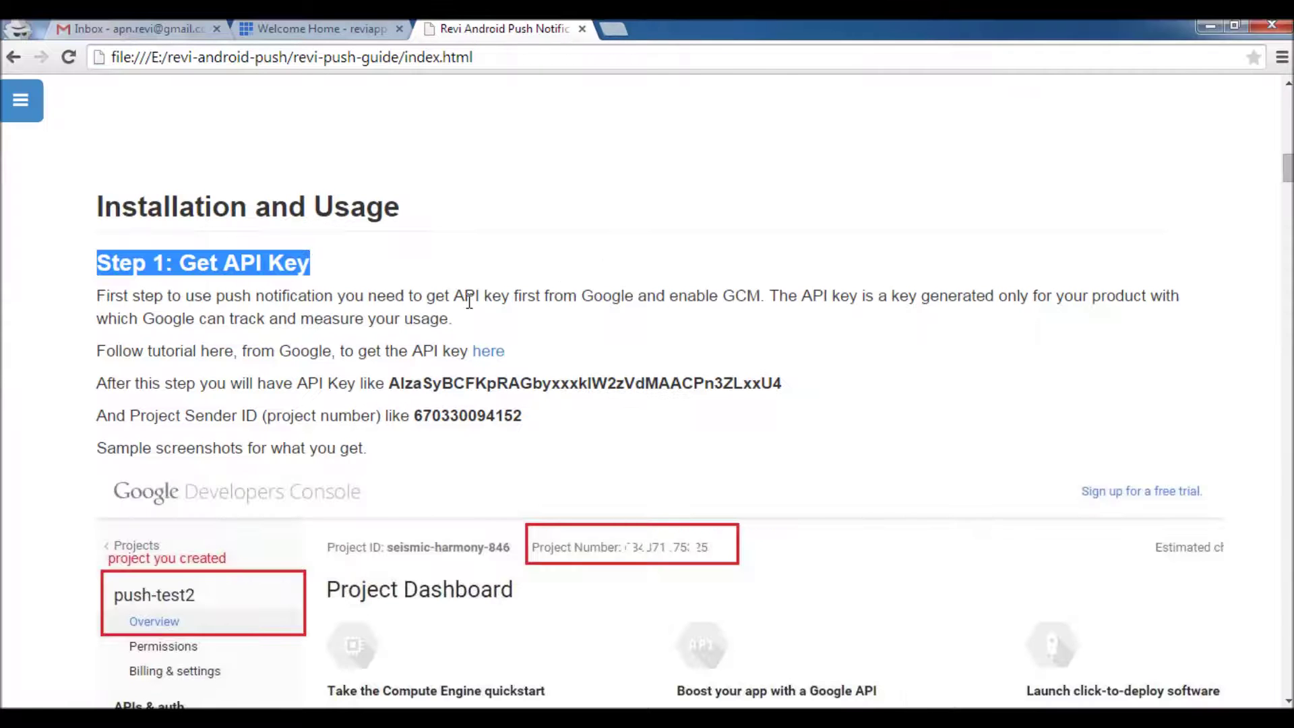
pyautogui.tripleClick(243, 216)
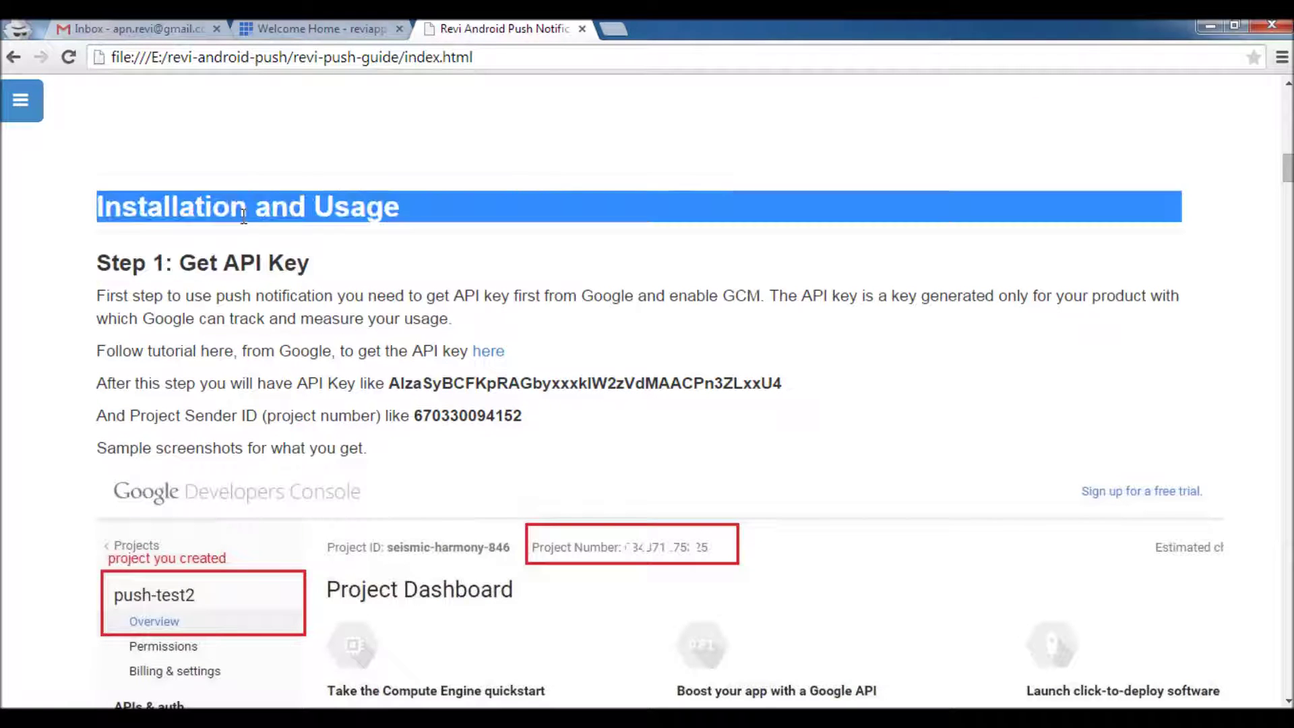
pyautogui.click(276, 320)
pyautogui.scroll(-8, 294, 298)
pyautogui.scroll(-4, 293, 299)
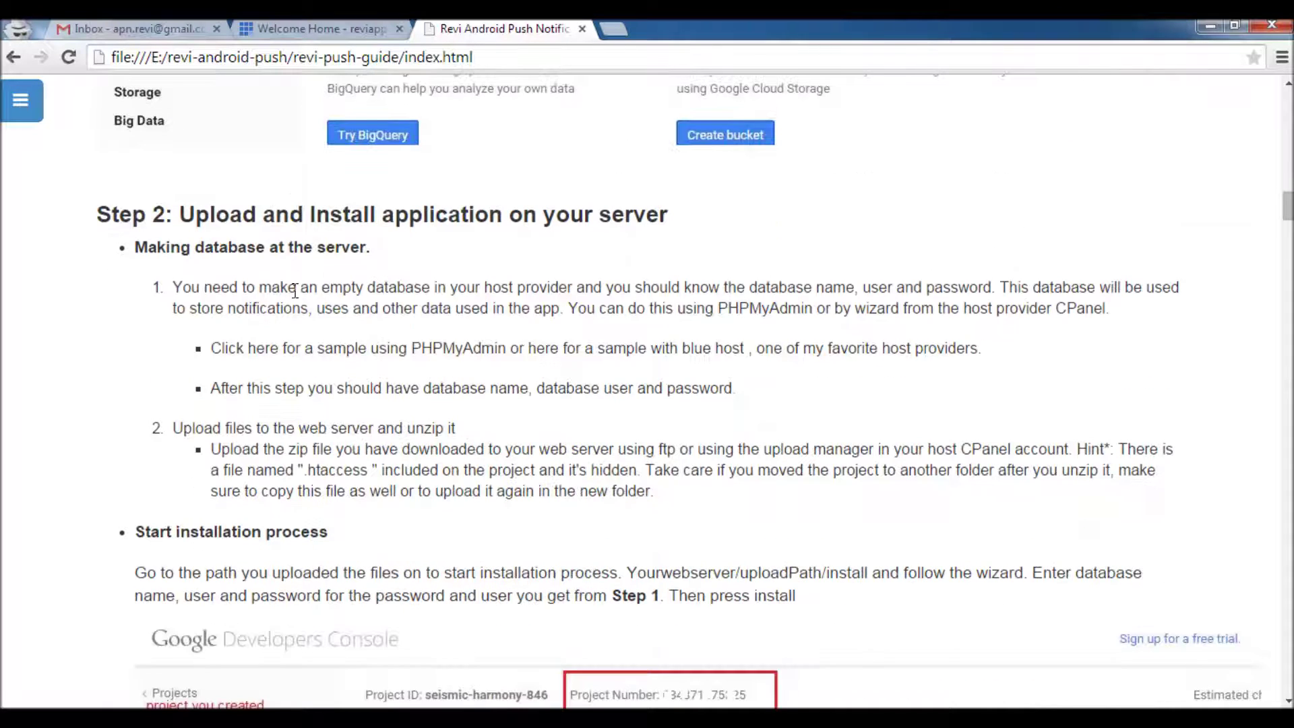
pyautogui.moveTo(191, 209); pyautogui.dragTo(672, 215)
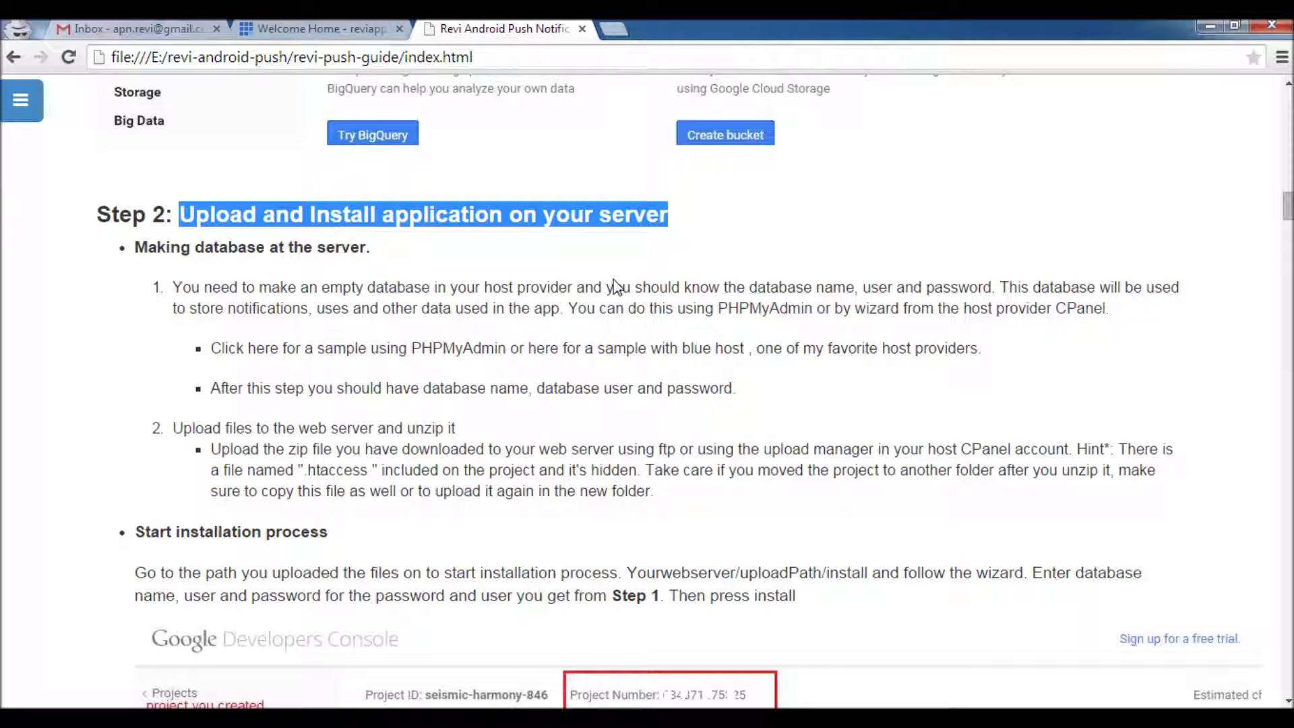
pyautogui.click(330, 31)
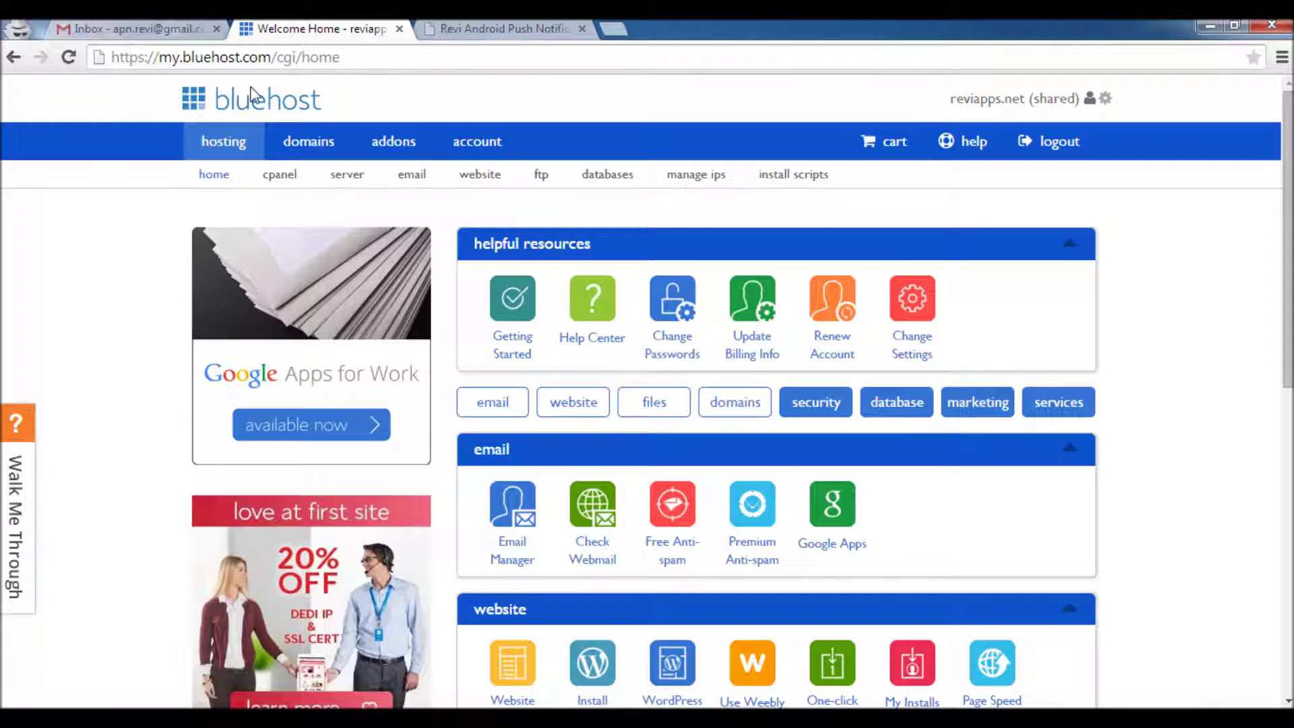
# Open cPanel, filter it with 'data', and launch the MySQL® DB Wizard
pyautogui.click(277, 177)
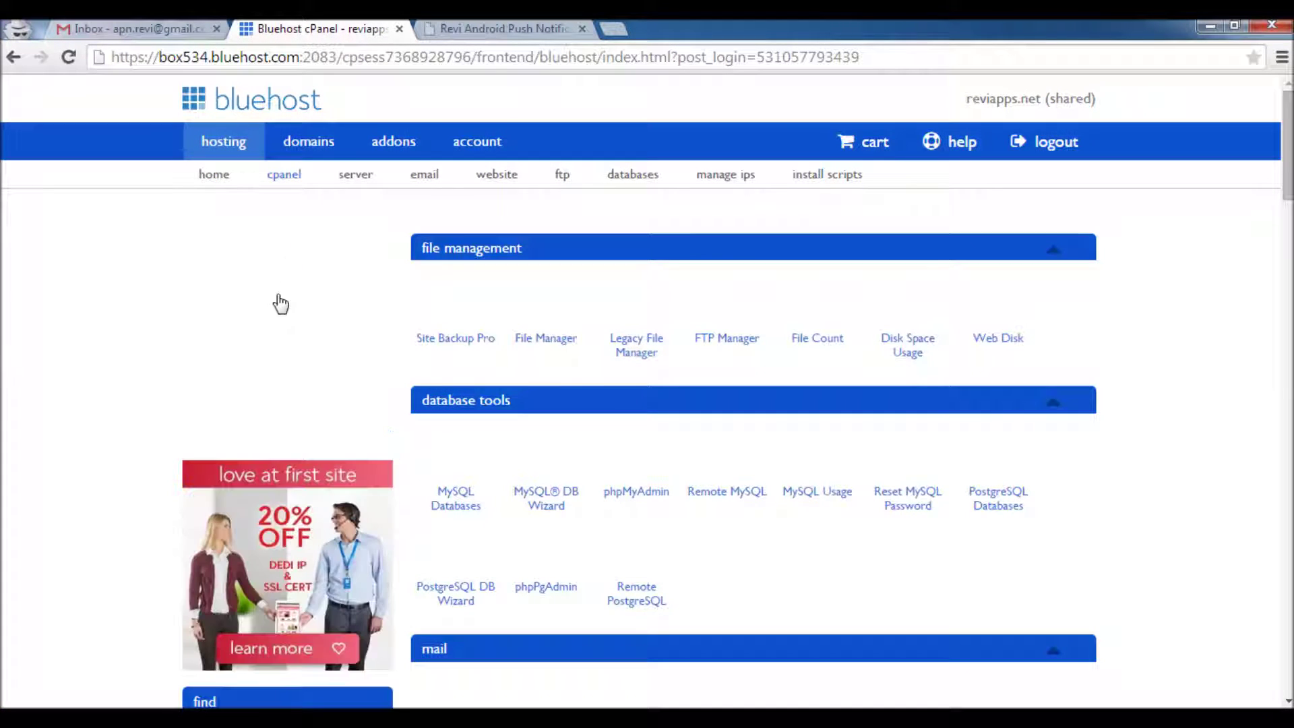
pyautogui.scroll(-8, 268, 410)
pyautogui.click(240, 176)
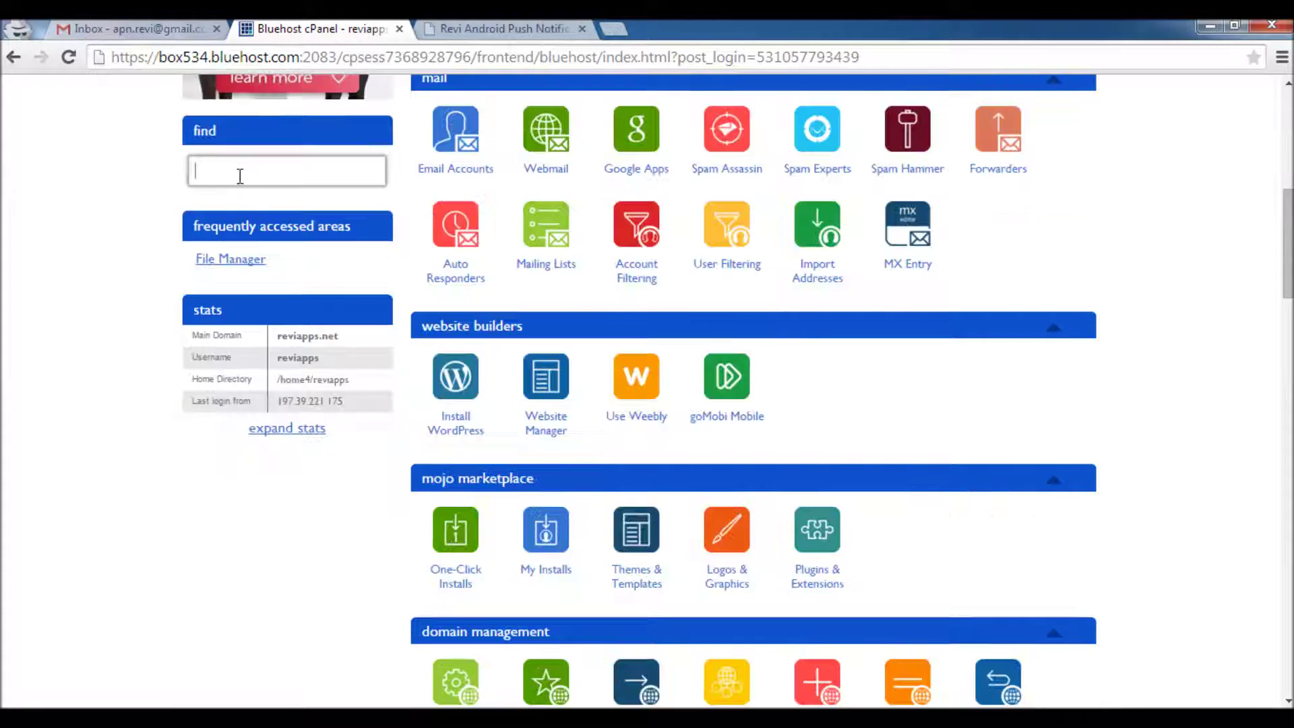
pyautogui.write('data')
pyautogui.scroll(5, 436, 239)
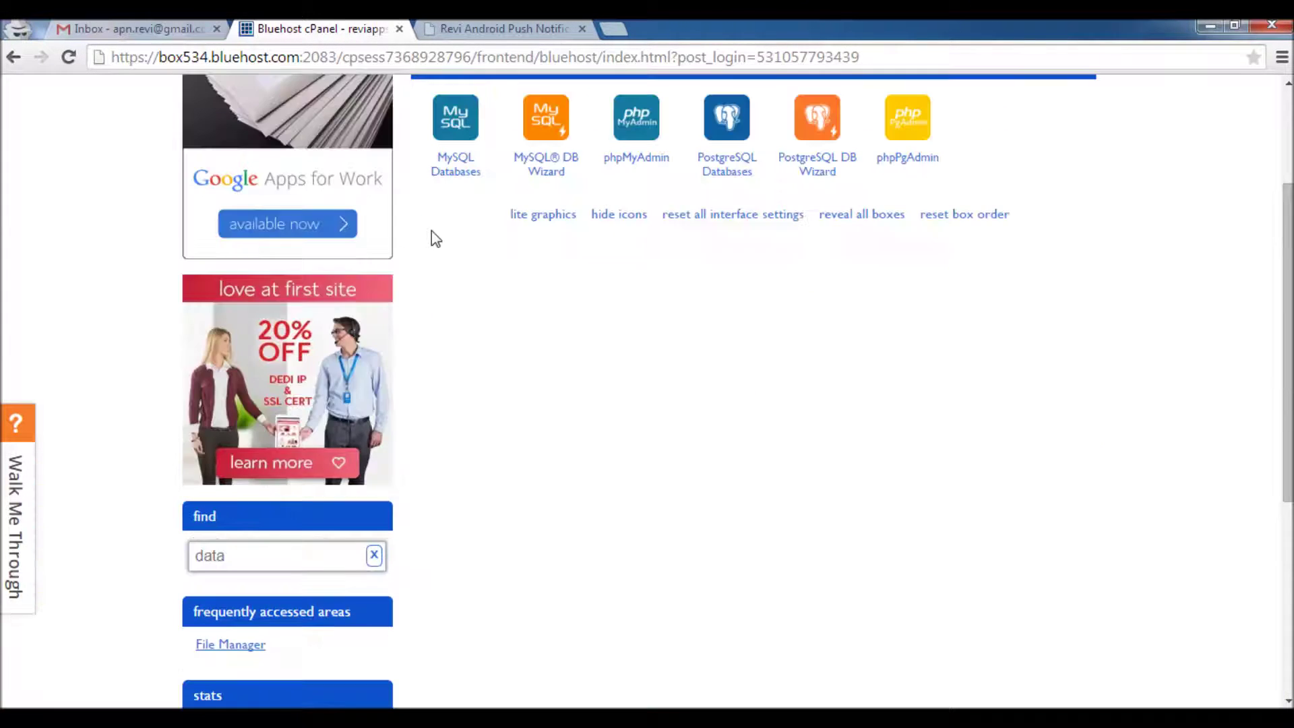
pyautogui.scroll(1, 436, 239)
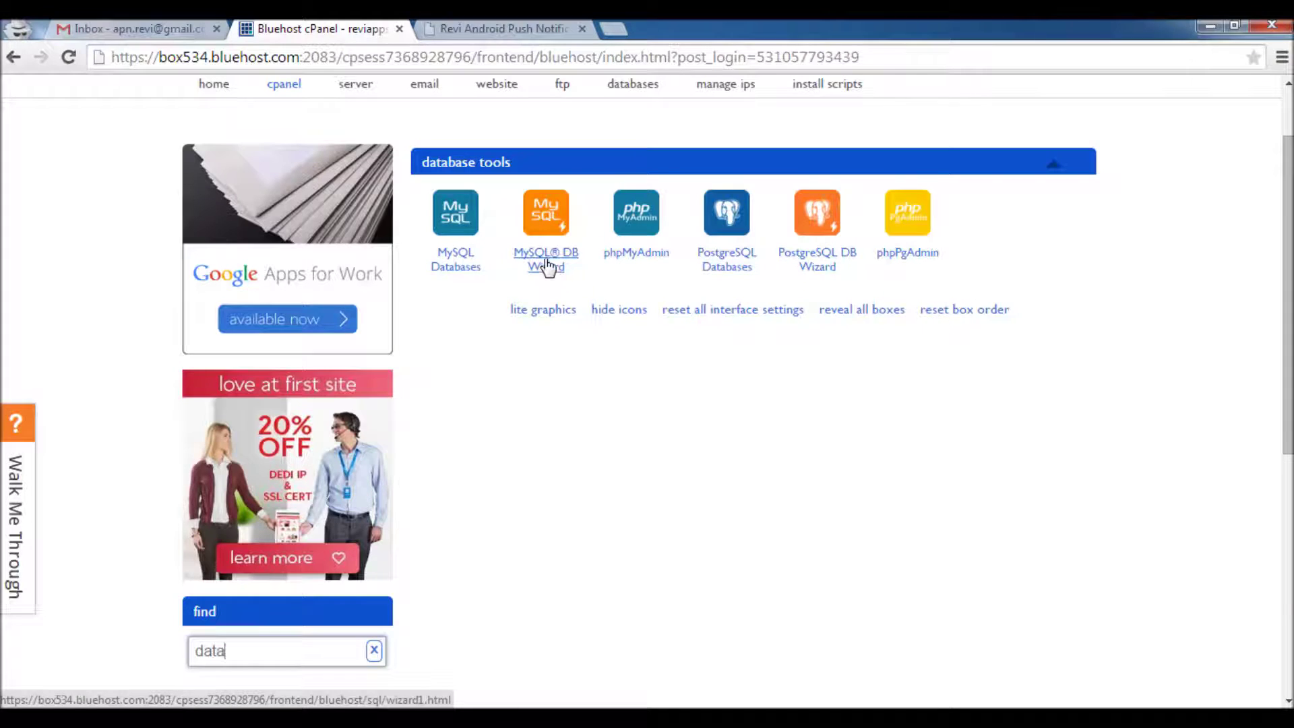
pyautogui.click(547, 266)
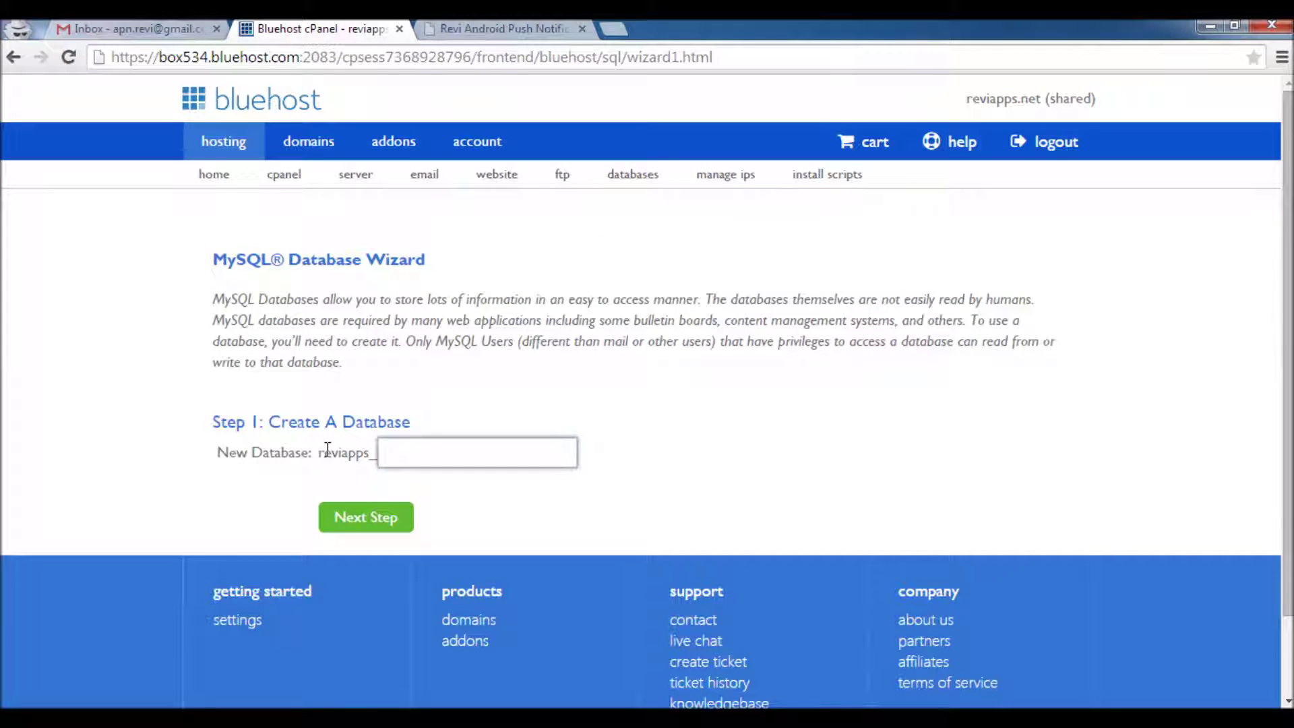
# Create the database tdpush and enter tdpush as the new database user name
pyautogui.write('td')
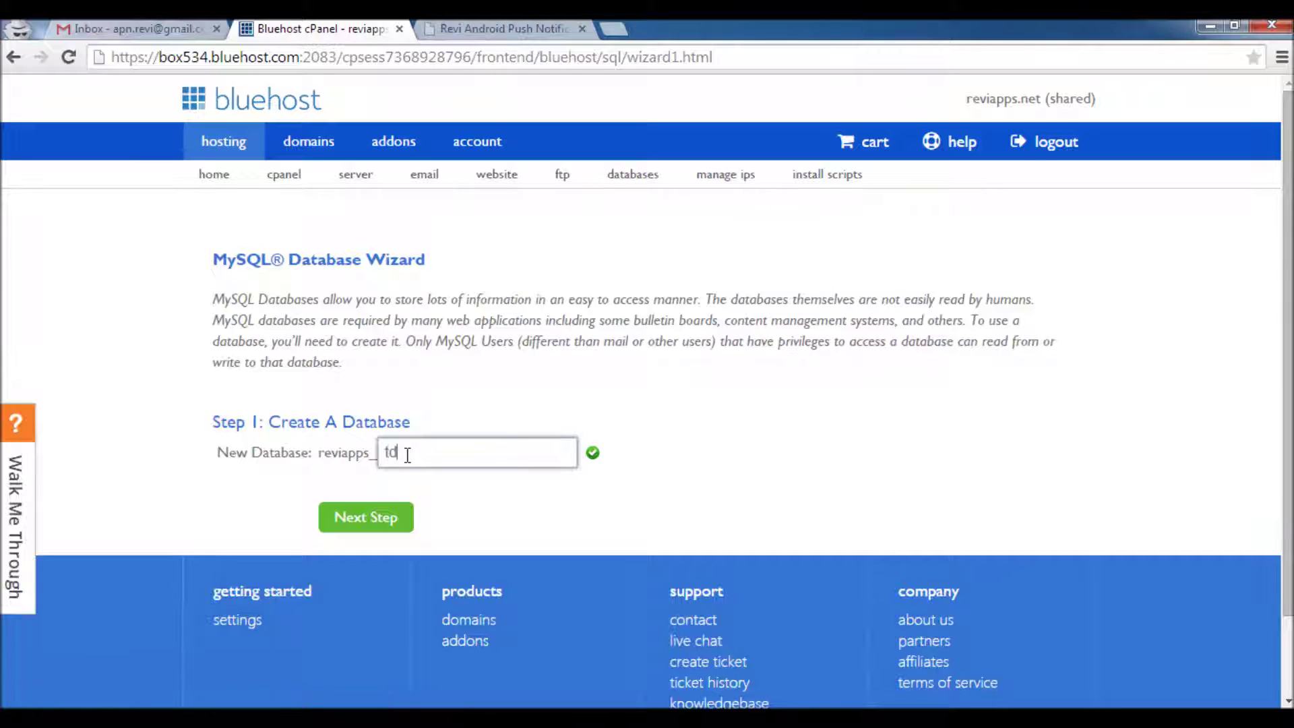
pyautogui.write('push')
pyautogui.click(364, 529)
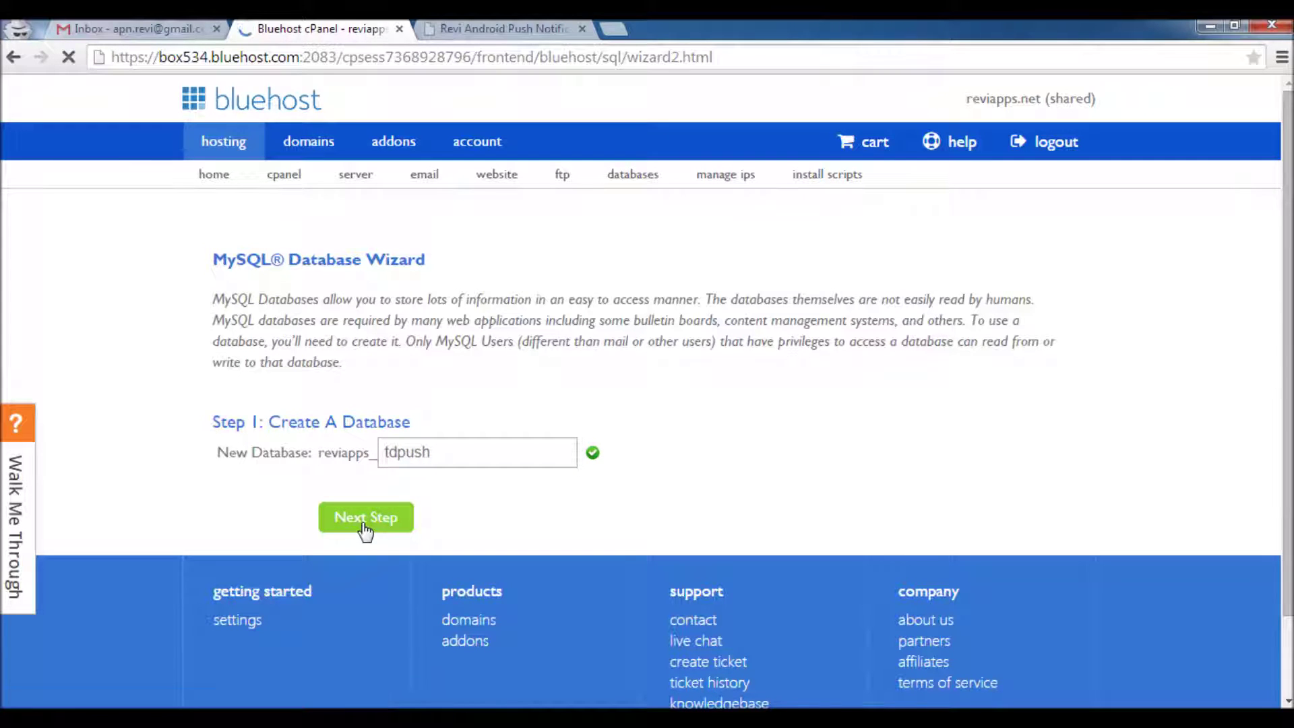
pyautogui.scroll(-2, 505, 312)
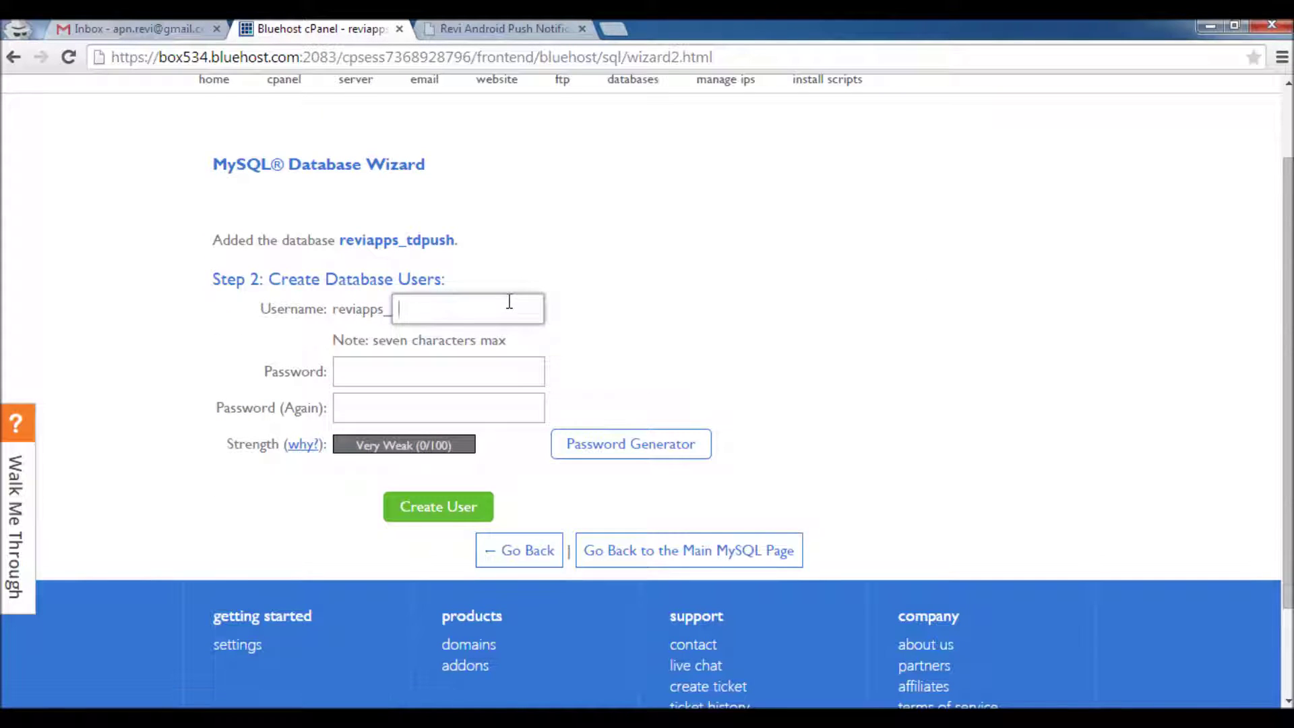
pyautogui.write('tdpush')
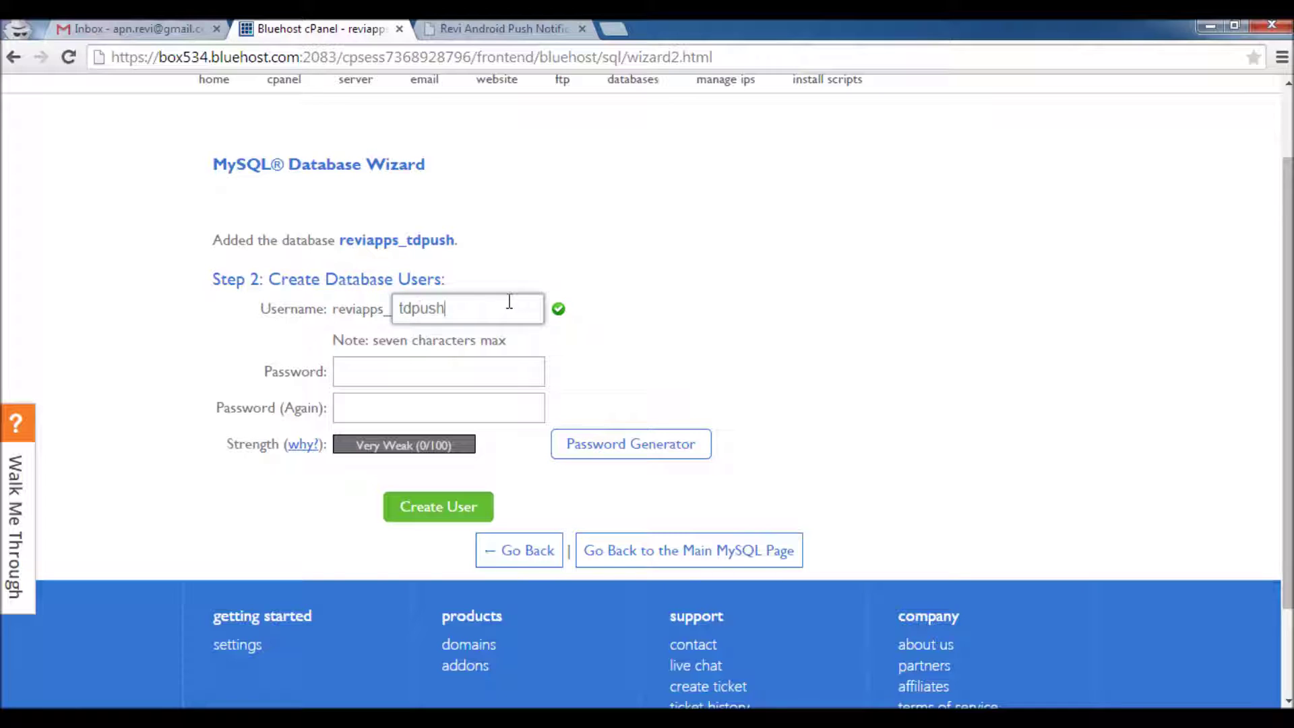
# Generate a Very Strong password for the user, copy it and apply it to both fields
pyautogui.click(502, 382)
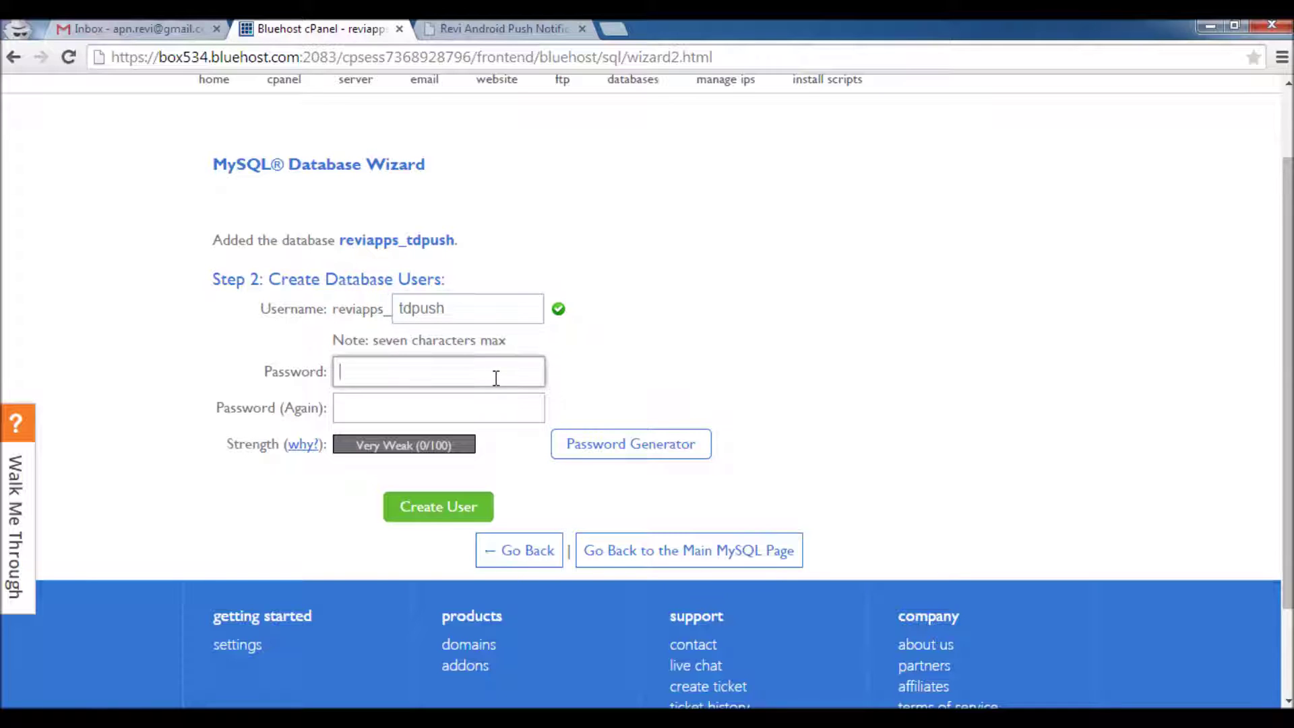
pyautogui.click(619, 451)
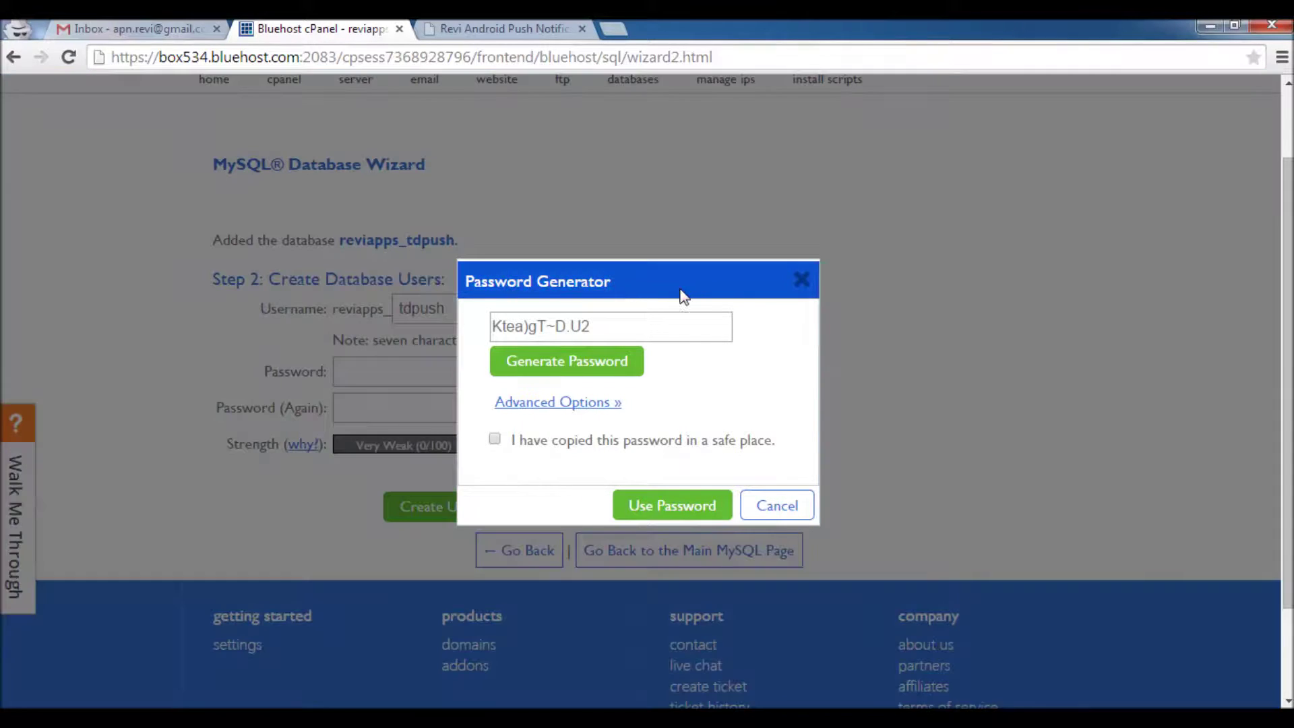
pyautogui.tripleClick(638, 325)
pyautogui.hotkey('ctrl', 'c')
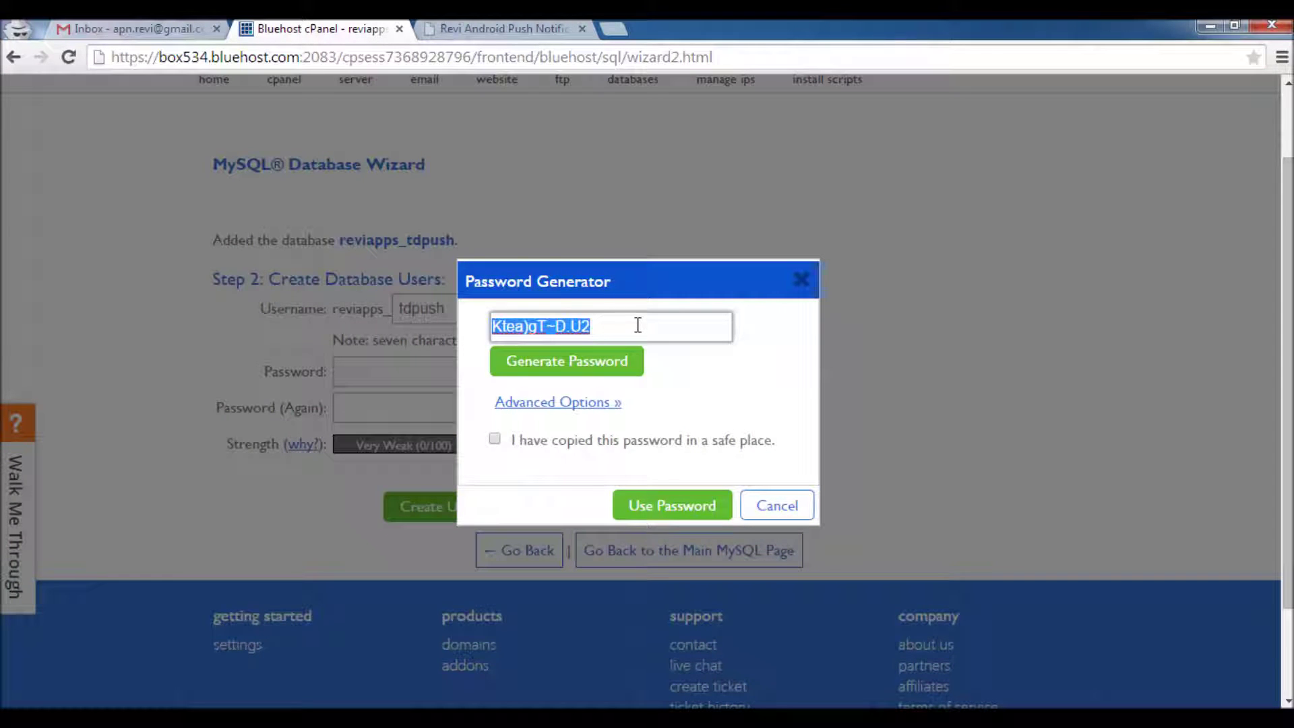
pyautogui.click(496, 439)
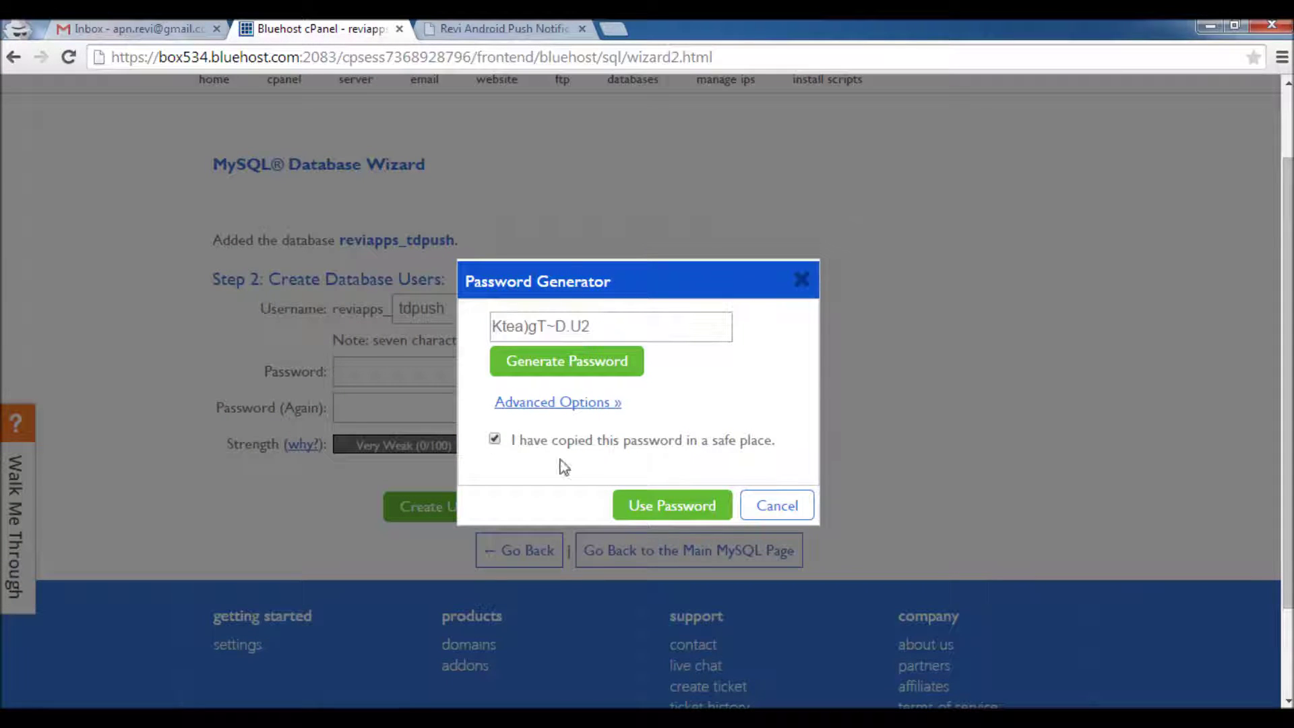
pyautogui.click(671, 507)
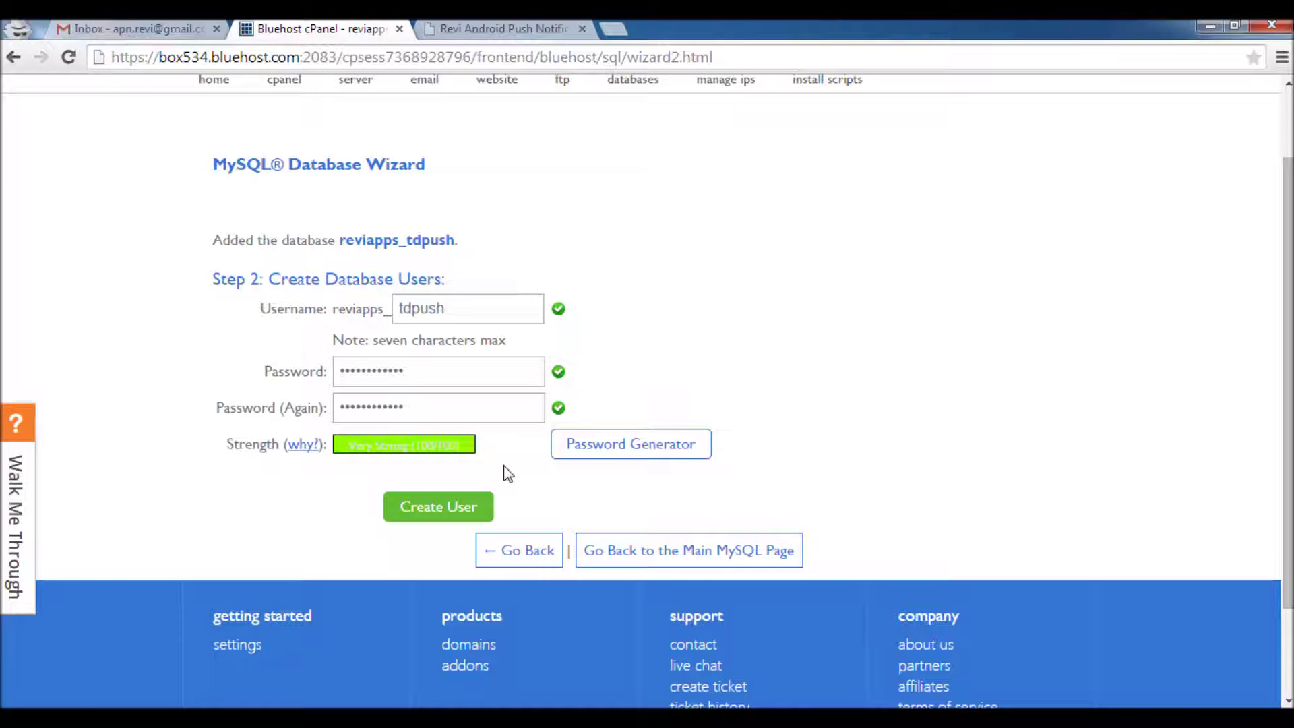
pyautogui.hotkey('alt', 'Tab')
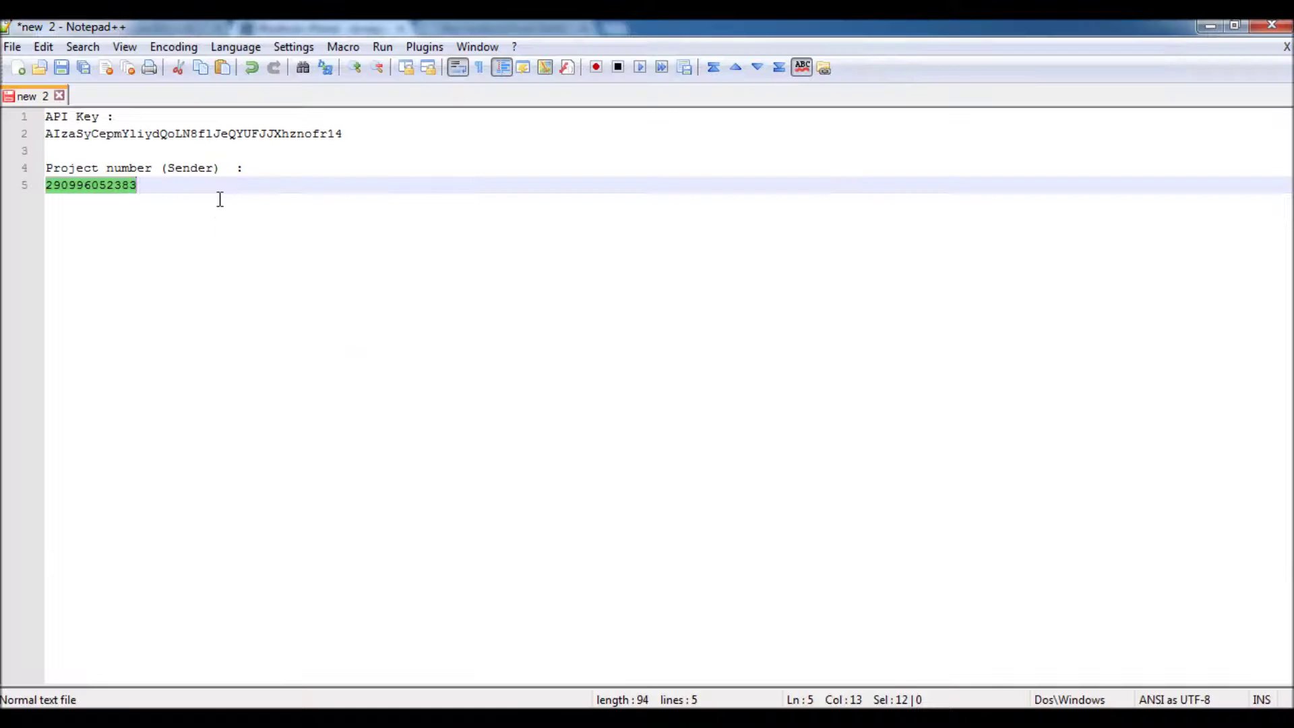
# Paste the generated password below the project number in the notes and create the database user
pyautogui.click(219, 199)
pyautogui.press('Return')
pyautogui.press('Return')
pyautogui.press('Return')
pyautogui.hotkey('ctrl', 'v')
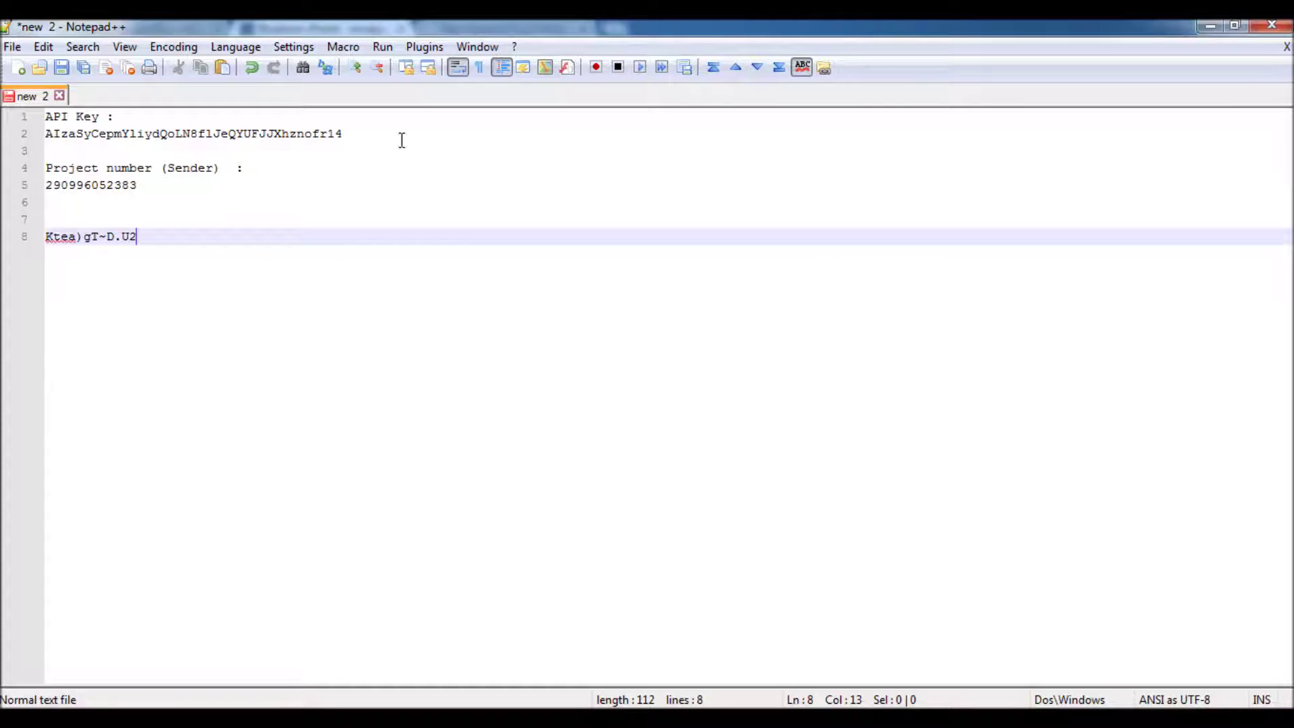
pyautogui.click(1209, 26)
pyautogui.click(426, 508)
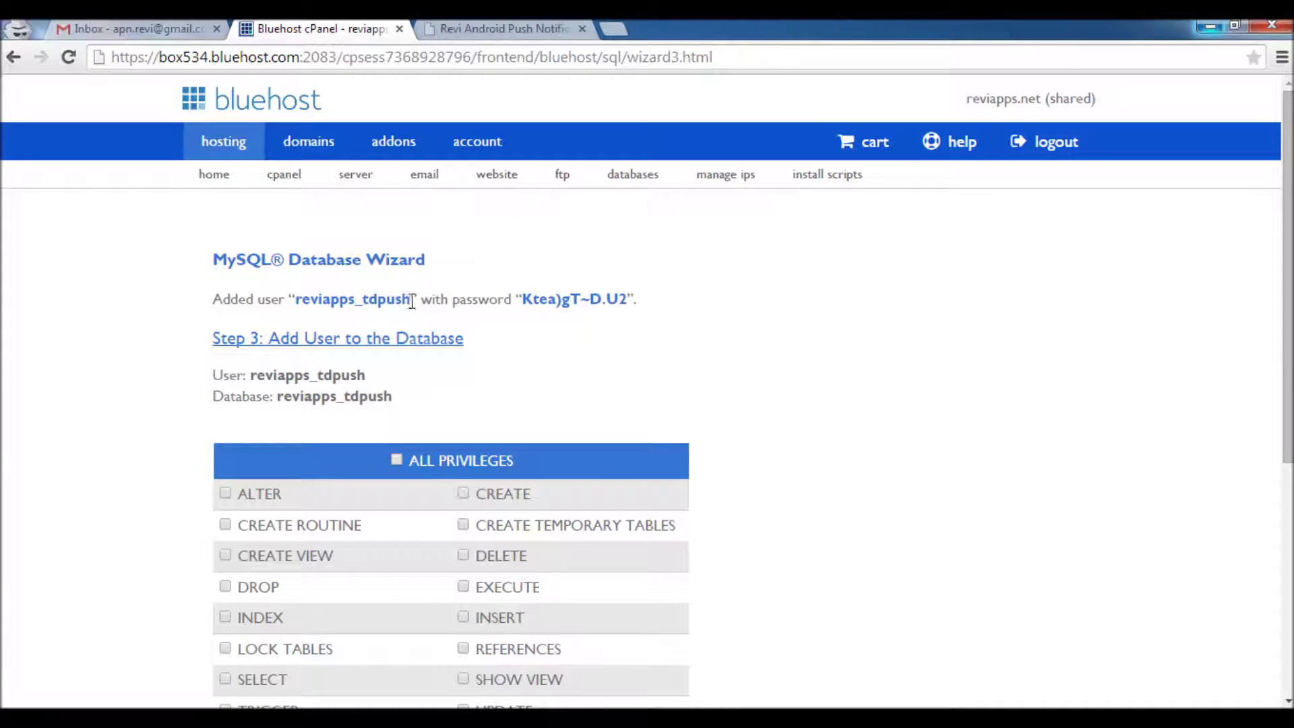
# Copy the name reviapps_tdpush into the notes on line 7 and again on line 10
pyautogui.moveTo(412, 302); pyautogui.dragTo(301, 291)
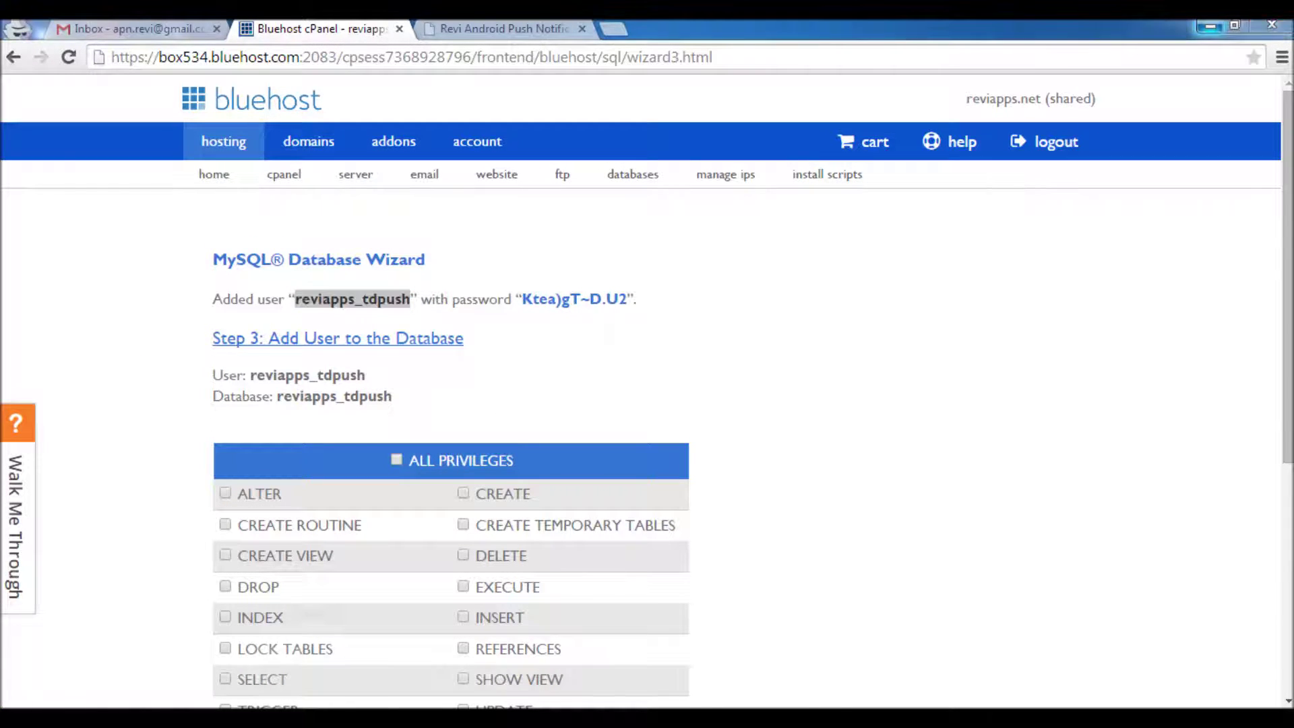
pyautogui.hotkey('alt', 'Tab')
pyautogui.click(73, 217)
pyautogui.write('reviapps_tdpush')
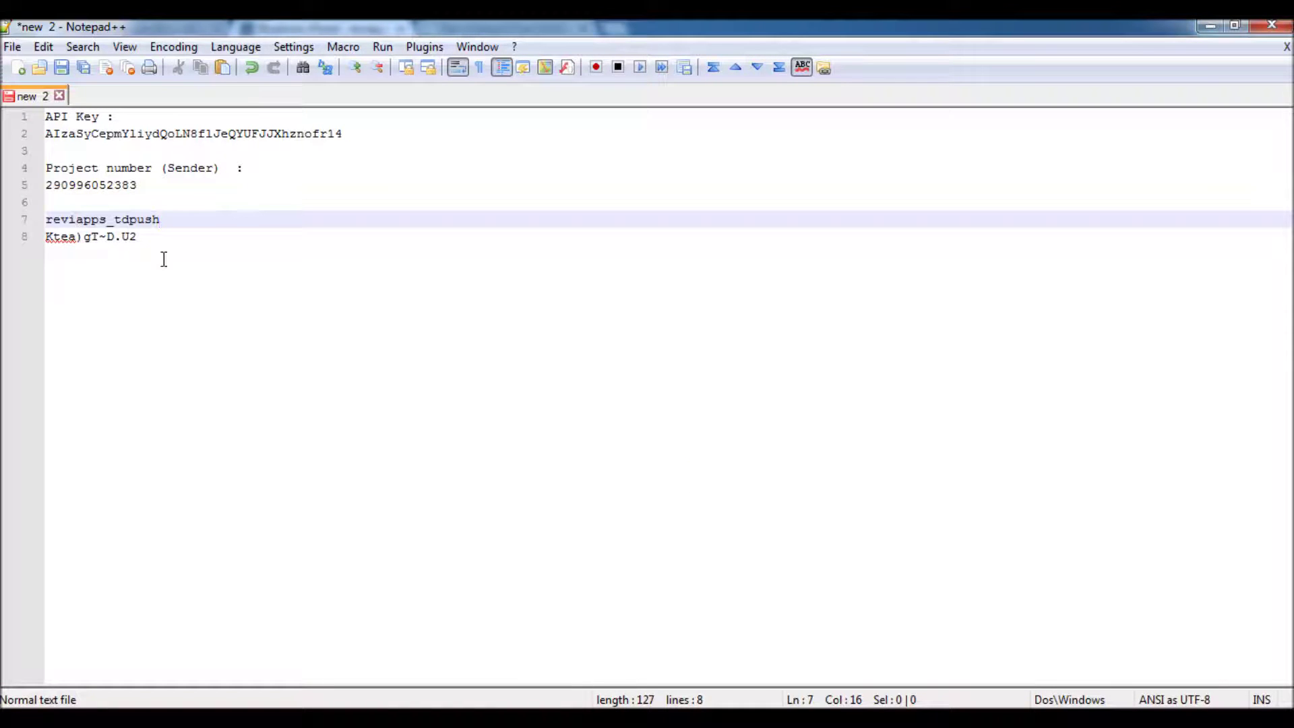
pyautogui.click(193, 265)
pyautogui.press('Return')
pyautogui.press('Return')
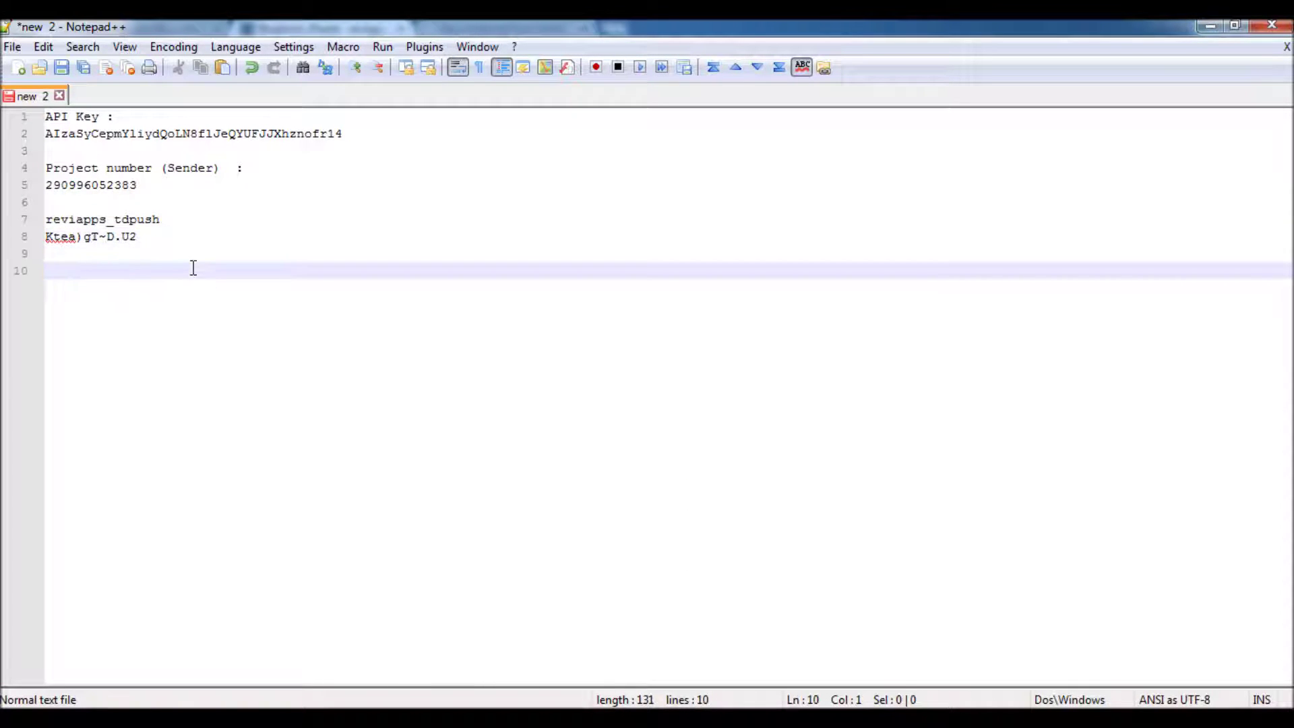
pyautogui.write('reviapps_tdpush')
pyautogui.doubleClick(157, 271)
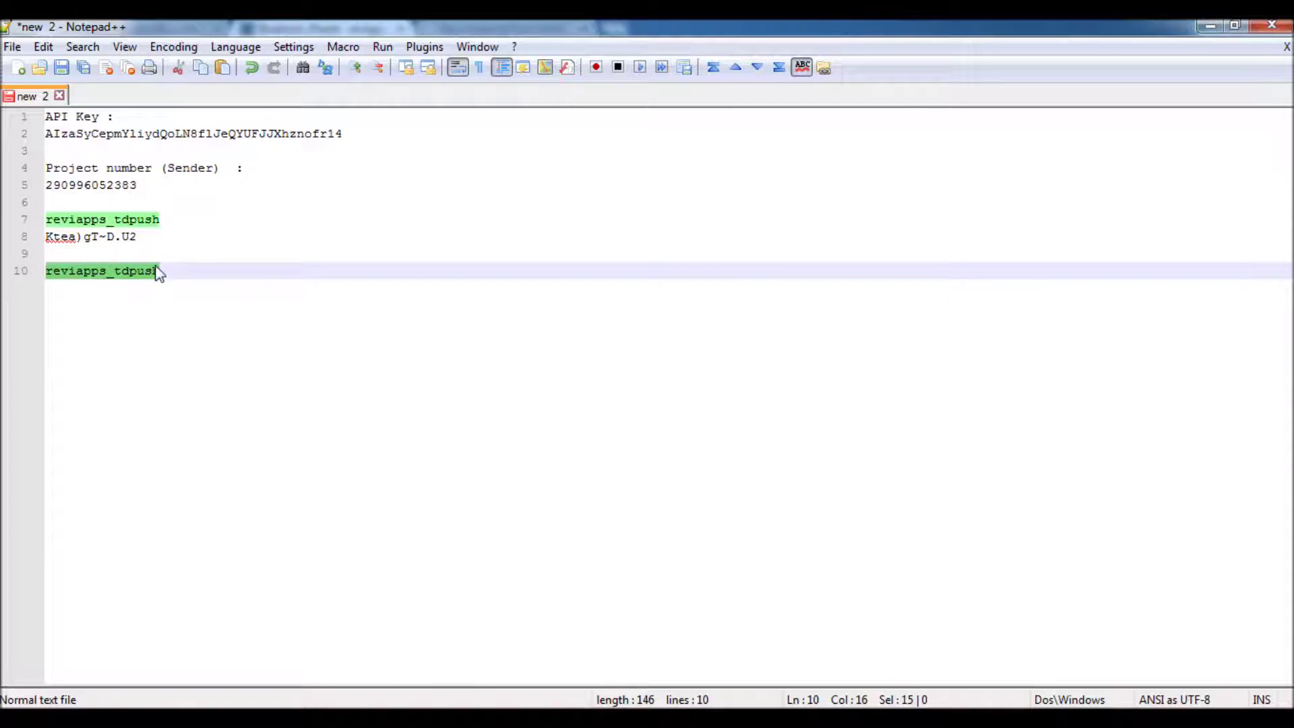
pyautogui.click(1210, 25)
pyautogui.scroll(-1, 549, 370)
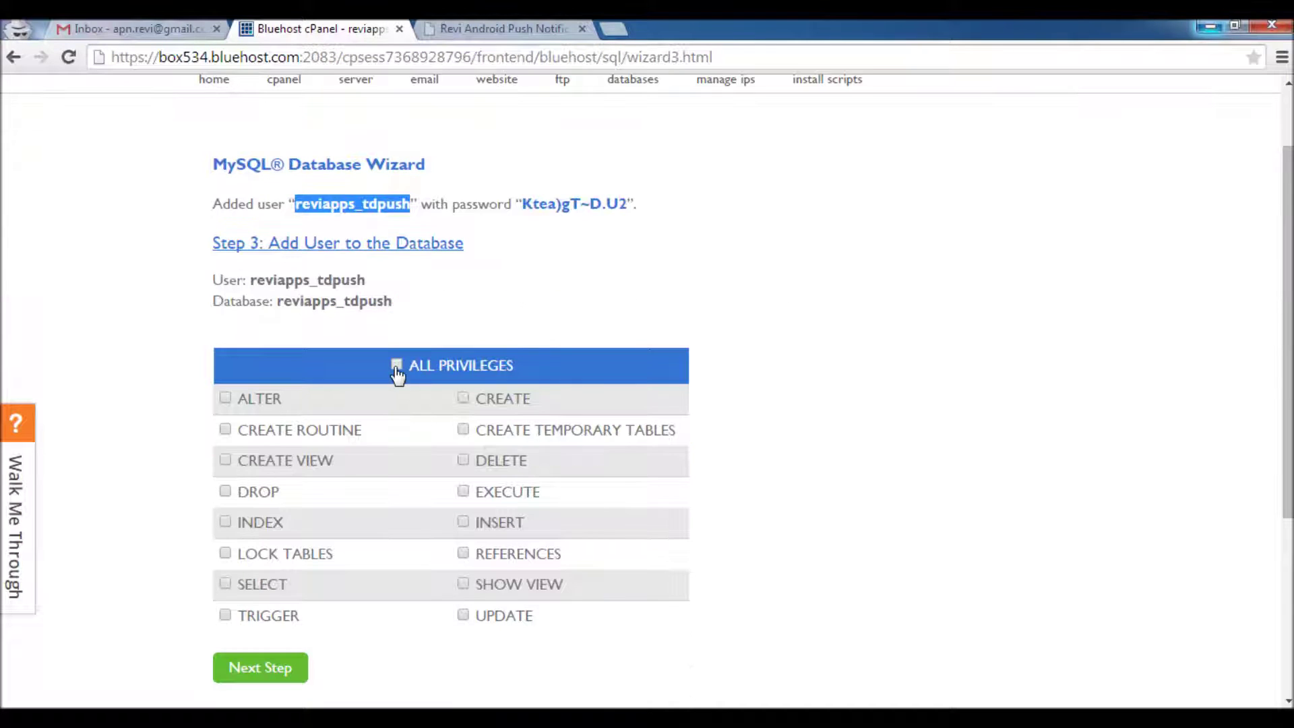
# Grant user reviapps_tdpush ALL PRIVILEGES on database reviapps_tdpush and finish the wizard
pyautogui.click(397, 367)
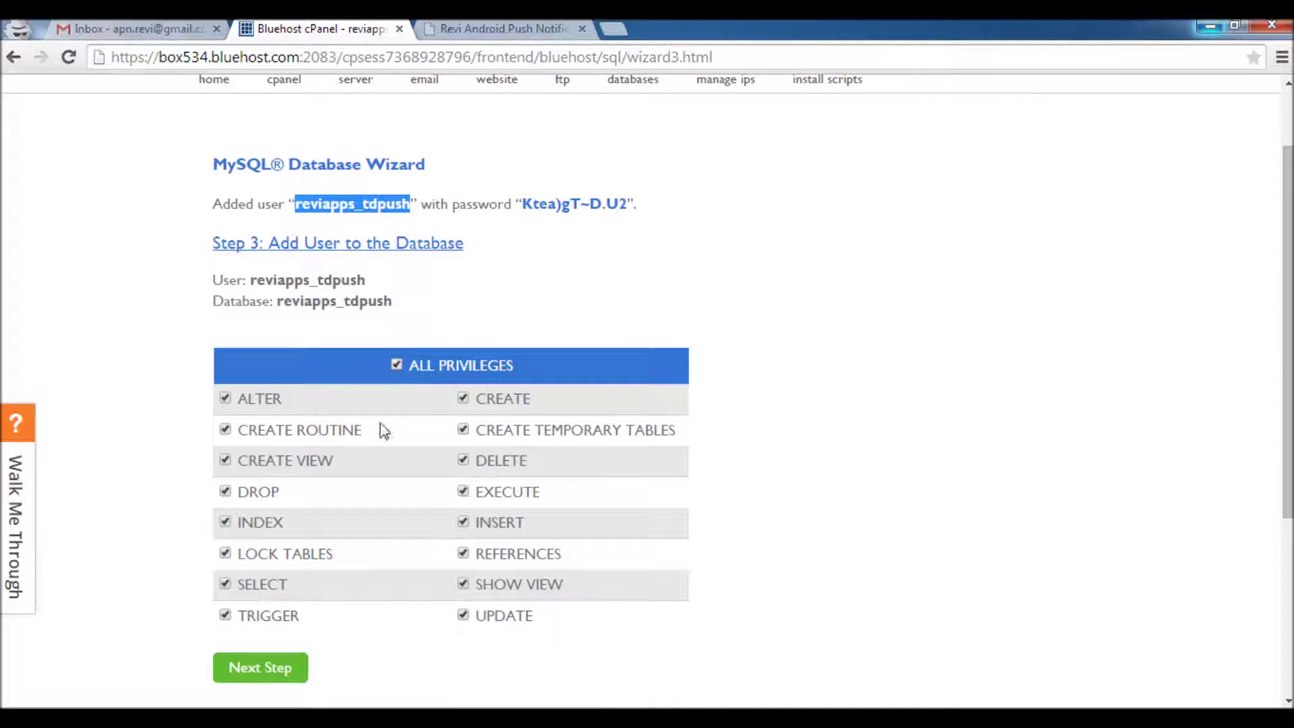
pyautogui.click(265, 671)
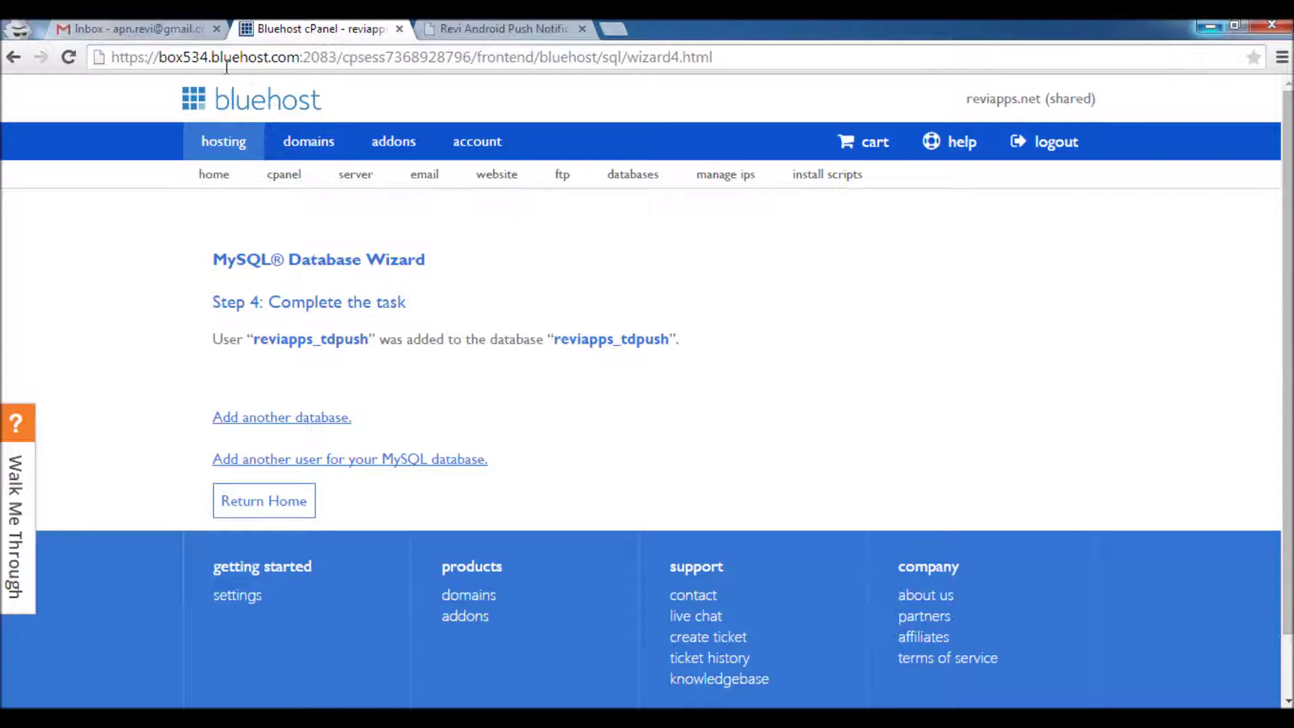
pyautogui.click(498, 28)
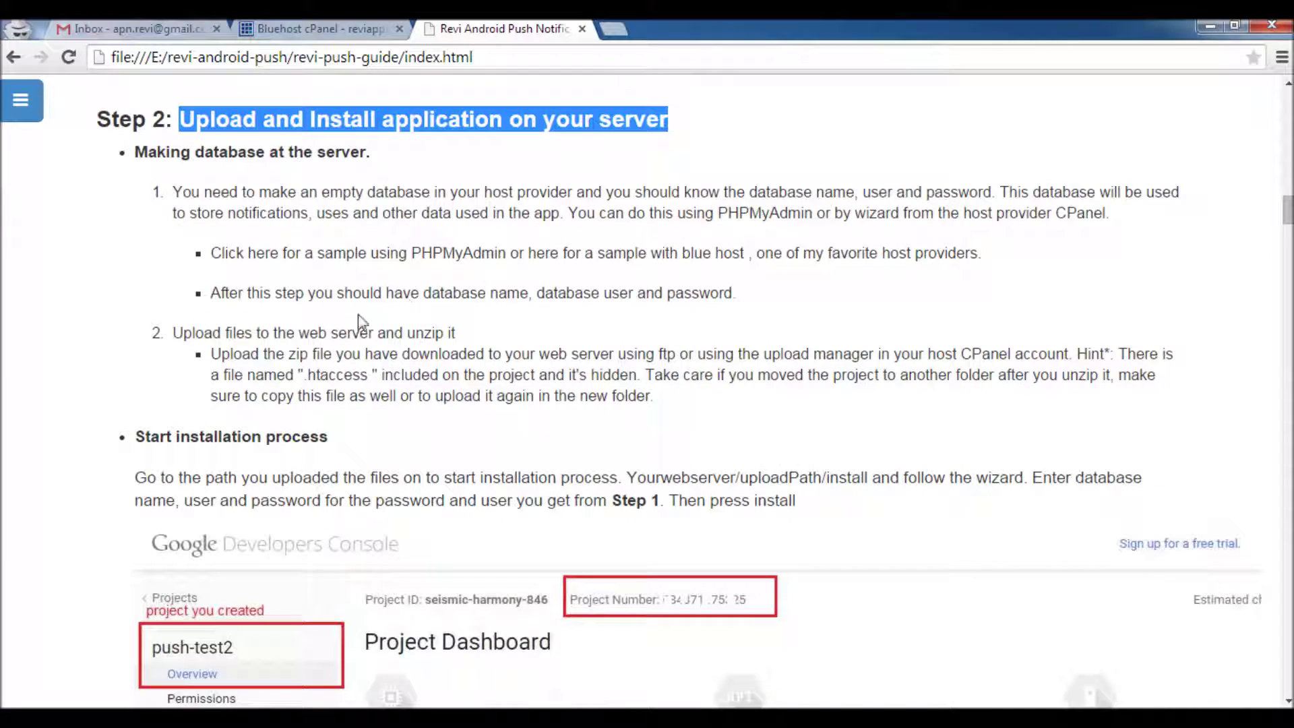
# Open File Manager from the cPanel home at the reviapps.net document root (public_html)
pyautogui.moveTo(173, 338); pyautogui.dragTo(469, 338)
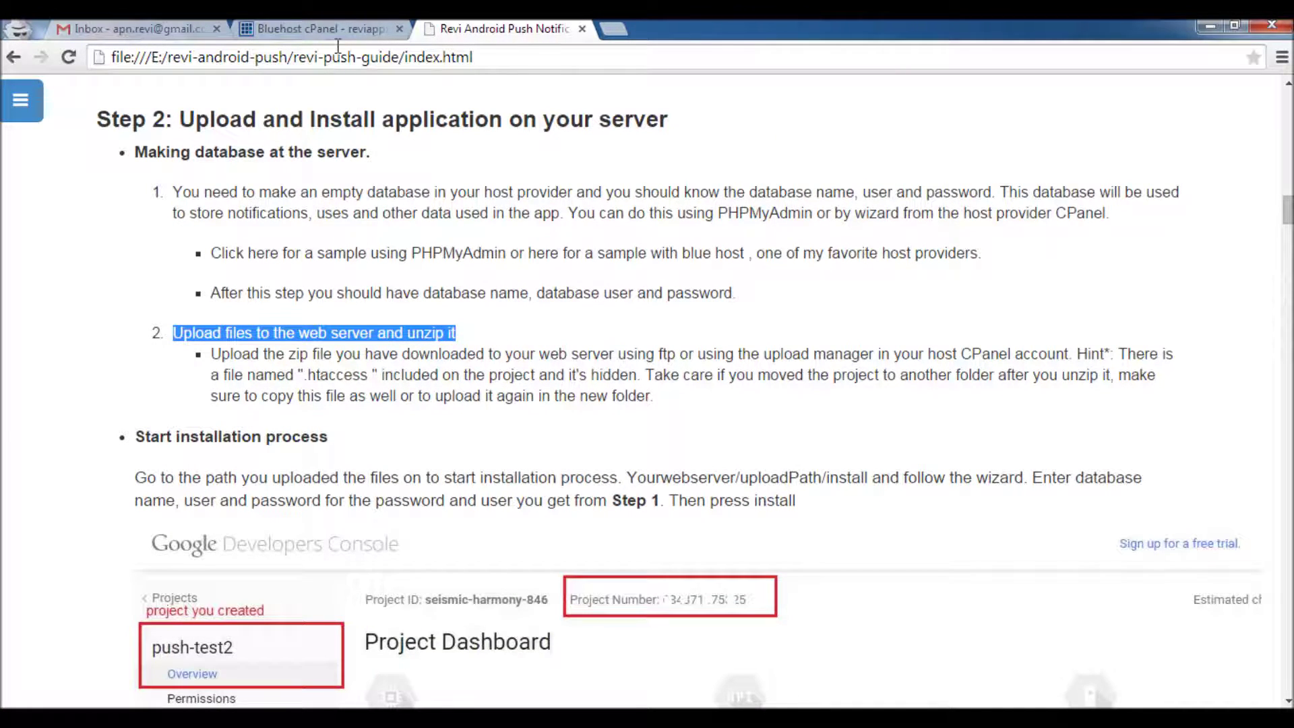
pyautogui.click(316, 28)
pyautogui.click(284, 179)
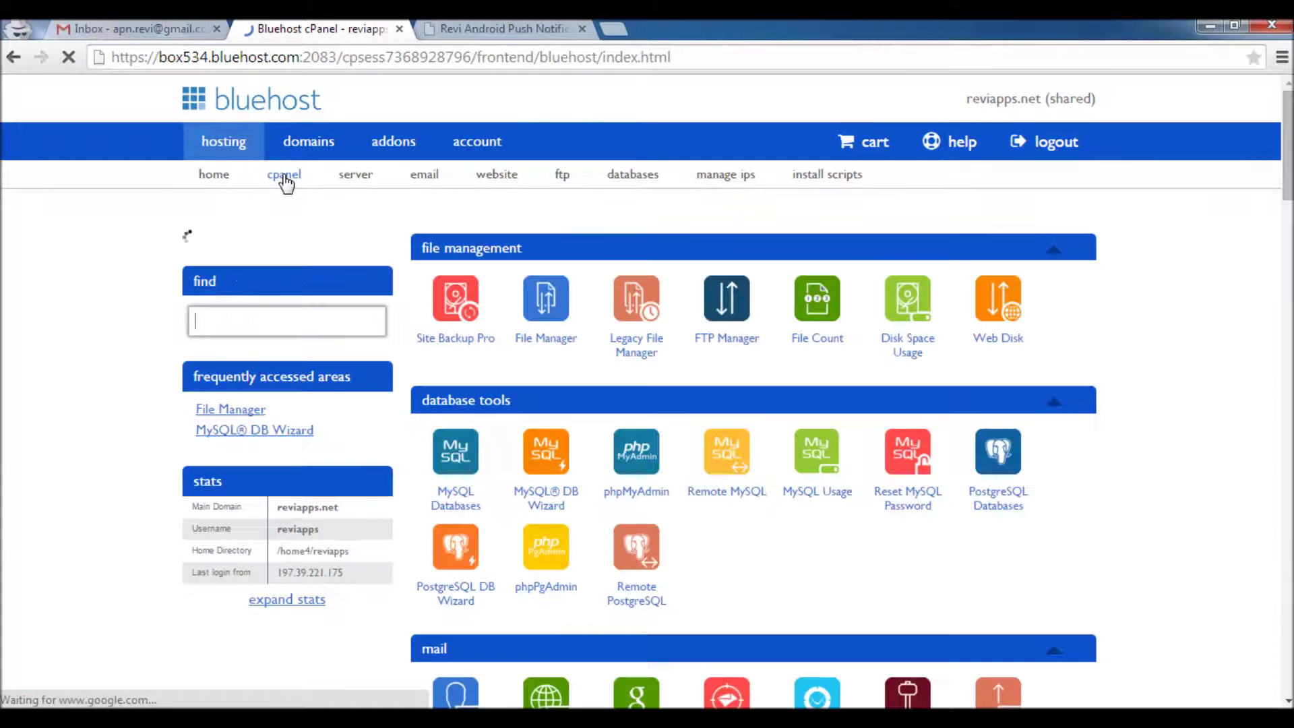
pyautogui.write('file ma')
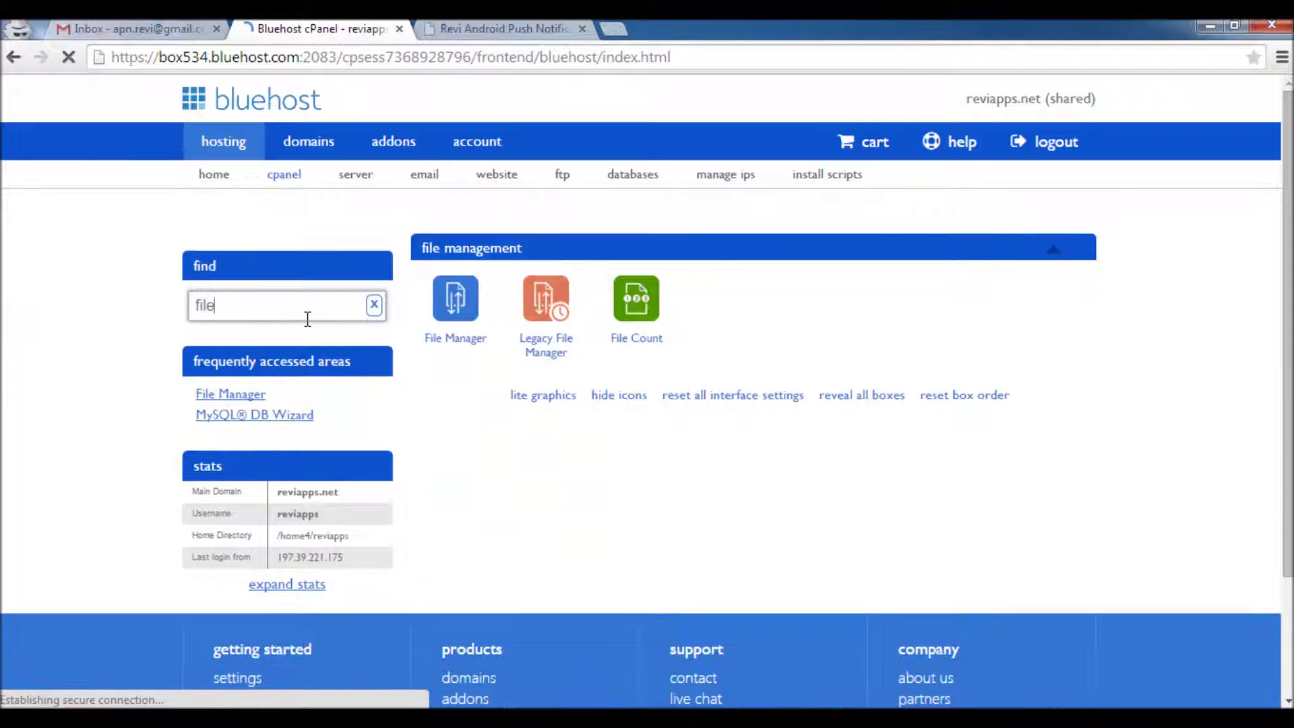
pyautogui.click(462, 337)
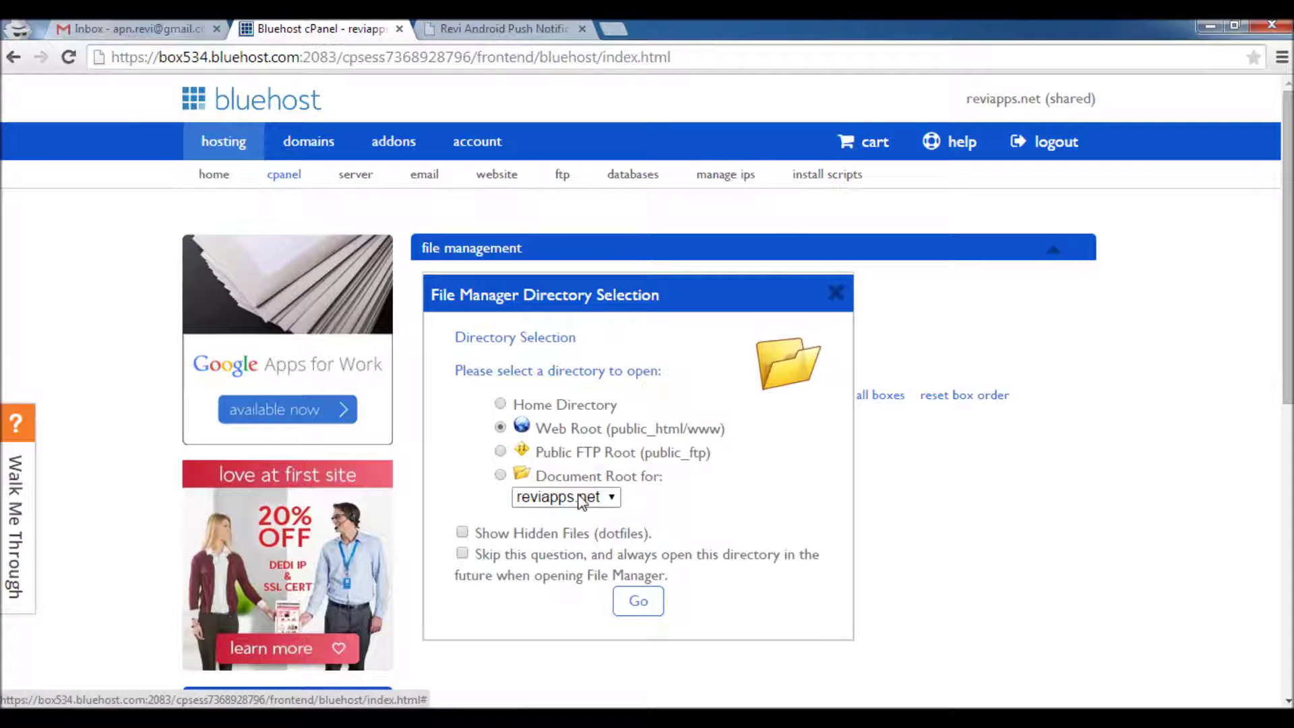
pyautogui.click(500, 474)
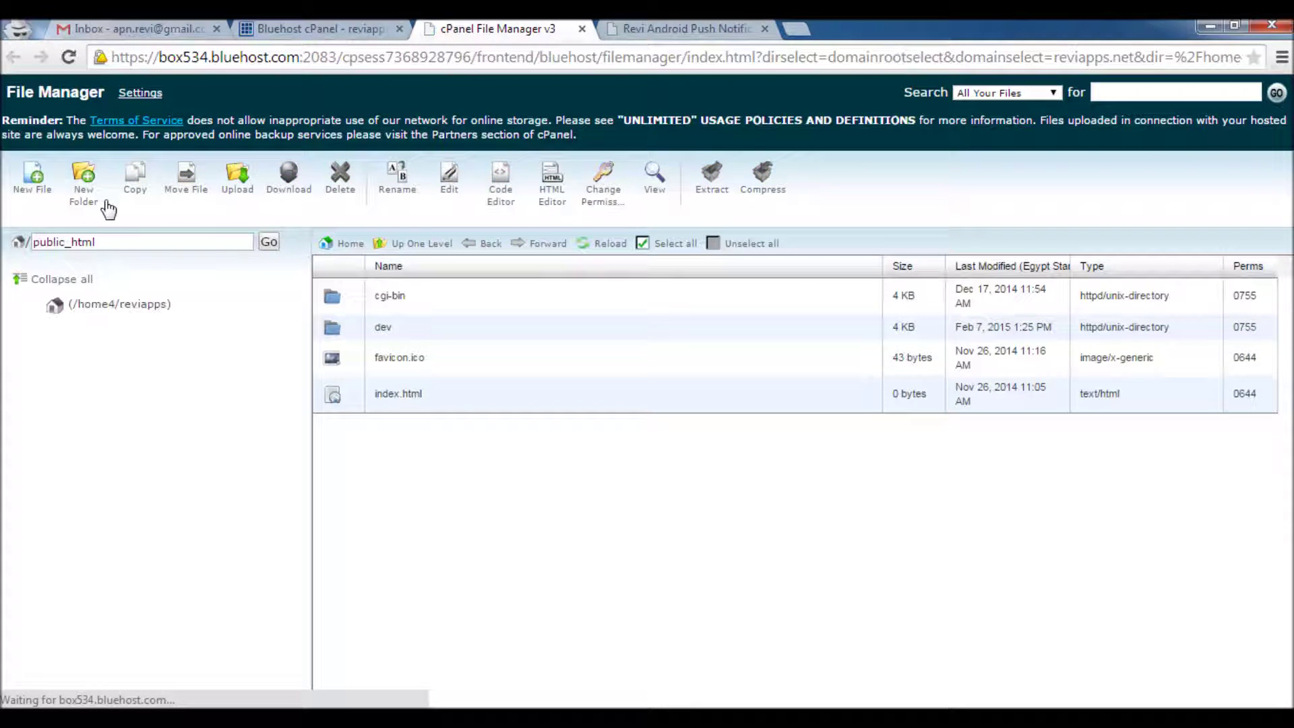
# Create folder 'tdpush' in public_html, enter it, and open Upload for /home4/reviapps/public_html/tdpush
pyautogui.click(84, 195)
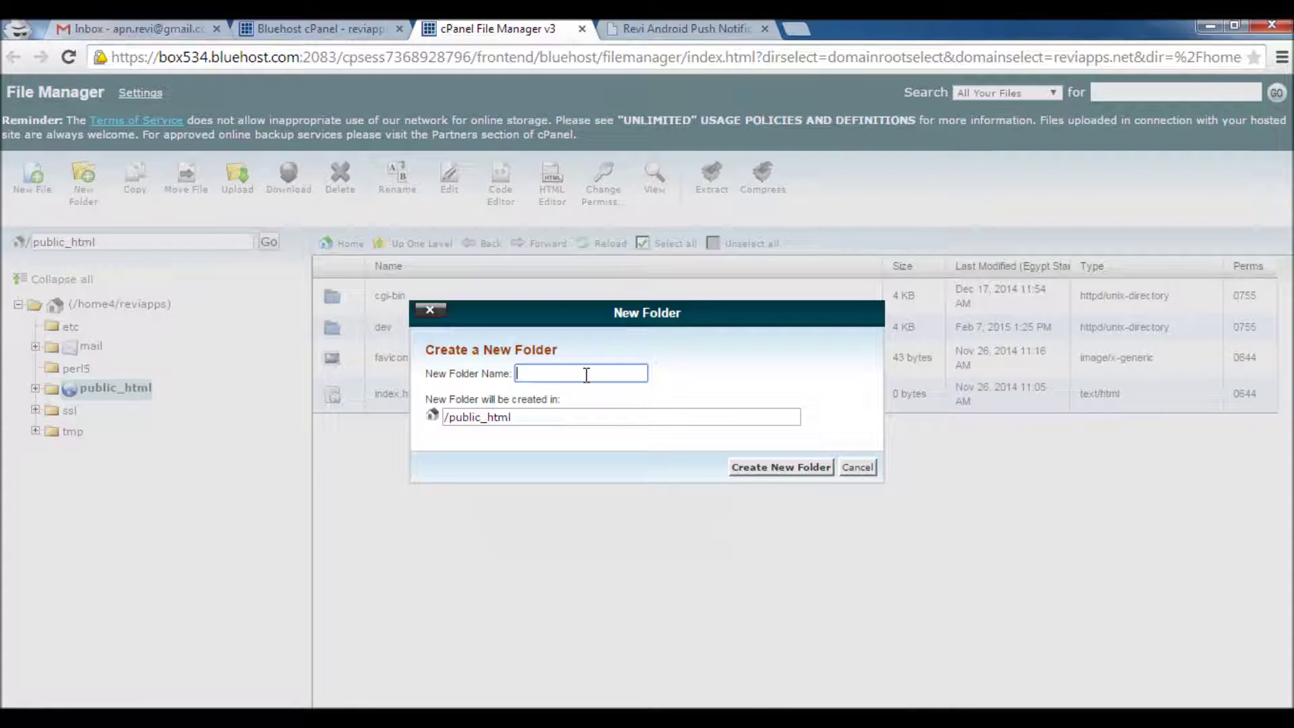
pyautogui.write('tdpush')
pyautogui.click(774, 468)
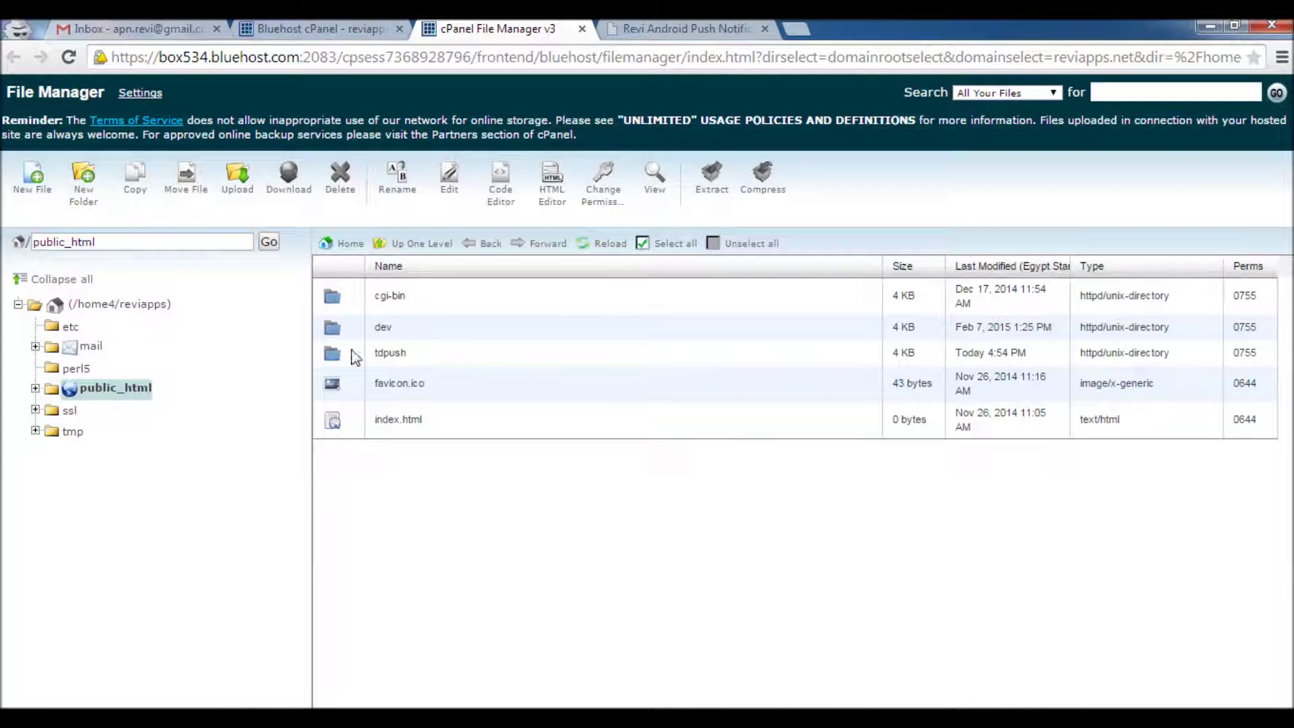
pyautogui.doubleClick(351, 351)
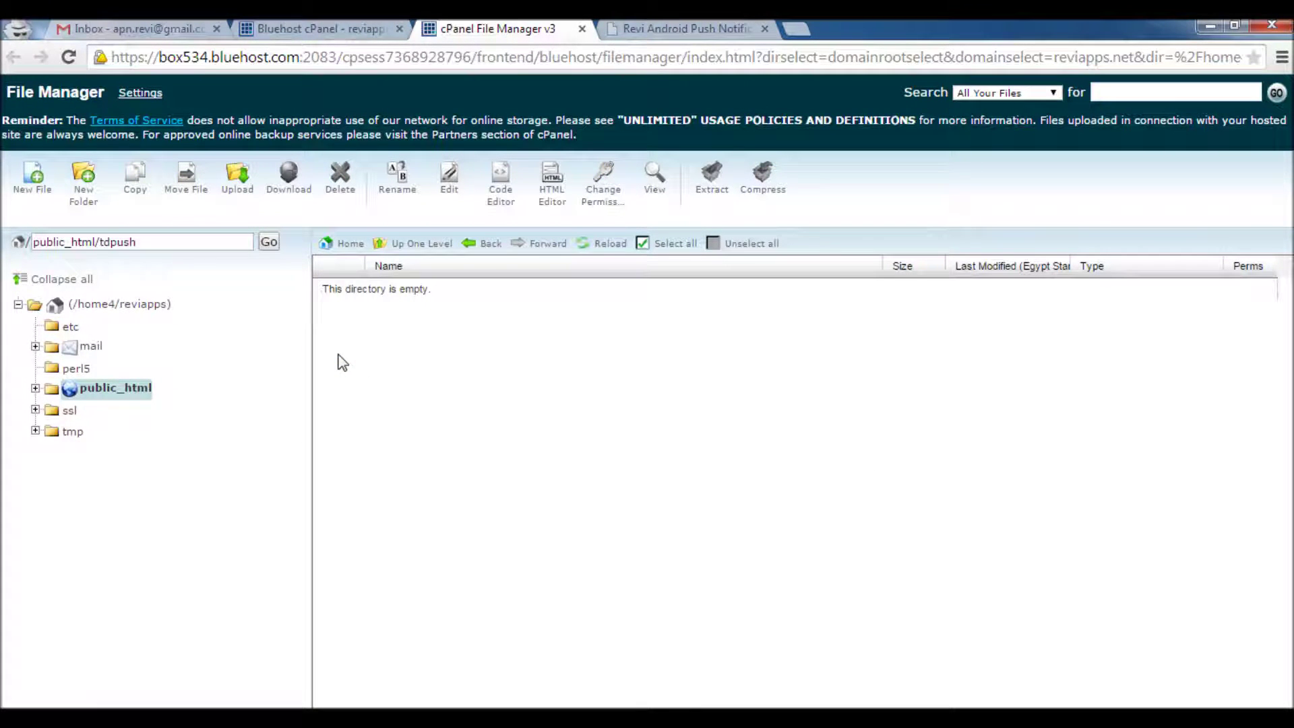
pyautogui.click(240, 189)
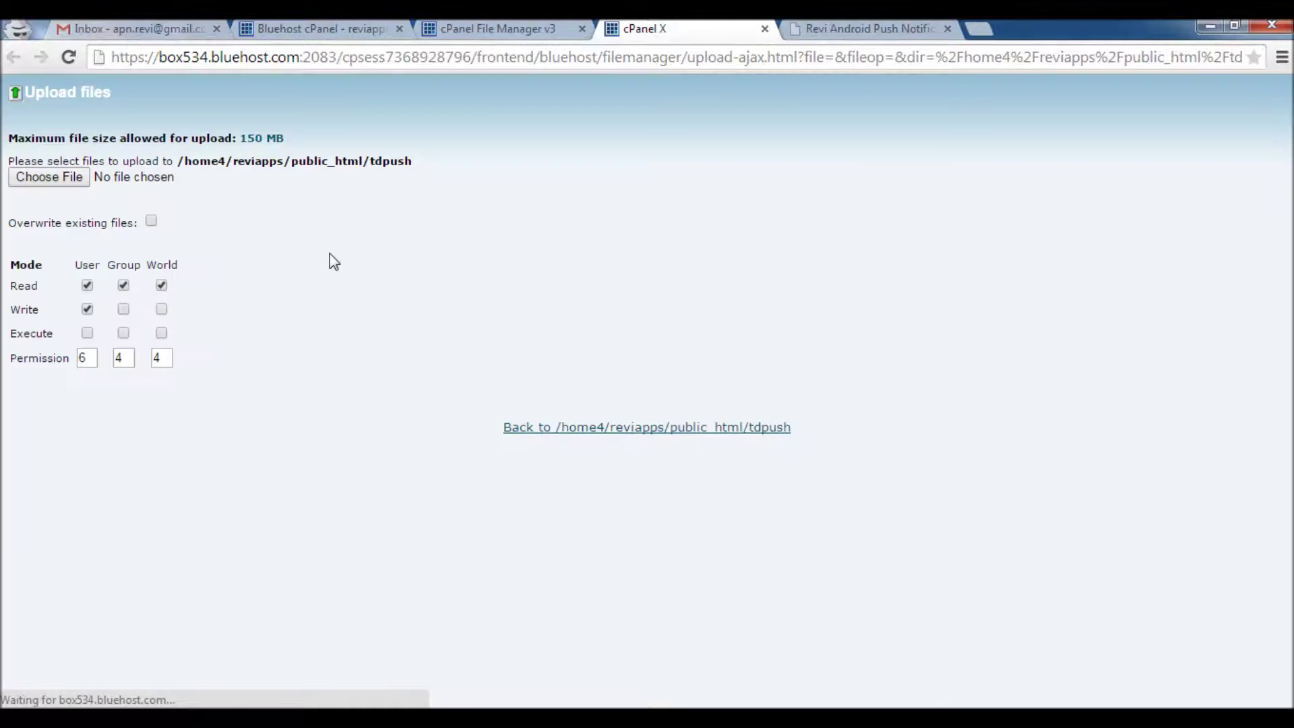
# Upload revi-push-v1-140215.zip from E:\revi-android-push into the tdpush folder
pyautogui.hotkey('alt', 'Tab')
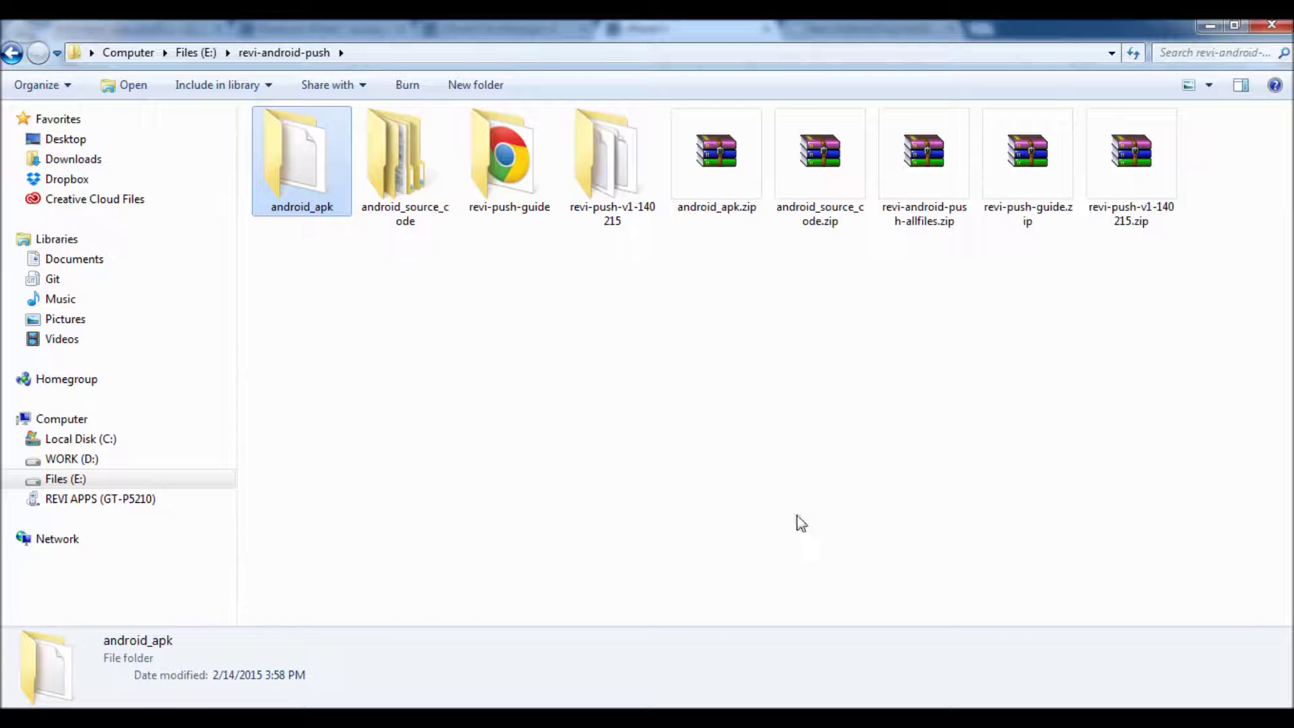
pyautogui.click(1134, 148)
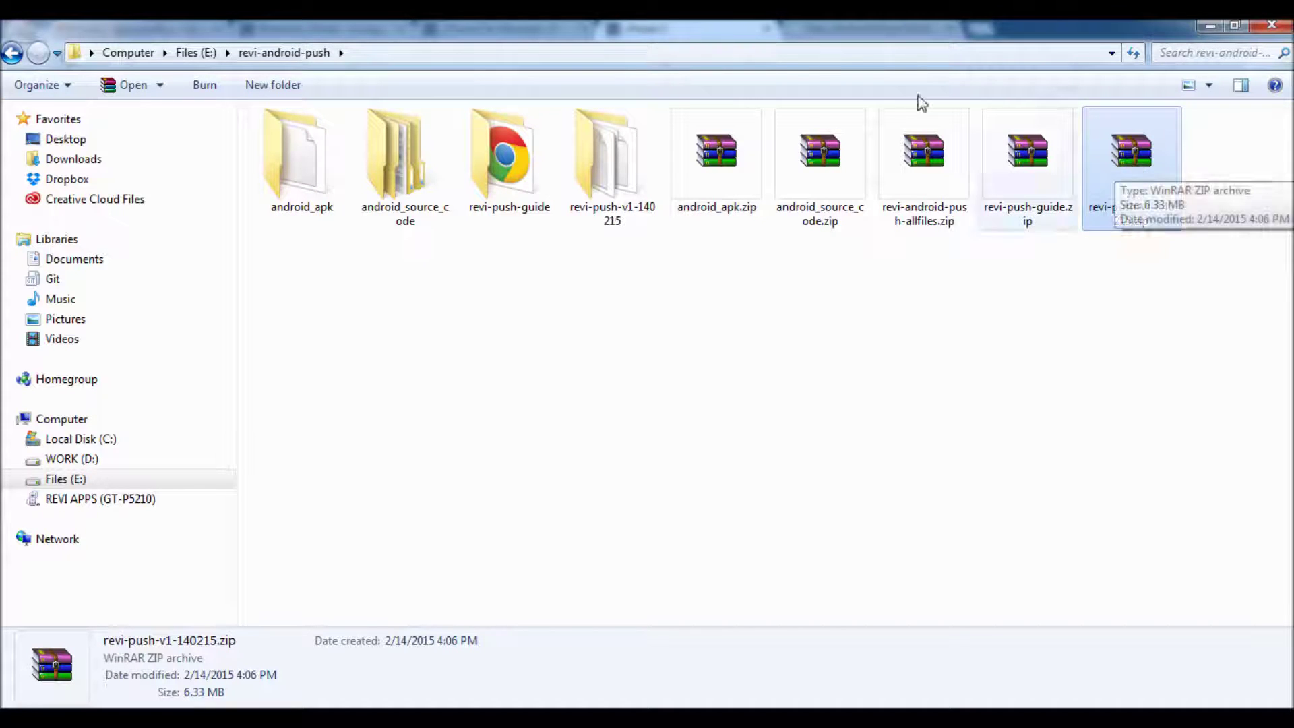
pyautogui.click(762, 54)
pyautogui.hotkey('ctrl', 'c')
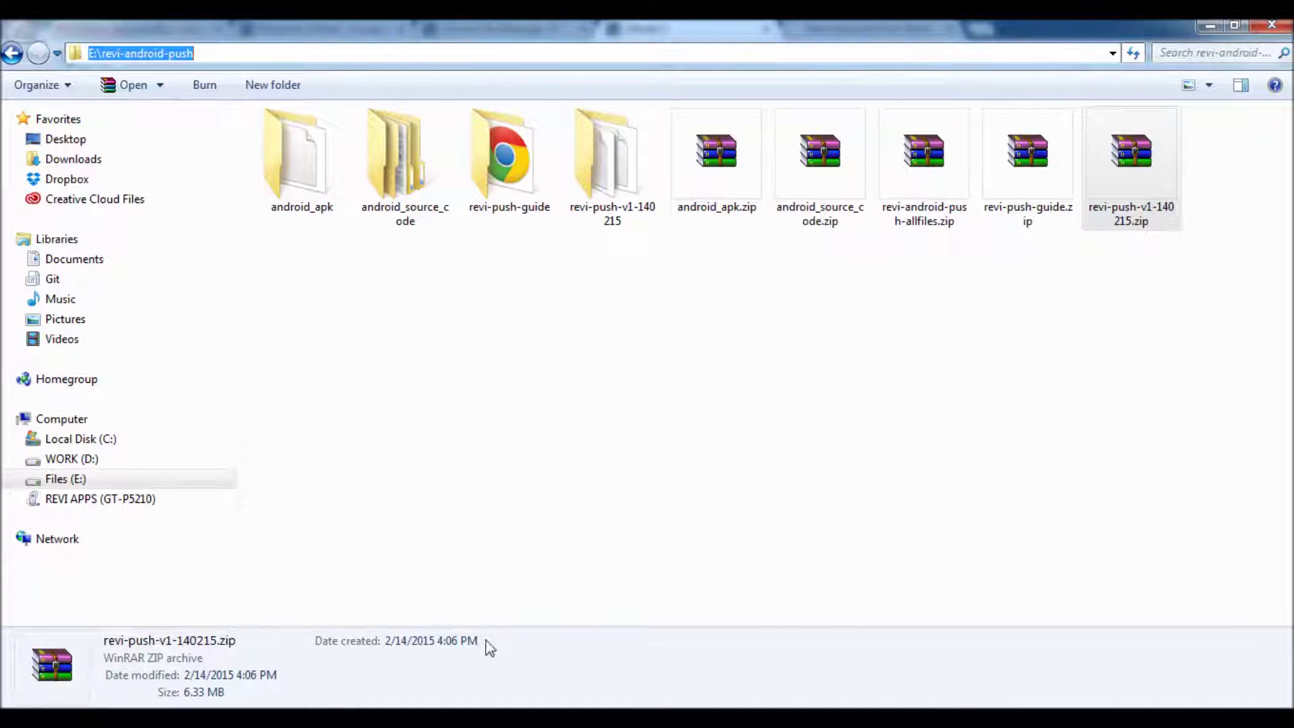
pyautogui.hotkey('alt', 'Tab')
pyautogui.click(85, 177)
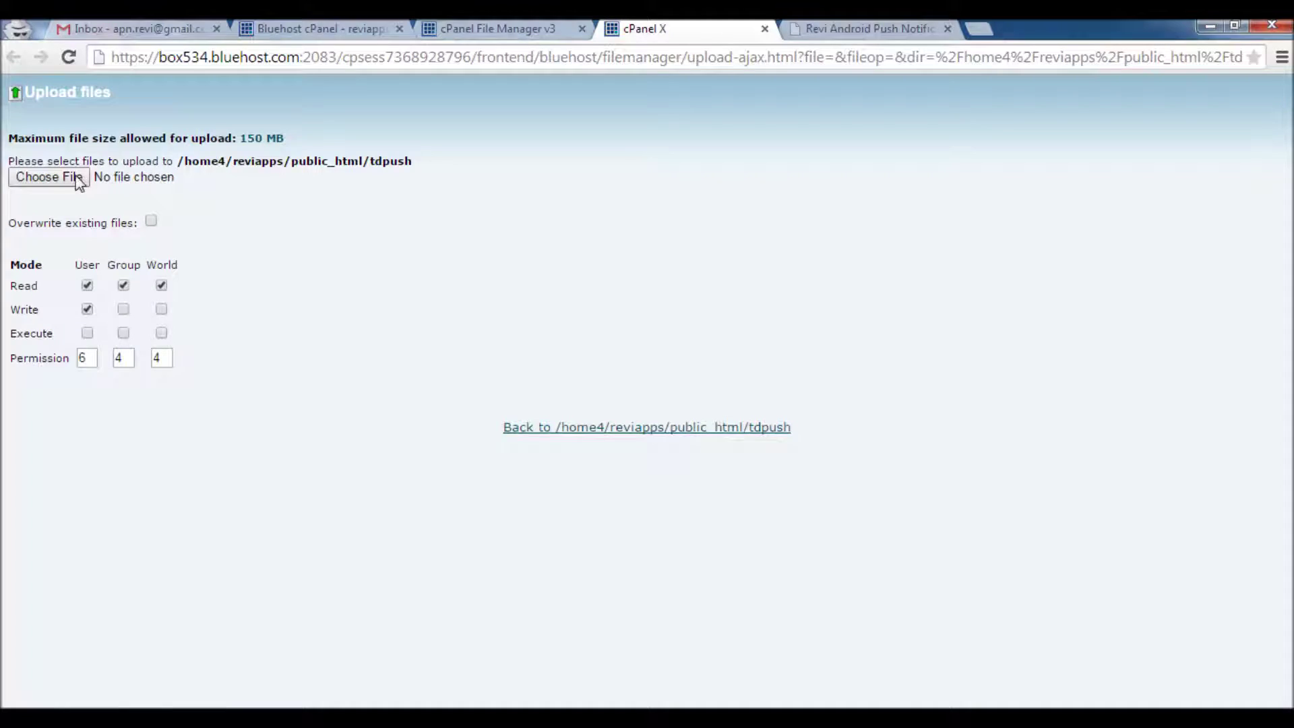
pyautogui.hotkey('ctrl', 'v')
pyautogui.press('Return')
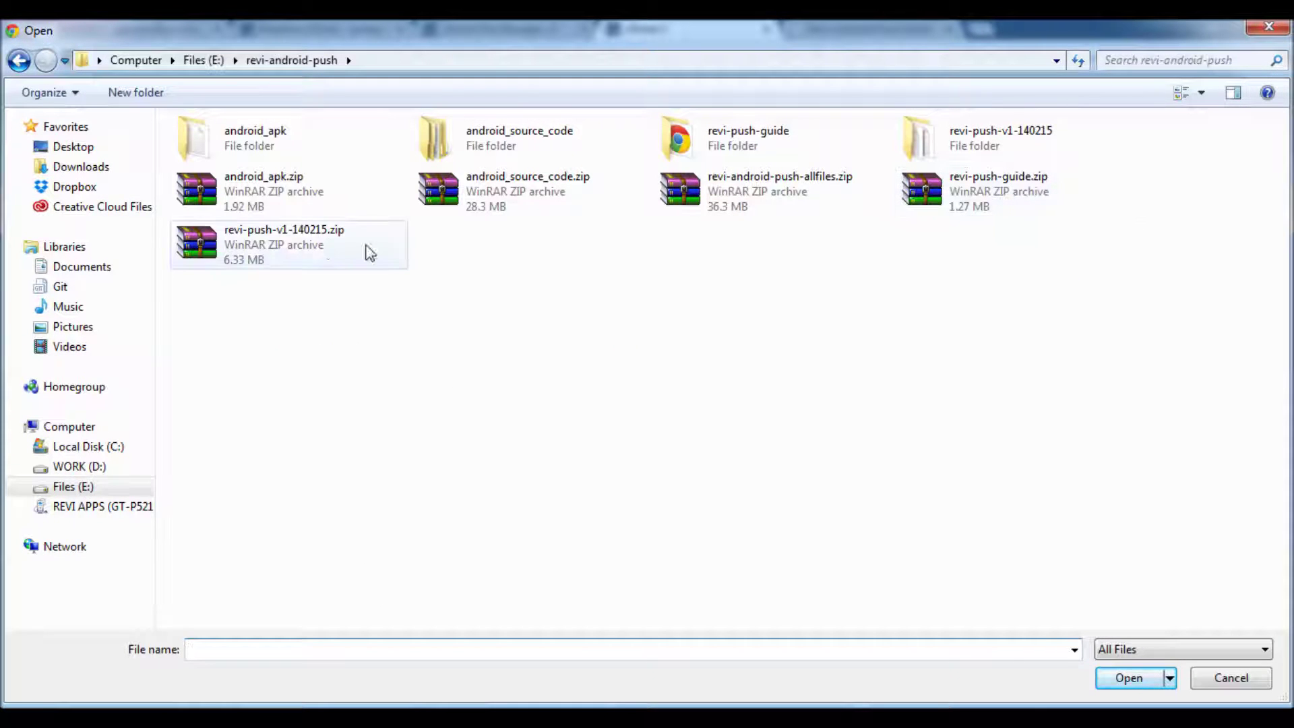
pyautogui.click(317, 250)
pyautogui.click(1128, 677)
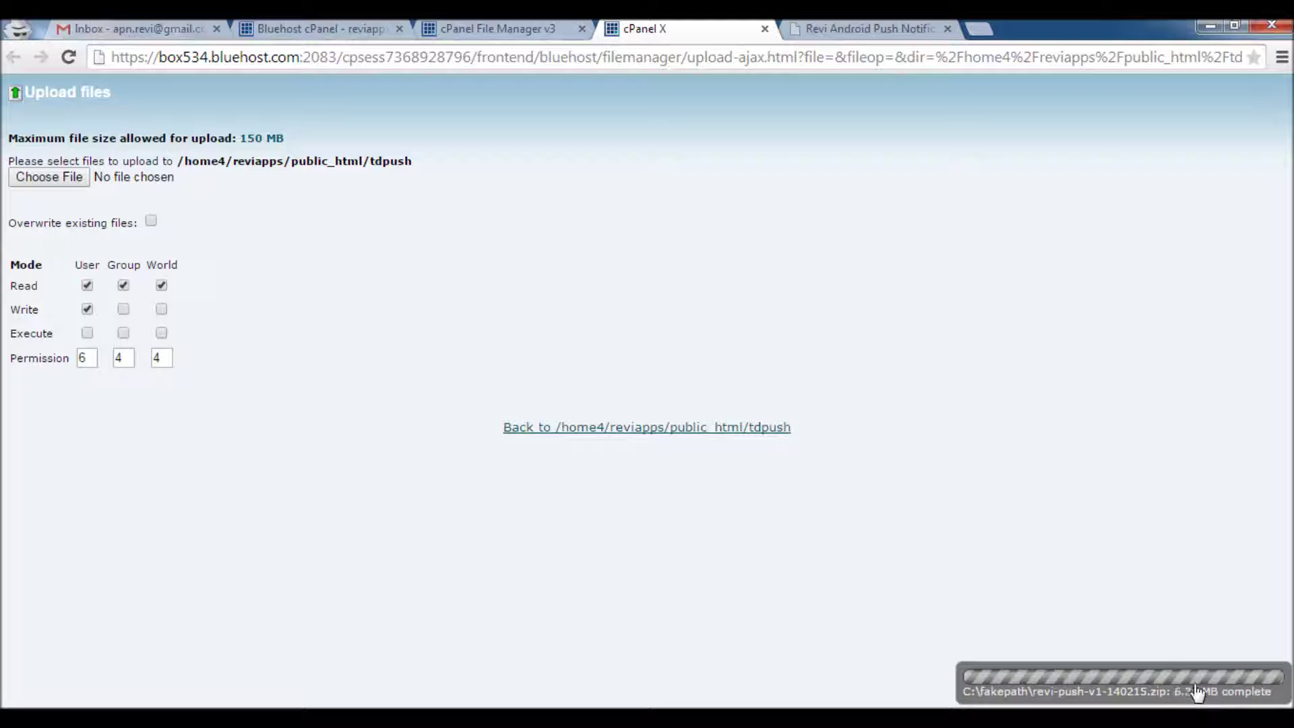
# Extract revi-push-v1-140215.zip into /public_html/tdpush and close the results
pyautogui.click(466, 31)
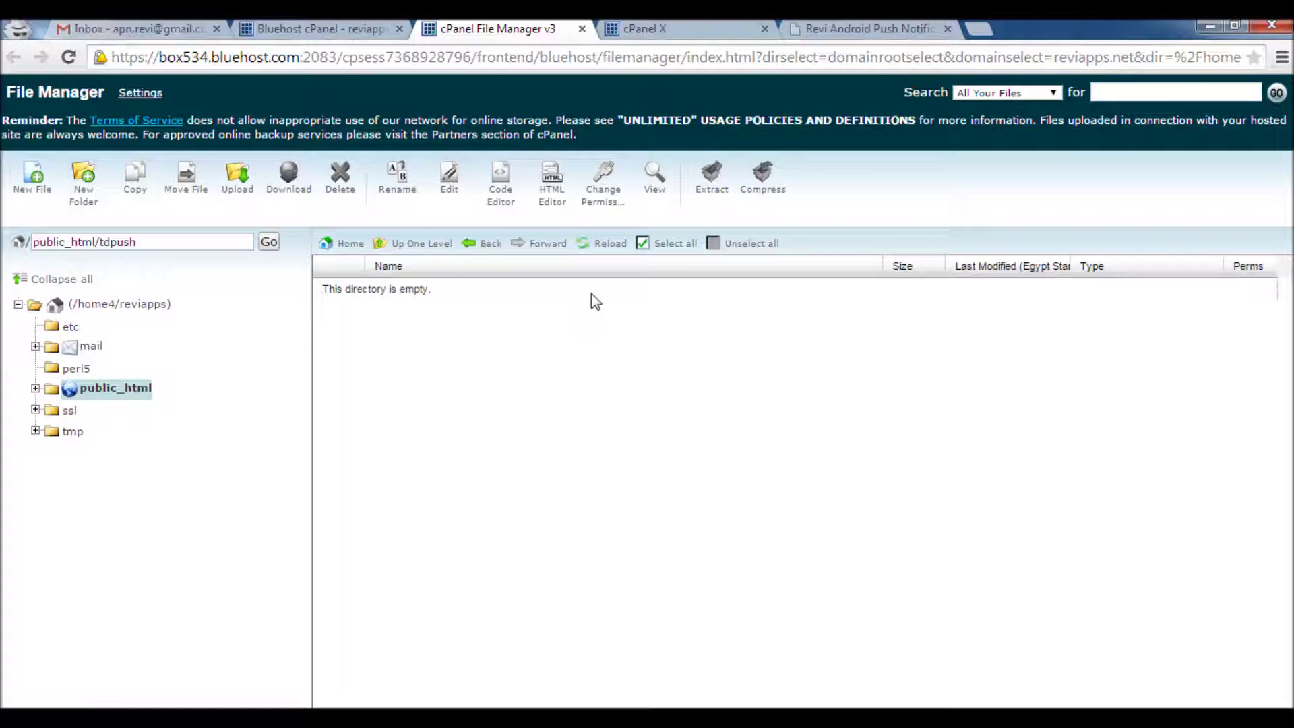
pyautogui.click(606, 248)
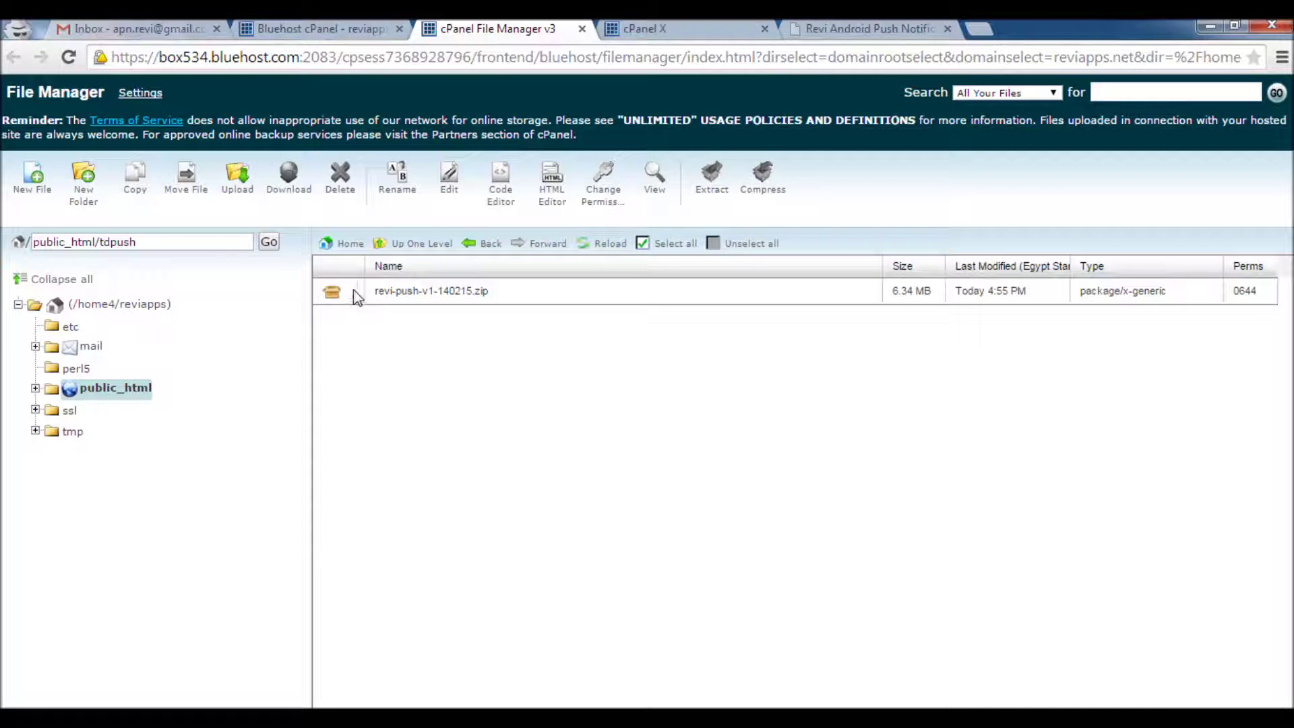
pyautogui.click(340, 294)
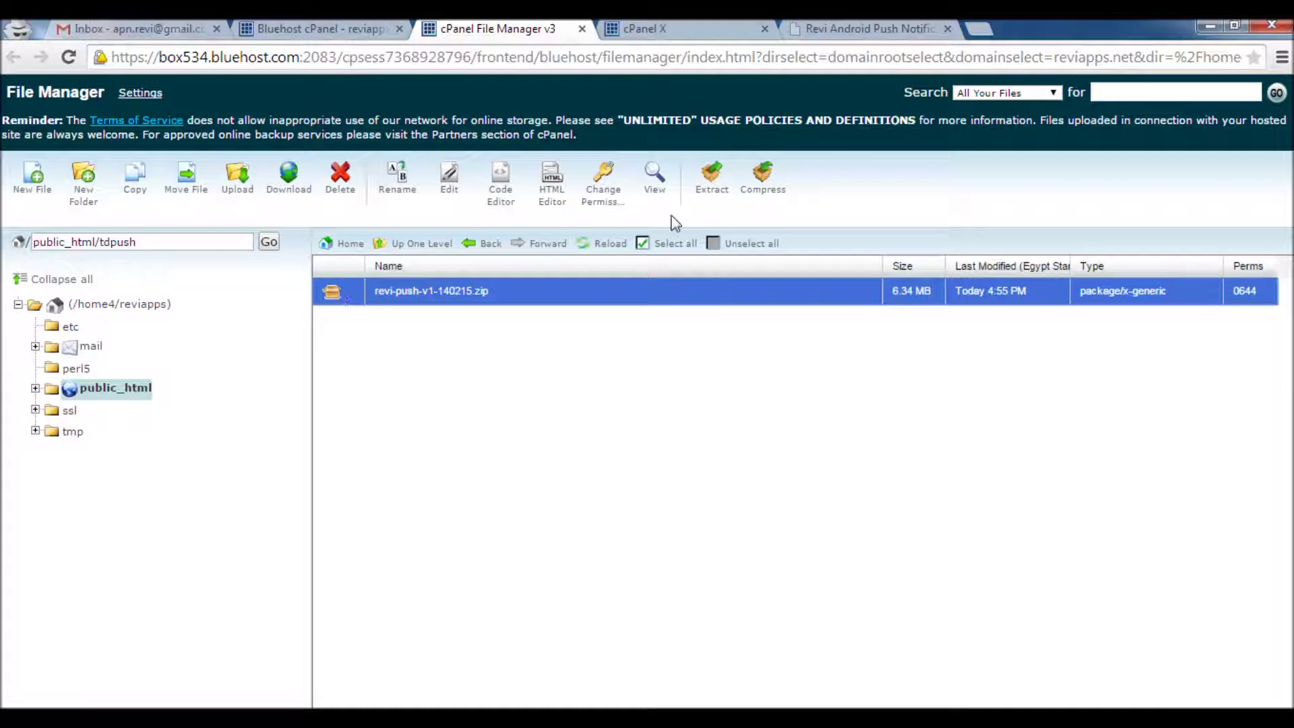
pyautogui.click(712, 202)
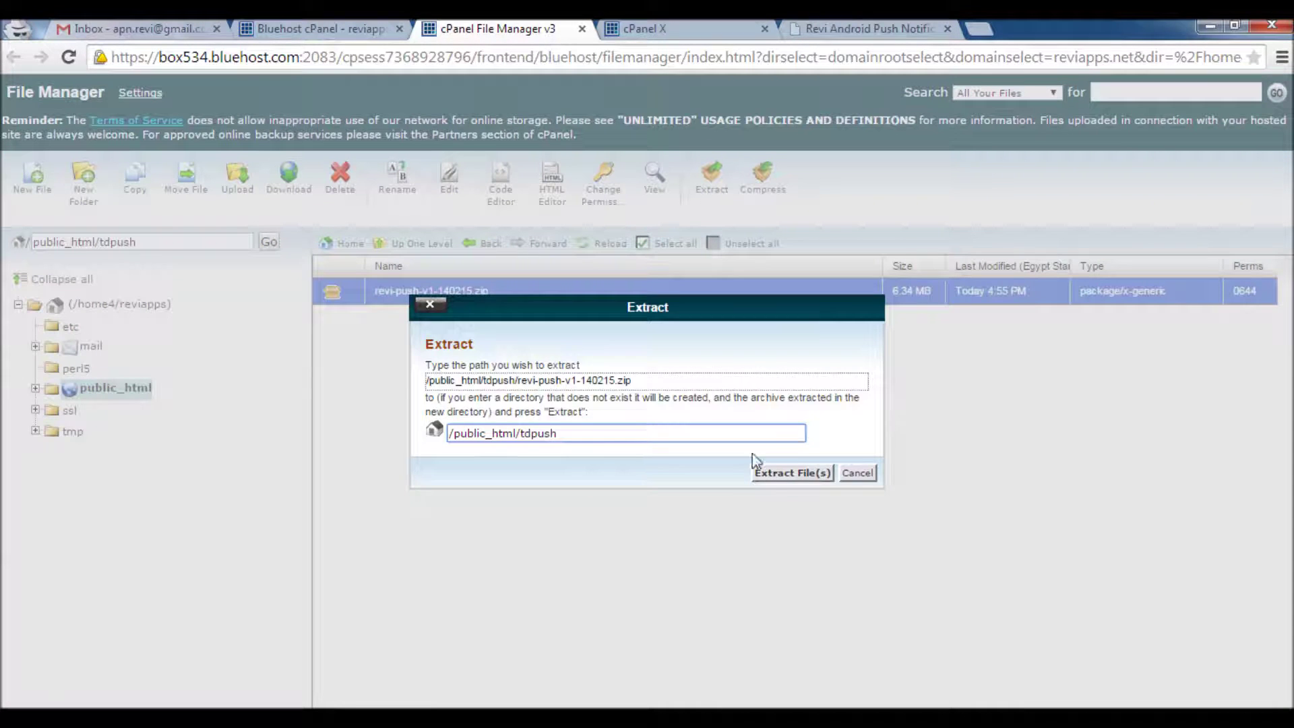
pyautogui.click(776, 473)
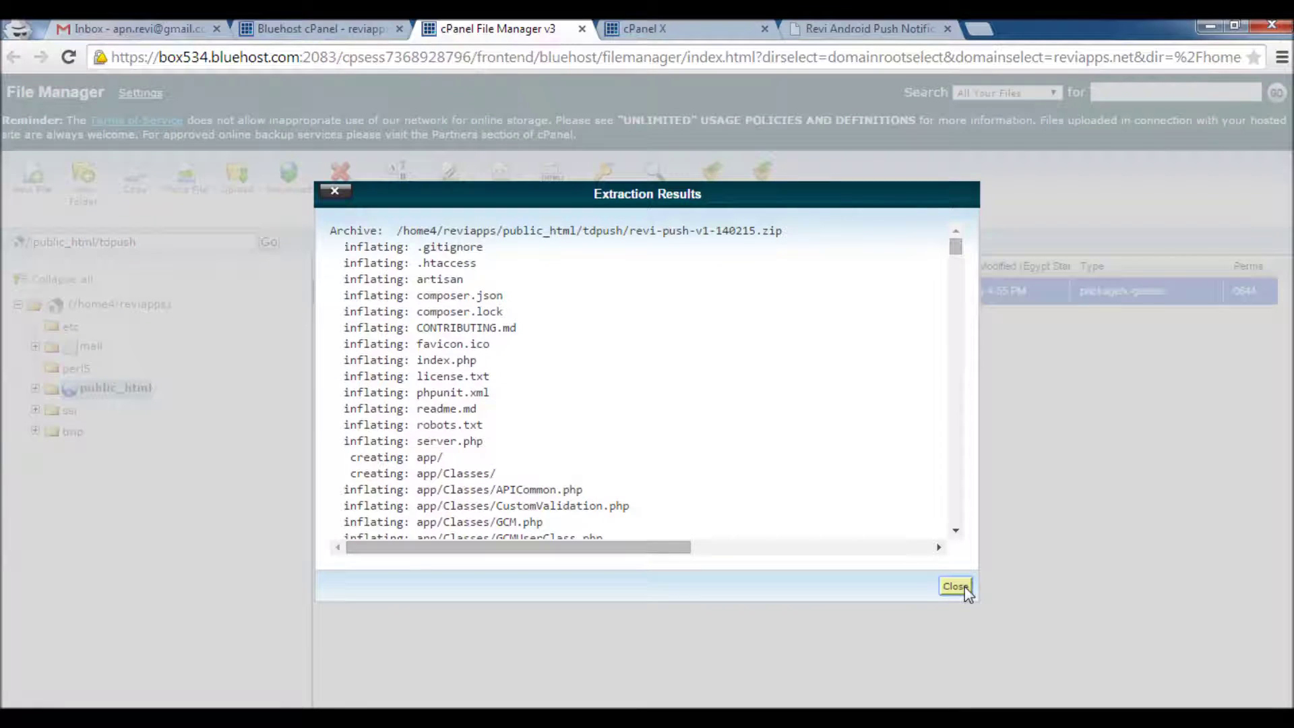
pyautogui.click(955, 586)
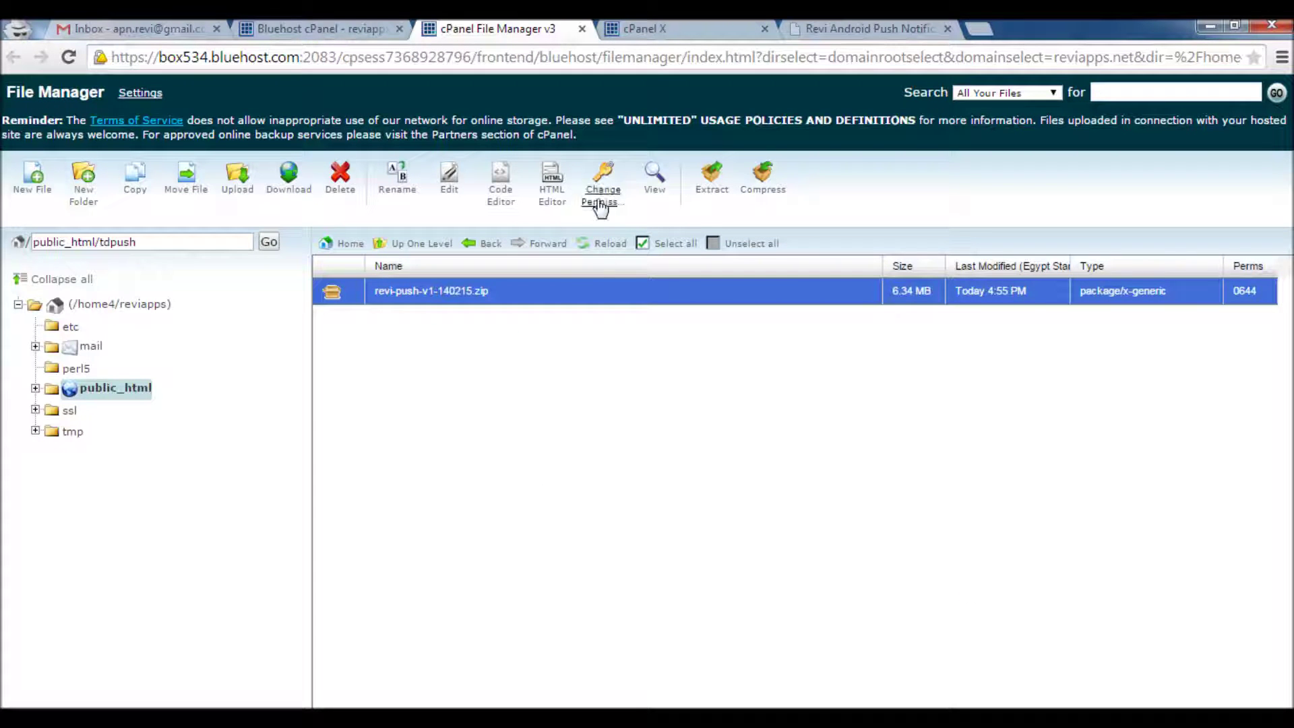
# Refresh the tdpush listing to show the extracted app, backend, vendor and index.php files
pyautogui.click(603, 248)
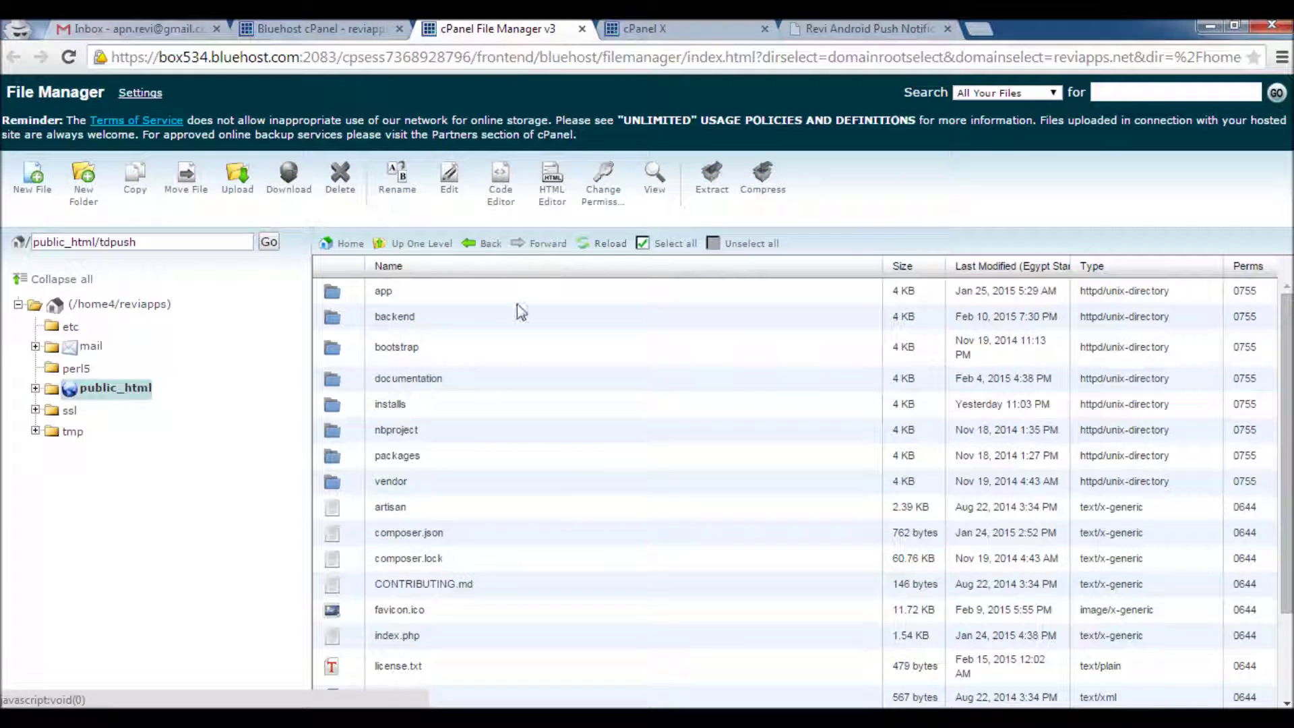
pyautogui.scroll(-2, 452, 372)
pyautogui.scroll(2, 456, 379)
pyautogui.doubleClick(130, 243)
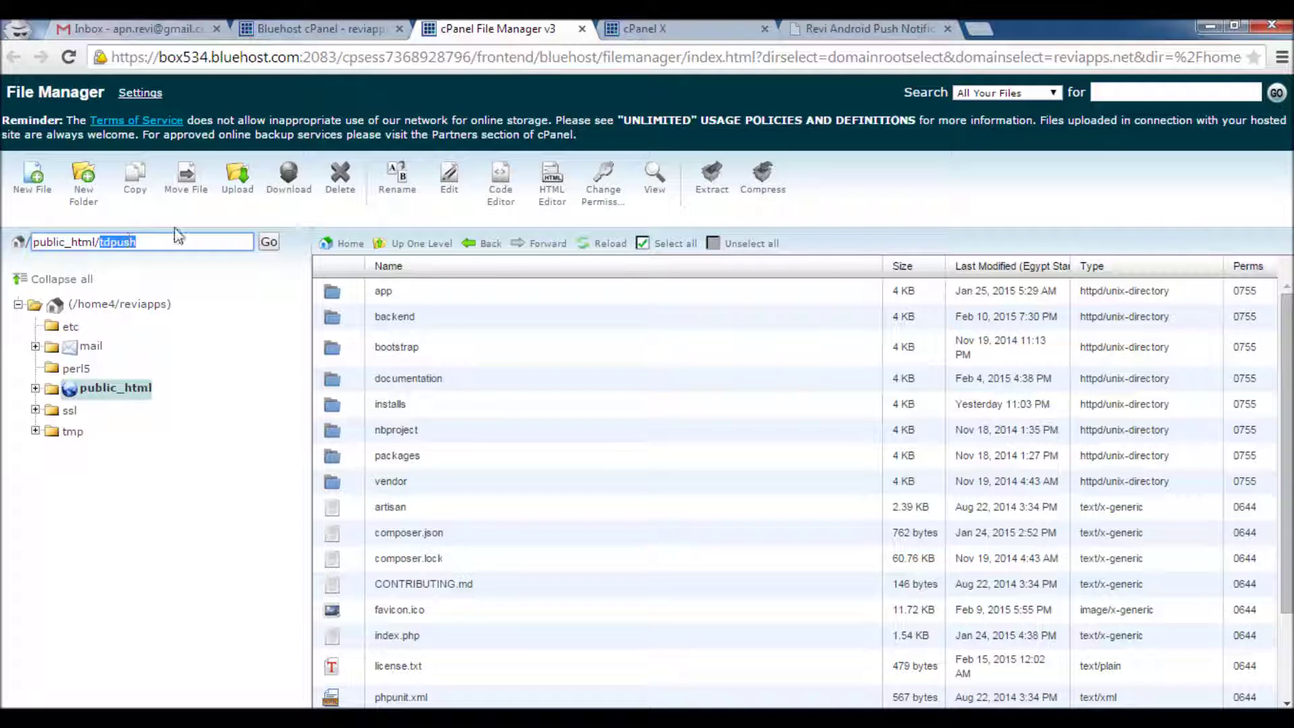
pyautogui.click(978, 29)
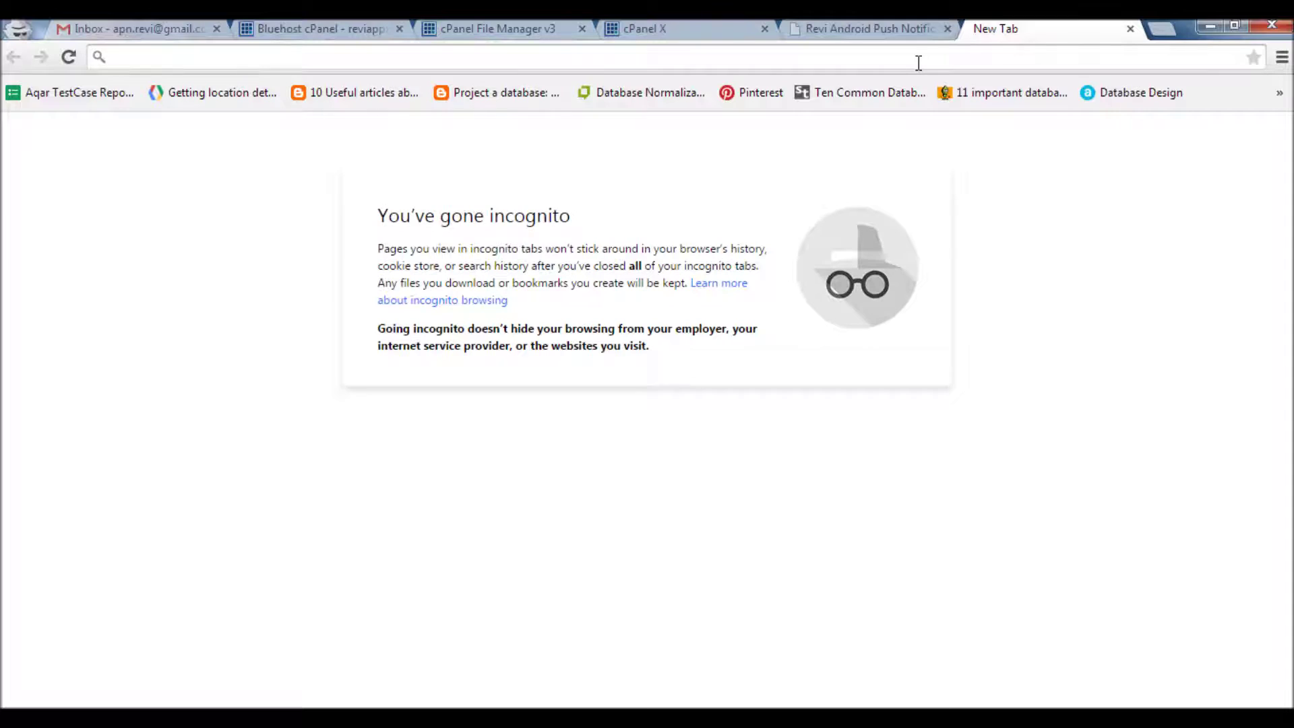
# Load reviapps.net/tdpush in the incognito tab, correcting a mistyped address first
pyautogui.write('reviapps.net/dev/ptc/publi')
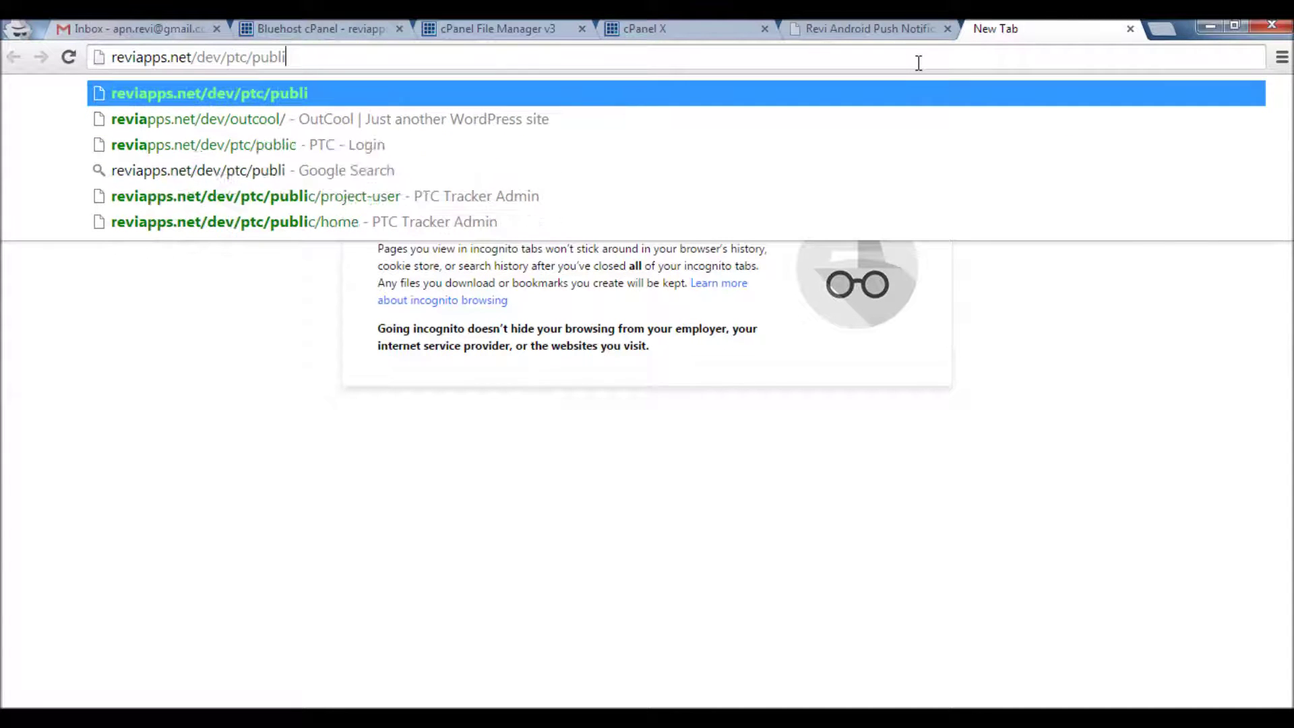
pyautogui.press('BackSpace')
pyautogui.press('BackSpace')
pyautogui.press('BackSpace')
pyautogui.press('BackSpace')
pyautogui.press('BackSpace')
pyautogui.press('BackSpace')
pyautogui.press('BackSpace')
pyautogui.press('BackSpace')
pyautogui.press('BackSpace')
pyautogui.press('BackSpace')
pyautogui.press('BackSpace')
pyautogui.press('BackSpace')
pyautogui.press('BackSpace')
pyautogui.press('BackSpace')
pyautogui.press('BackSpace')
pyautogui.press('BackSpace')
pyautogui.press('BackSpace')
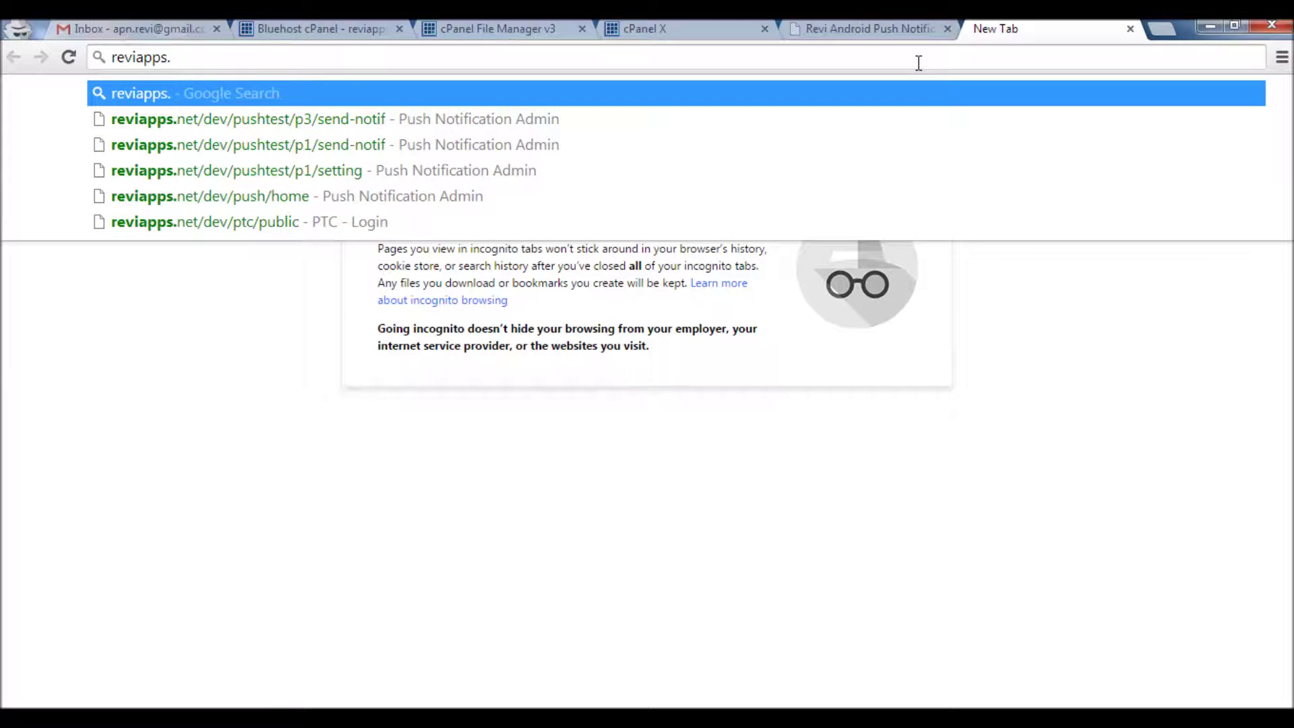
pyautogui.write('net/td')
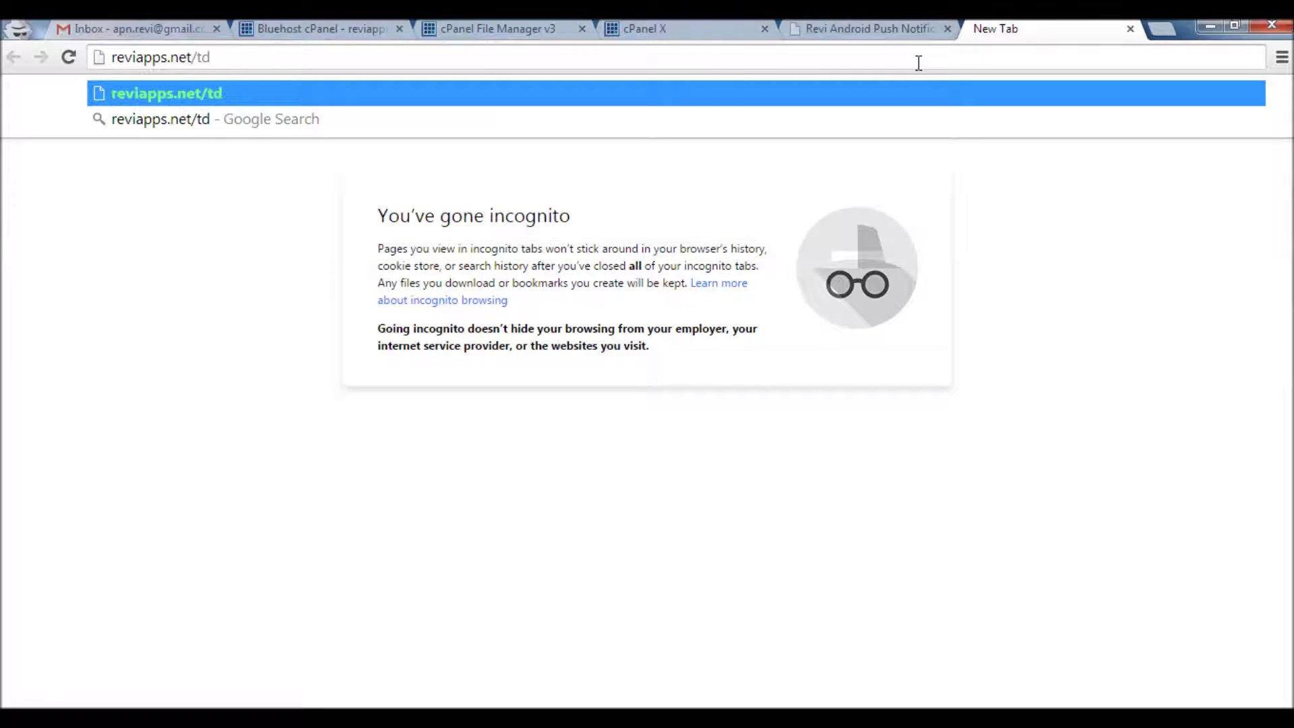
pyautogui.write('push')
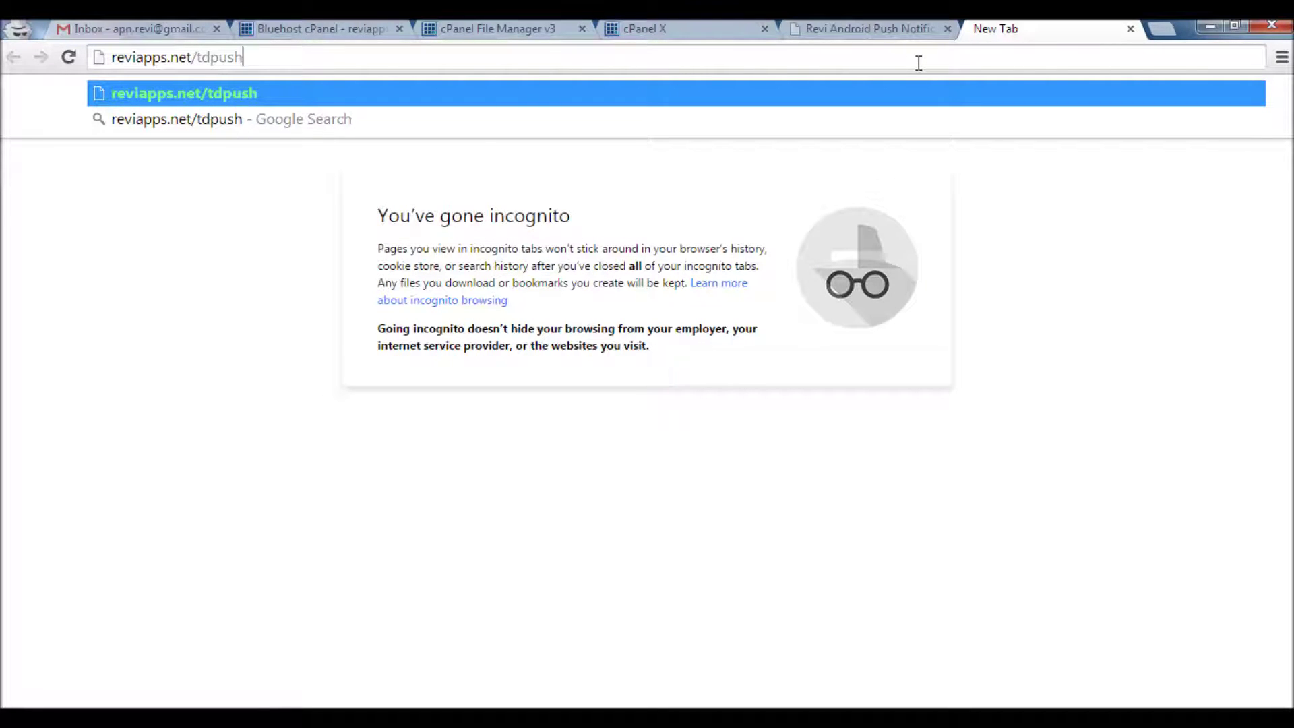
pyautogui.press('Return')
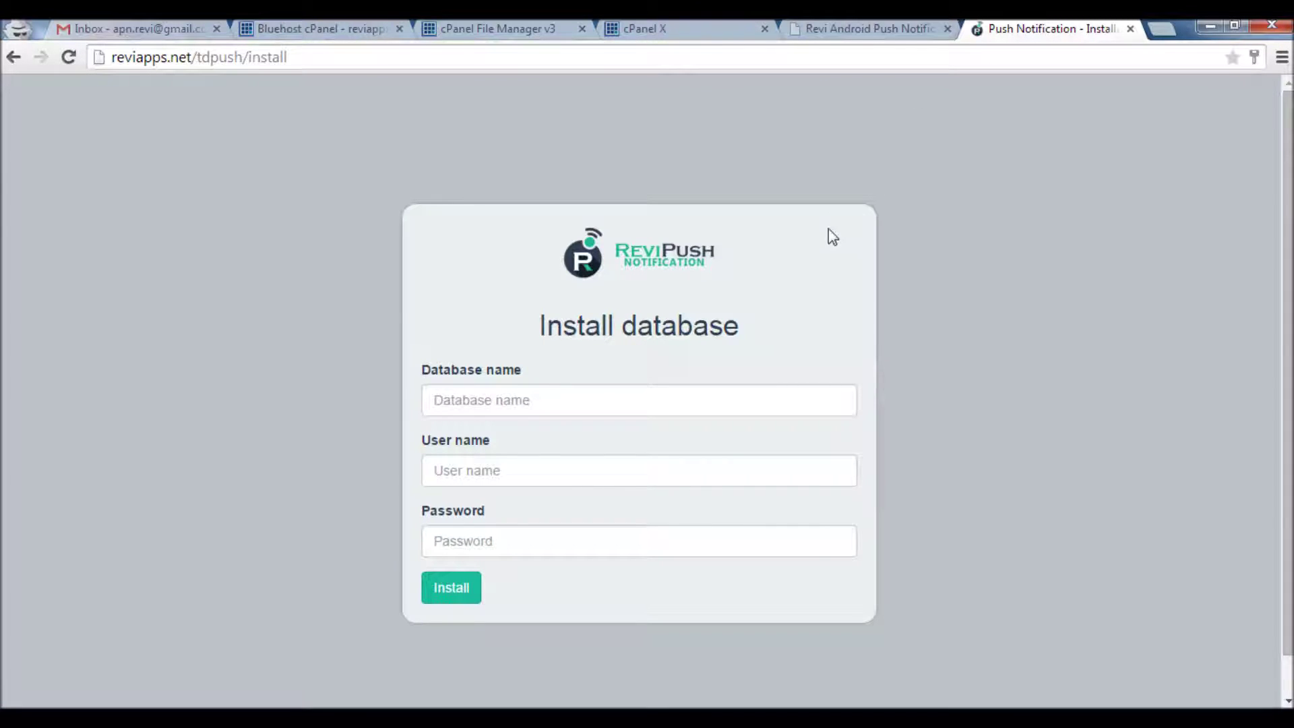
# Paste reviapps_tdpush from the notes into both the Database name and User name fields
pyautogui.hotkey('alt', 'Tab')
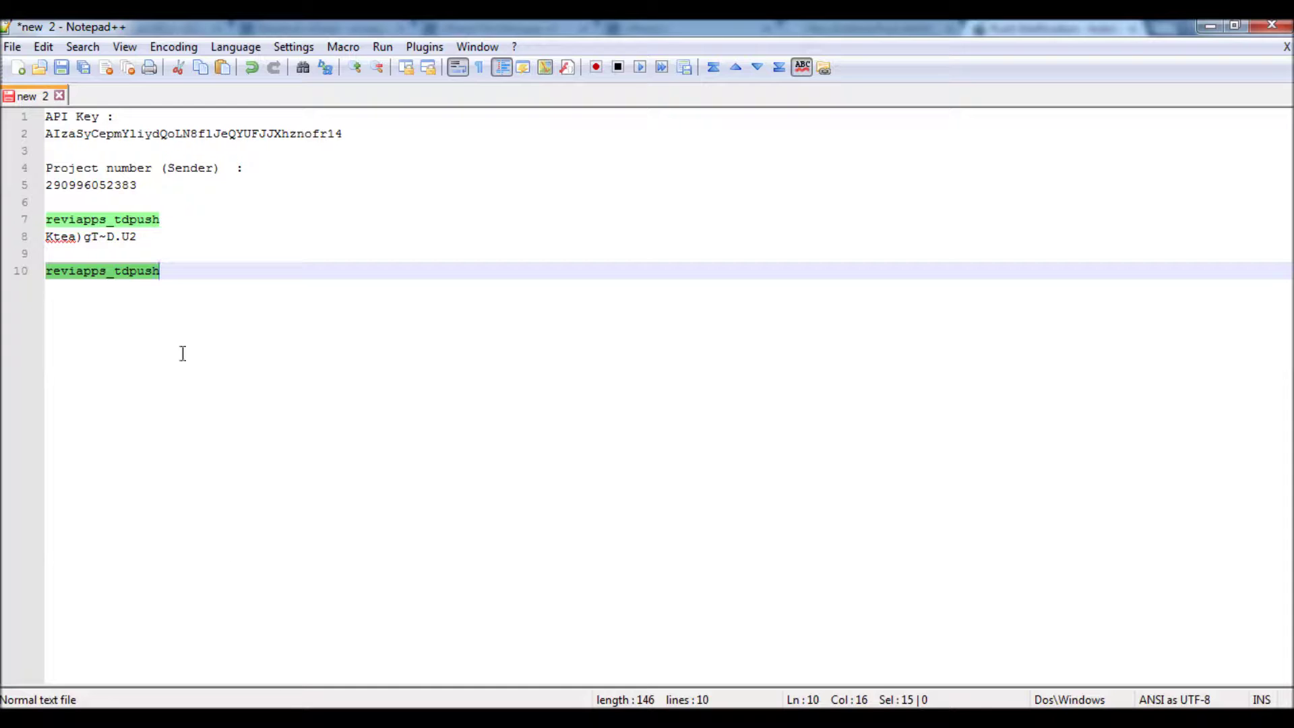
pyautogui.click(153, 235)
pyautogui.moveTo(176, 219); pyautogui.dragTo(41, 216)
pyautogui.hotkey('ctrl', 'c')
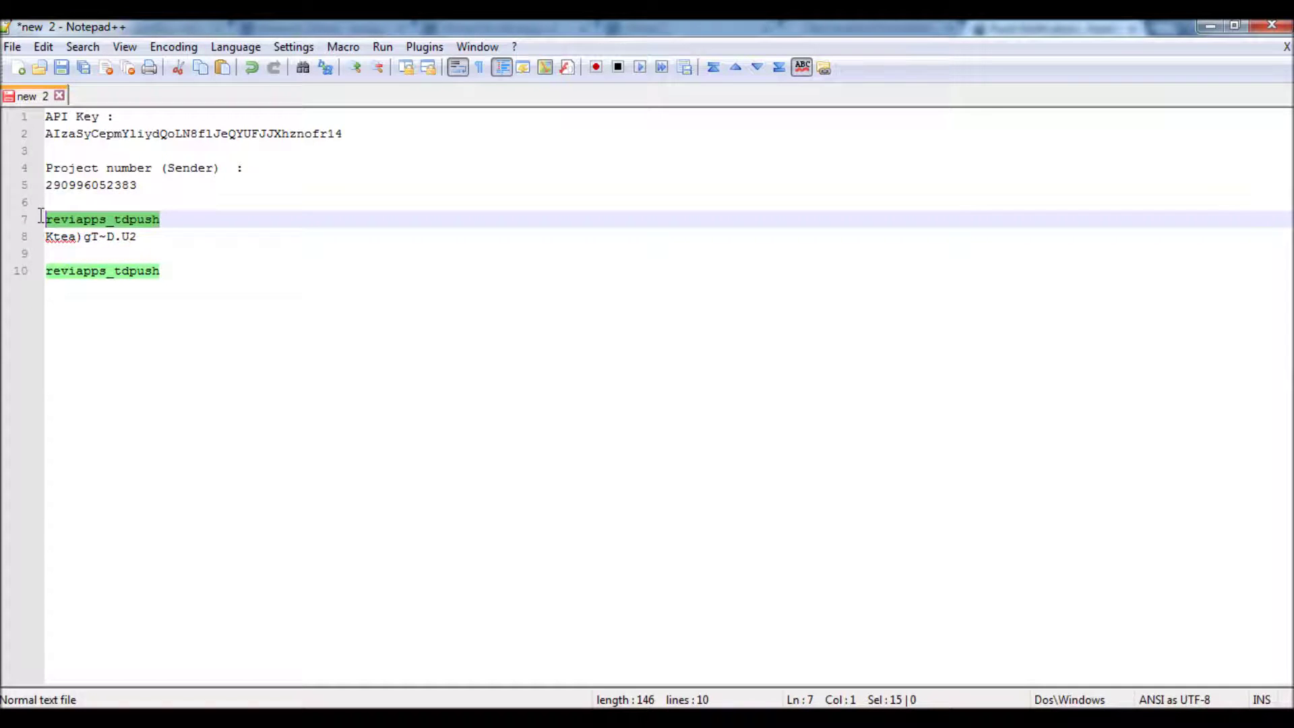
pyautogui.hotkey('alt', 'Tab')
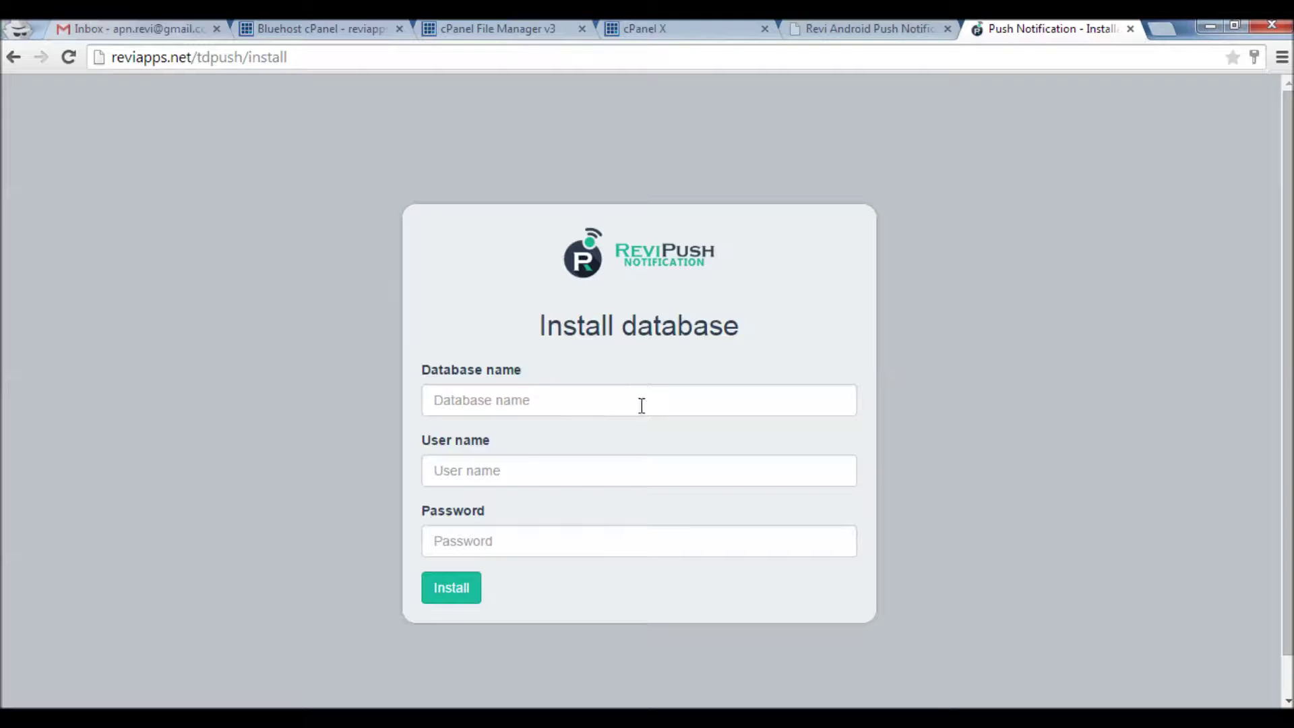
pyautogui.click(600, 399)
pyautogui.hotkey('ctrl', 'v')
pyautogui.click(529, 469)
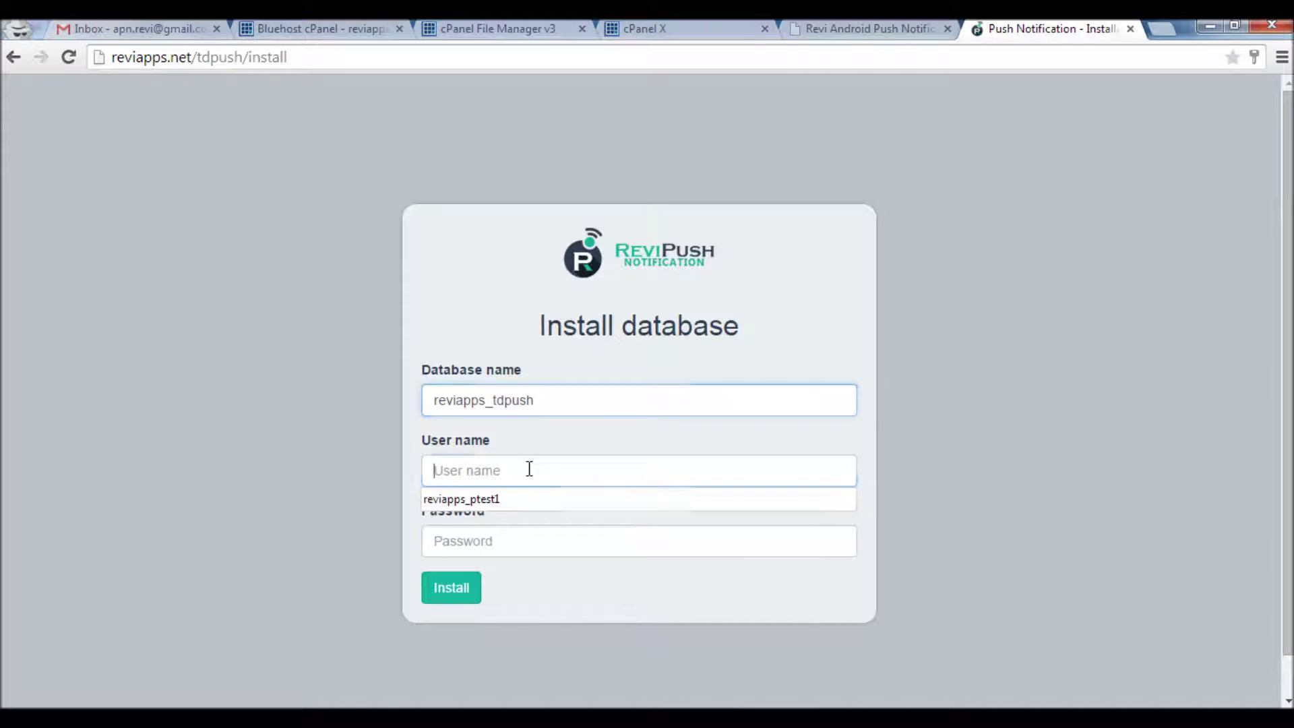
pyautogui.hotkey('ctrl', 'v')
# Copy the database password from the notes into the Password field and run Install
pyautogui.hotkey('alt', 'Tab')
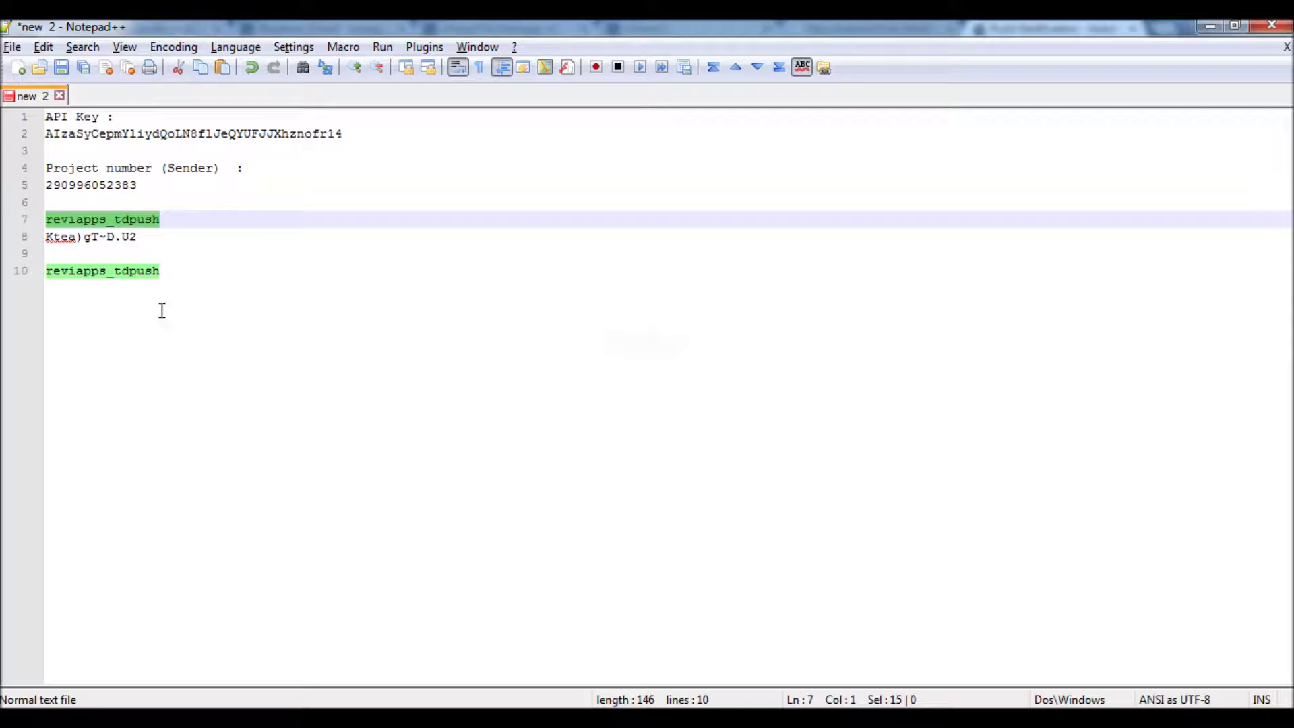
pyautogui.moveTo(138, 238); pyautogui.dragTo(35, 241)
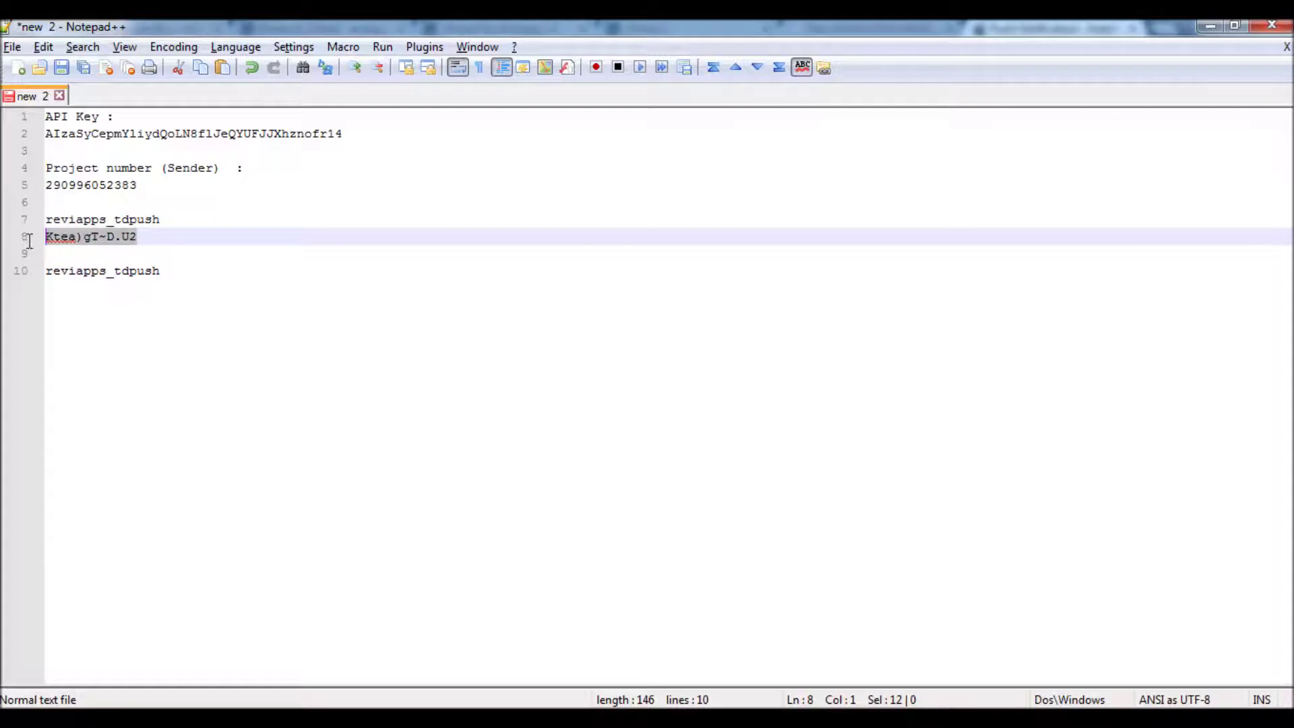
pyautogui.hotkey('ctrl', 'c')
pyautogui.hotkey('alt', 'Tab')
pyautogui.click(484, 539)
pyautogui.hotkey('ctrl', 'v')
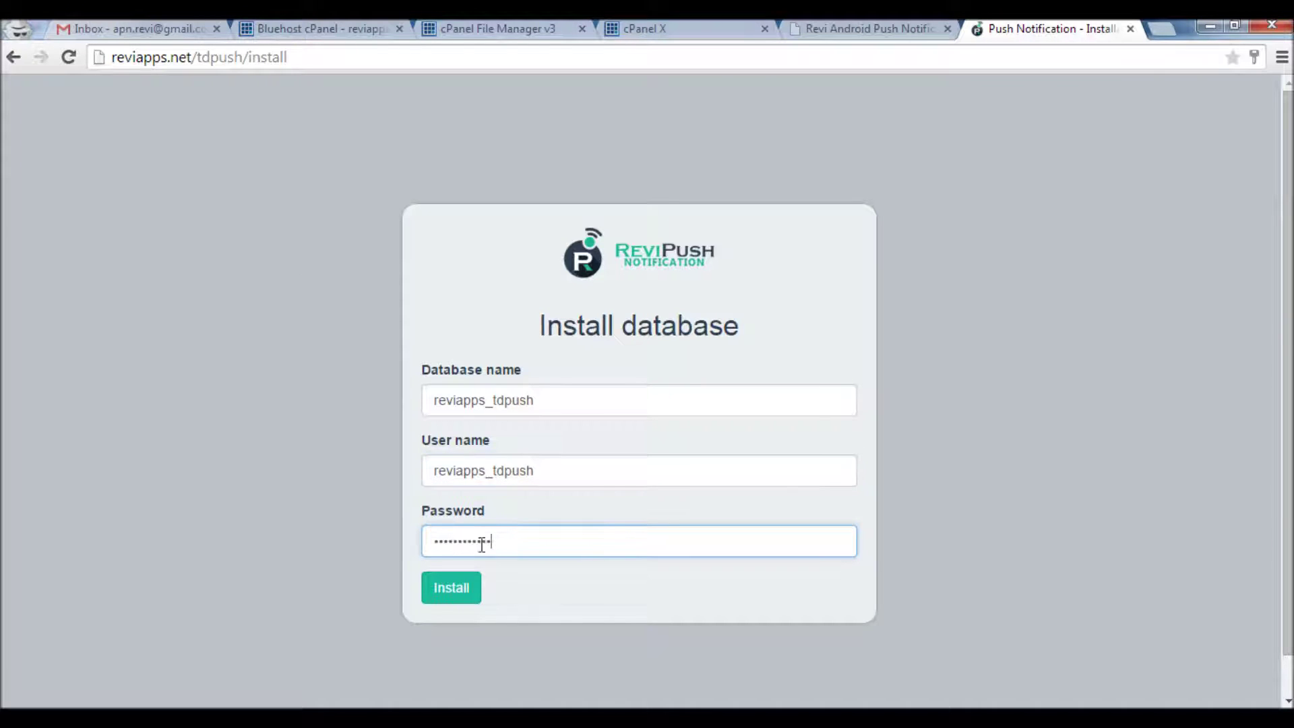
pyautogui.click(456, 596)
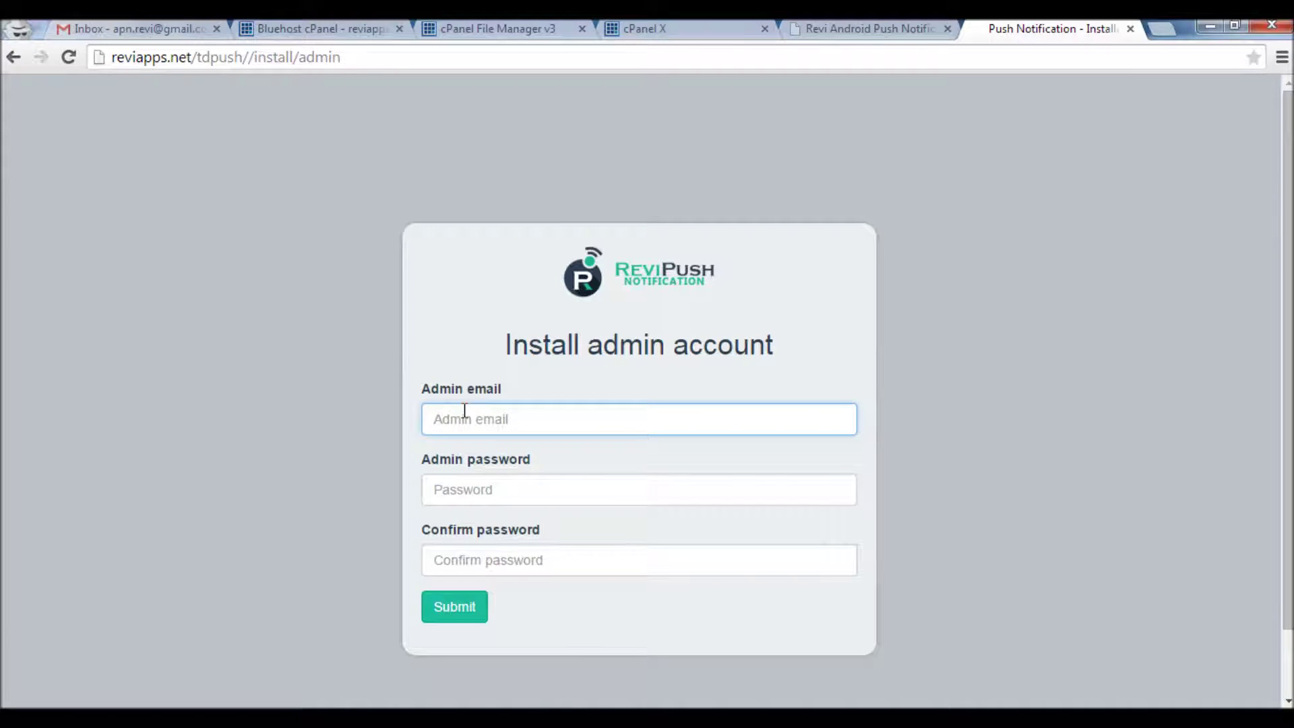
# Enter the admin e-mail, a password and its confirmation, then submit the account
pyautogui.press('Tab')
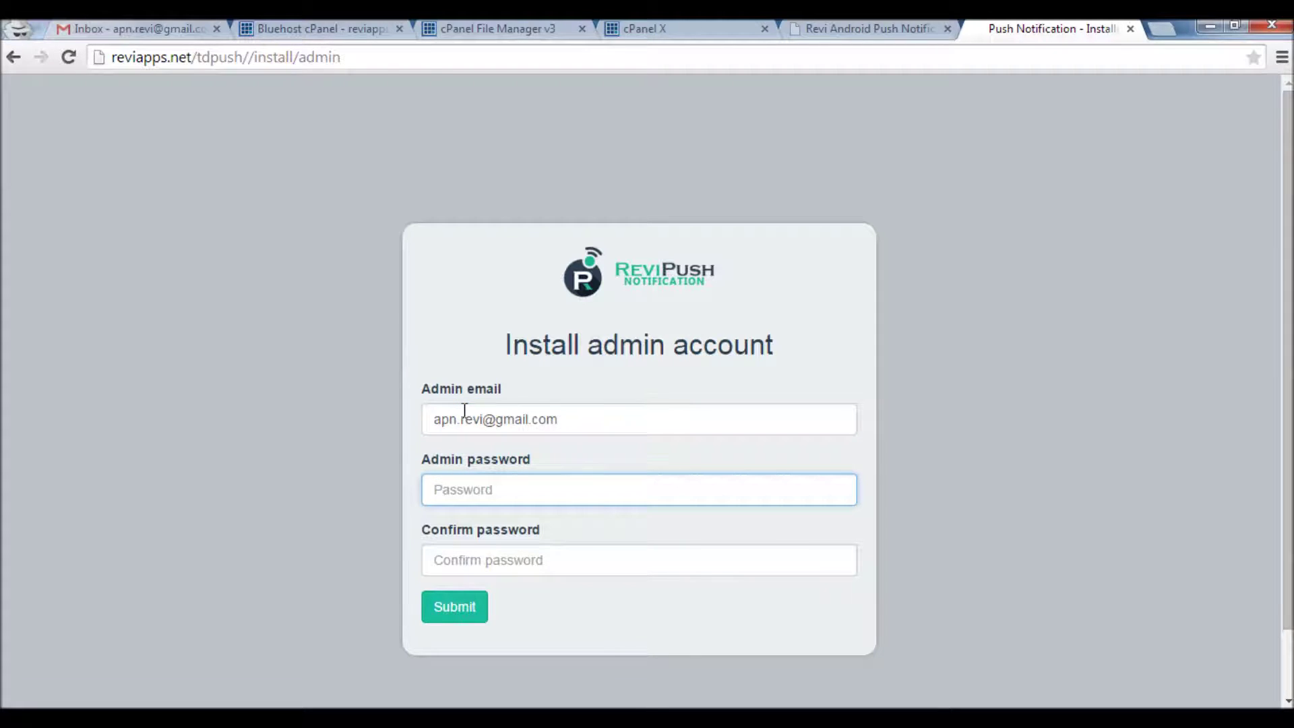
pyautogui.write('•')
pyautogui.press('Tab')
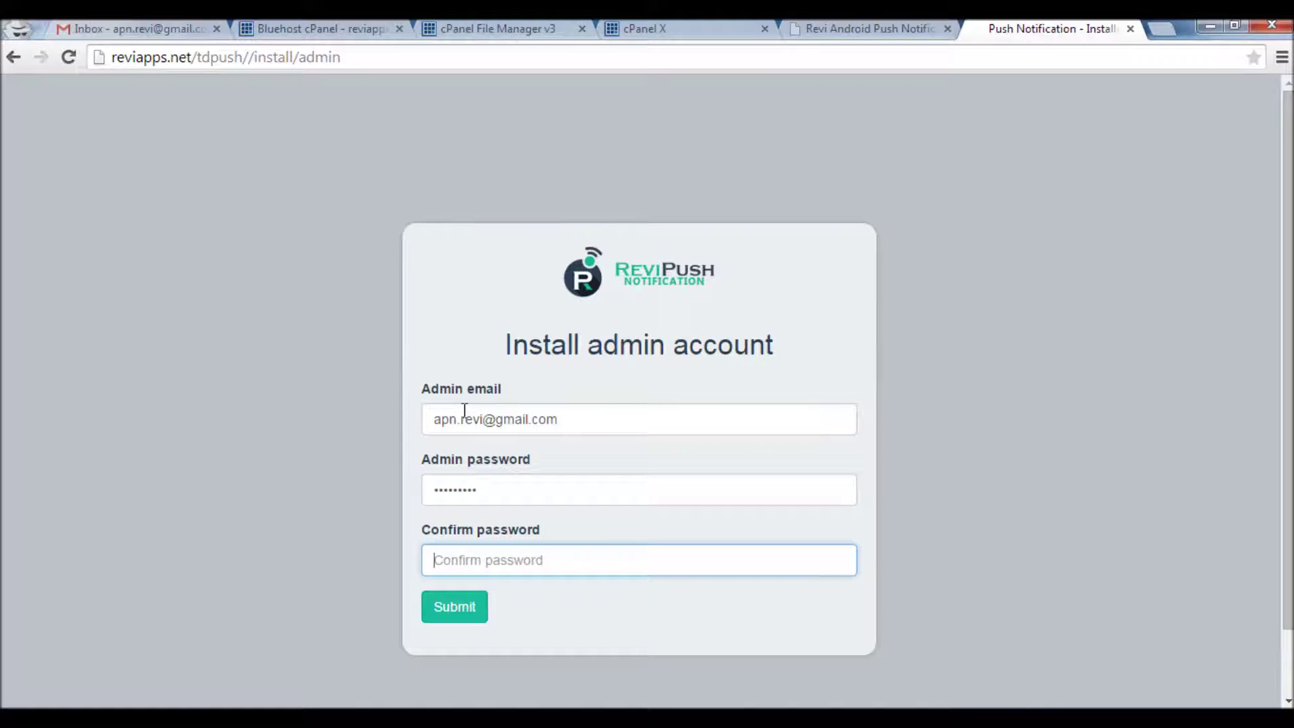
pyautogui.write('••')
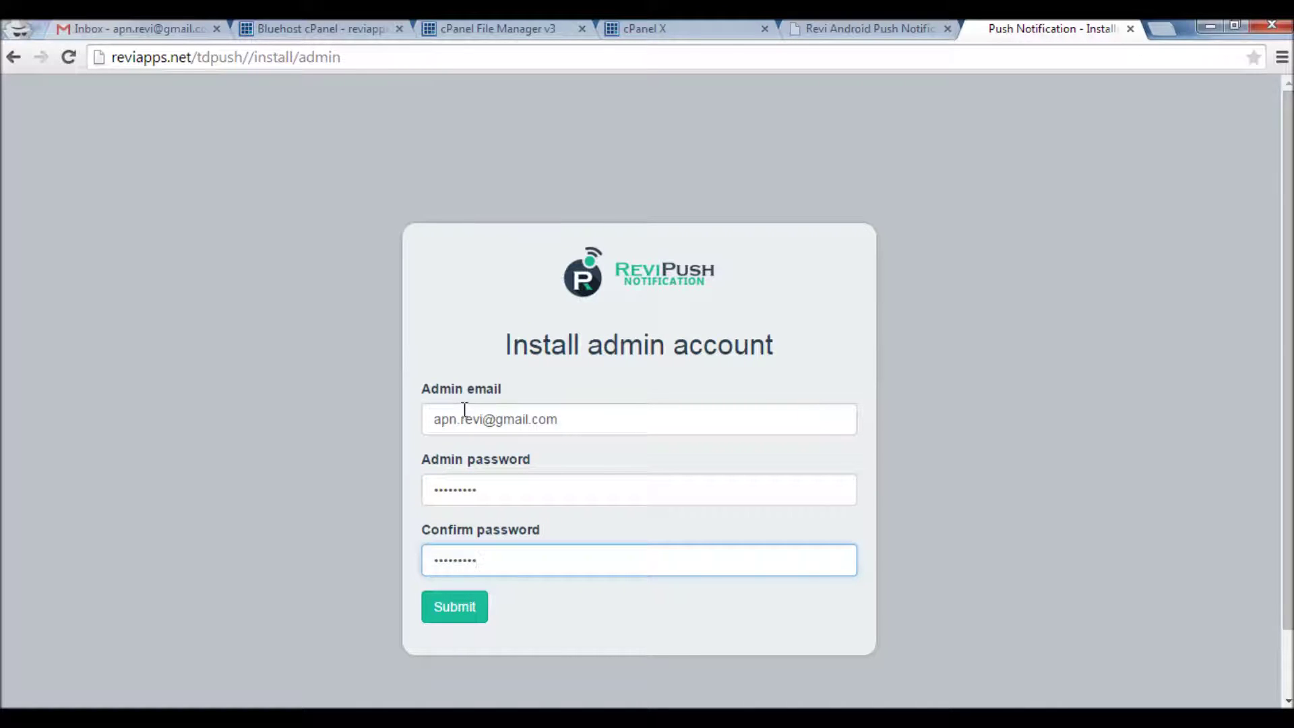
pyautogui.click(456, 617)
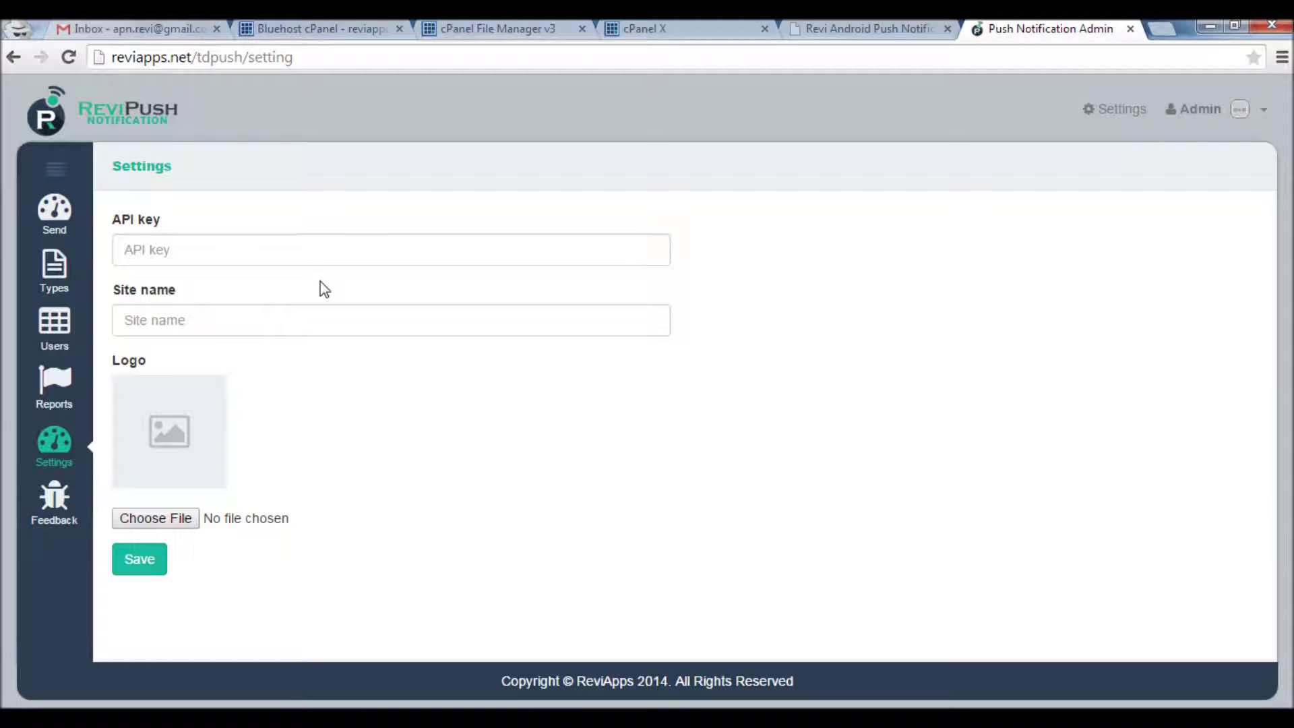
# Copy the server API key from the notes into the Settings API key field
pyautogui.doubleClick(155, 165)
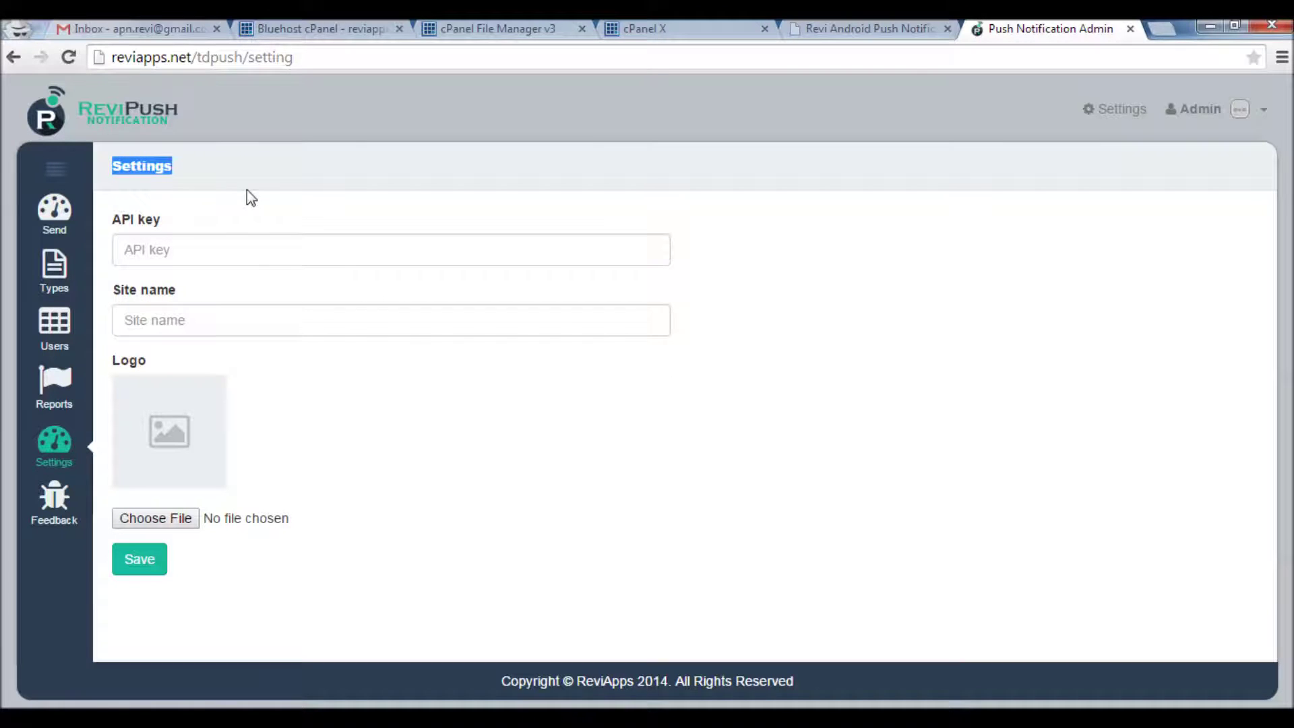
pyautogui.click(260, 176)
pyautogui.click(179, 247)
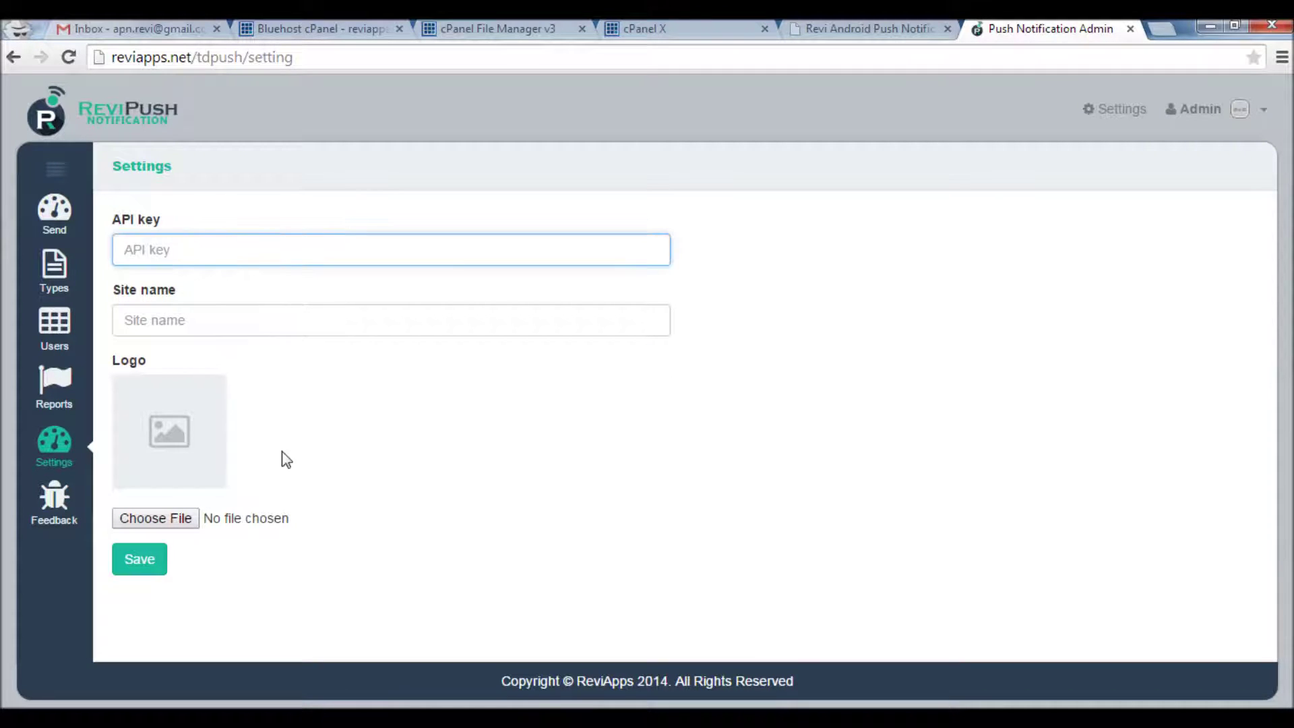
pyautogui.hotkey('alt', 'Tab')
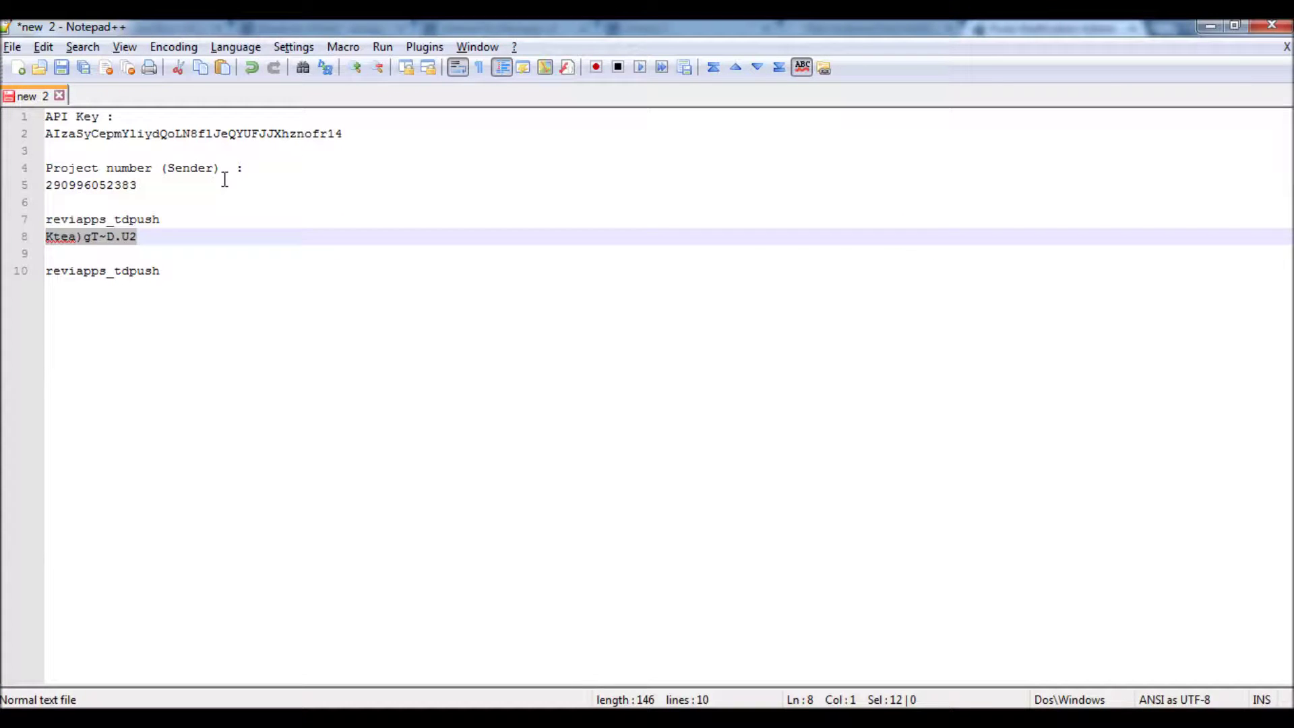
pyautogui.click(220, 133)
pyautogui.moveTo(346, 133); pyautogui.dragTo(38, 137)
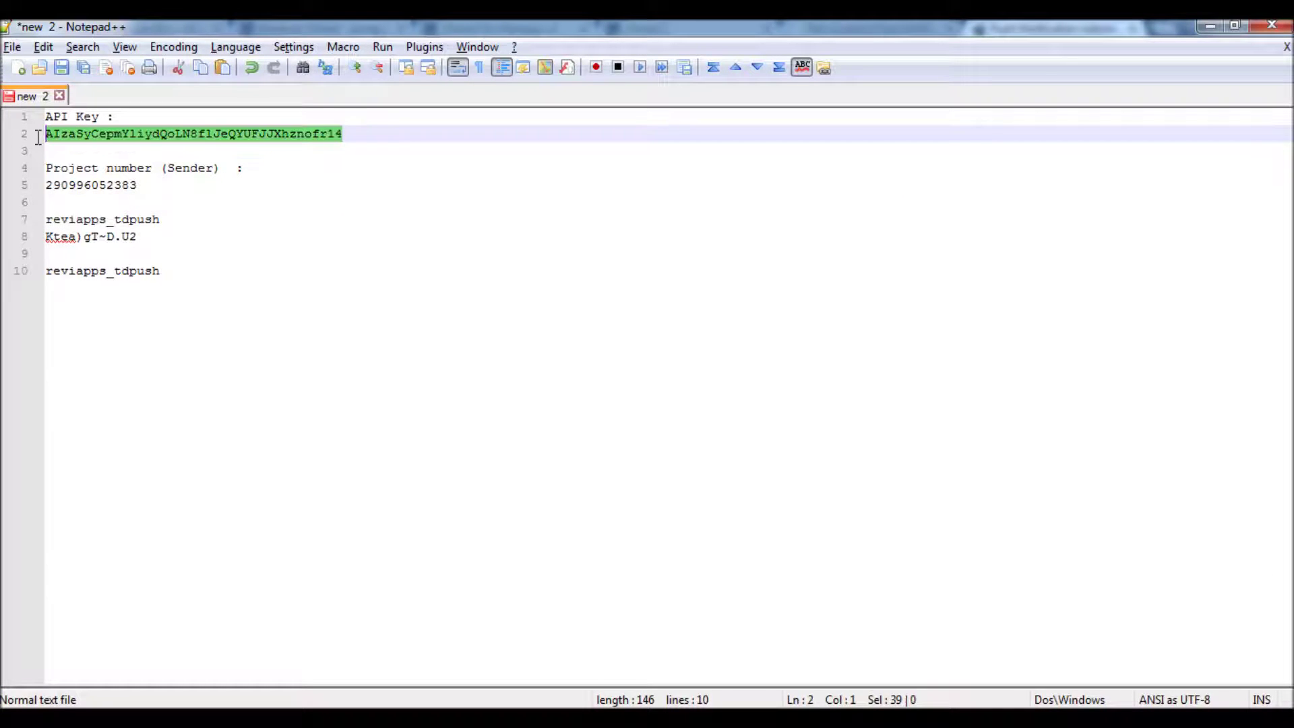
pyautogui.hotkey('ctrl', 'c')
pyautogui.hotkey('alt', 'Tab')
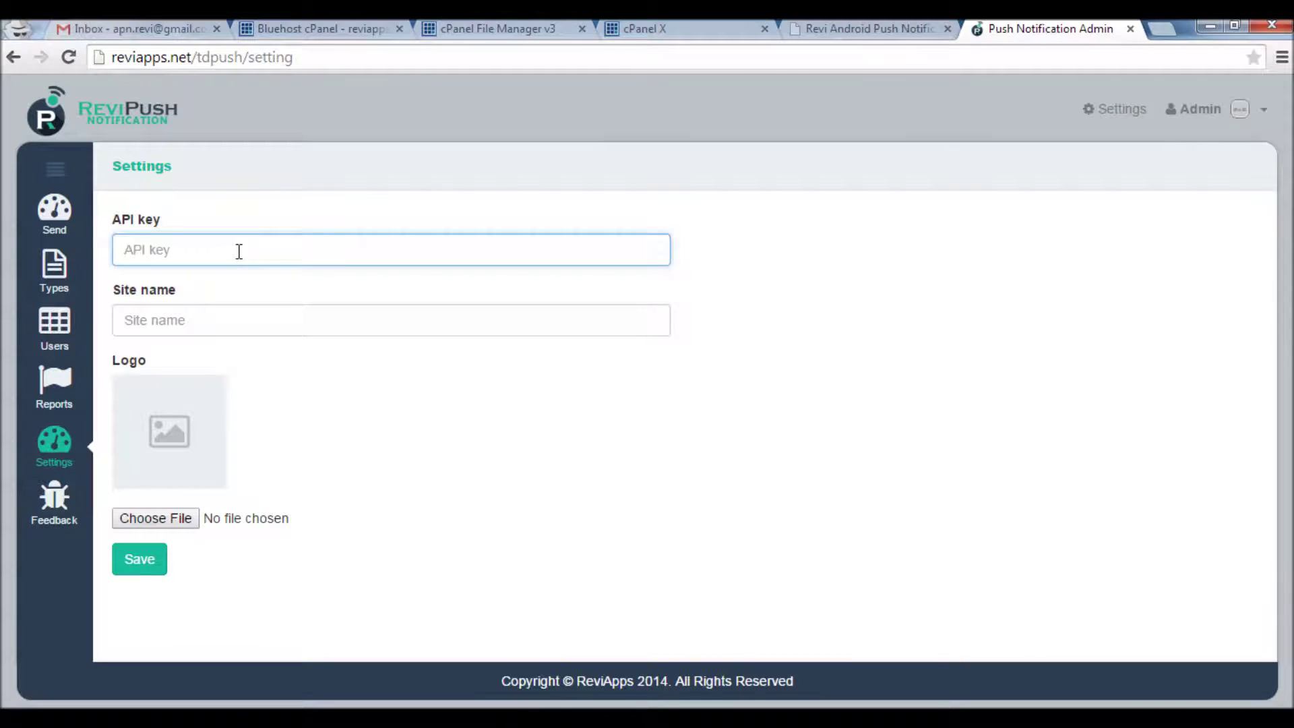
pyautogui.hotkey('ctrl', 'v')
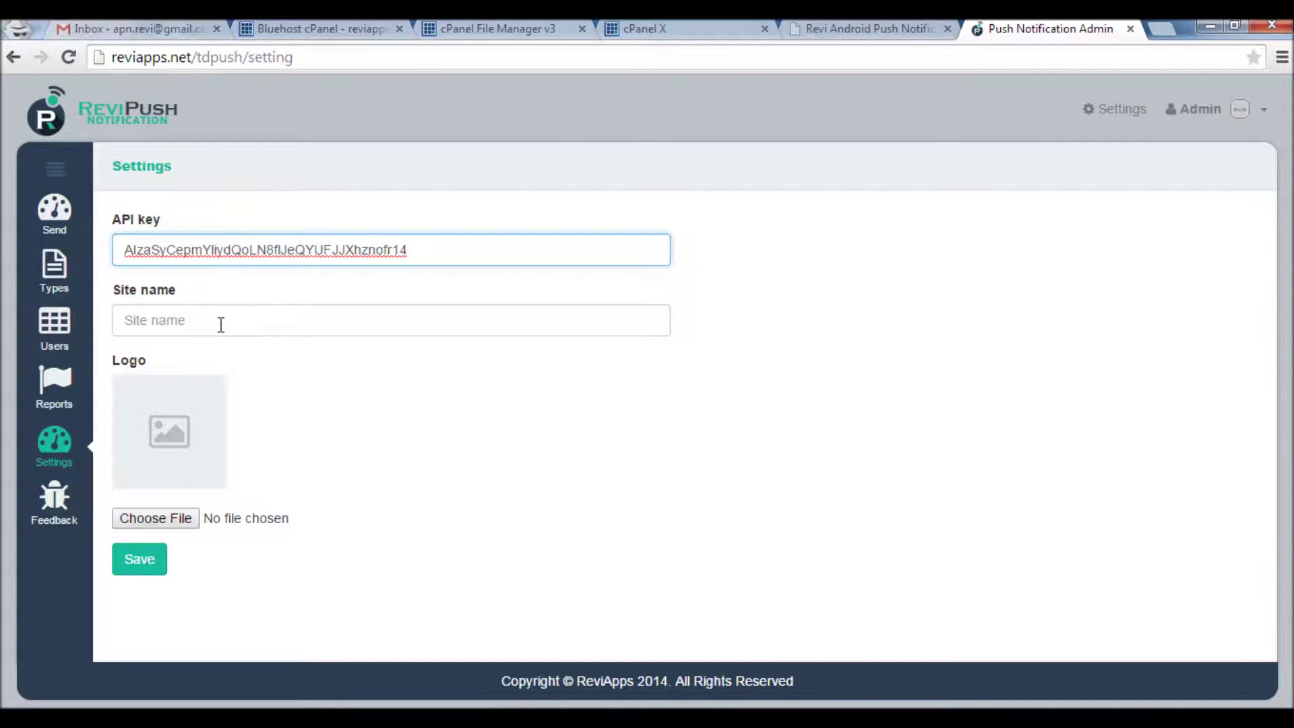
# Save the settings and dismiss the success confirmation
pyautogui.click(217, 322)
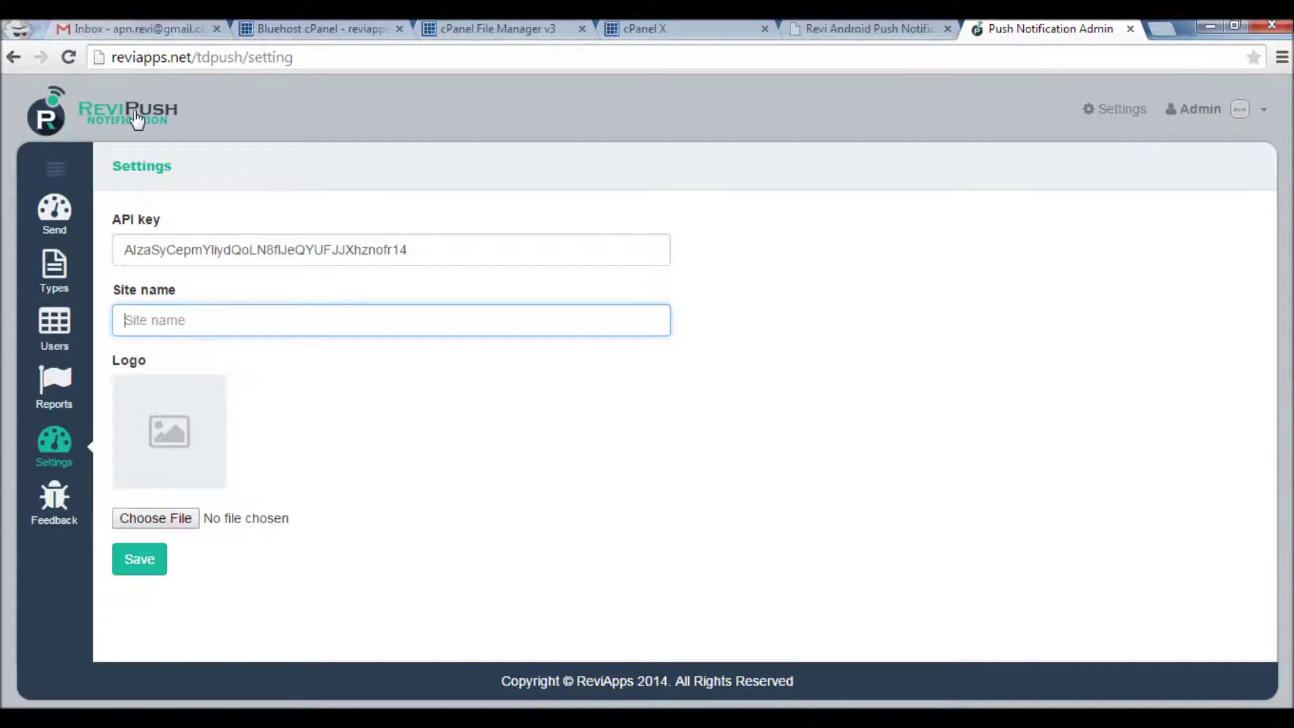
pyautogui.click(156, 517)
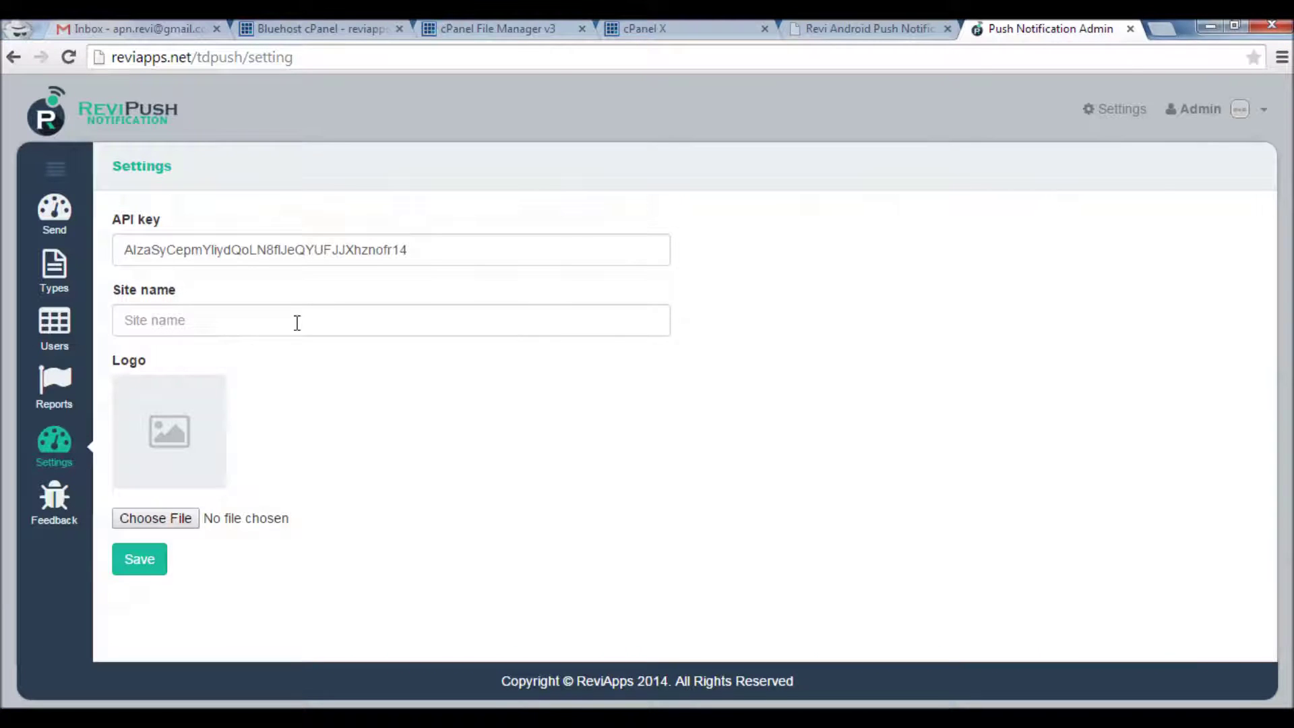
pyautogui.click(137, 559)
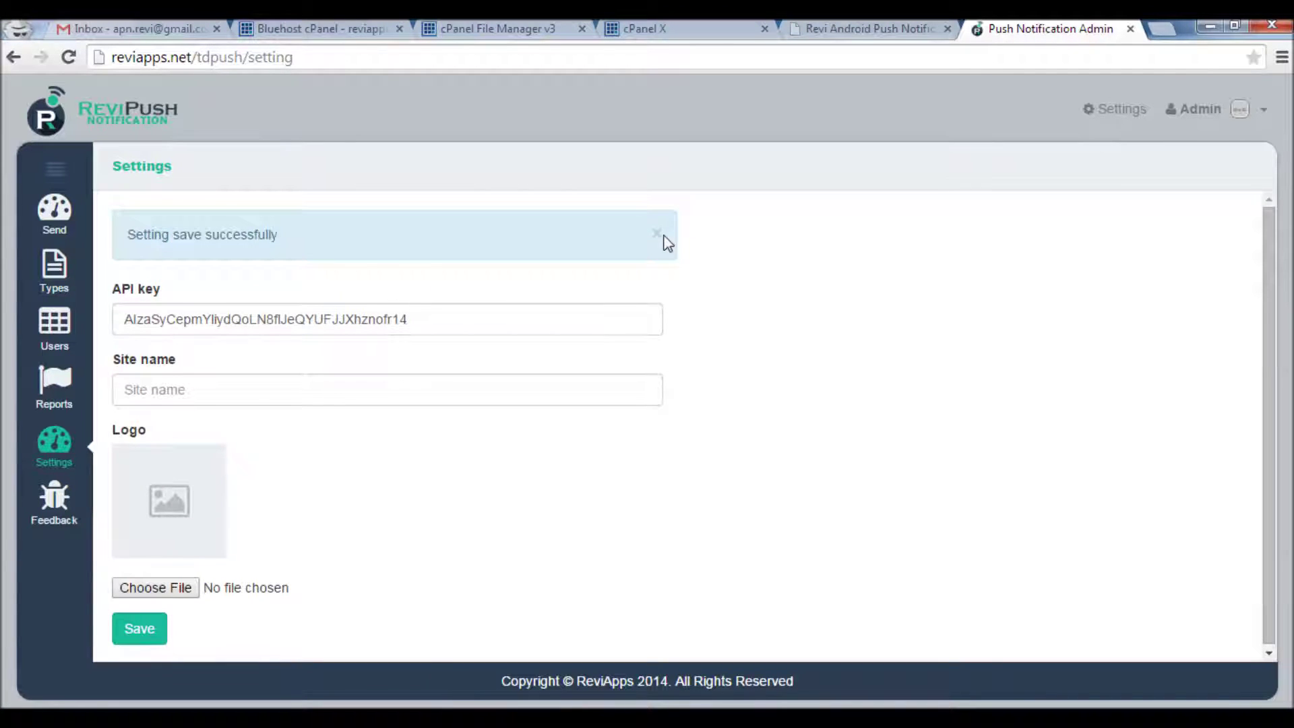
pyautogui.click(658, 235)
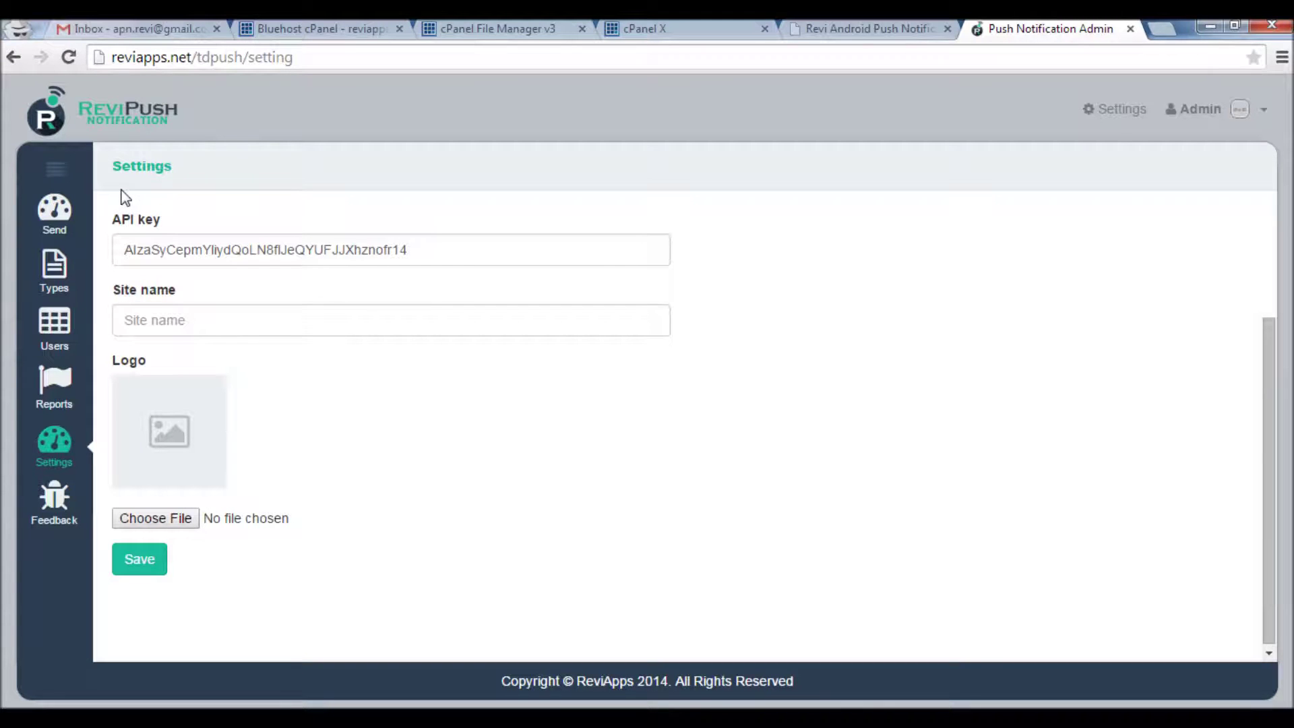
pyautogui.click(59, 217)
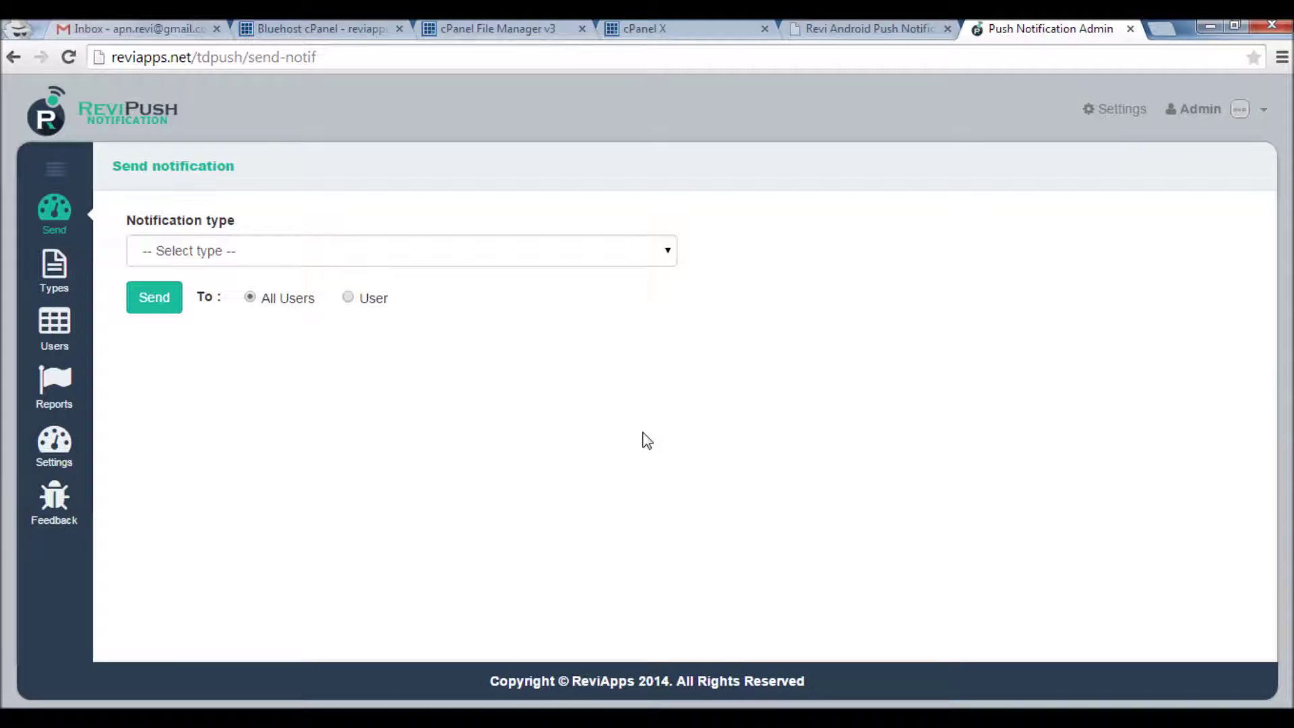
# Bring up the Genymotion Push Client and locate push_client_v1.apk in the android_apk folder
pyautogui.click(834, 704)
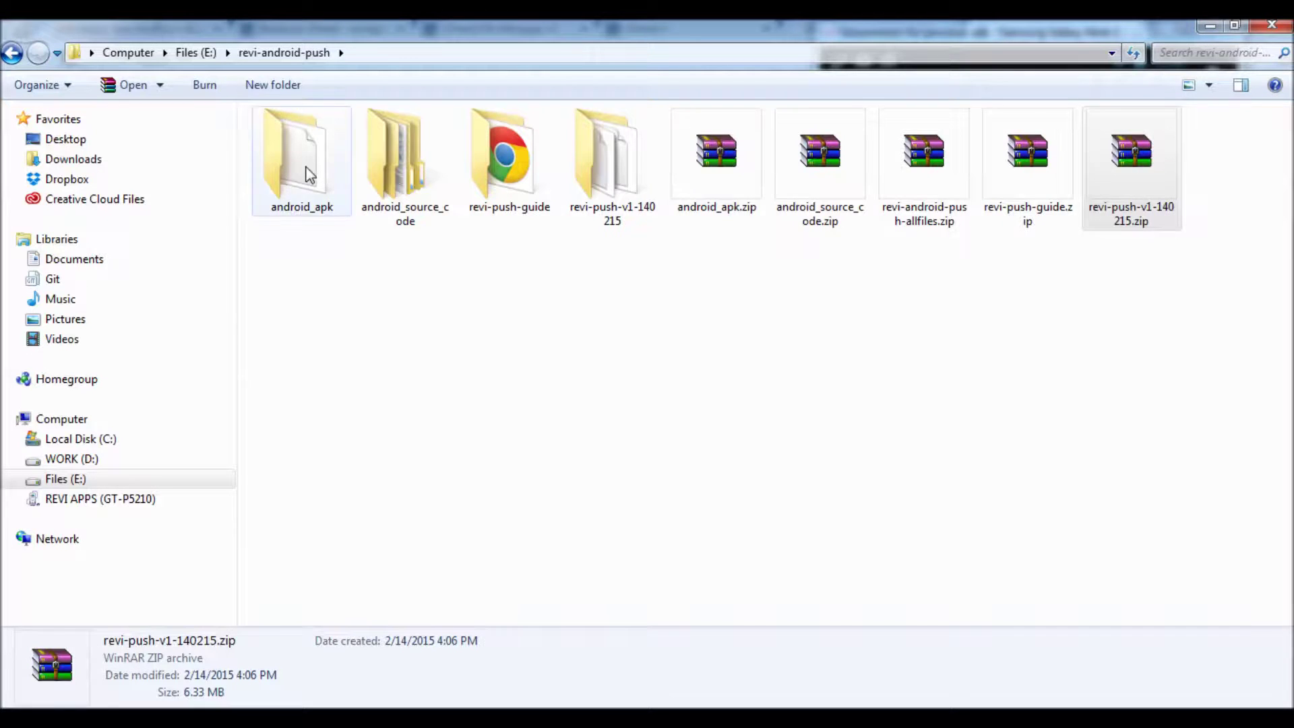
pyautogui.doubleClick(309, 175)
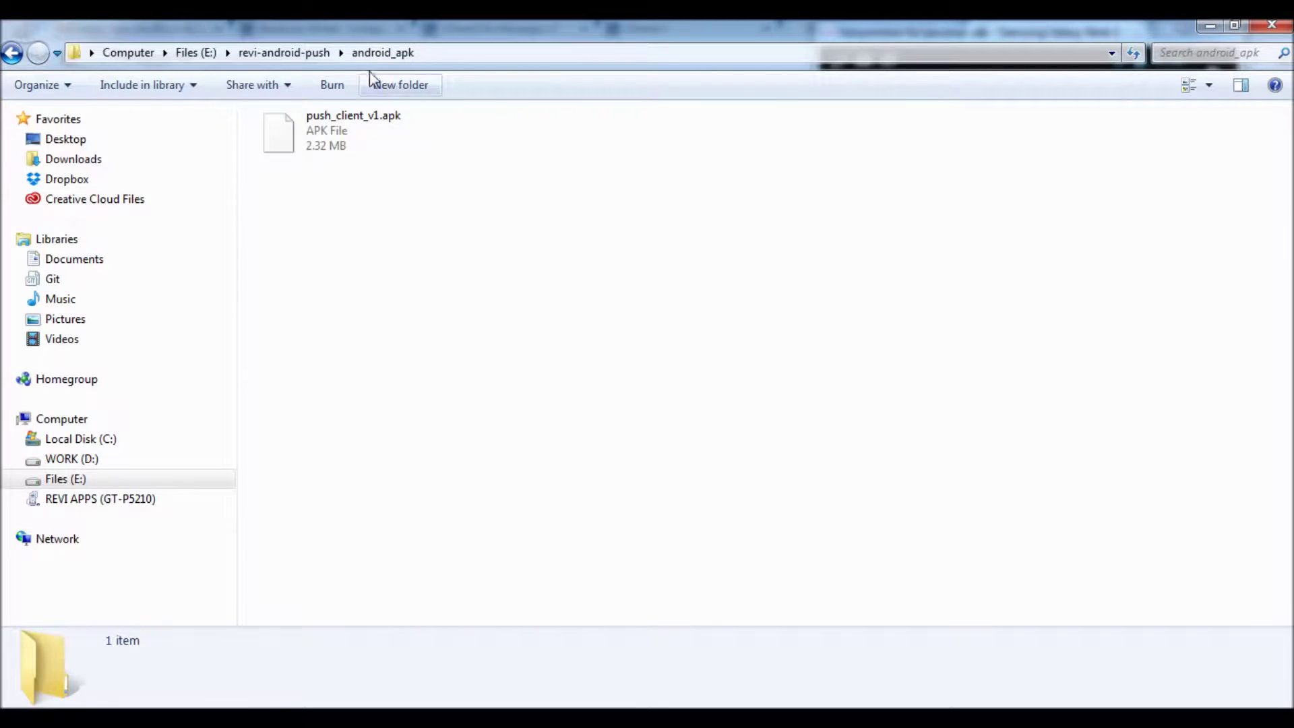
pyautogui.click(284, 52)
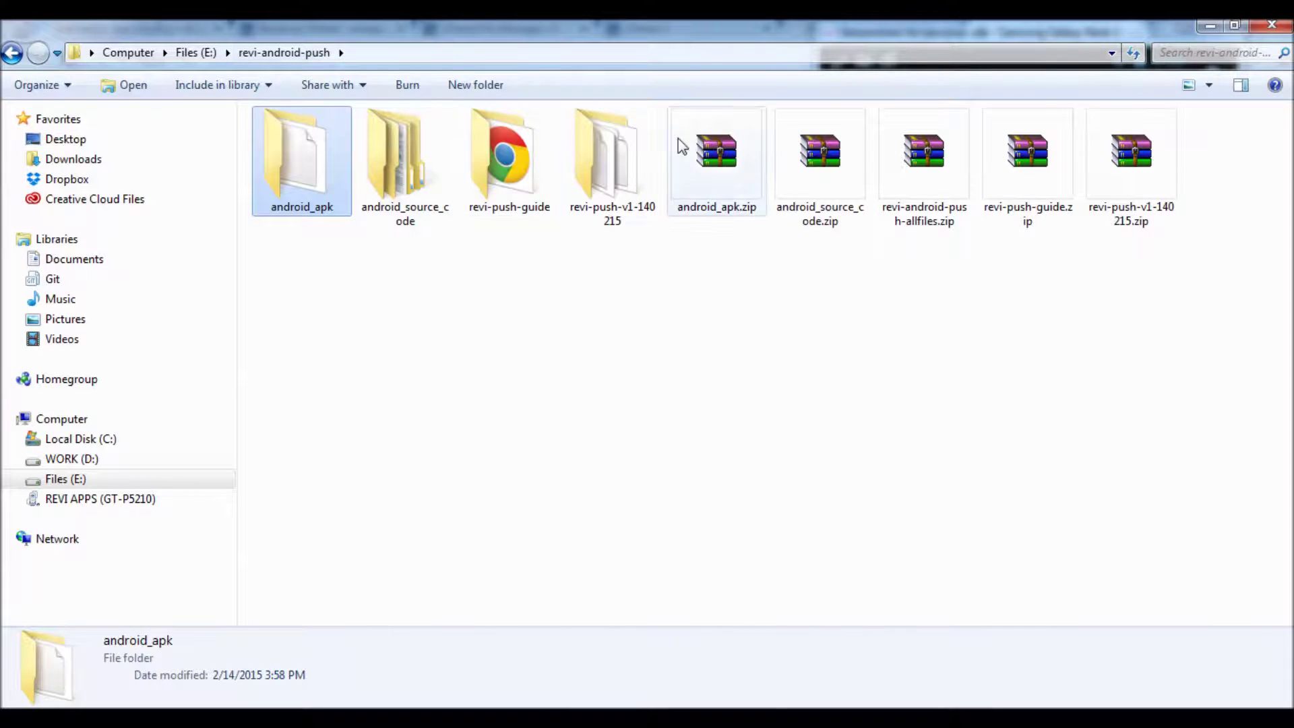
pyautogui.doubleClick(302, 182)
pyautogui.click(324, 143)
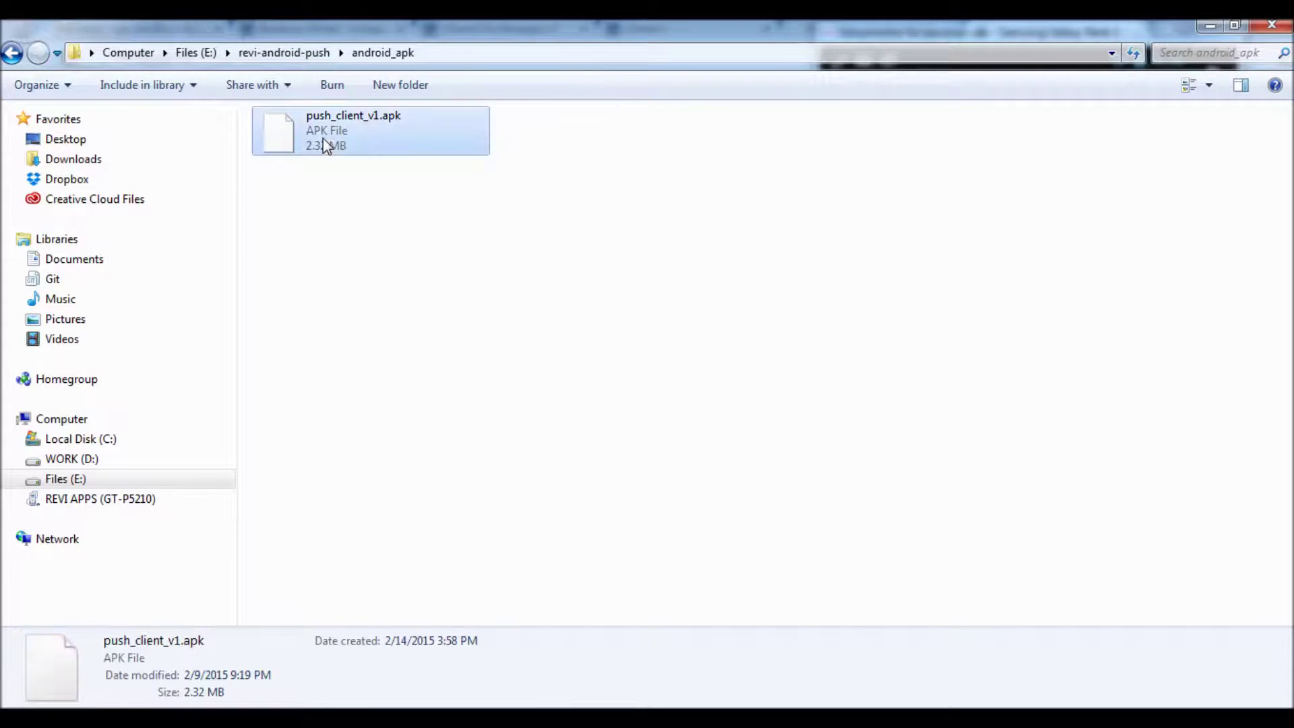
pyautogui.click(1210, 25)
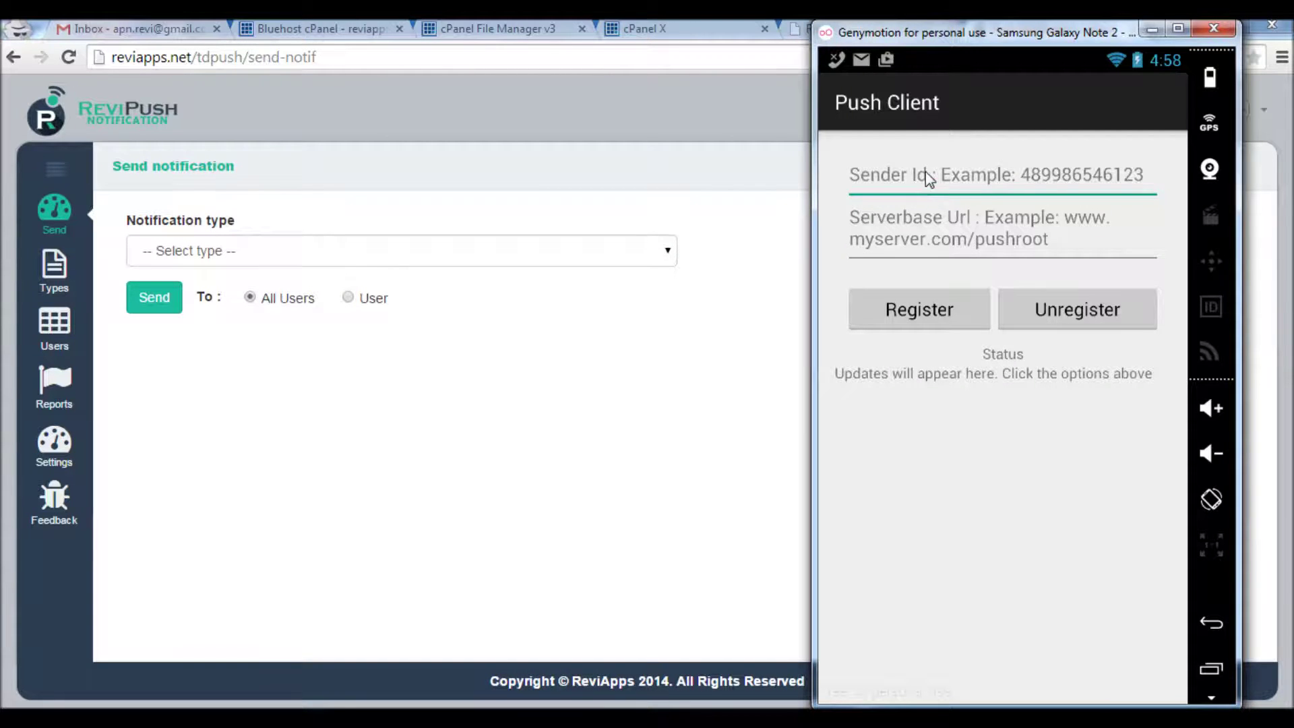
pyautogui.click(901, 246)
# Paste the project's sender number from the notes into Push Client's Sender Id field
pyautogui.click(884, 179)
pyautogui.hotkey('alt', 'Tab')
pyautogui.moveTo(136, 185); pyautogui.dragTo(46, 191)
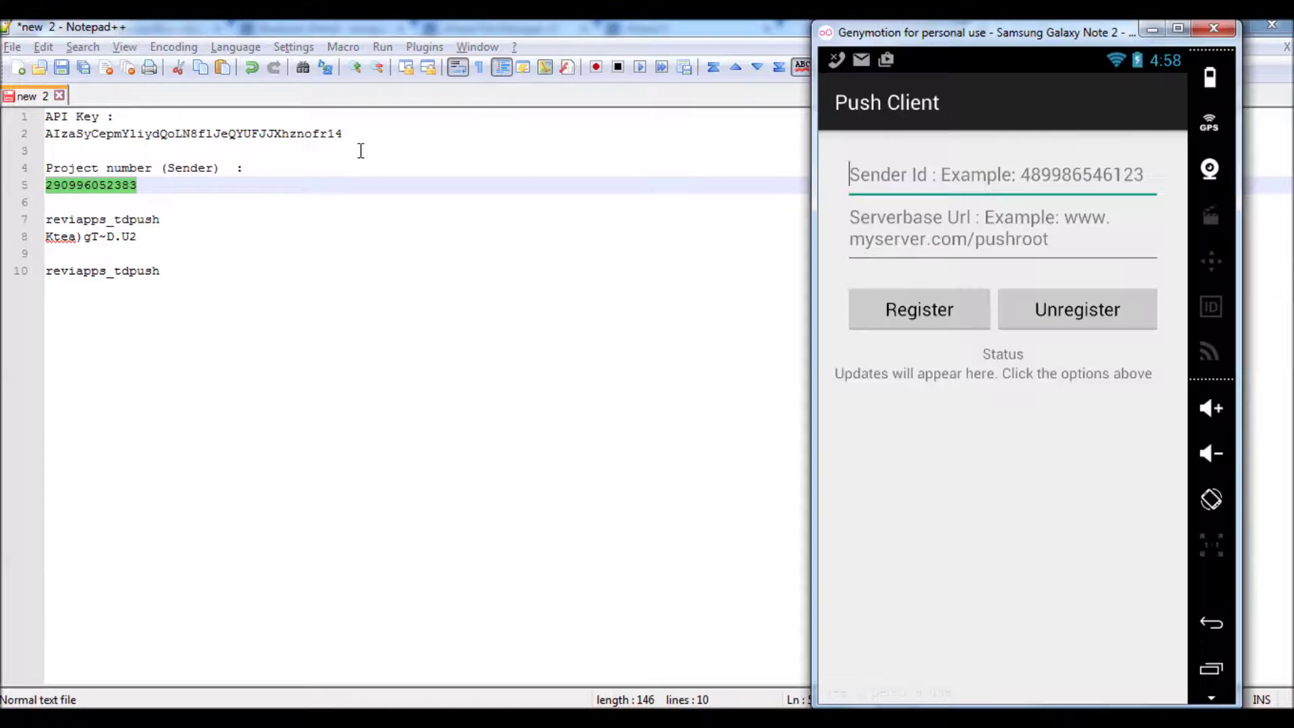
pyautogui.click(909, 180)
pyautogui.click(881, 142)
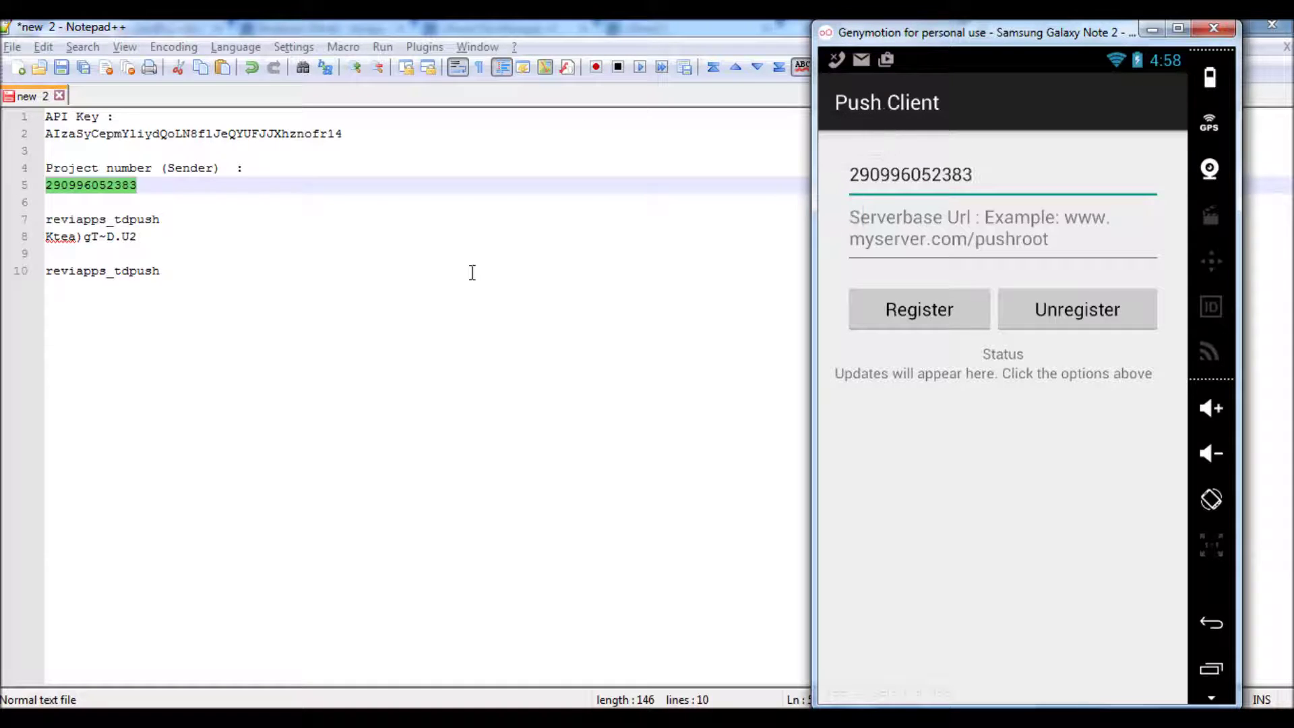
pyautogui.click(280, 698)
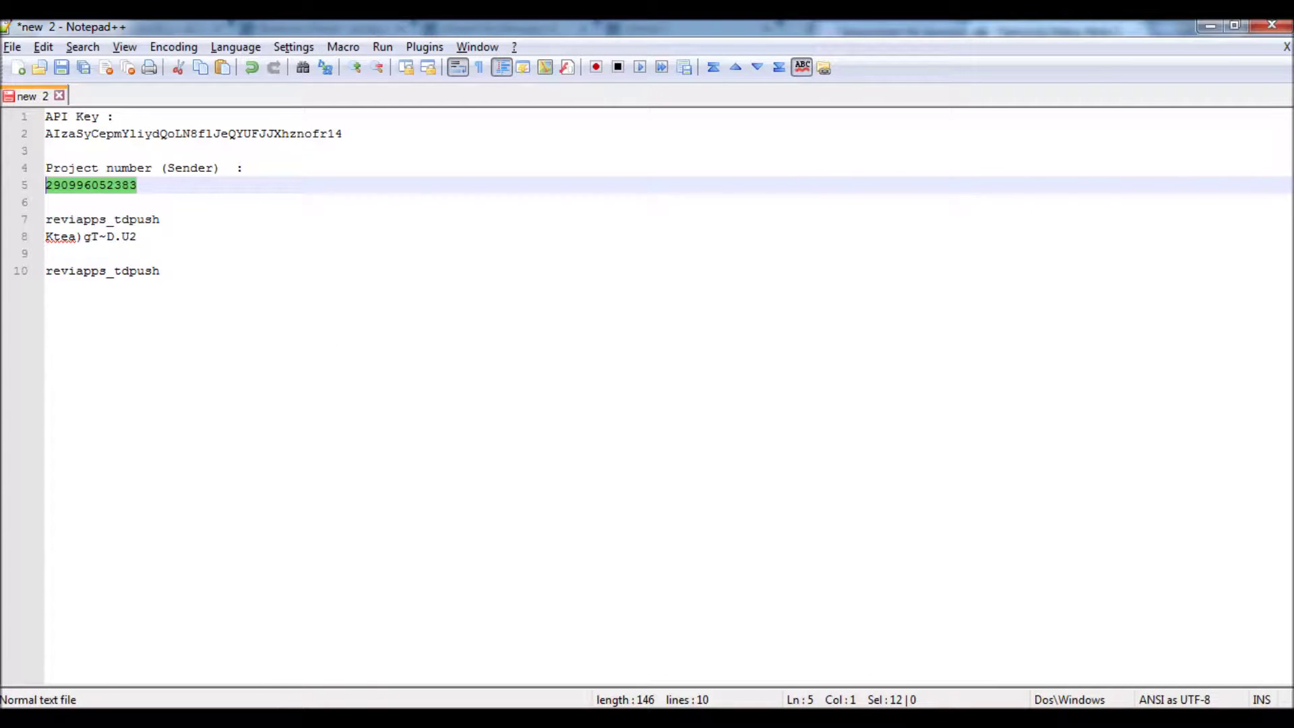
pyautogui.hotkey('alt', 'Tab')
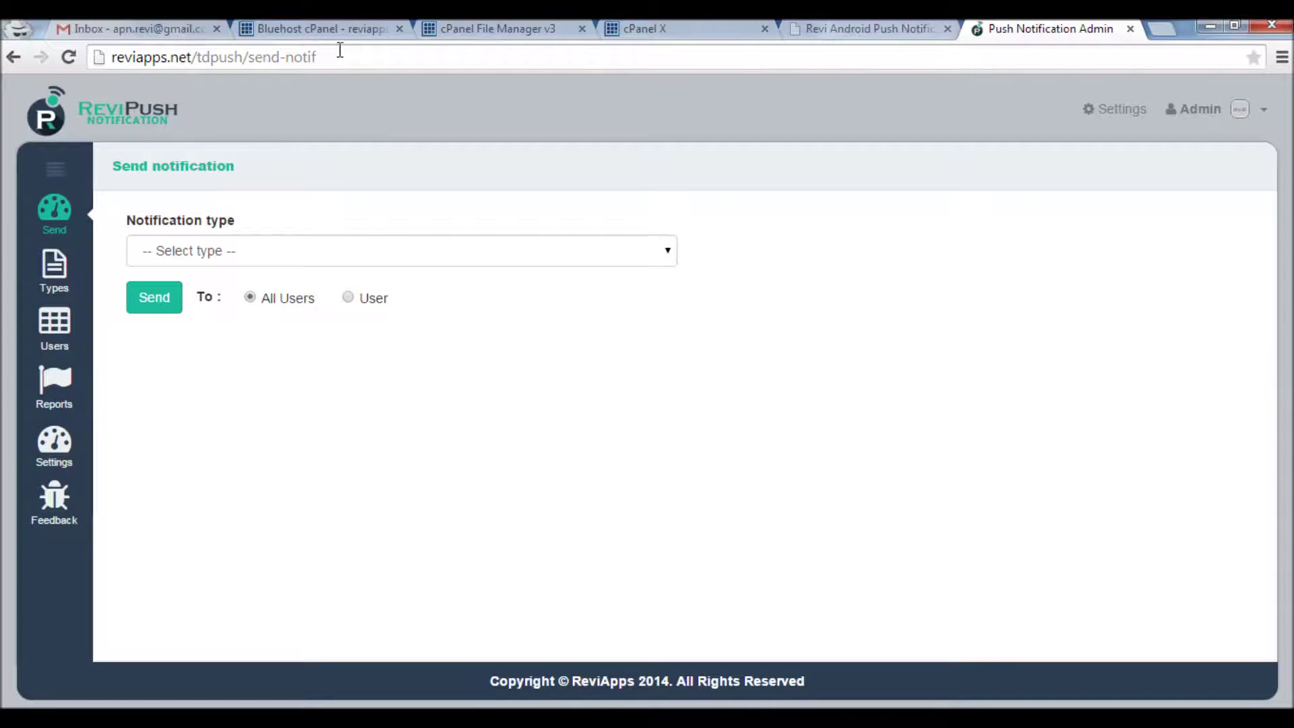
pyautogui.moveTo(244, 57); pyautogui.dragTo(109, 54)
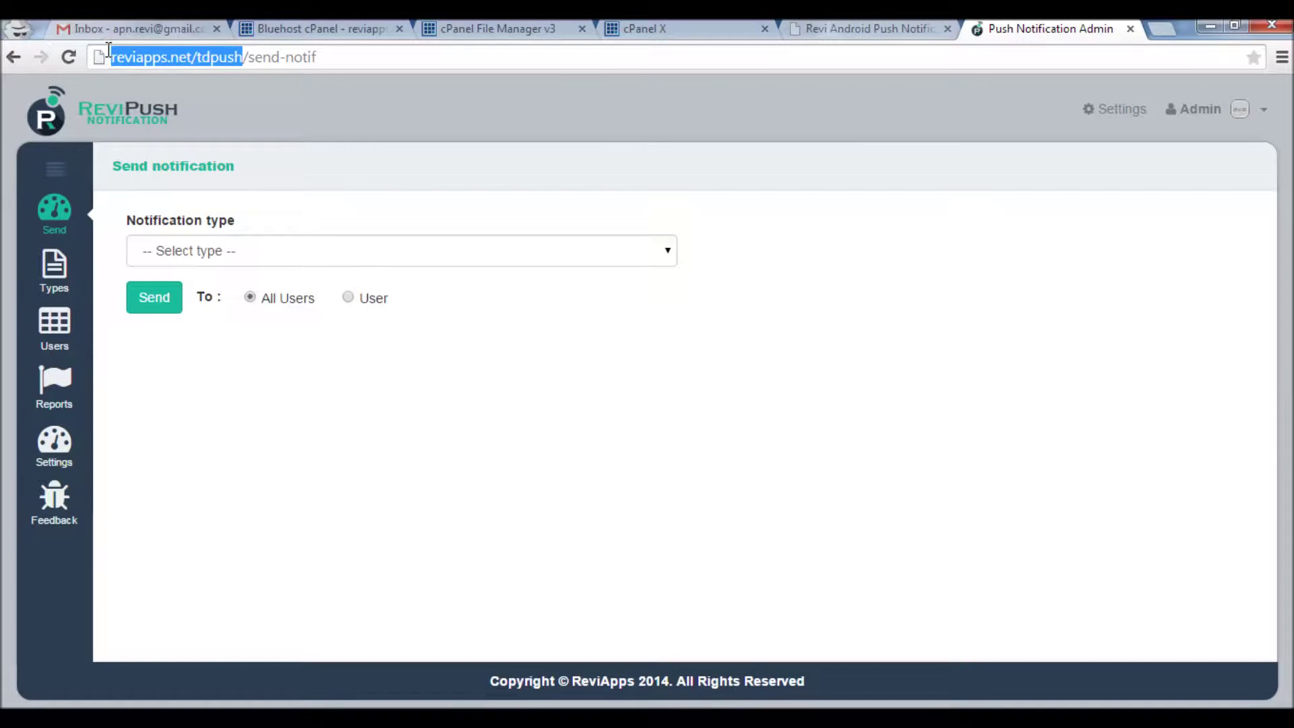
pyautogui.rightClick(133, 62)
pyautogui.click(173, 124)
pyautogui.hotkey('alt', 'Tab')
pyautogui.press('Tab')
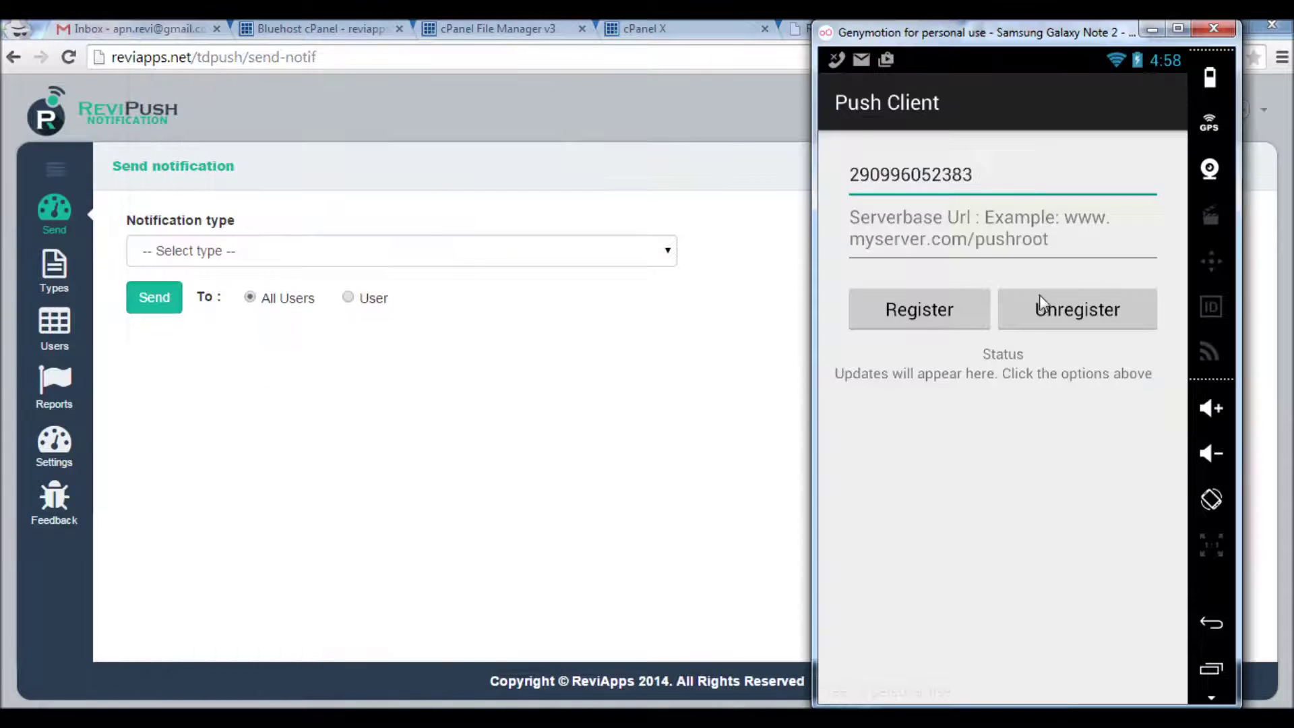
pyautogui.click(960, 233)
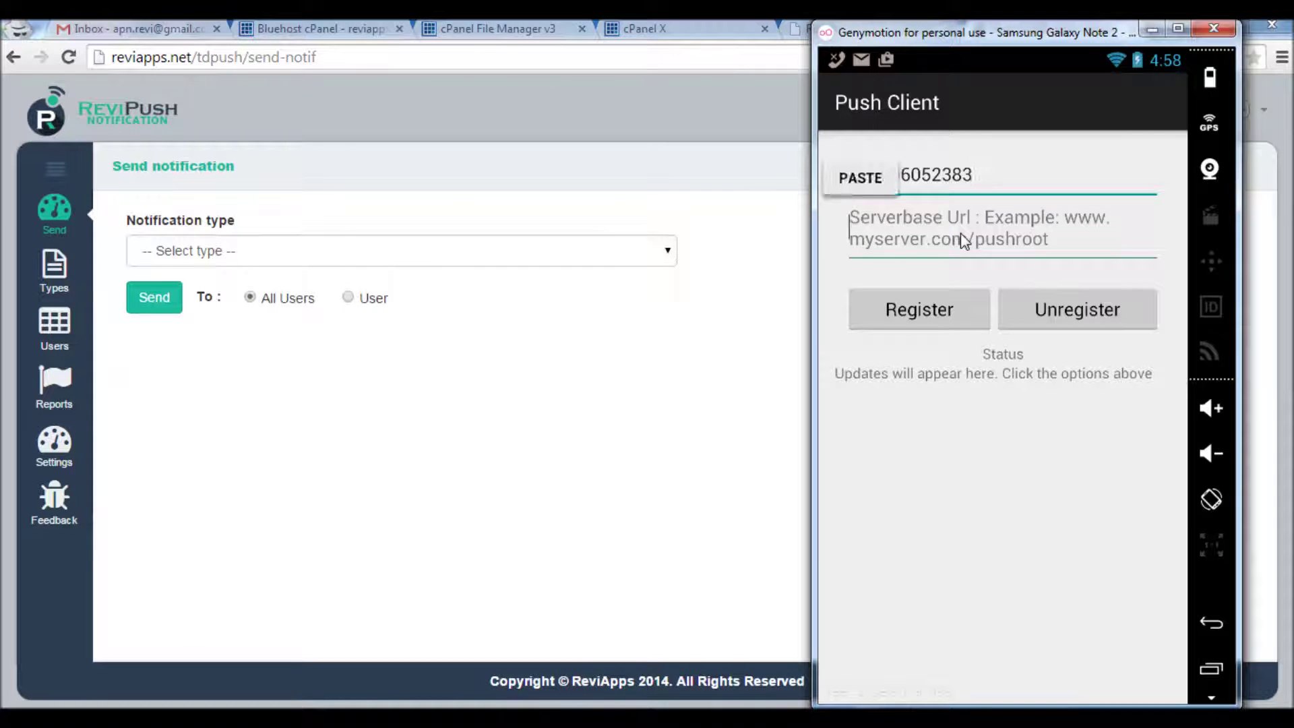
pyautogui.click(861, 177)
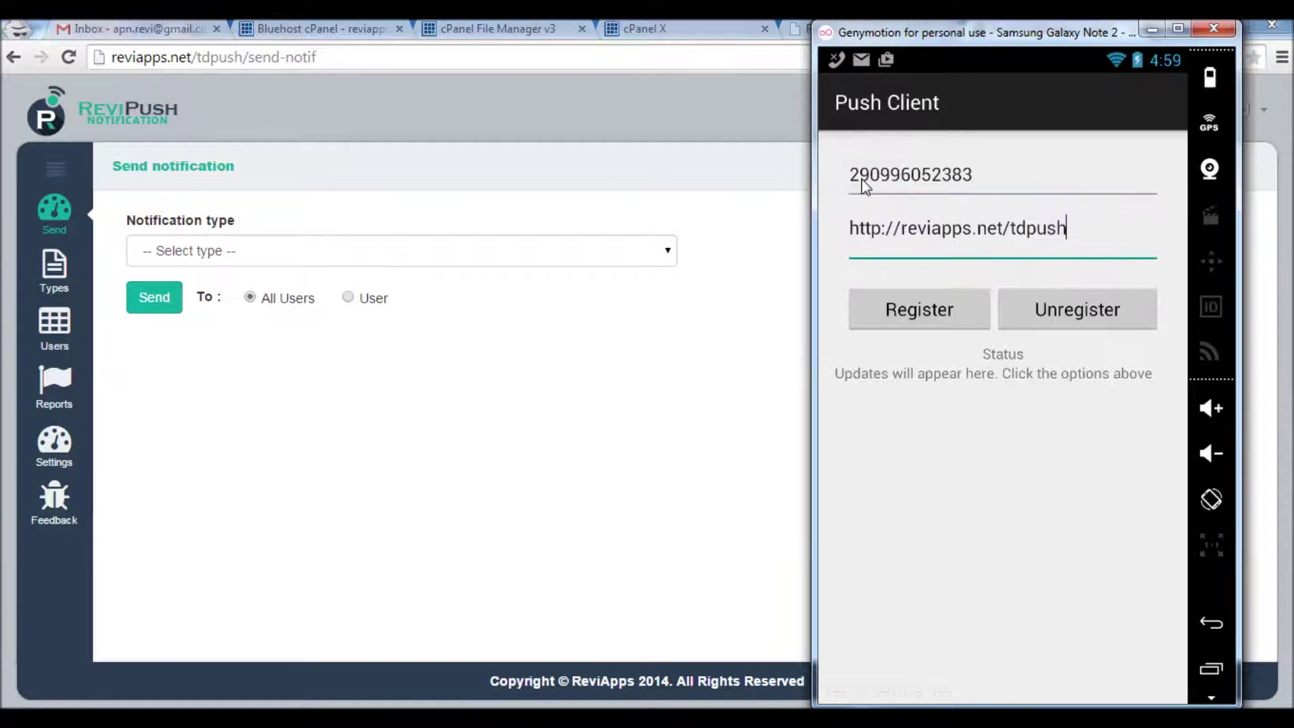
# Register the emulated phone and confirm it appears on the ReviPush Users page
pyautogui.click(941, 318)
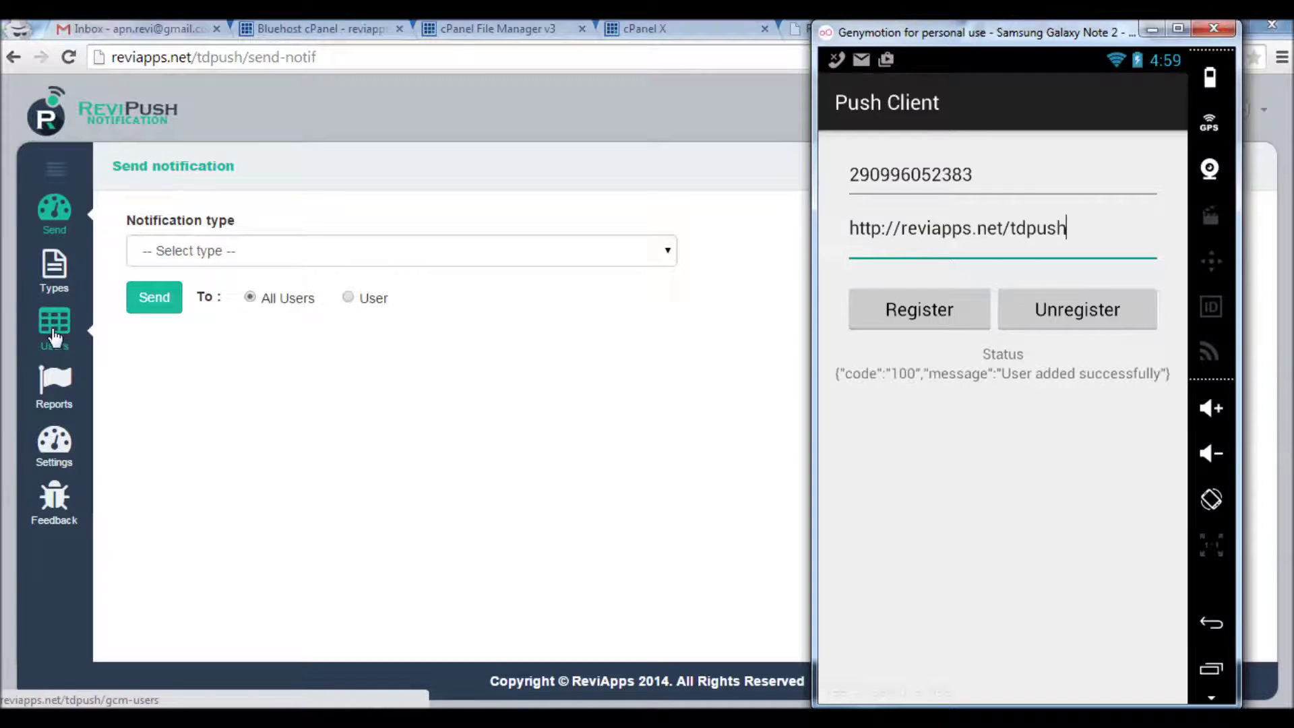
pyautogui.click(57, 330)
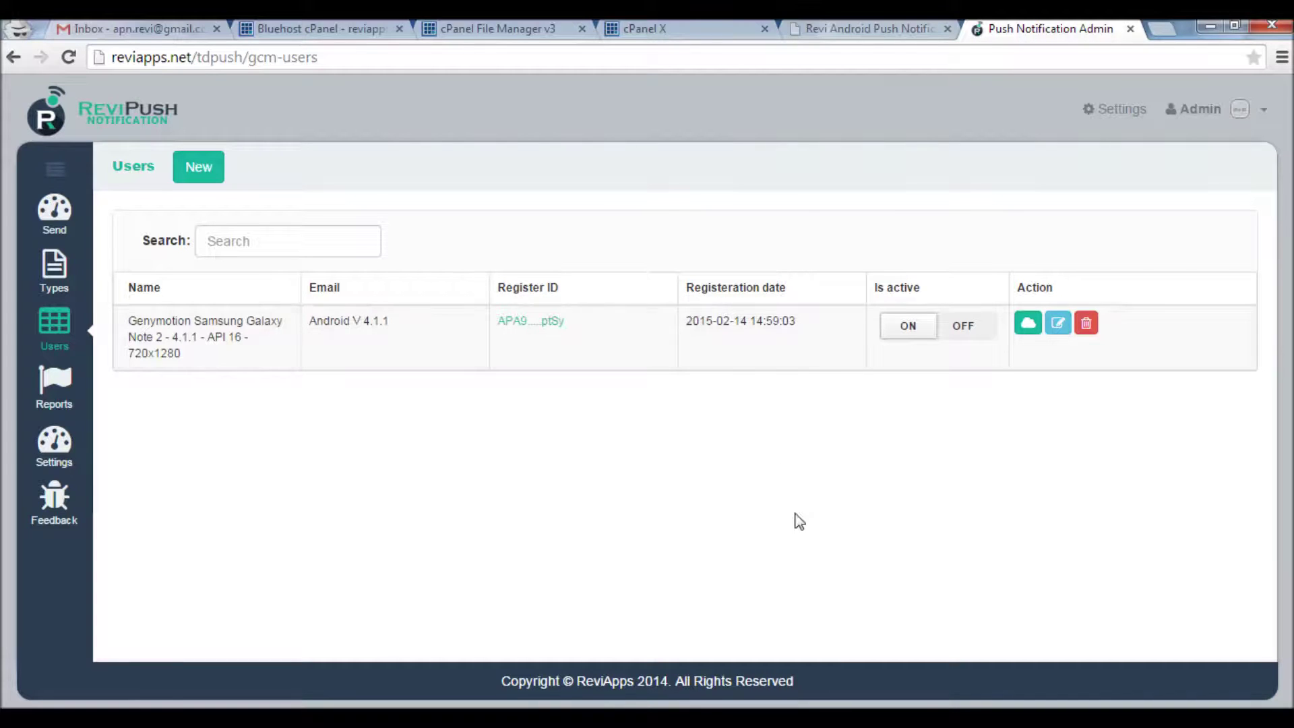
pyautogui.hotkey('alt', 'Tab')
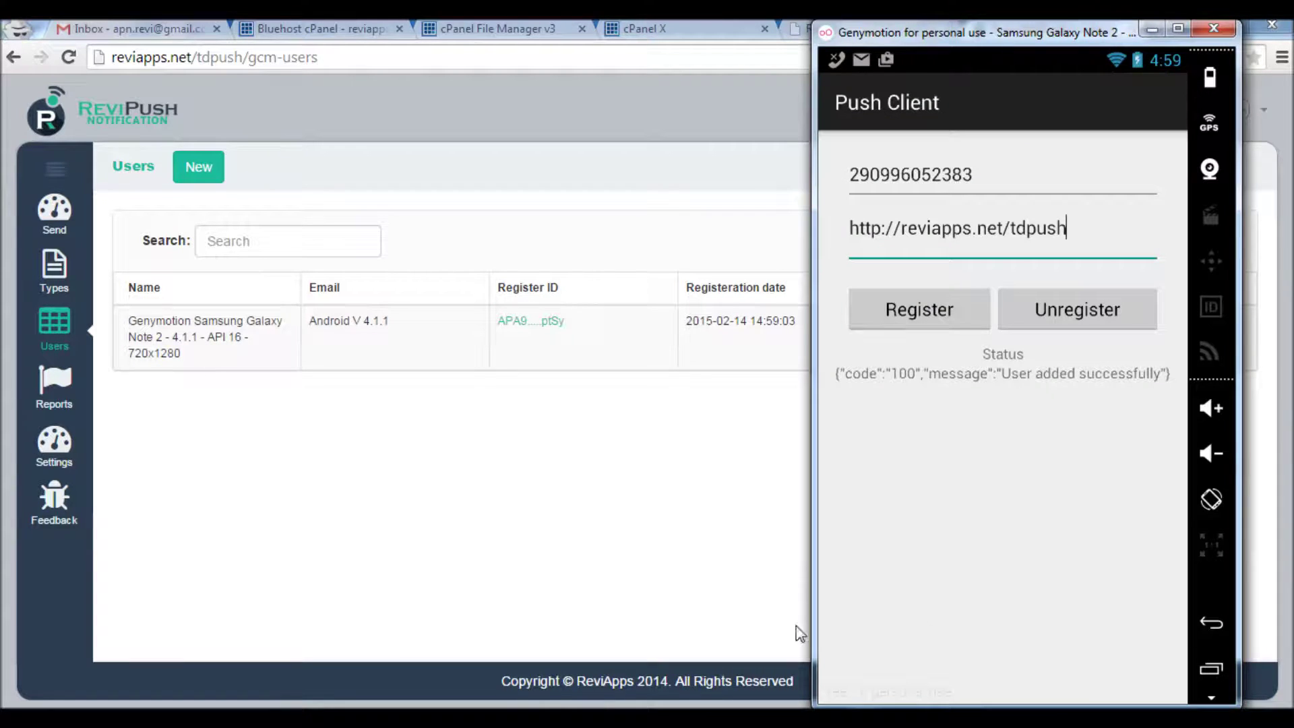
# Confirm the Send form lists no notification types, then start a new type on the Types page
pyautogui.click(53, 224)
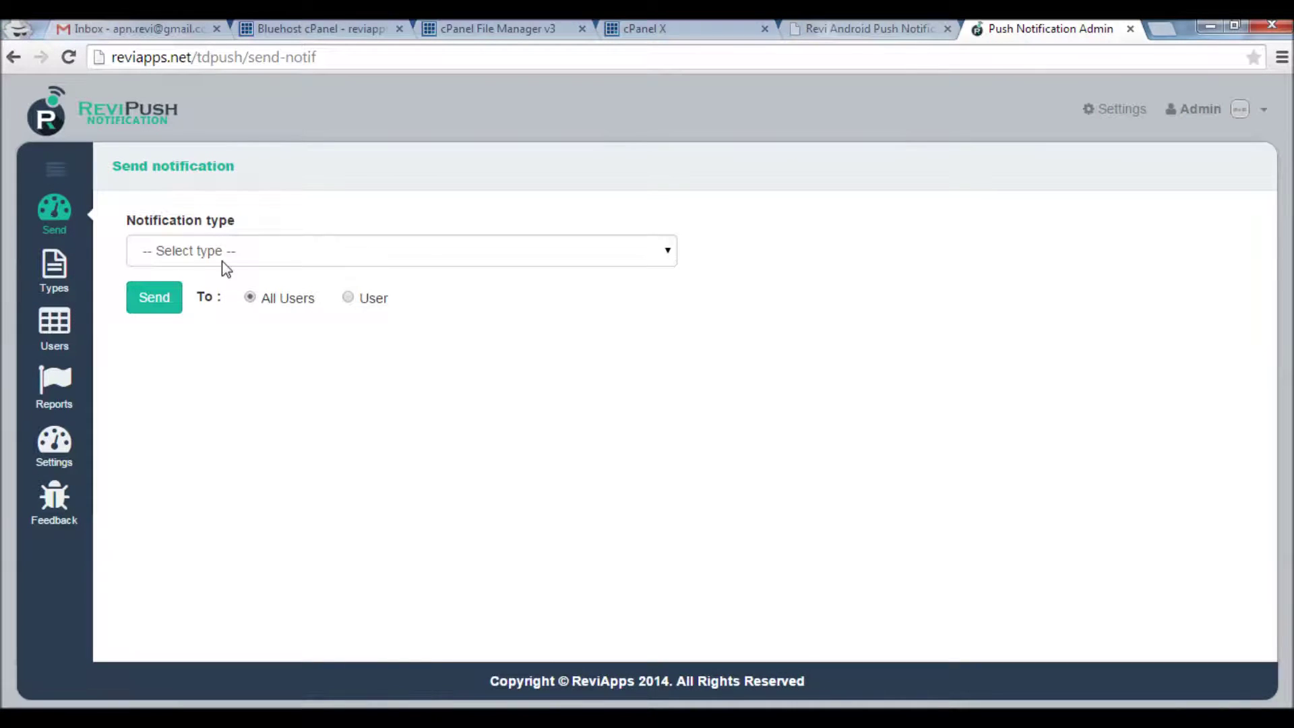
pyautogui.click(231, 257)
pyautogui.click(253, 254)
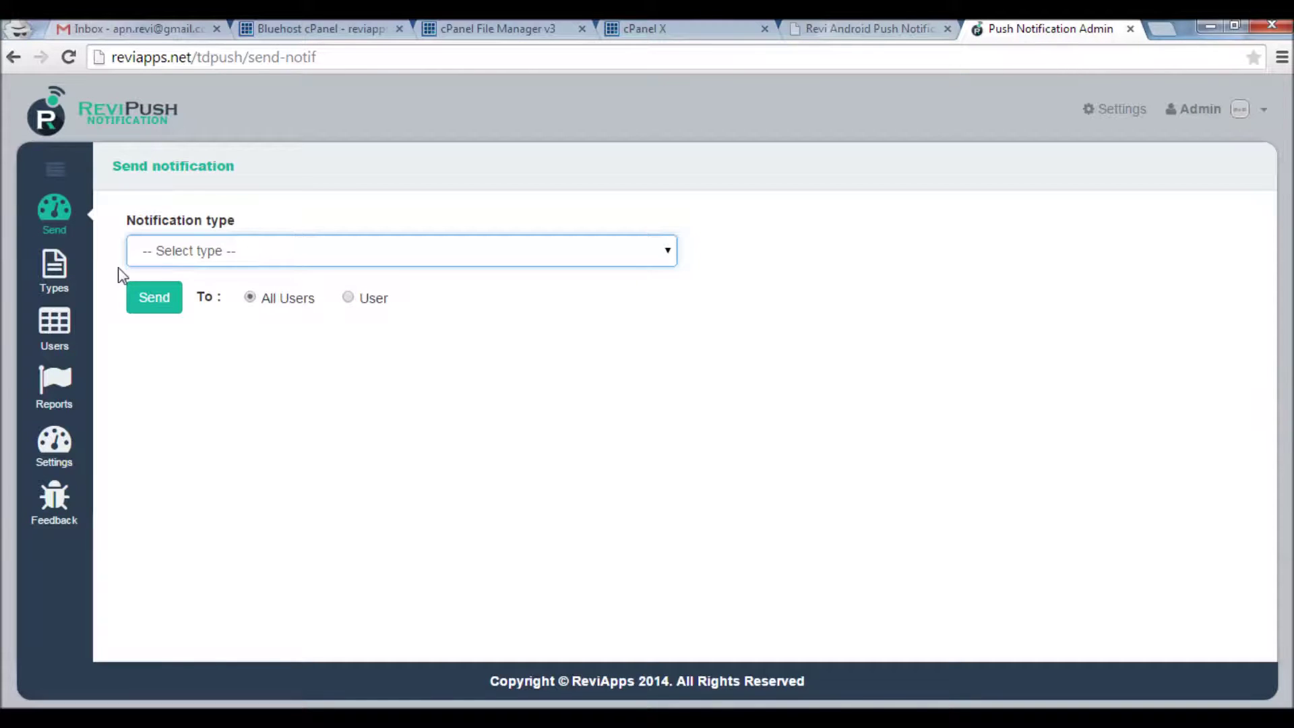
pyautogui.click(59, 277)
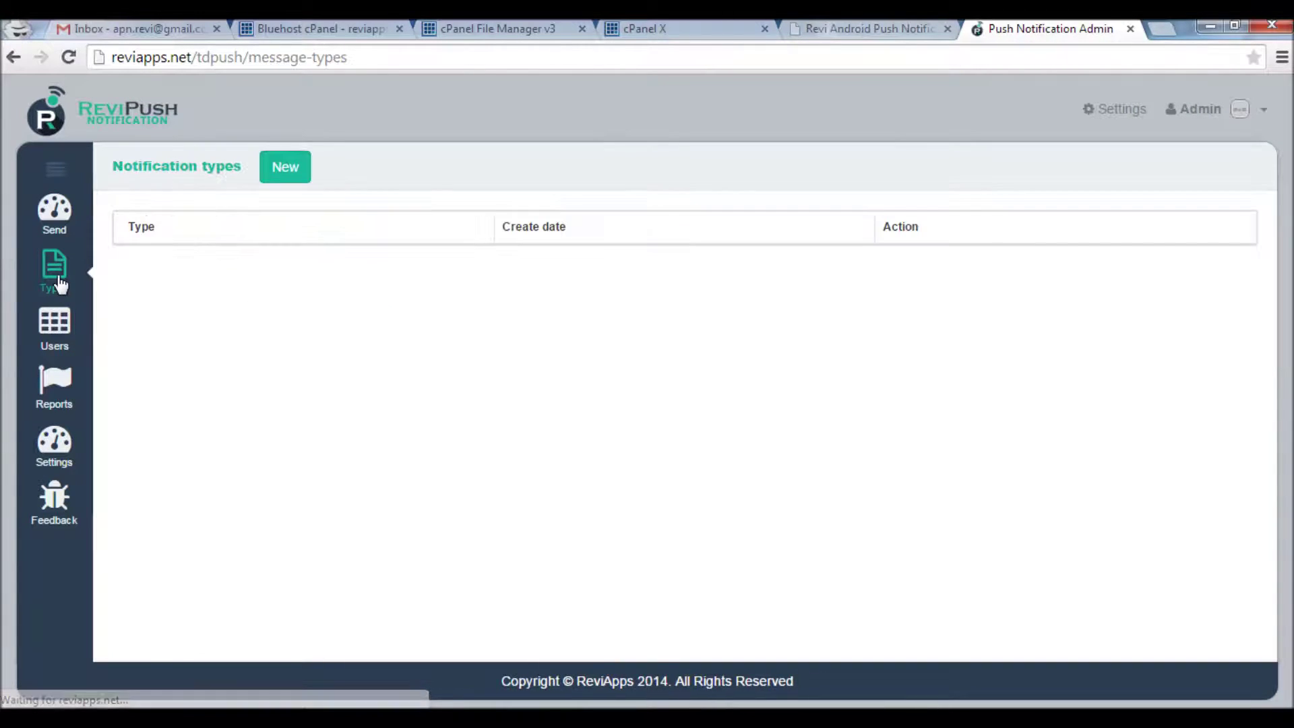
pyautogui.click(288, 171)
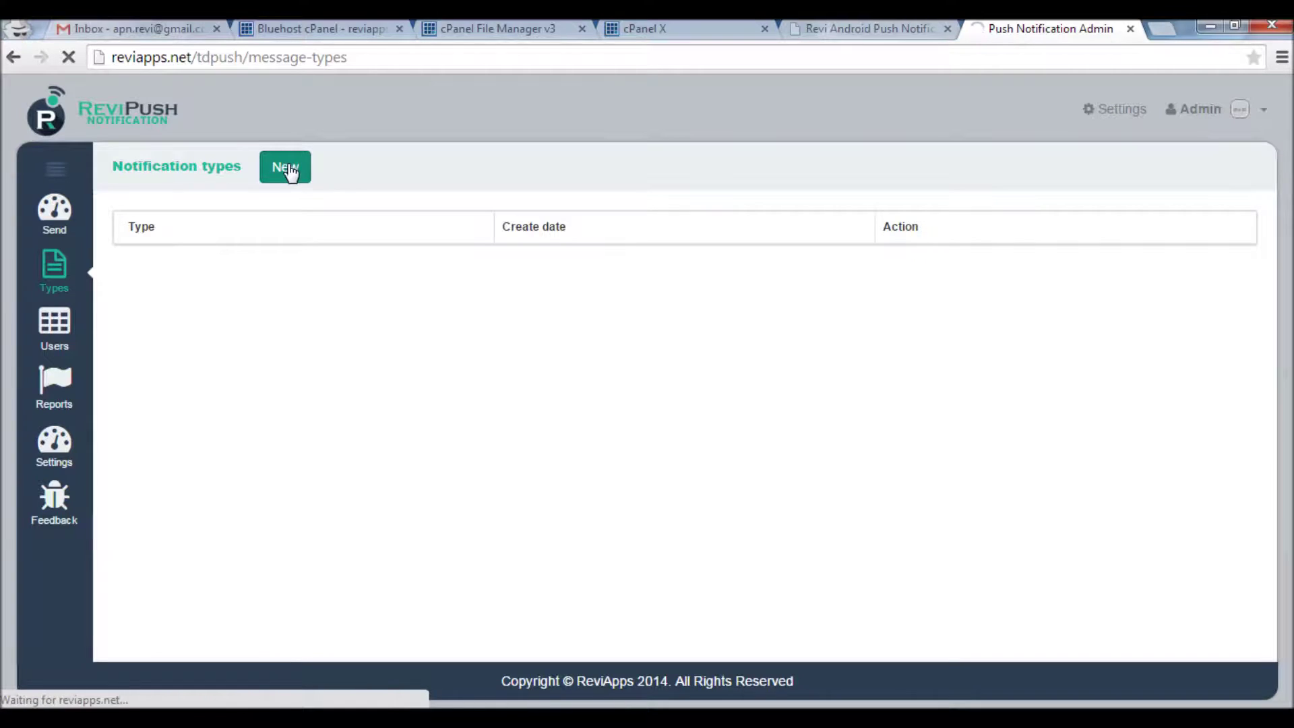
# Name the new type News and add a title field with value 'sample title'
pyautogui.click(275, 266)
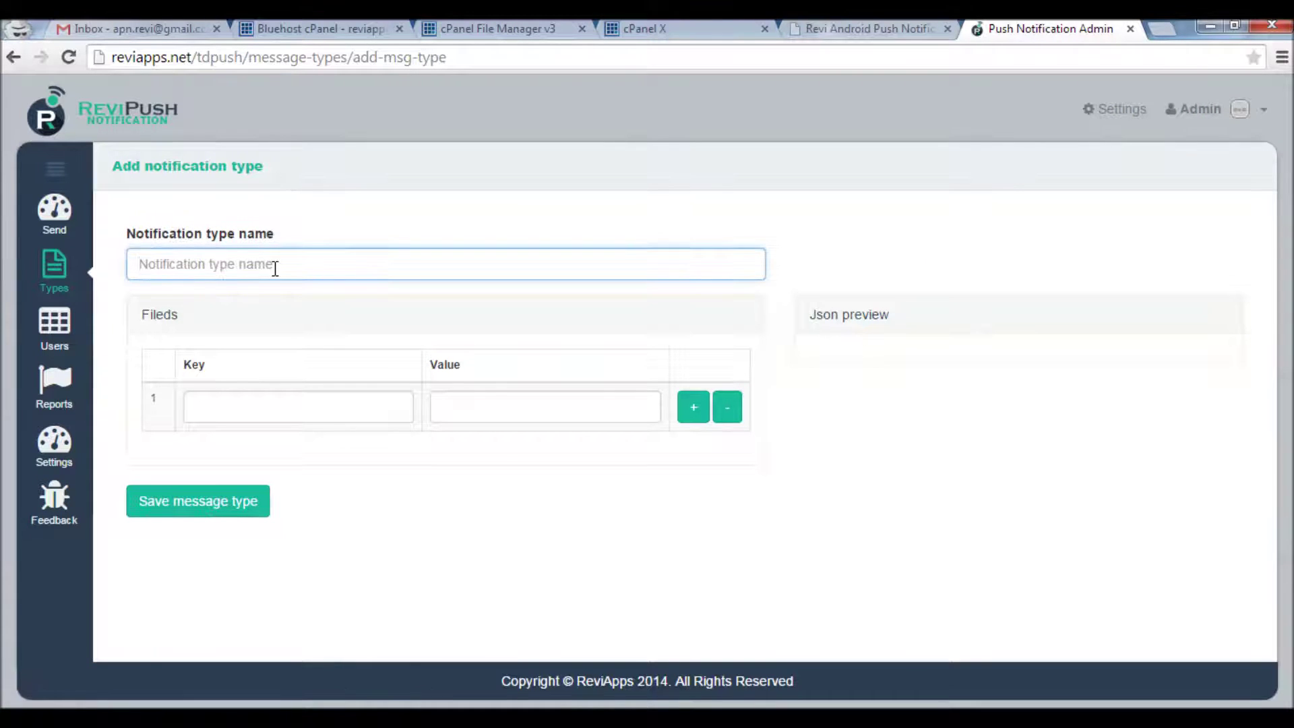
pyautogui.write('News')
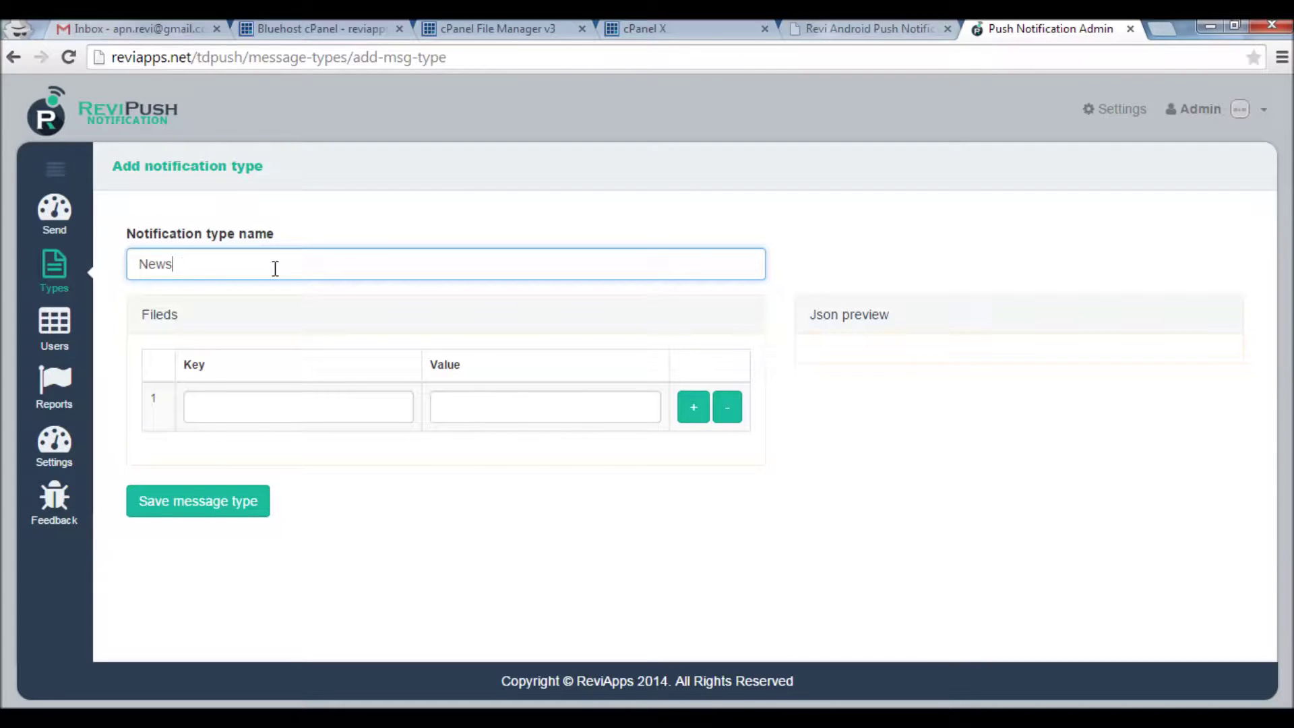
pyautogui.click(259, 408)
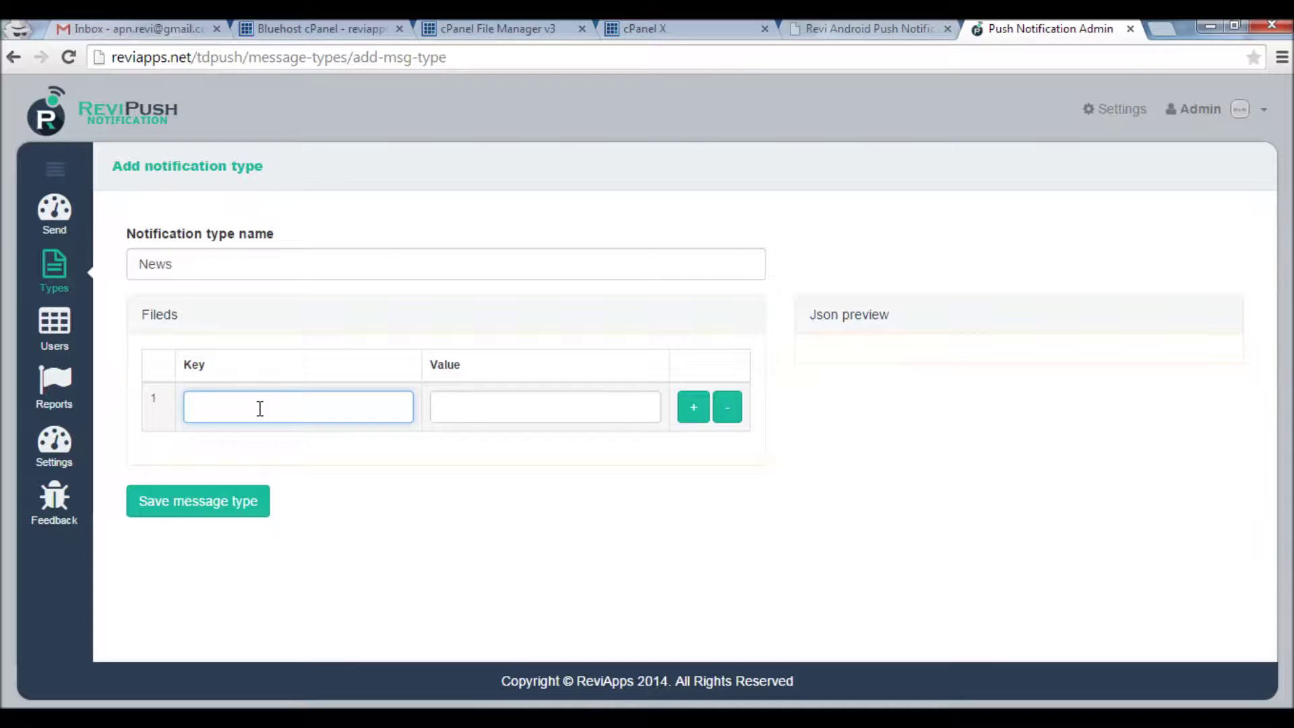
pyautogui.write('title')
pyautogui.press('Tab')
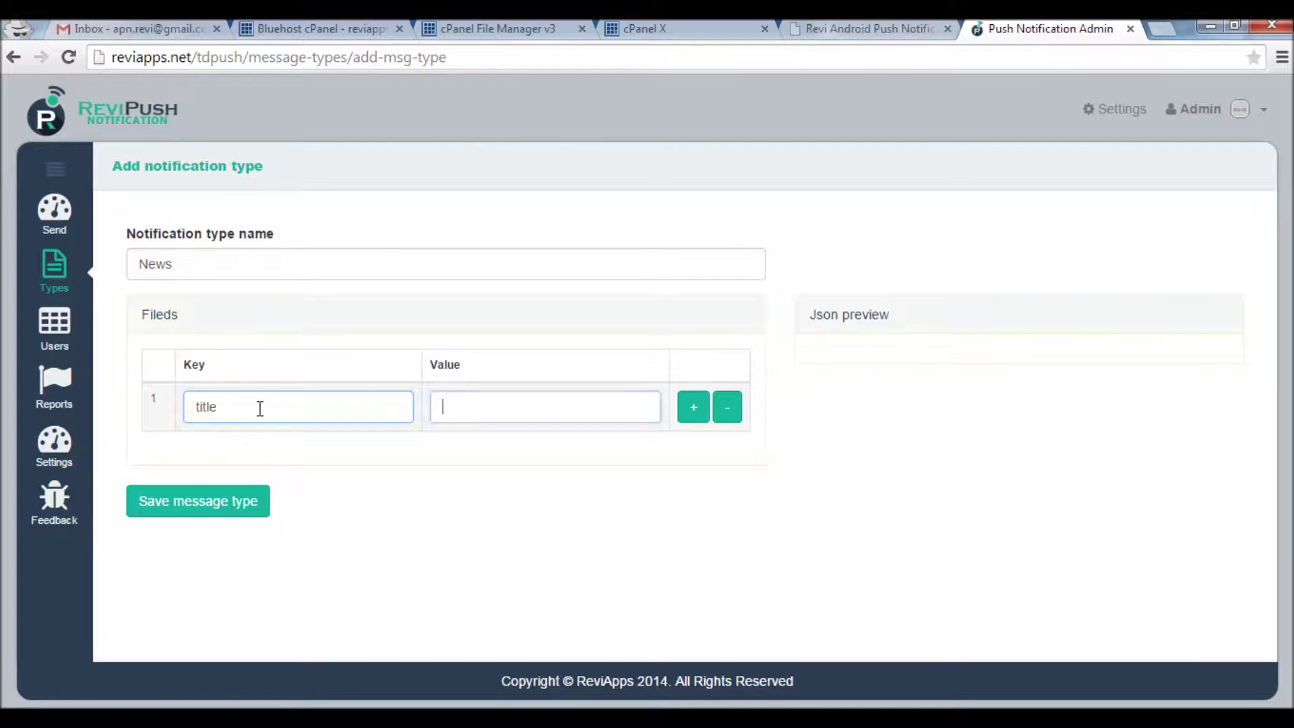
pyautogui.write('sample title')
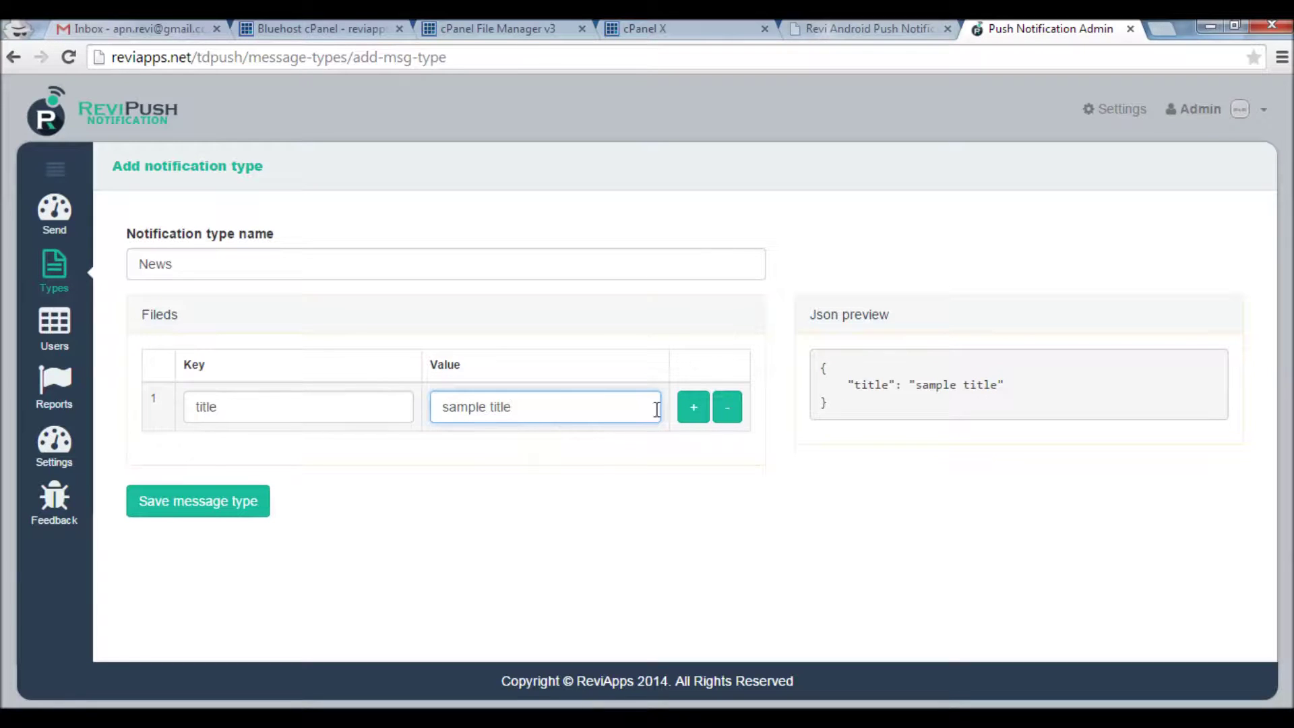
# Add a description field with value 'sample description' and save the News type
pyautogui.click(690, 407)
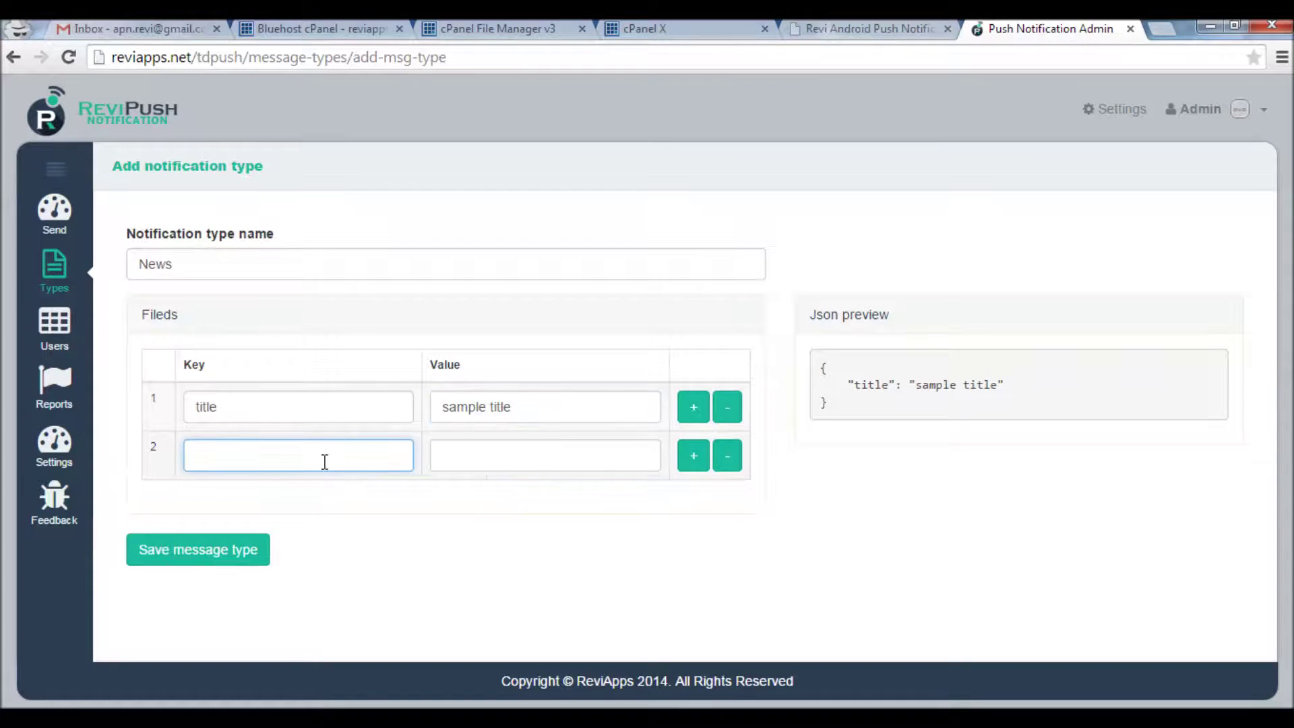
pyautogui.write('description')
pyautogui.click(454, 457)
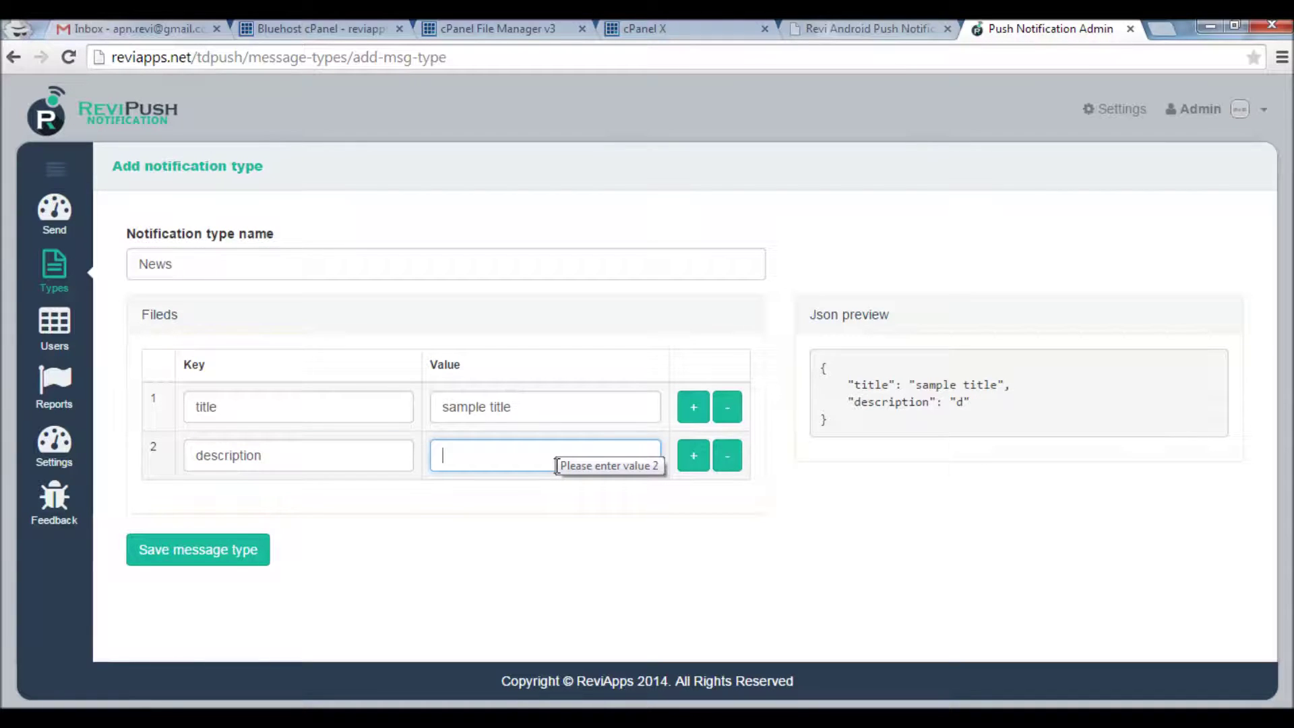
pyautogui.write('sample')
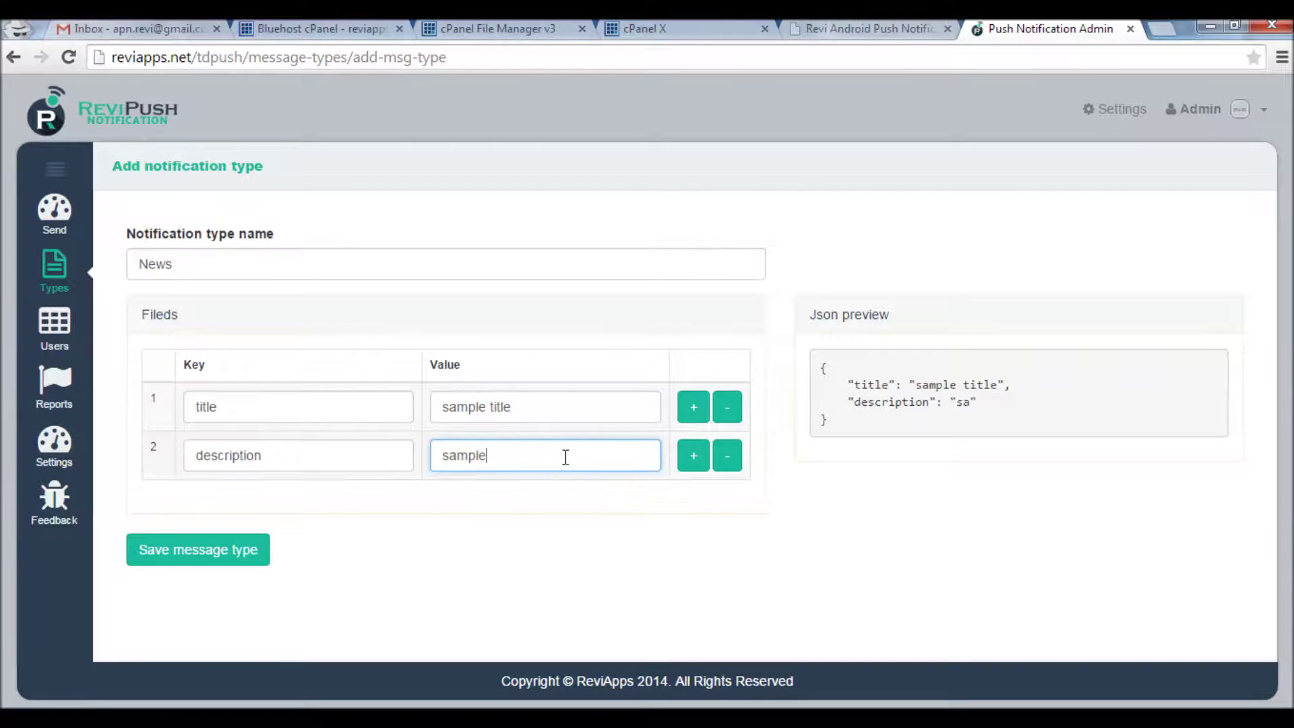
pyautogui.write(' description')
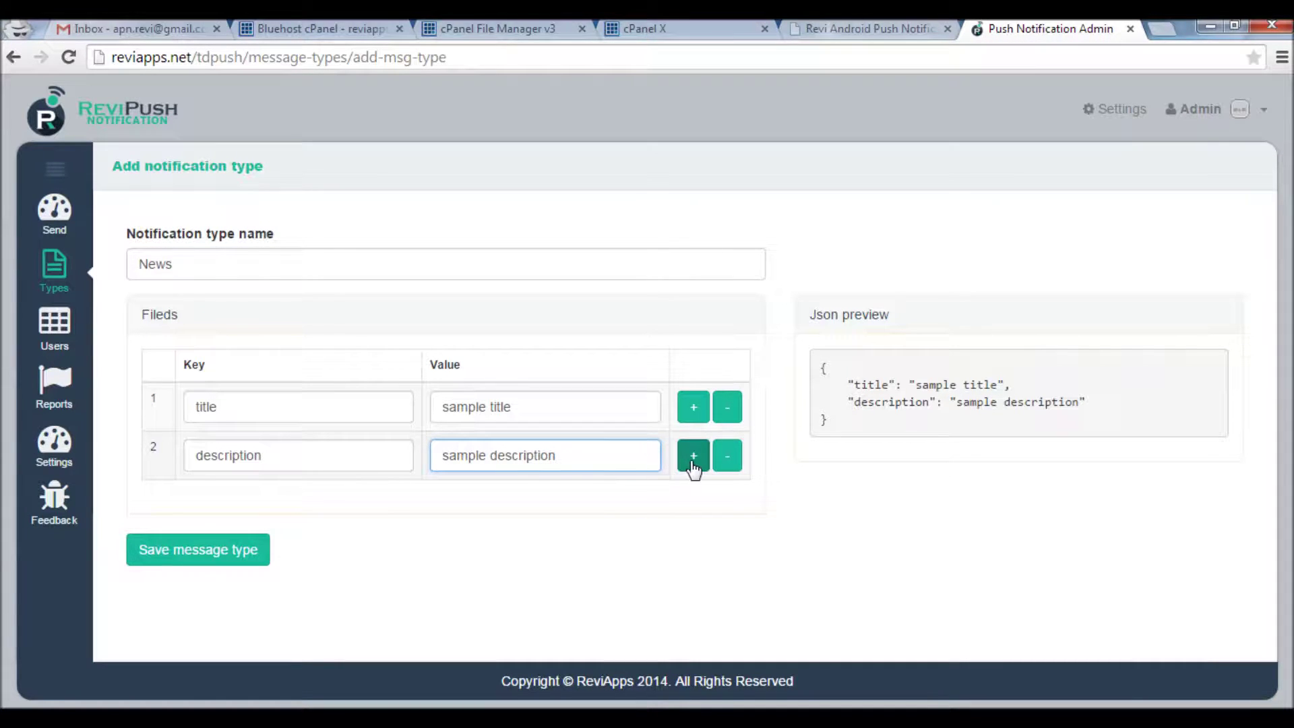
pyautogui.click(234, 550)
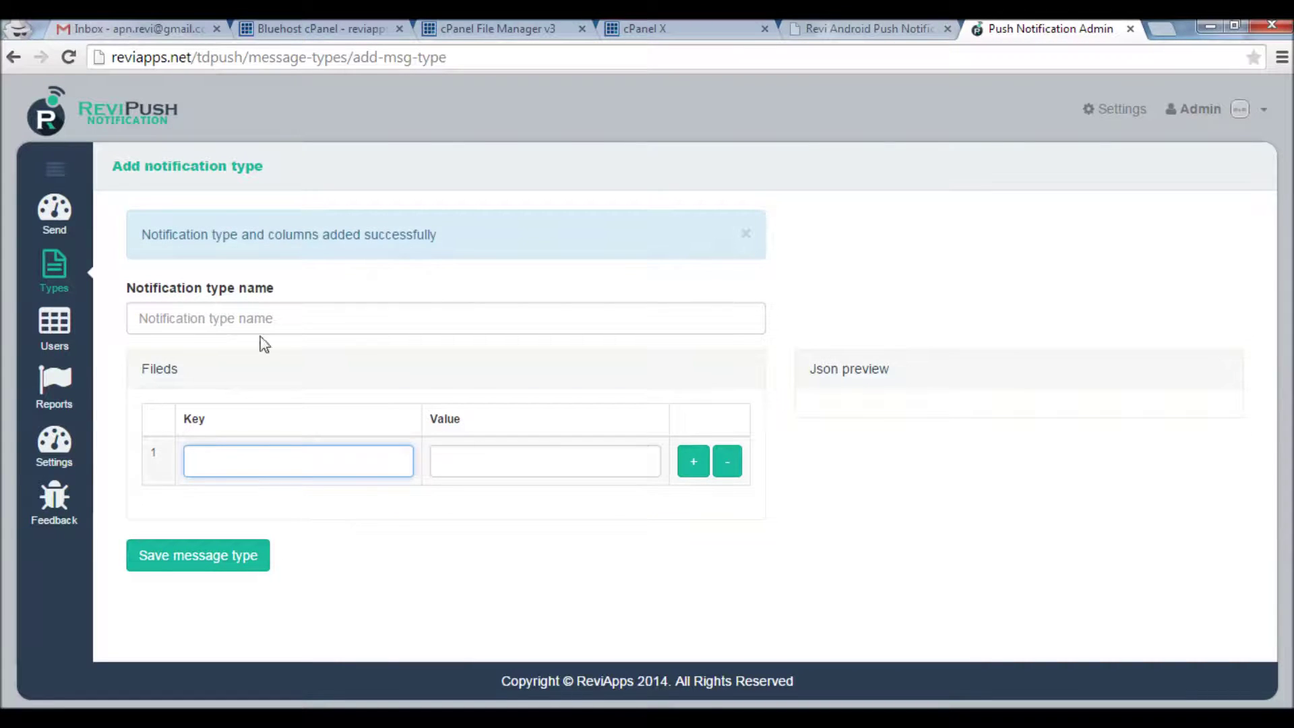
pyautogui.click(68, 226)
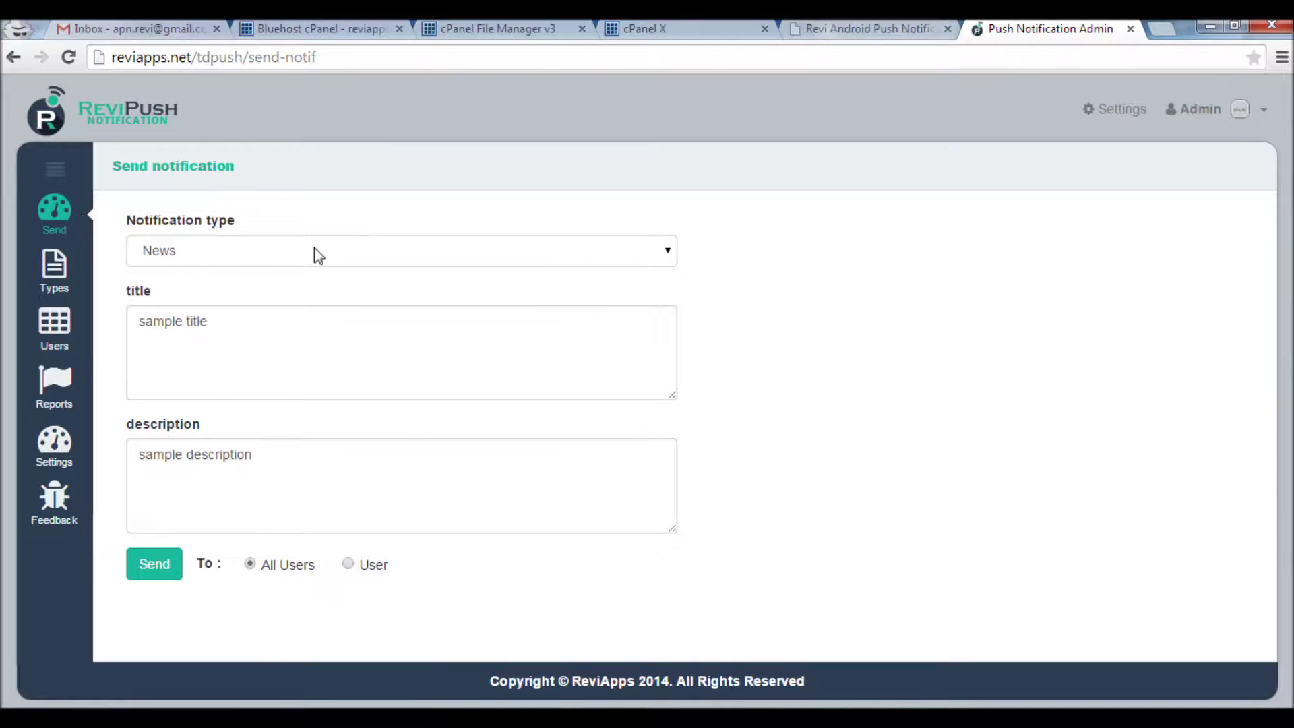
# Send a News notification titled 'New project has been deployed' to all users
pyautogui.click(317, 252)
pyautogui.click(316, 253)
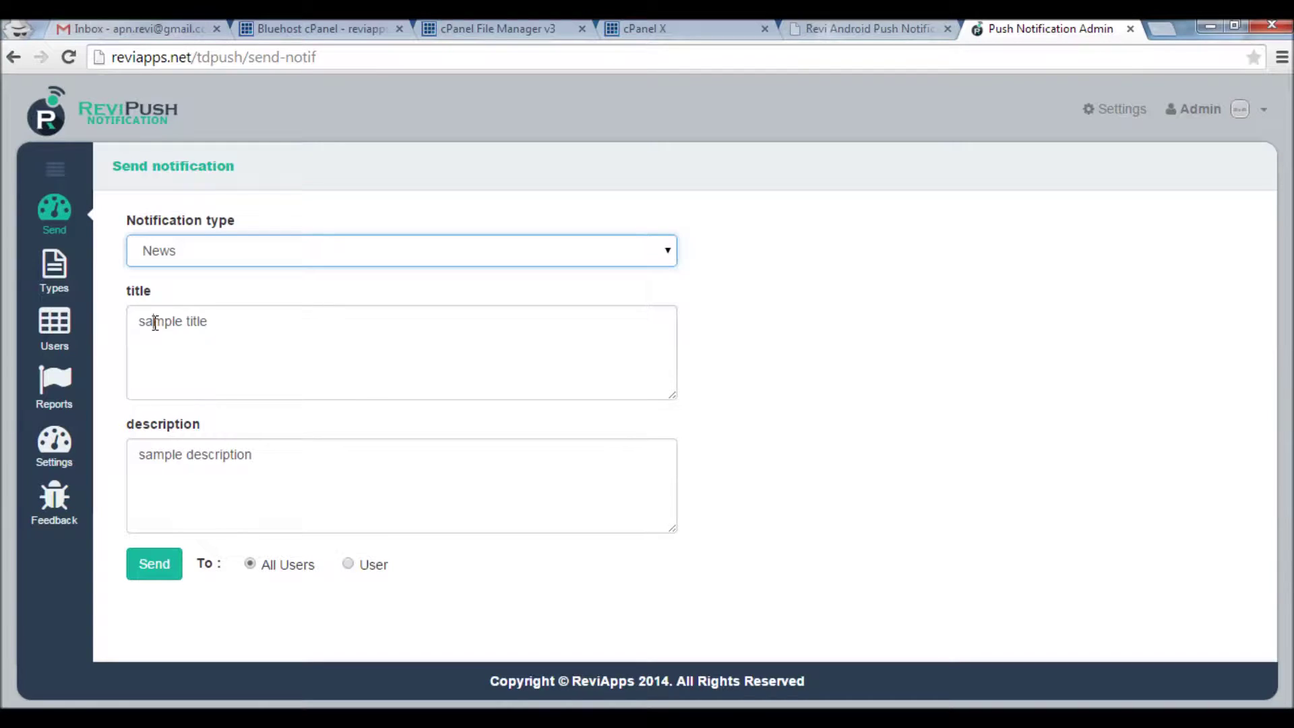
pyautogui.tripleClick(173, 335)
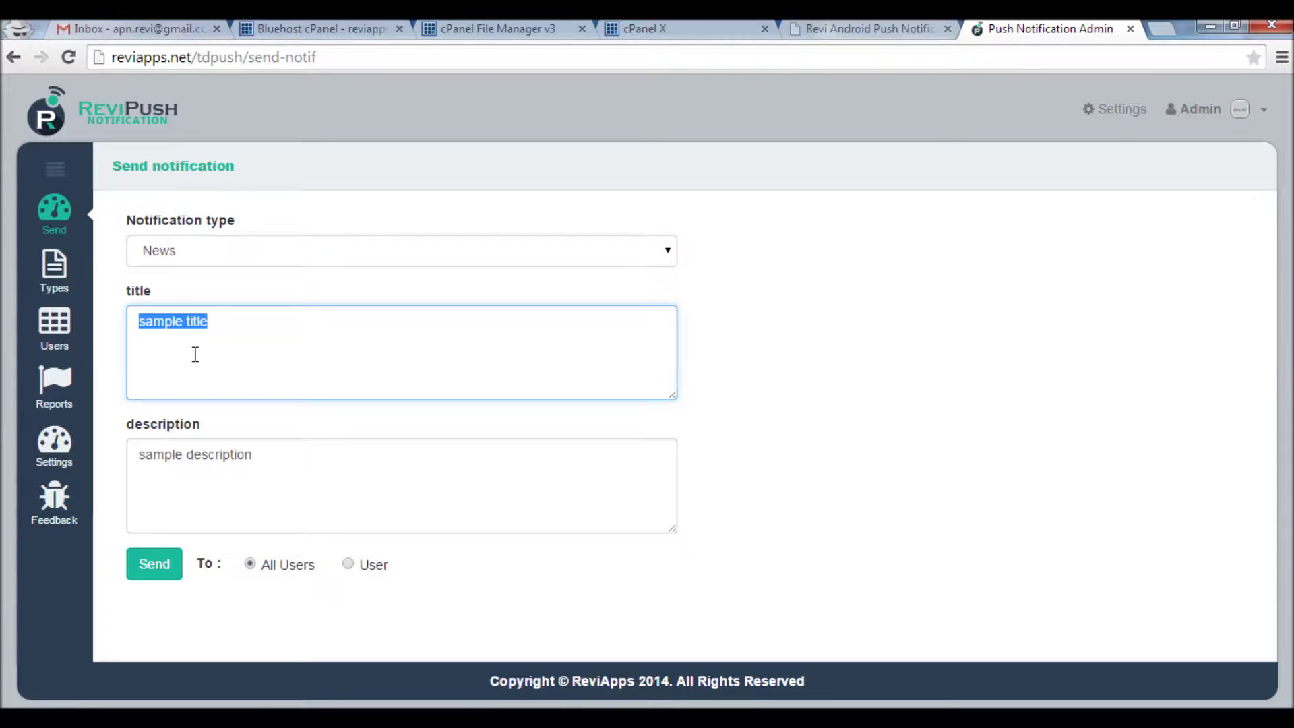
pyautogui.write('New proje')
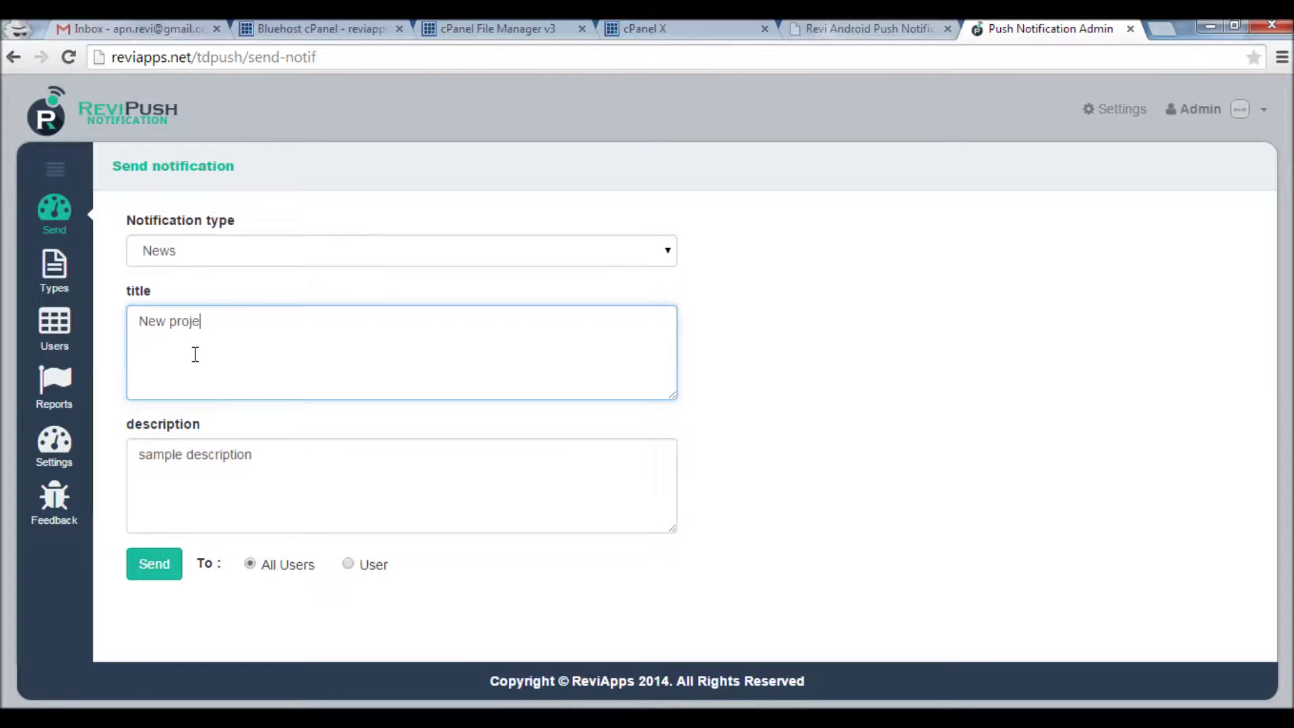
pyautogui.write('ct has been deployed')
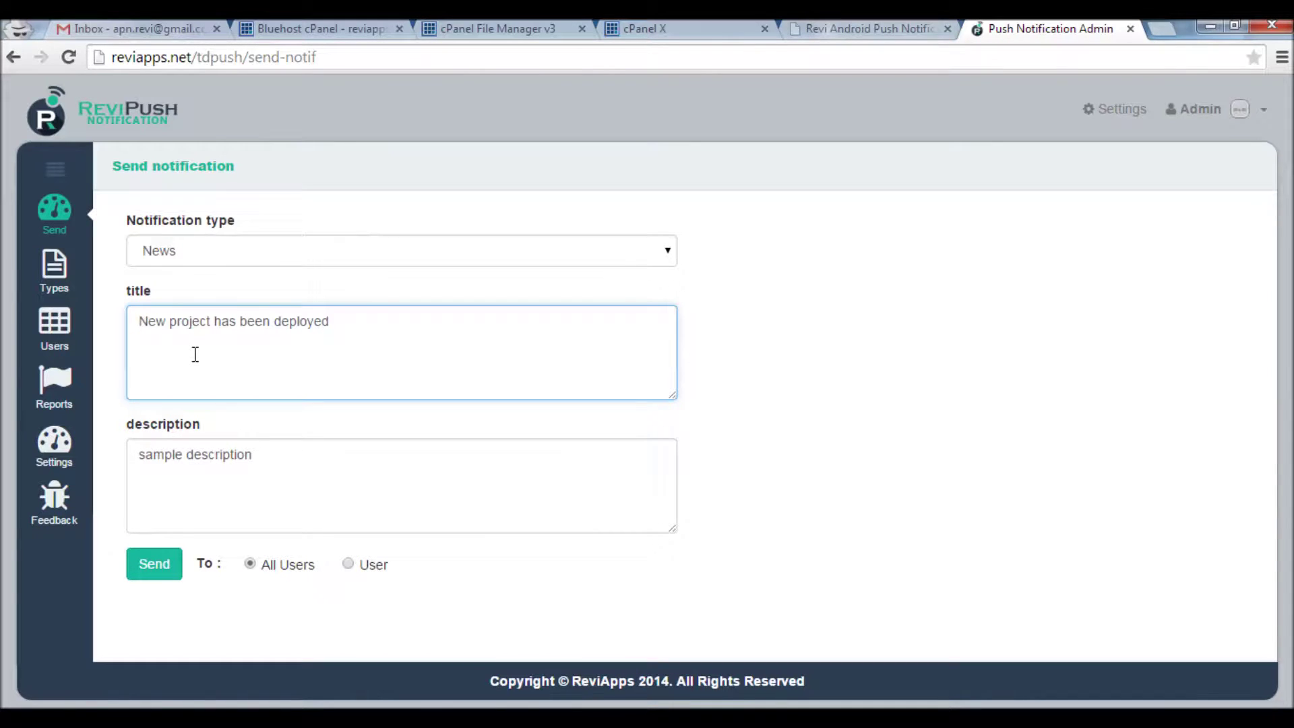
pyautogui.click(274, 452)
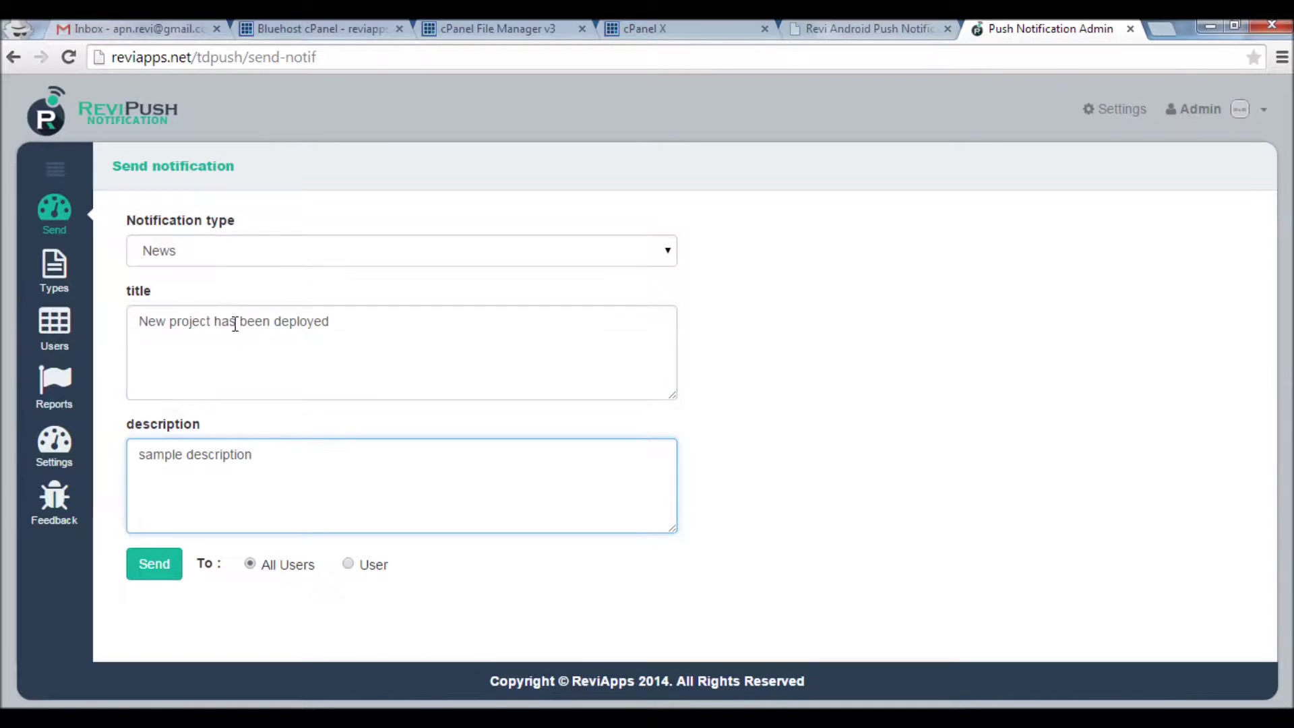
pyautogui.tripleClick(235, 324)
pyautogui.click(241, 454)
pyautogui.click(152, 564)
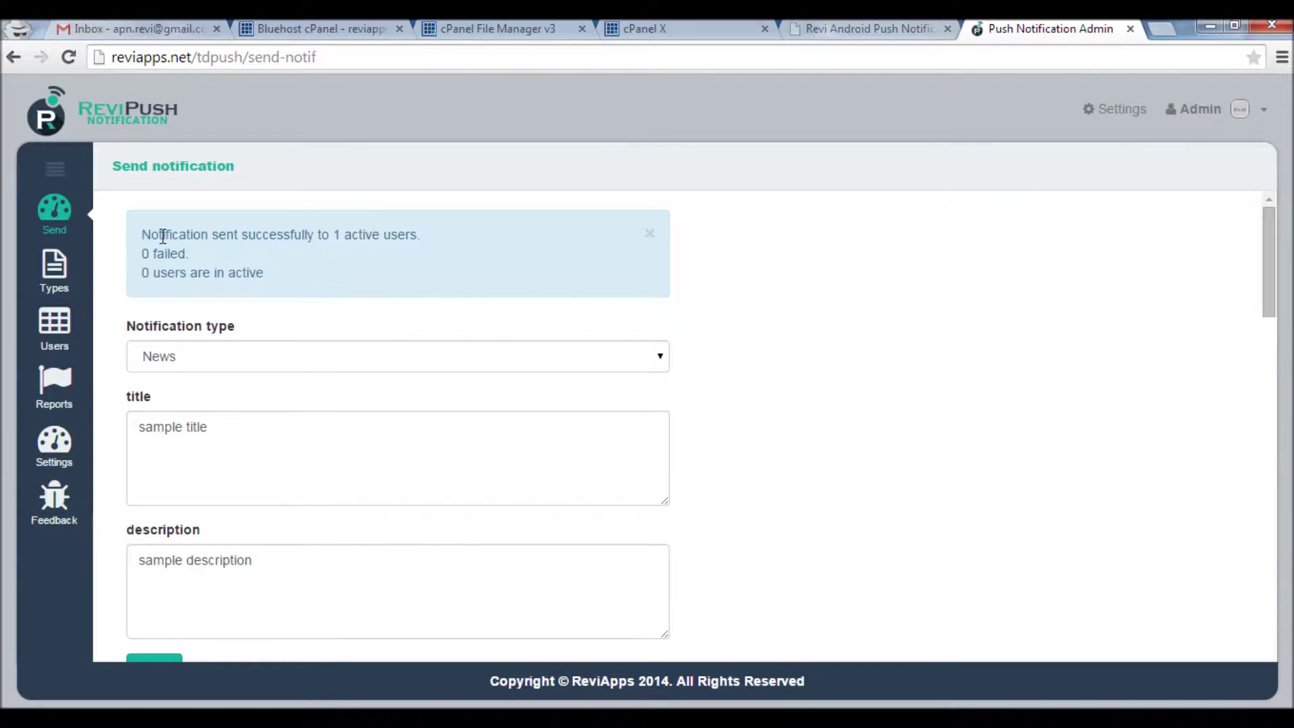
# Highlight the confirmation showing the notification reached 1 active user
pyautogui.moveTo(143, 233); pyautogui.dragTo(323, 233)
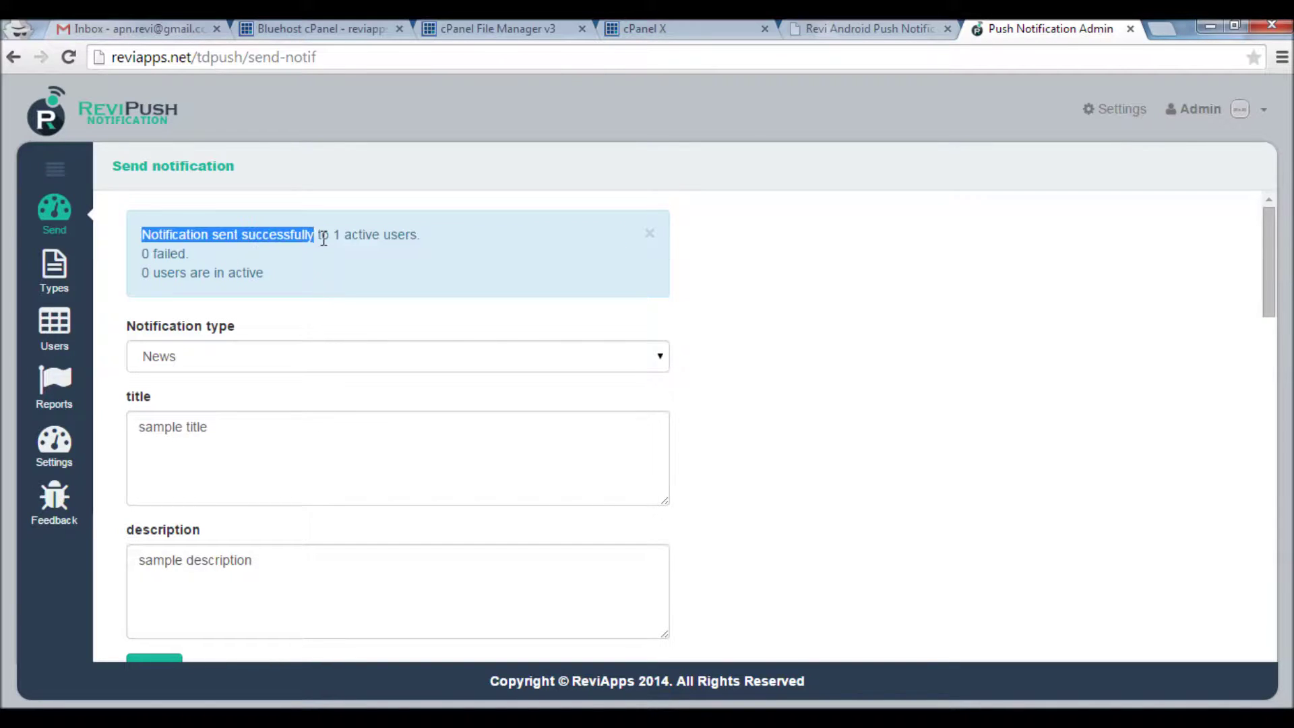
pyautogui.click(325, 245)
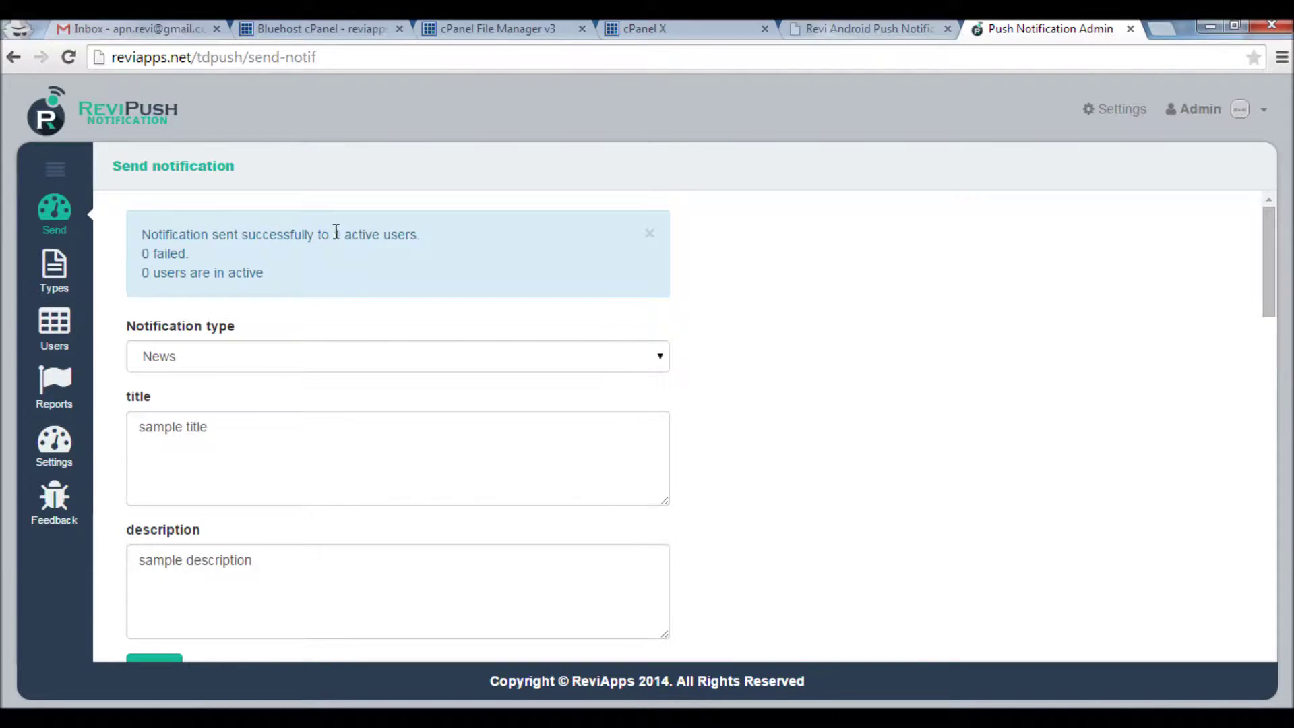
pyautogui.moveTo(333, 234); pyautogui.dragTo(411, 234)
# Open the received 'New project has been deployed' push from the emulator's notification shade
pyautogui.click(842, 637)
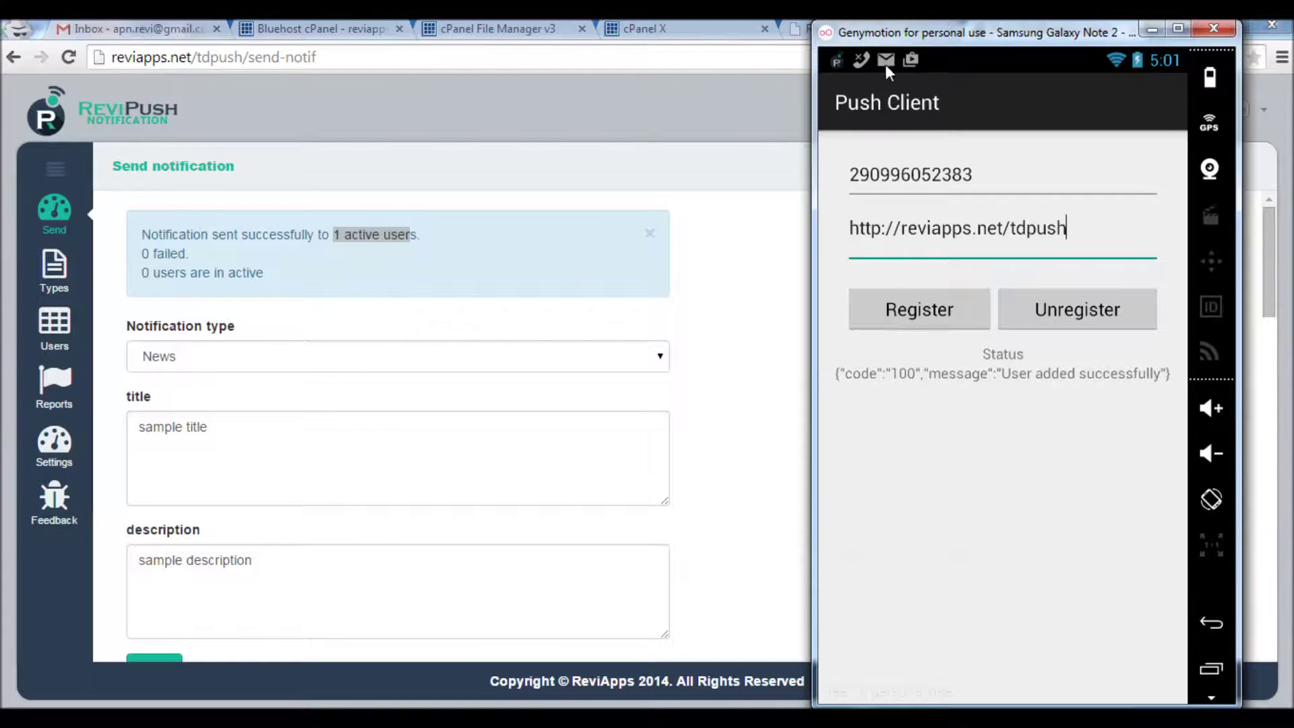
pyautogui.moveTo(884, 63); pyautogui.dragTo(947, 653)
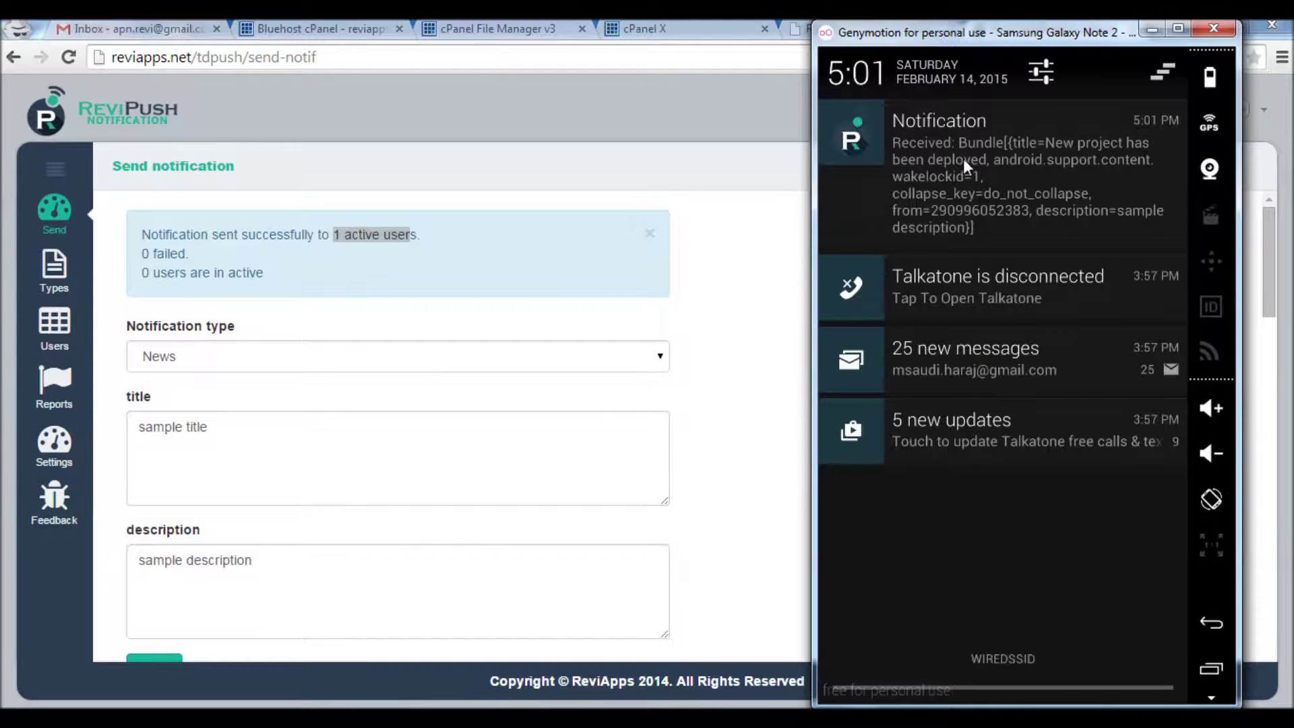
pyautogui.click(976, 172)
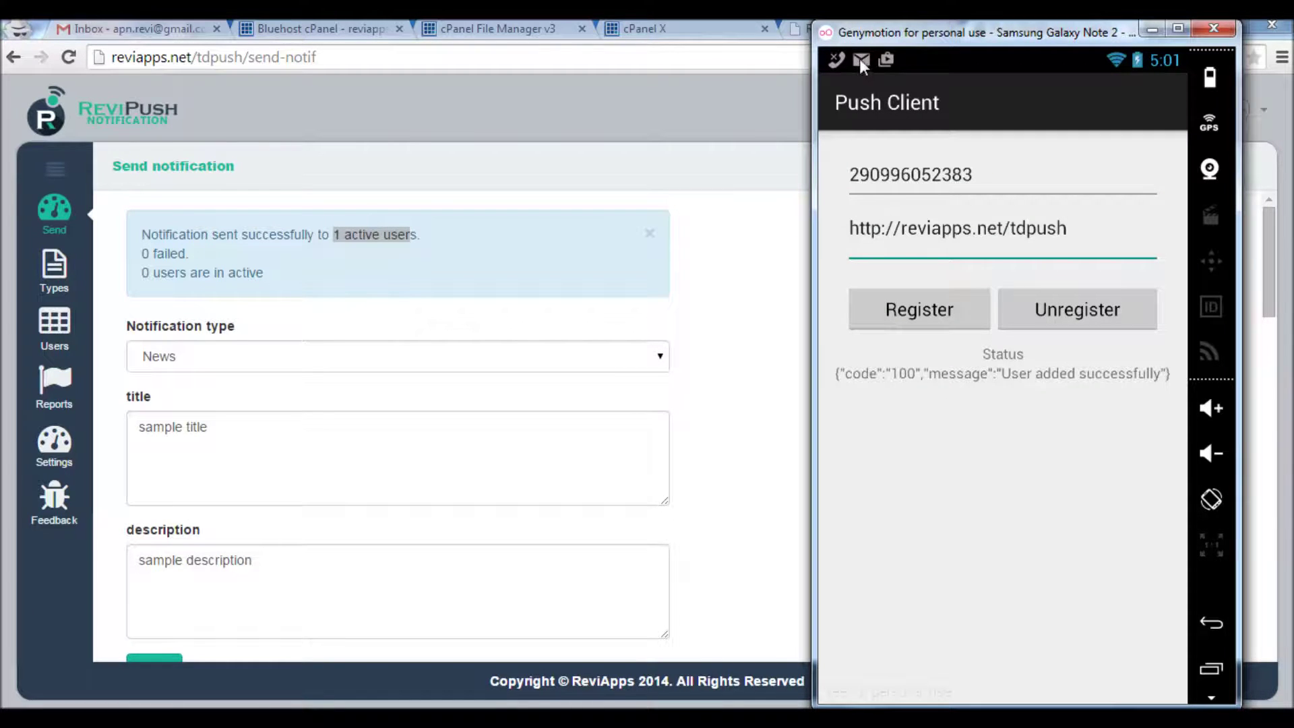
# Clear the leftover emulator notifications and dismiss the admin's send success alert
pyautogui.moveTo(860, 59); pyautogui.dragTo(888, 281)
pyautogui.moveTo(1164, 323); pyautogui.dragTo(1158, 103)
pyautogui.moveTo(1065, 66); pyautogui.dragTo(1068, 693)
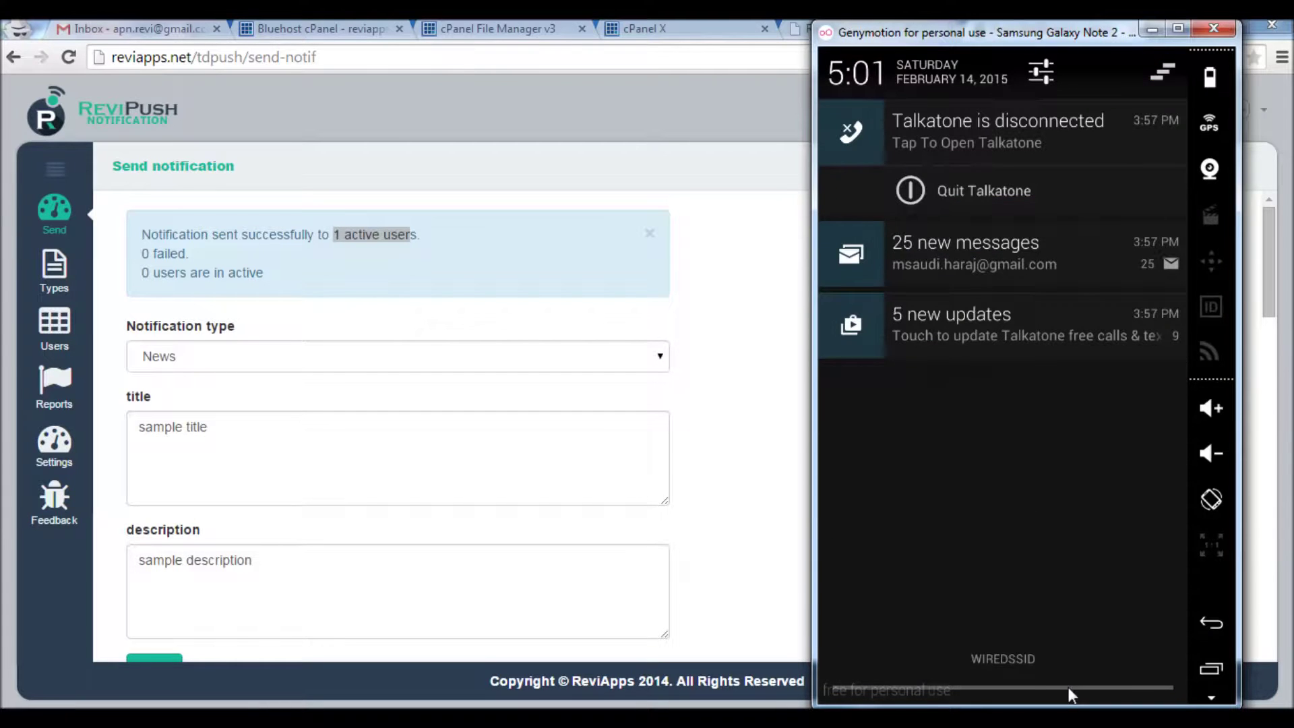
pyautogui.click(1166, 70)
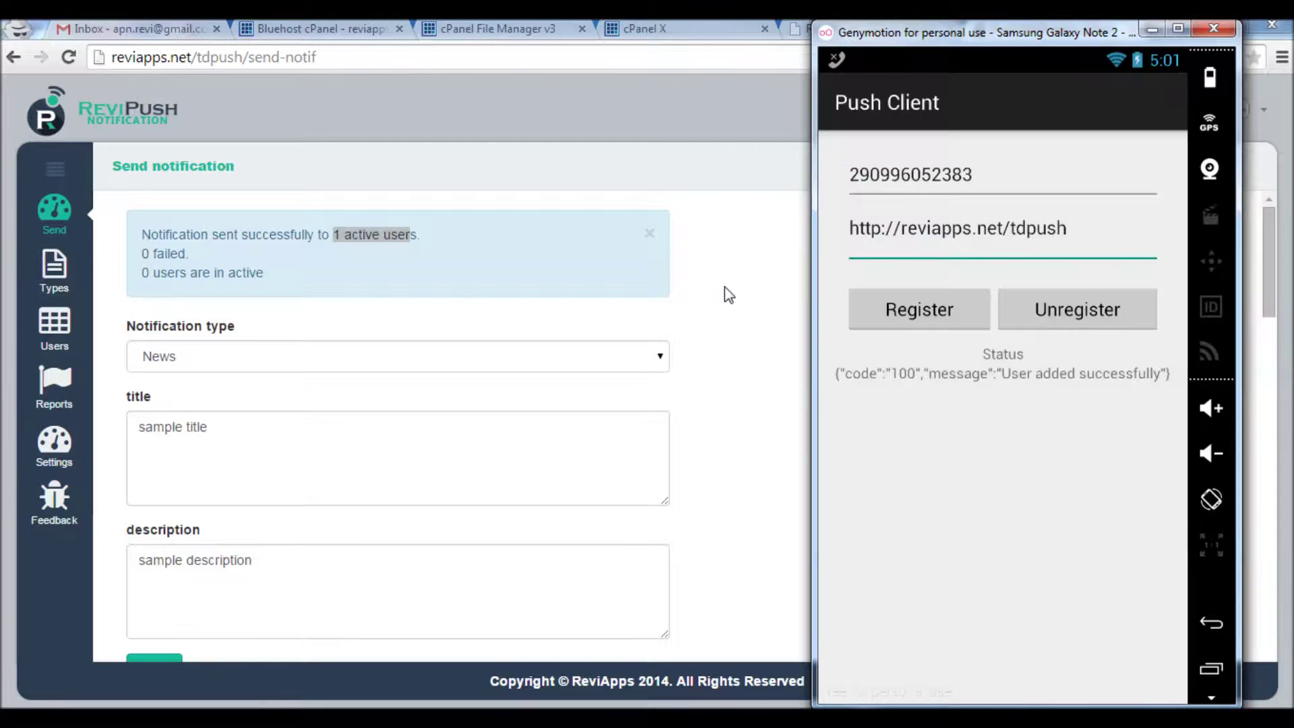
pyautogui.click(725, 286)
pyautogui.click(648, 234)
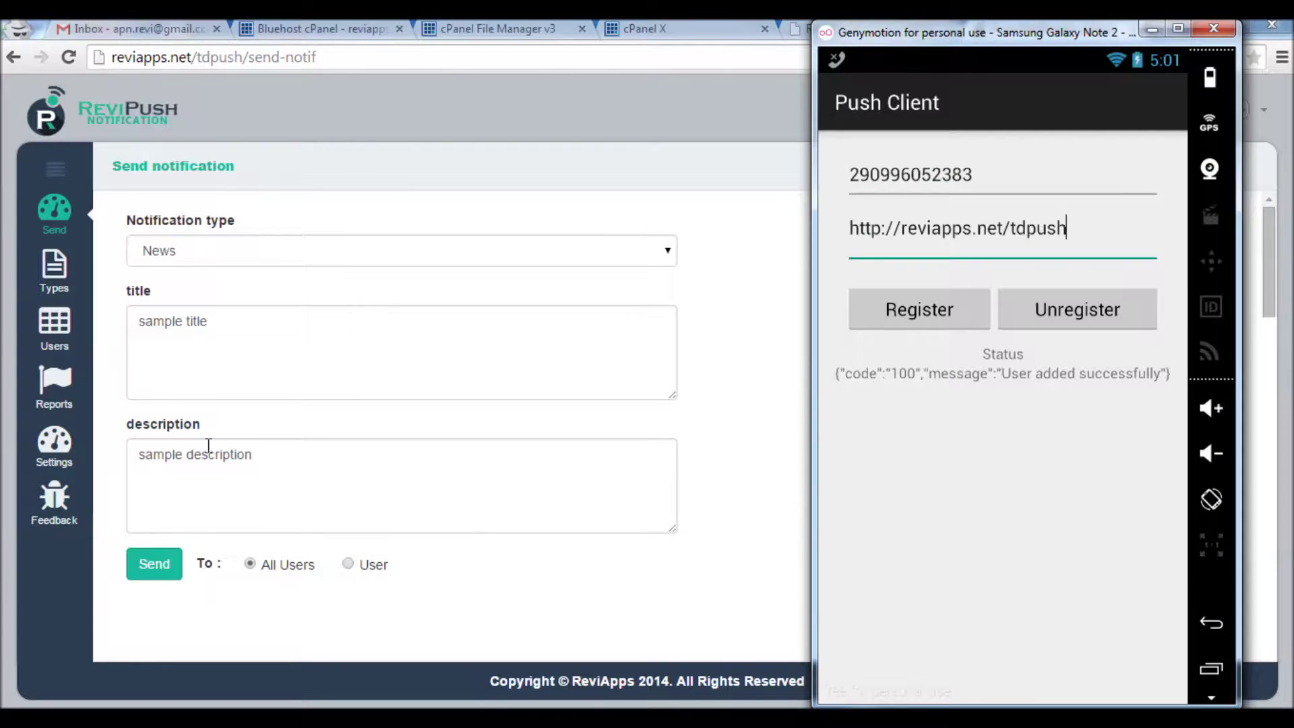
# Send a News push with 'sample title2' and 'sample description2', then open it on the emulator
pyautogui.click(241, 312)
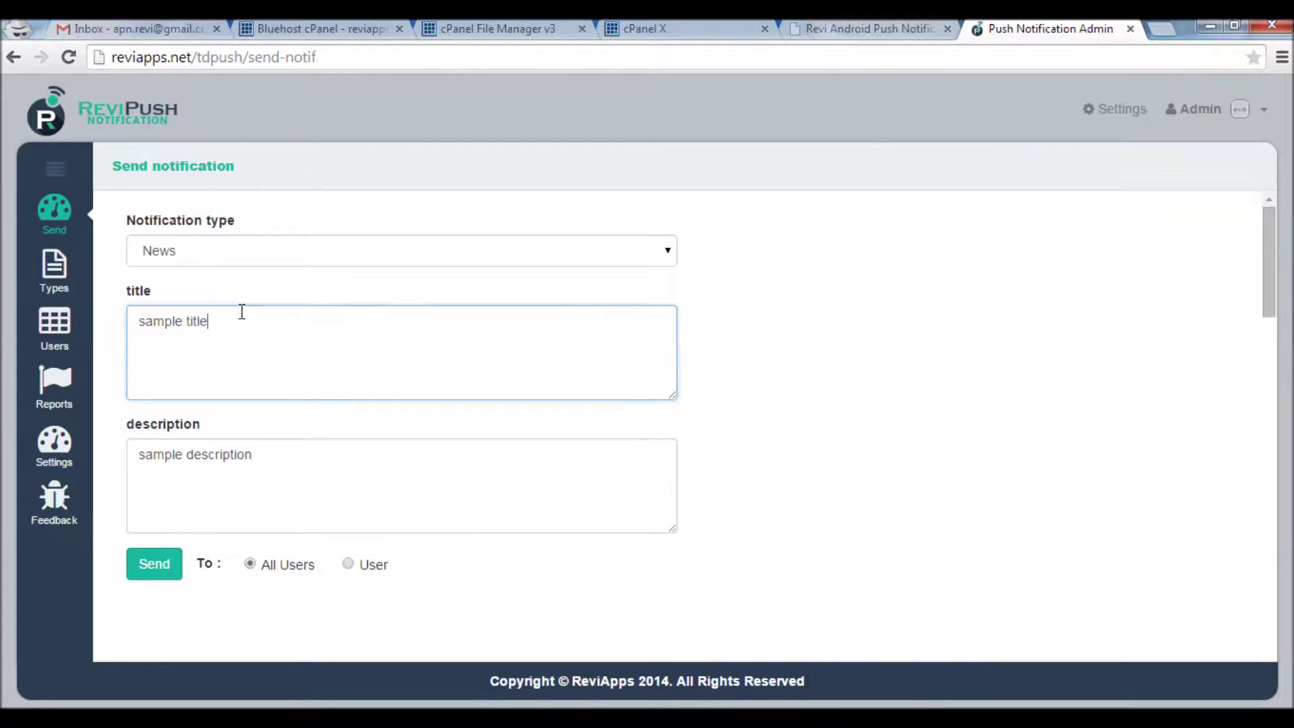
pyautogui.write('2')
pyautogui.click(282, 458)
pyautogui.write('2')
pyautogui.click(176, 574)
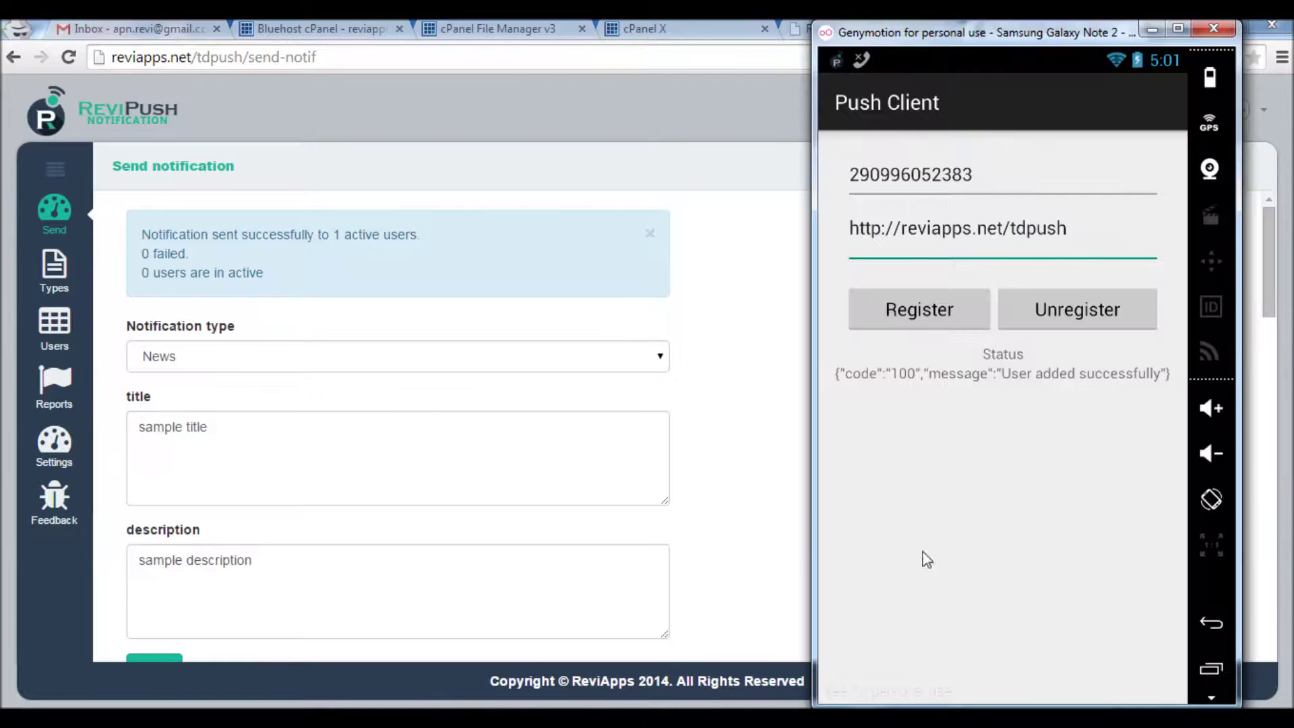
pyautogui.moveTo(875, 85); pyautogui.dragTo(863, 590)
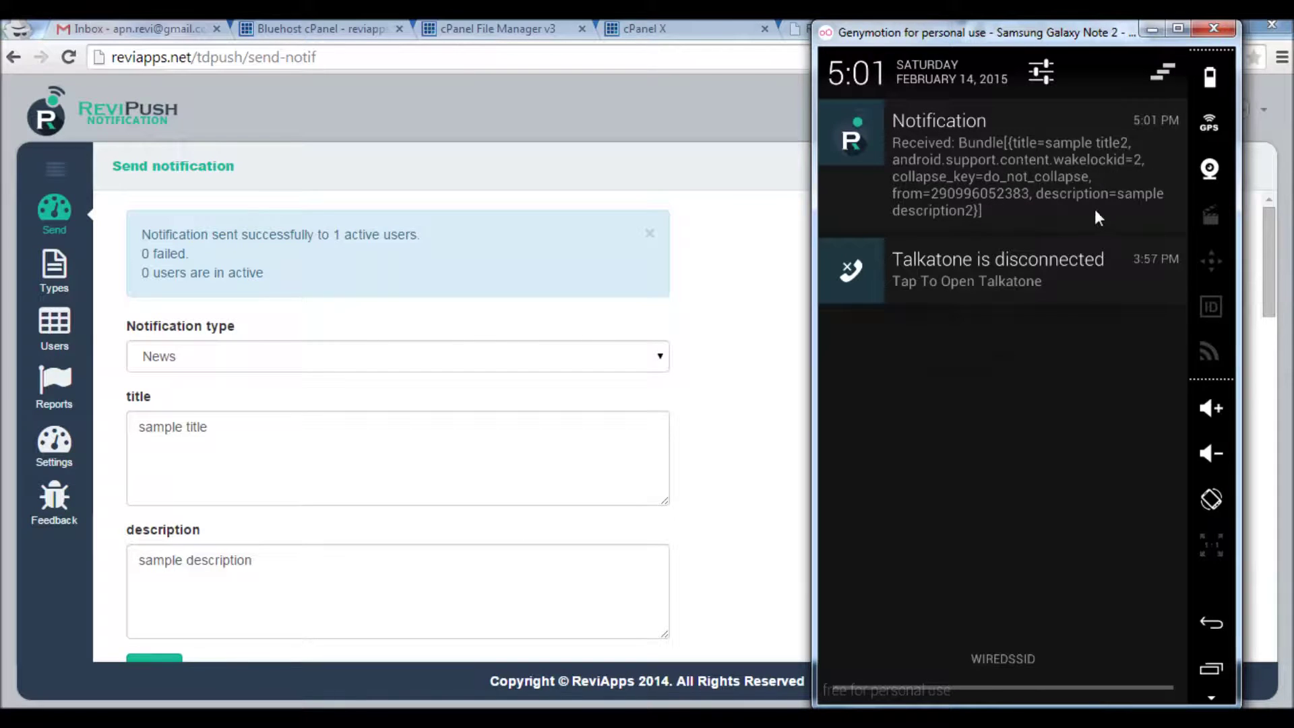
pyautogui.click(1003, 179)
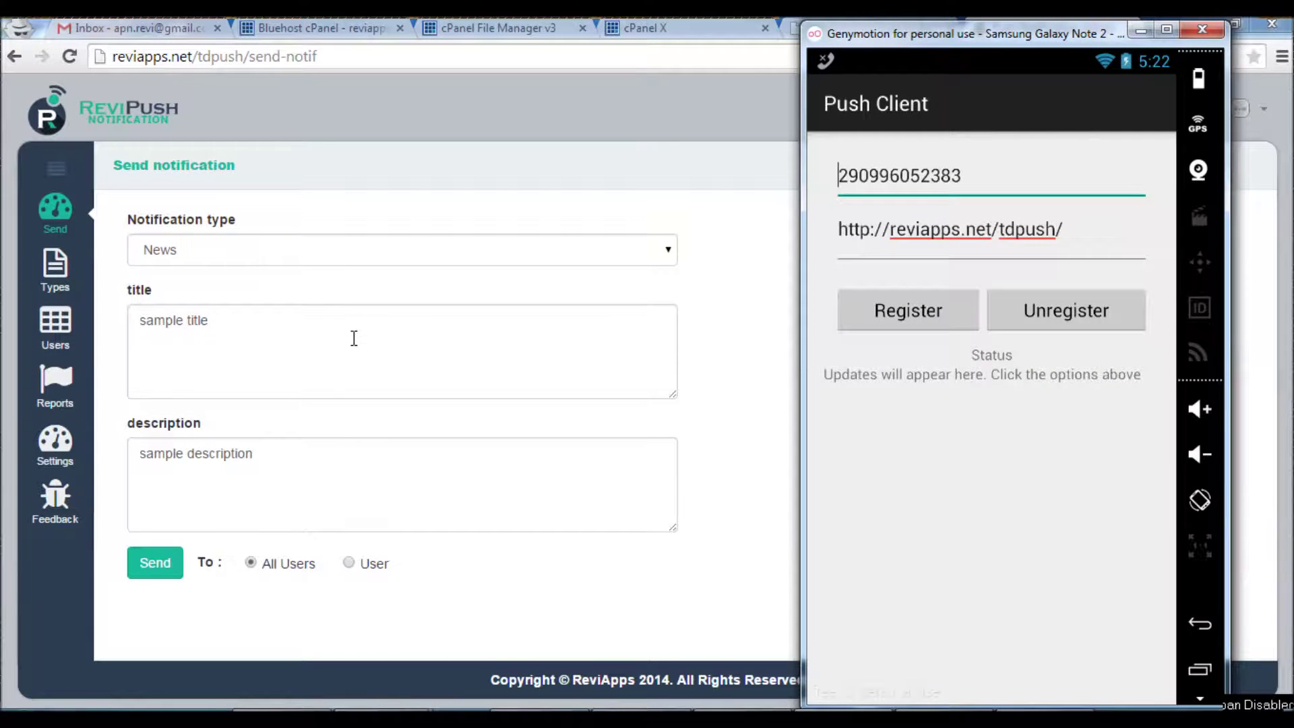
# Start a new notification type named update with a version field of 1.4
pyautogui.click(56, 280)
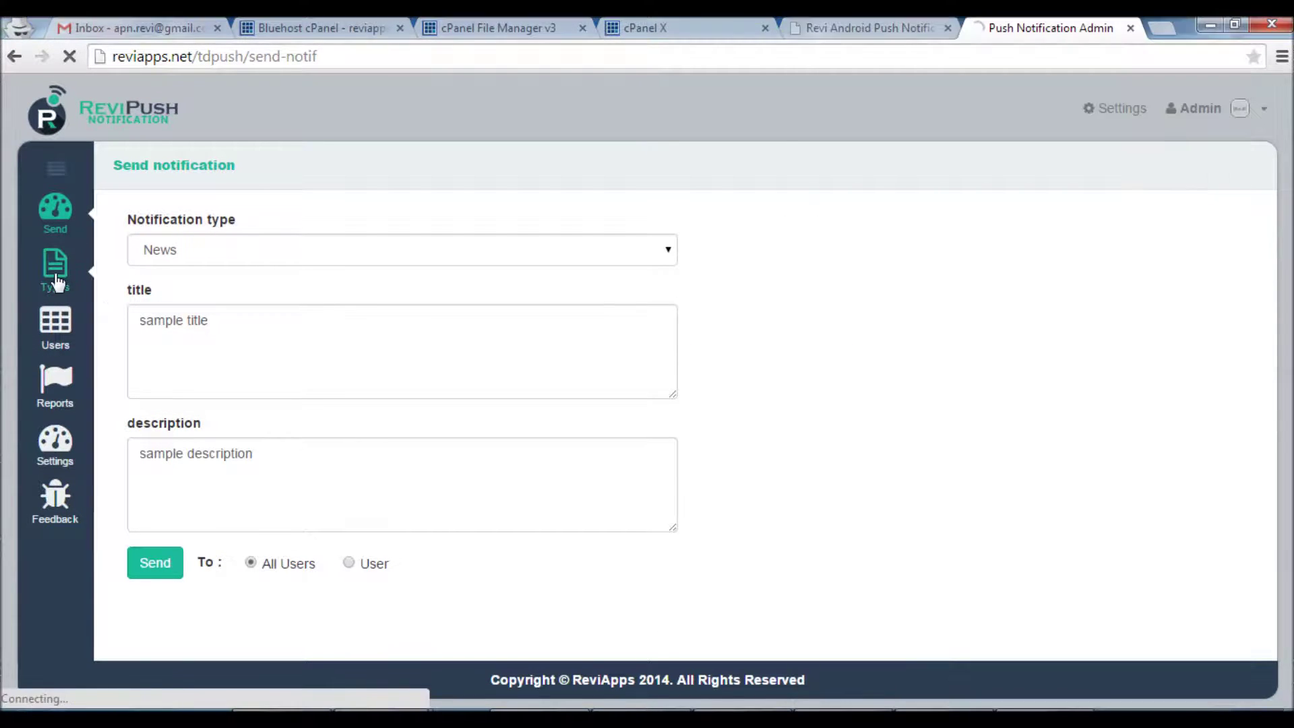
pyautogui.click(289, 174)
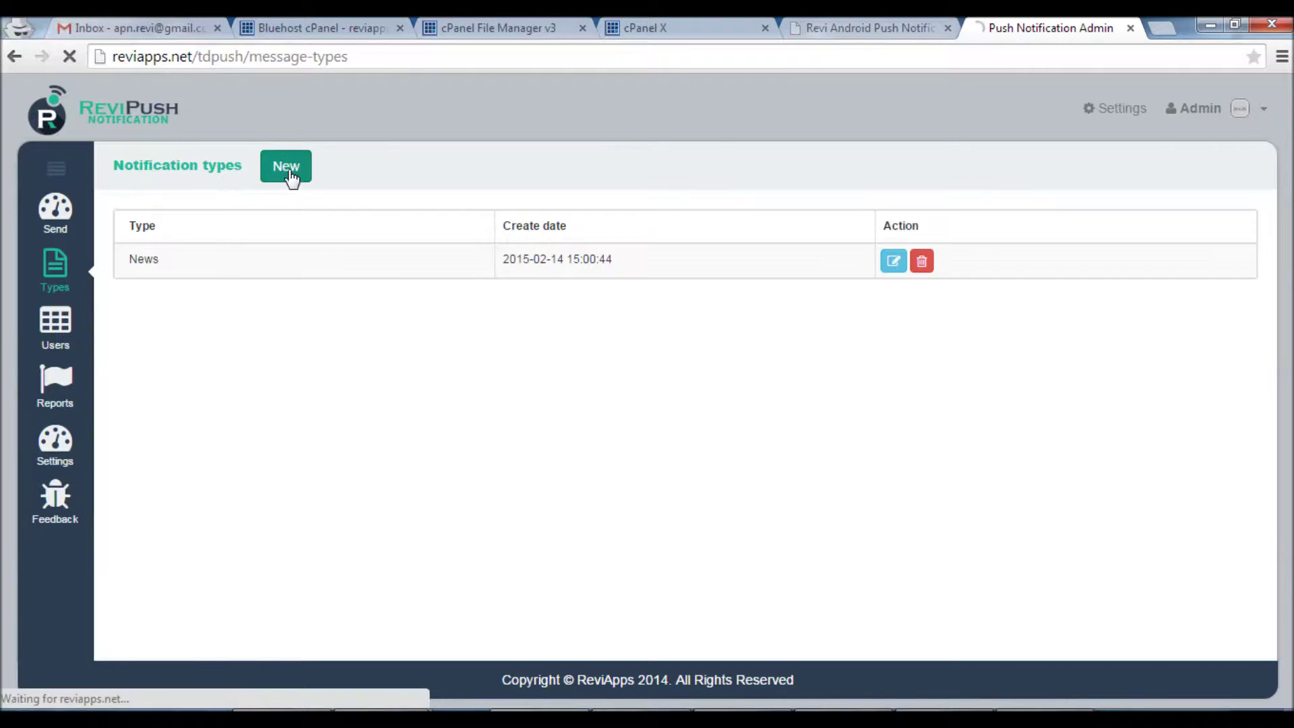
pyautogui.click(202, 263)
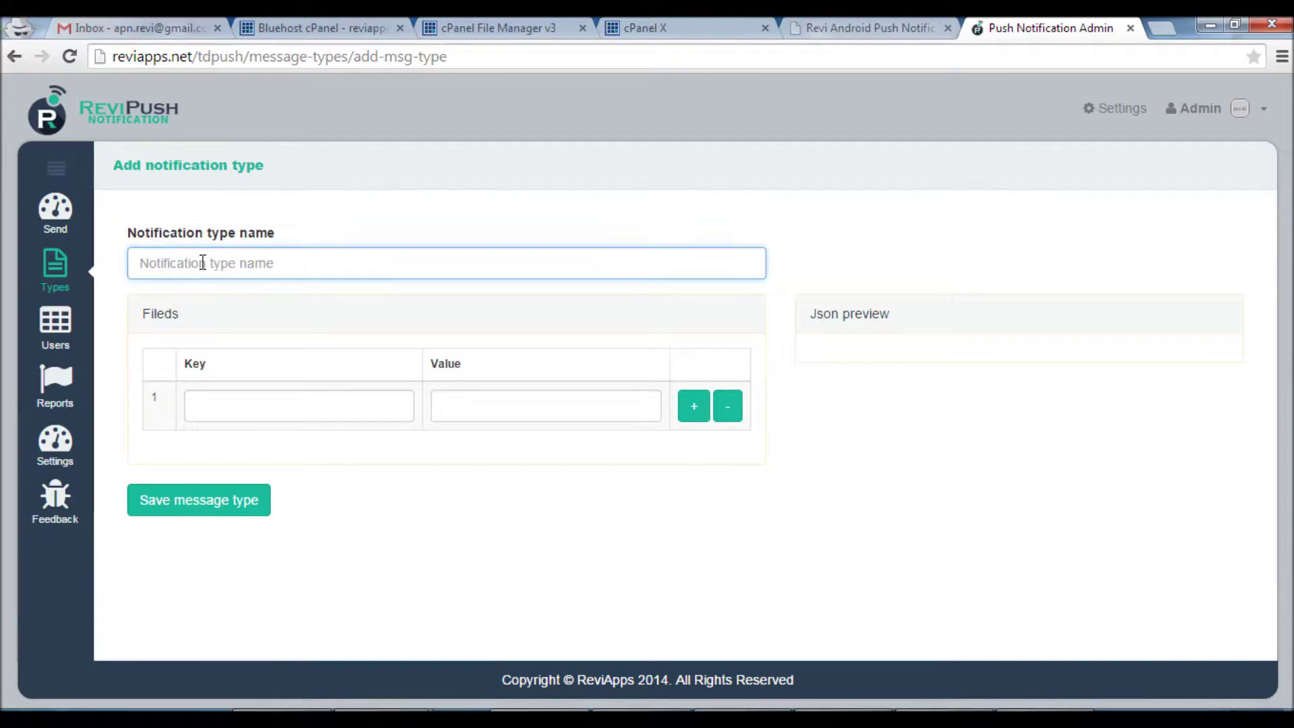
pyautogui.write('update')
pyautogui.click(211, 398)
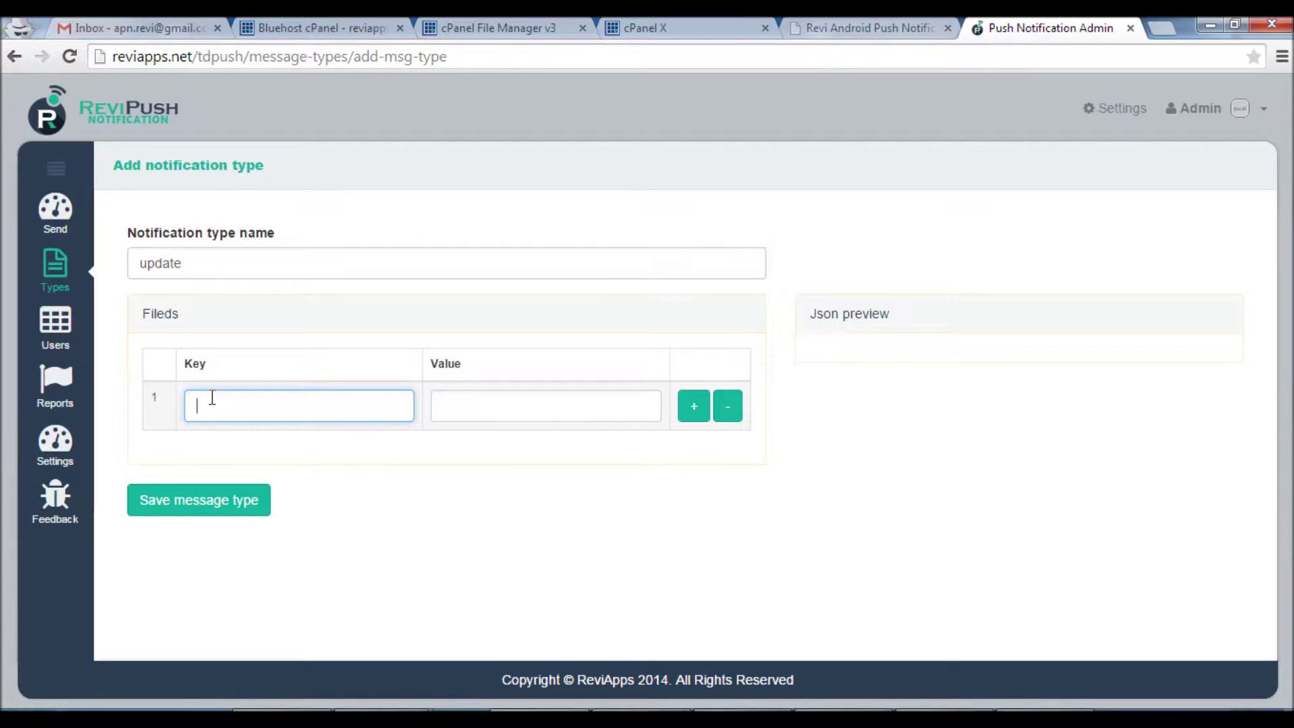
pyautogui.write('version')
pyautogui.press('Tab')
pyautogui.write('1.4')
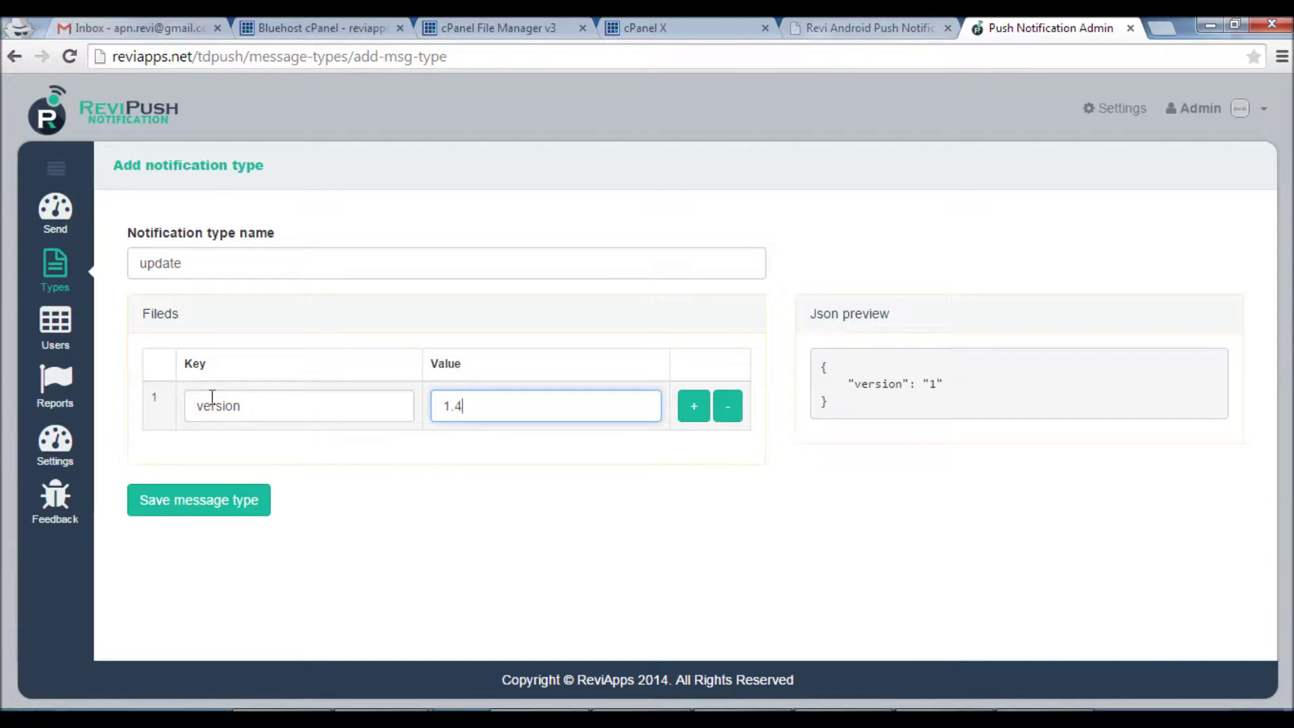
# Add a required field with value 1, save the update type, and dismiss the alert
pyautogui.press('Tab')
pyautogui.press('Return')
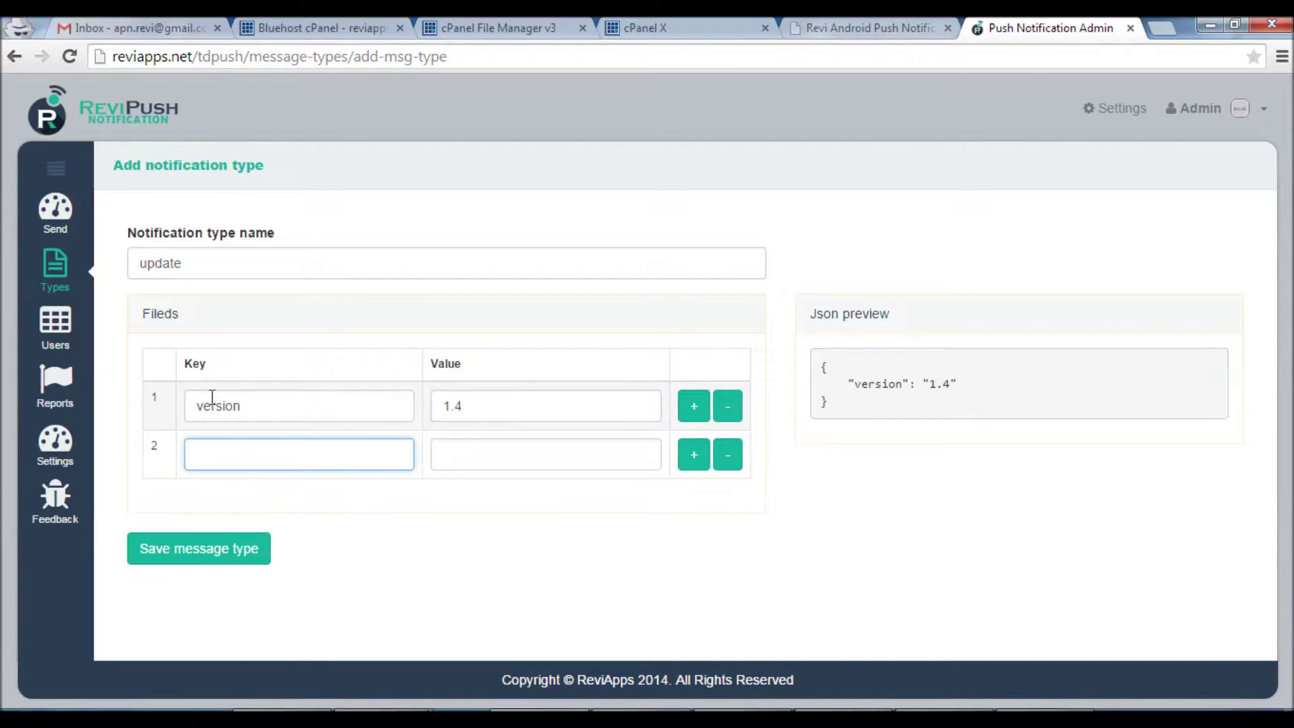
pyautogui.write('required')
pyautogui.press('Tab')
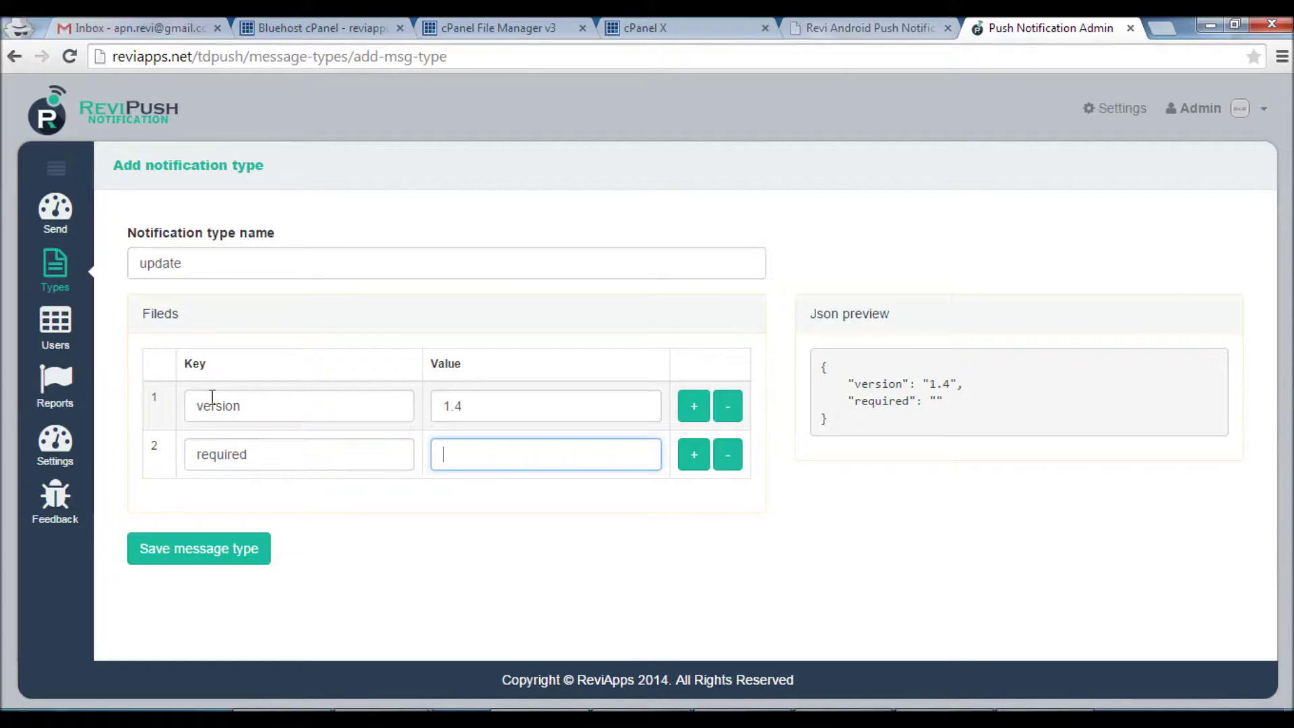
pyautogui.write('1')
pyautogui.click(206, 551)
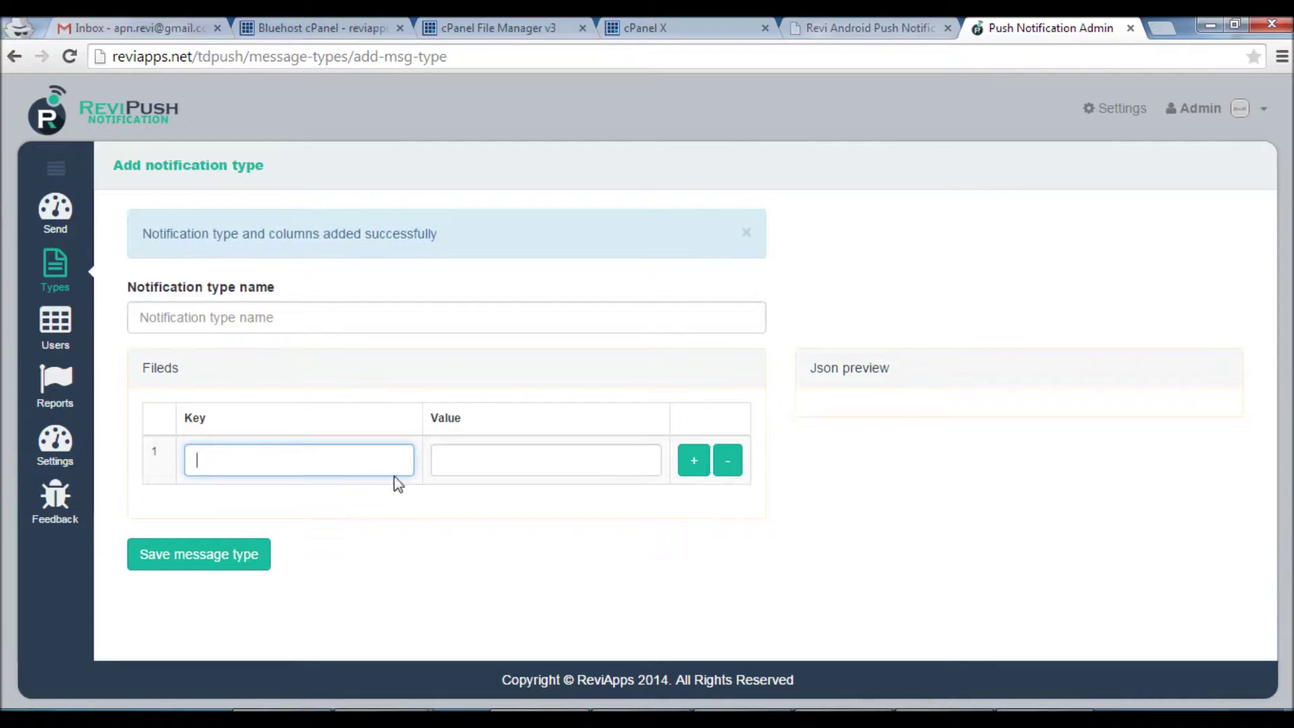
pyautogui.click(745, 233)
# Send an update notification to all users with version 1.5 and required 1
pyautogui.click(65, 222)
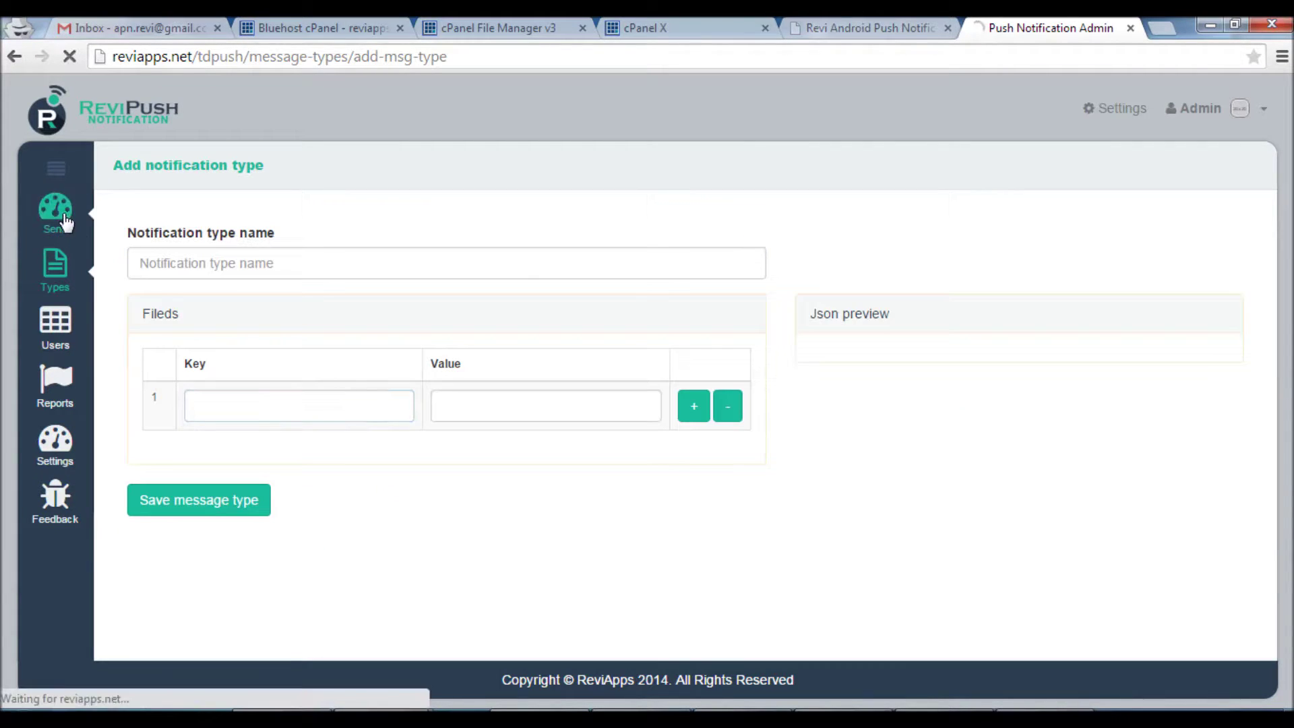
pyautogui.click(250, 250)
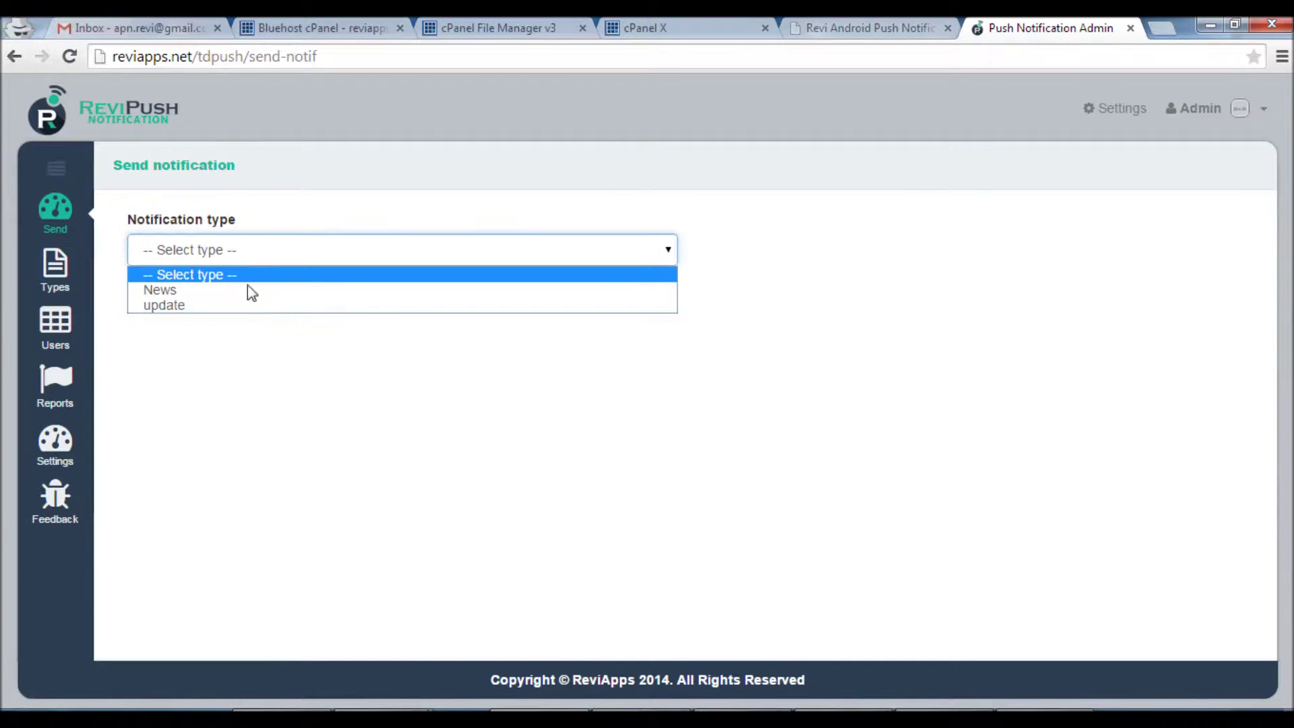
pyautogui.click(244, 307)
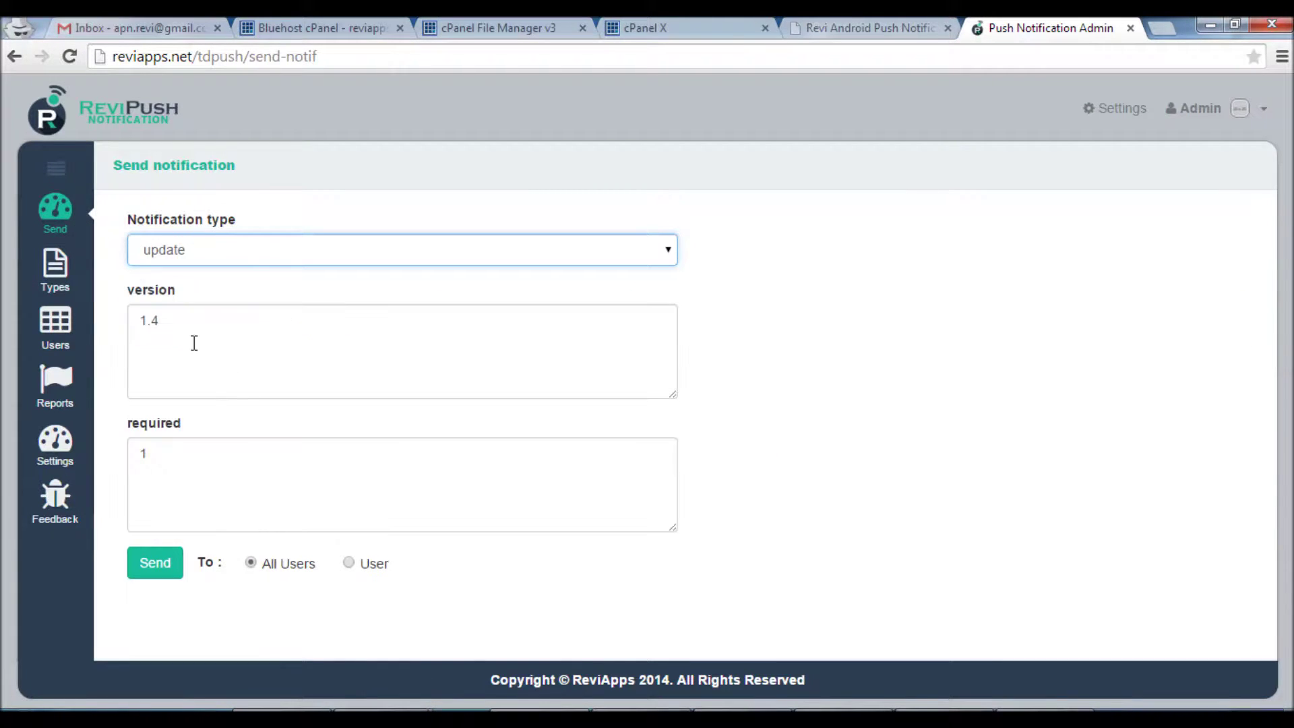
pyautogui.moveTo(167, 316); pyautogui.dragTo(154, 315)
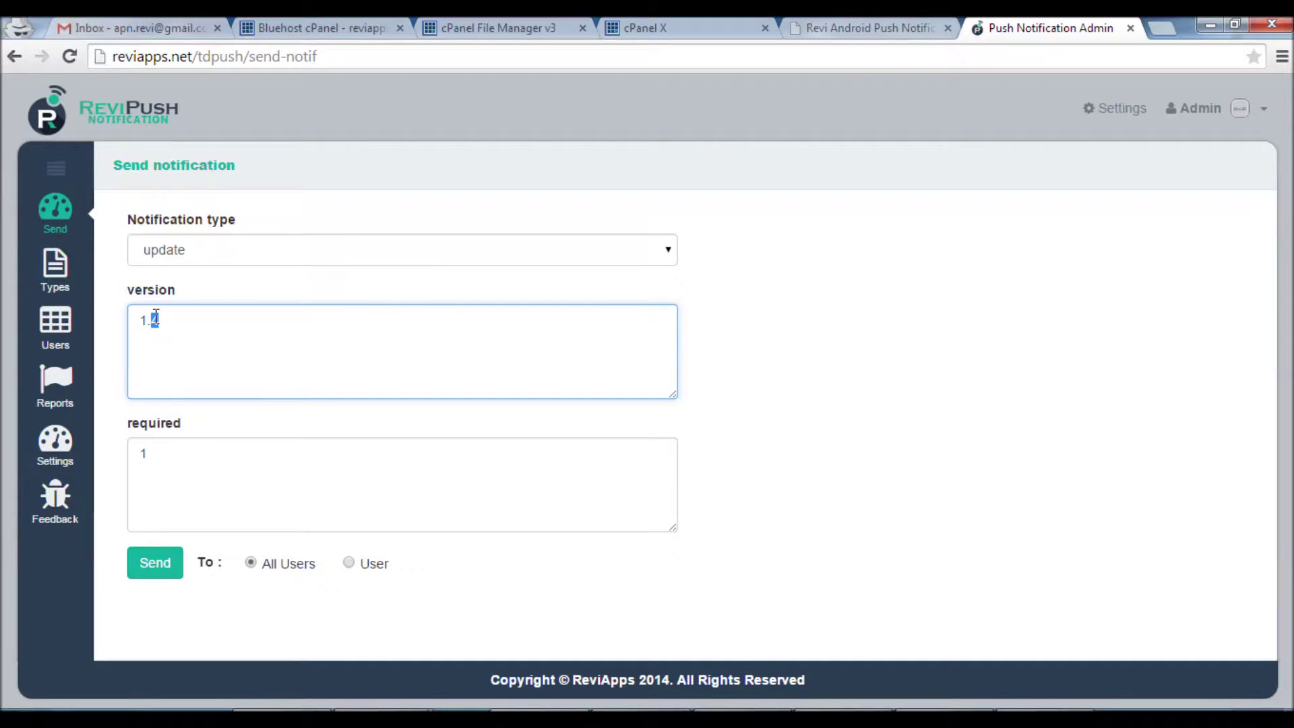
pyautogui.write('5')
pyautogui.click(171, 458)
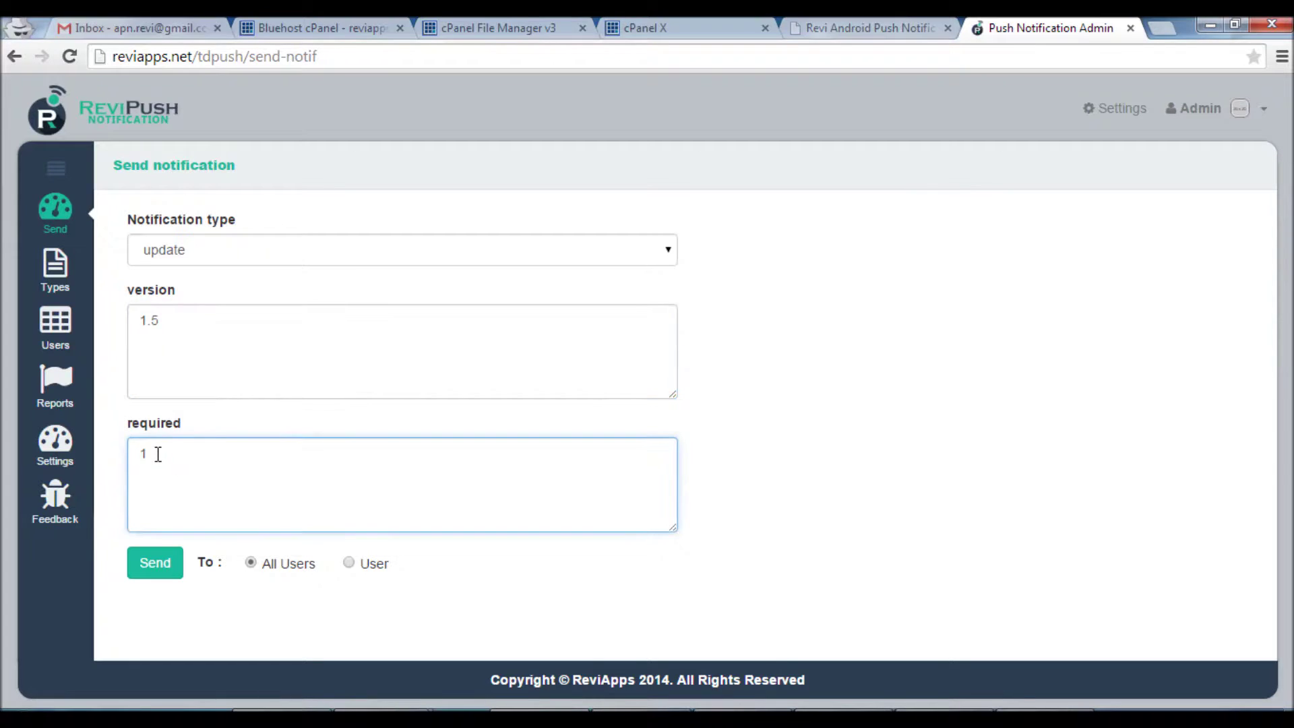
pyautogui.moveTo(156, 451); pyautogui.dragTo(136, 447)
pyautogui.click(156, 566)
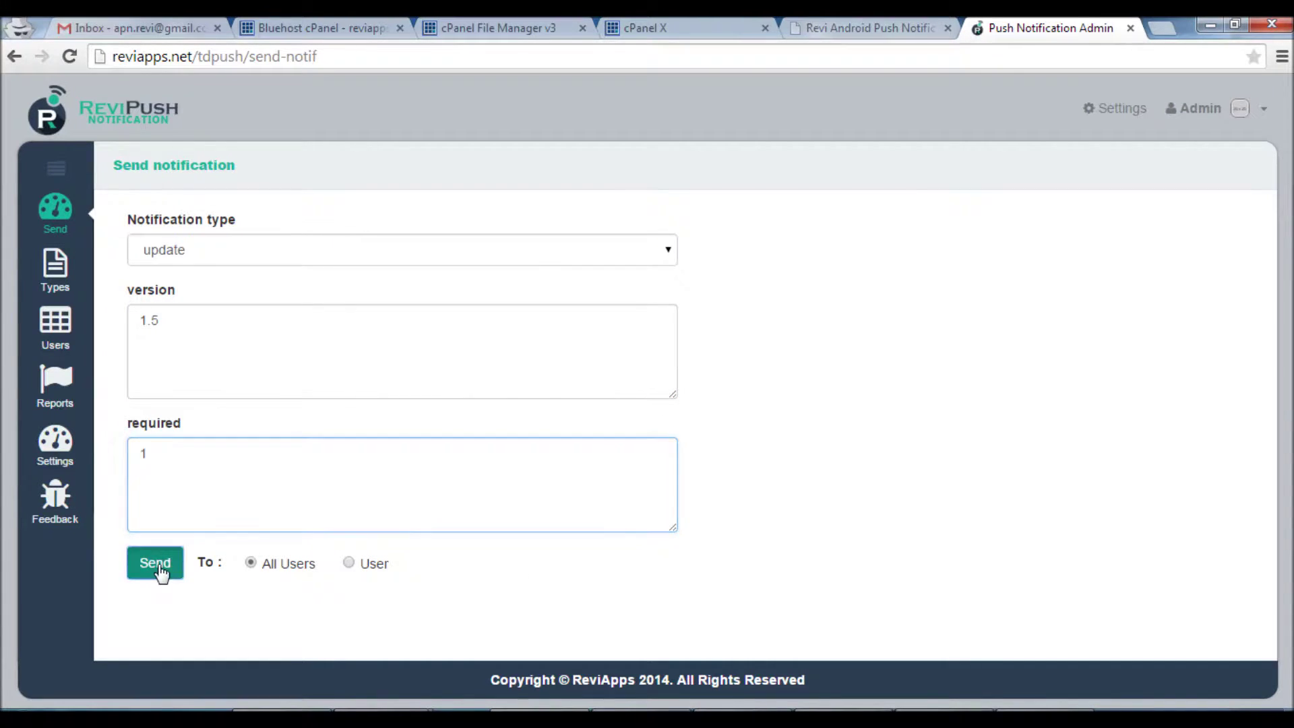
pyautogui.hotkey('alt', 'Tab')
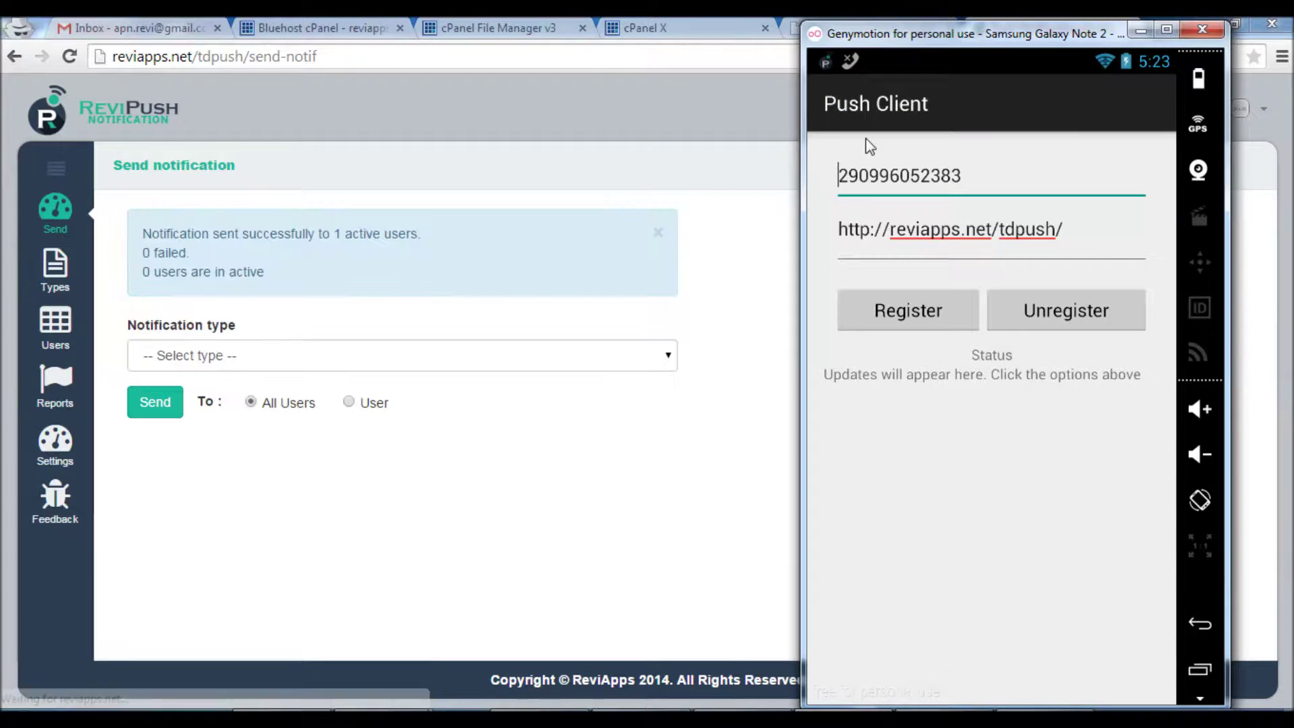
# Open the version 1.5 update push on the emulator, dismiss the admin alert, and view Users
pyautogui.moveTo(881, 59); pyautogui.dragTo(987, 672)
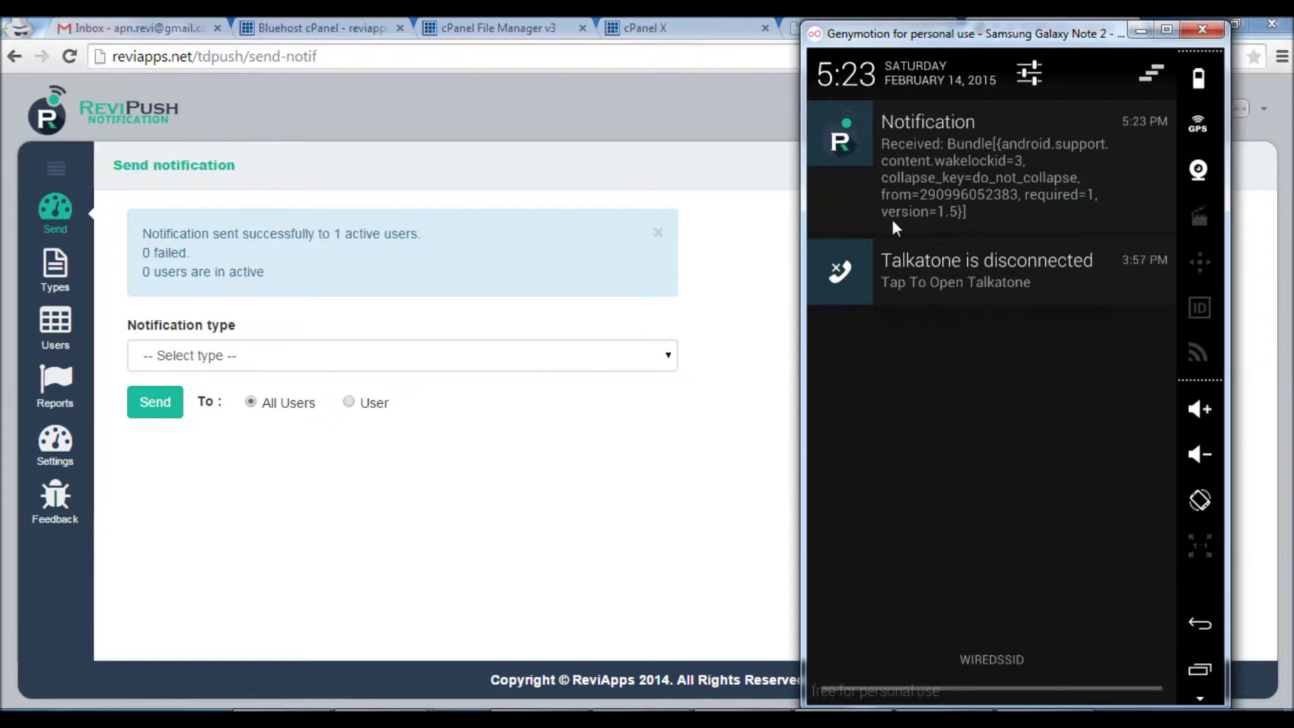
pyautogui.click(947, 190)
pyautogui.click(419, 453)
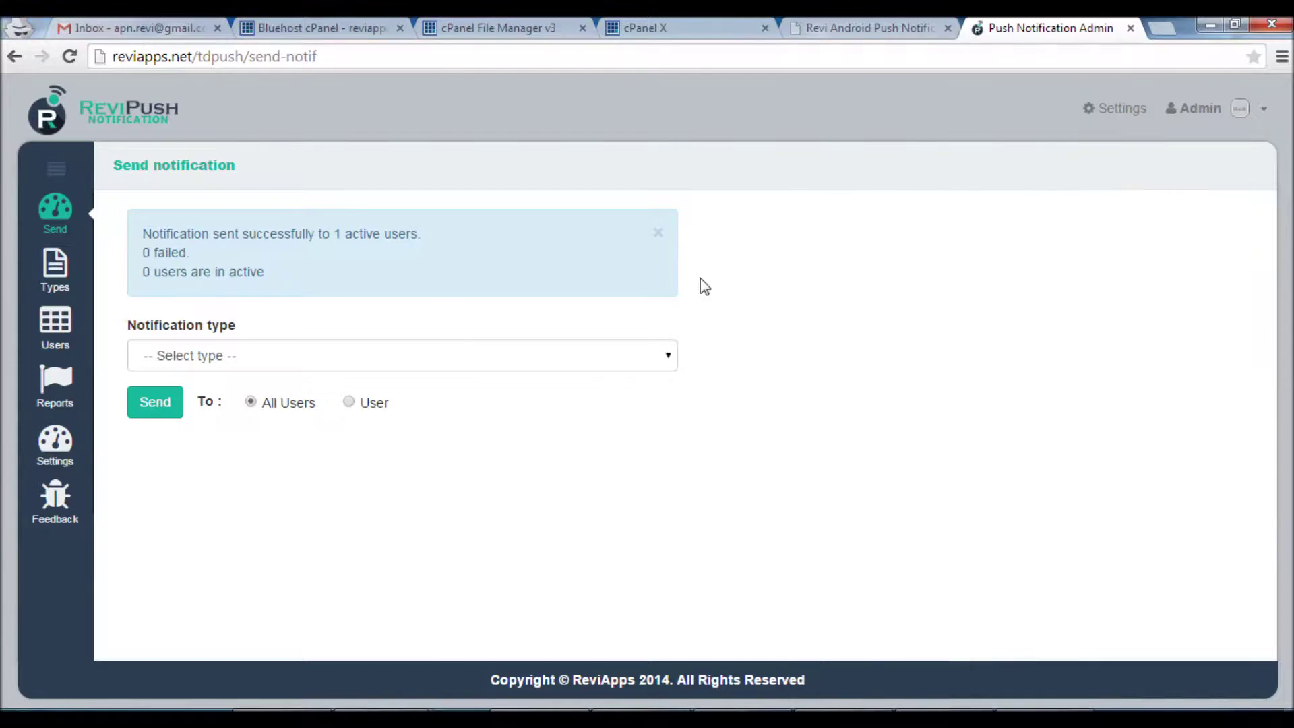
pyautogui.click(658, 232)
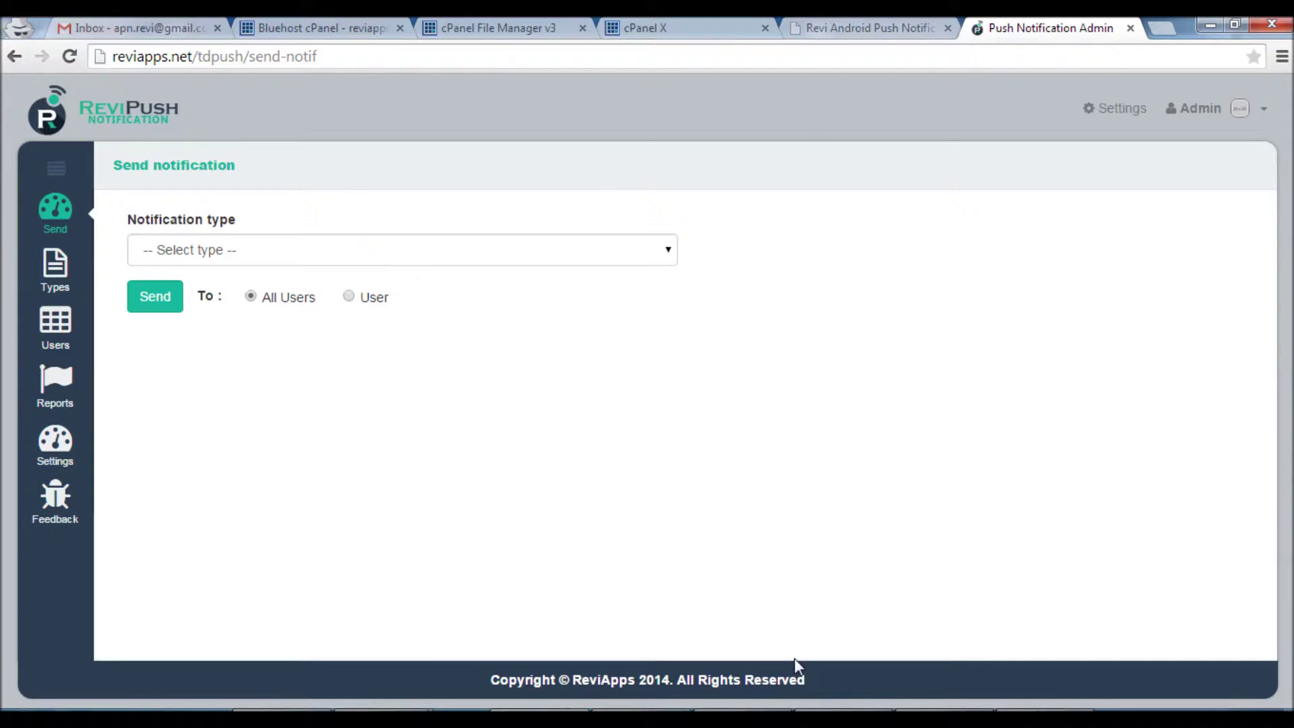
pyautogui.hotkey('alt', 'Tab')
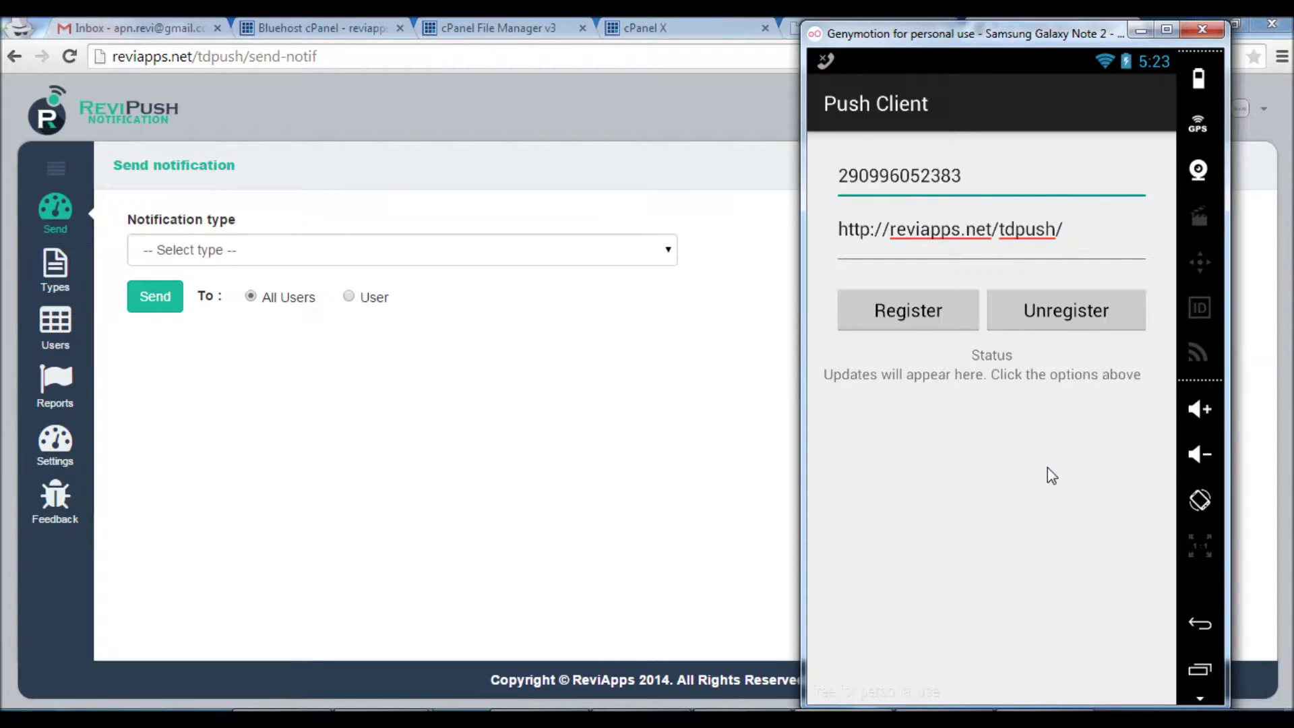
pyautogui.click(67, 329)
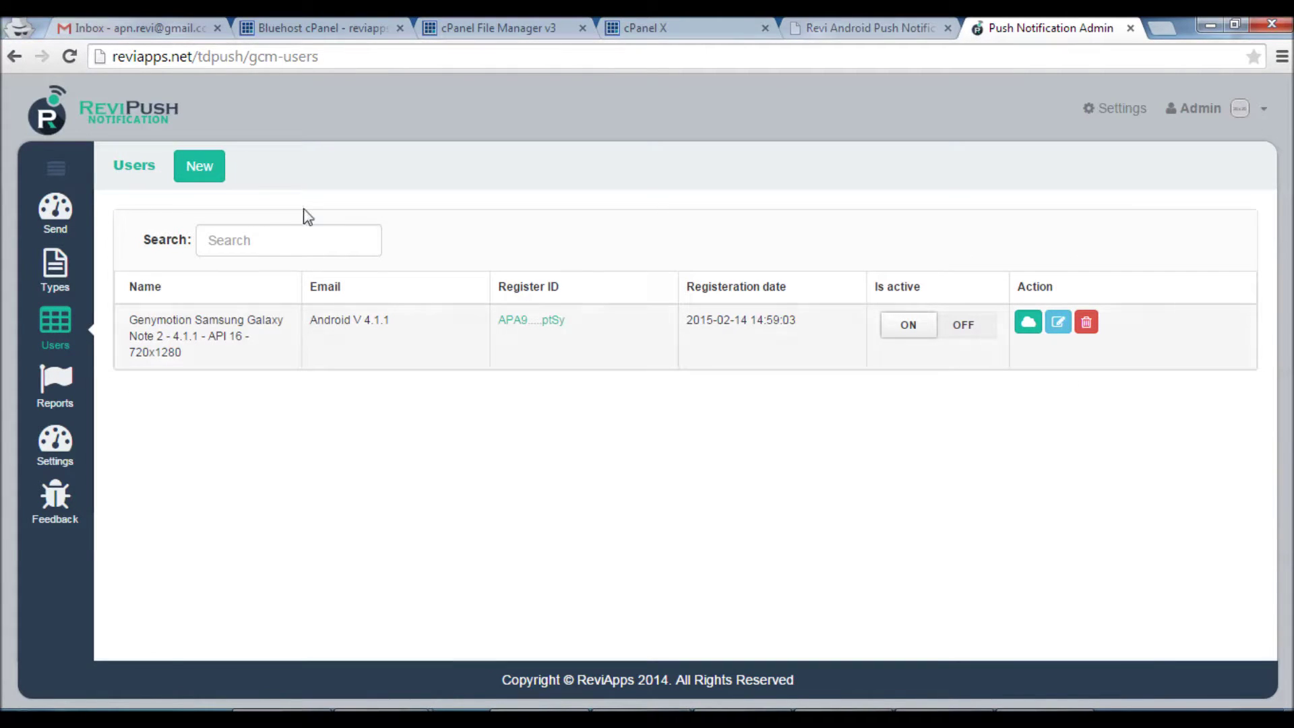
# Add and save test user 'user1' with a made-up register ID and an e-mail address
pyautogui.click(206, 172)
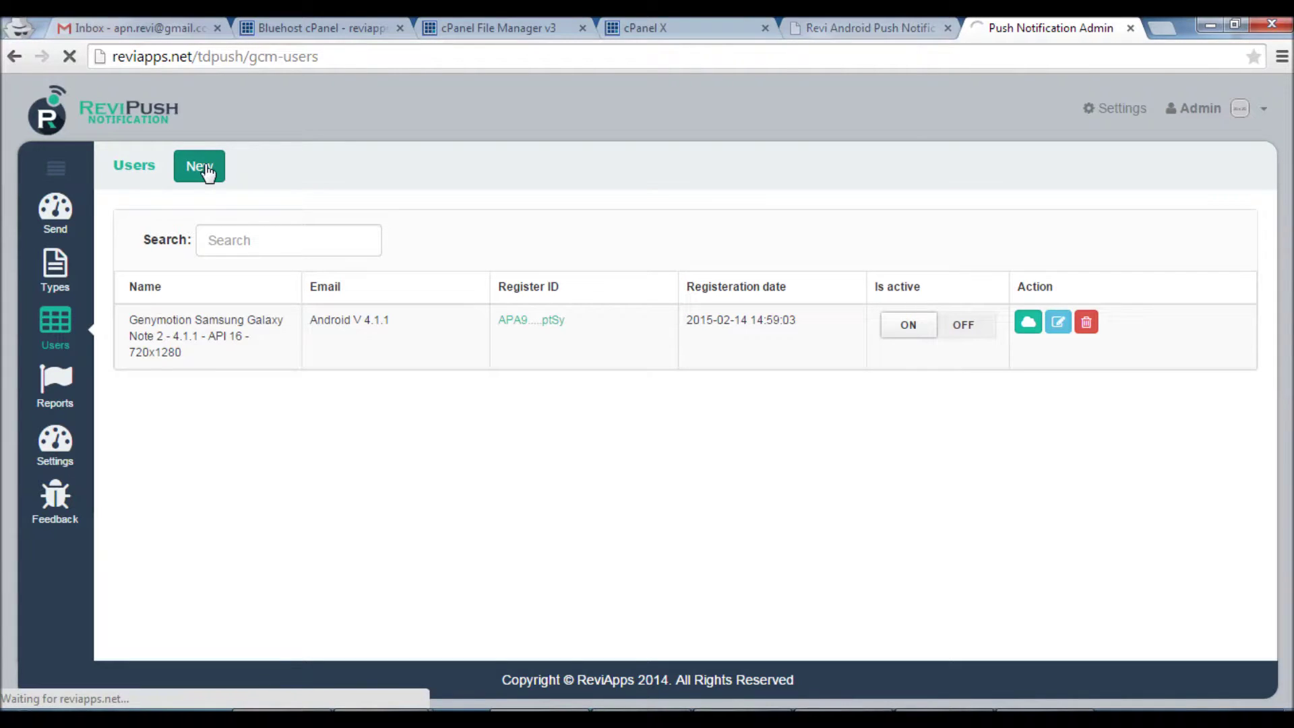
pyautogui.click(233, 243)
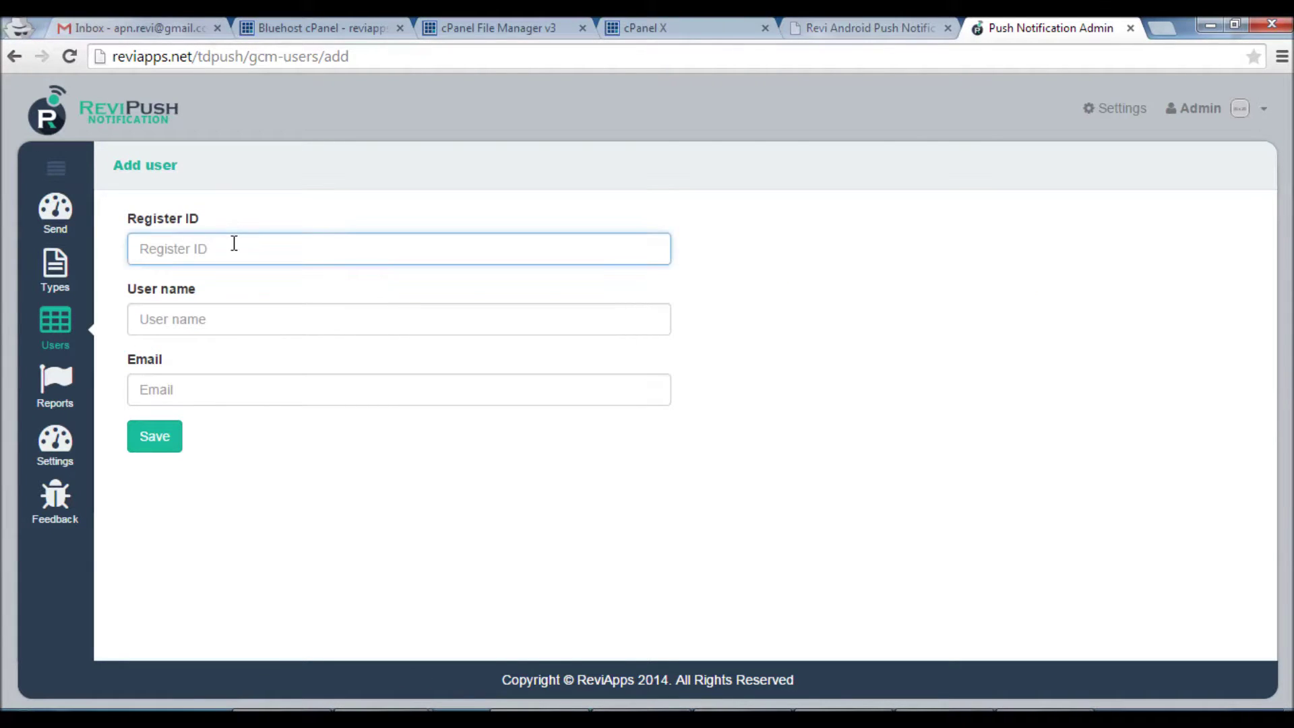
pyautogui.write('ftysdjhw23t462wjrbg234')
pyautogui.click(190, 321)
pyautogui.write('u')
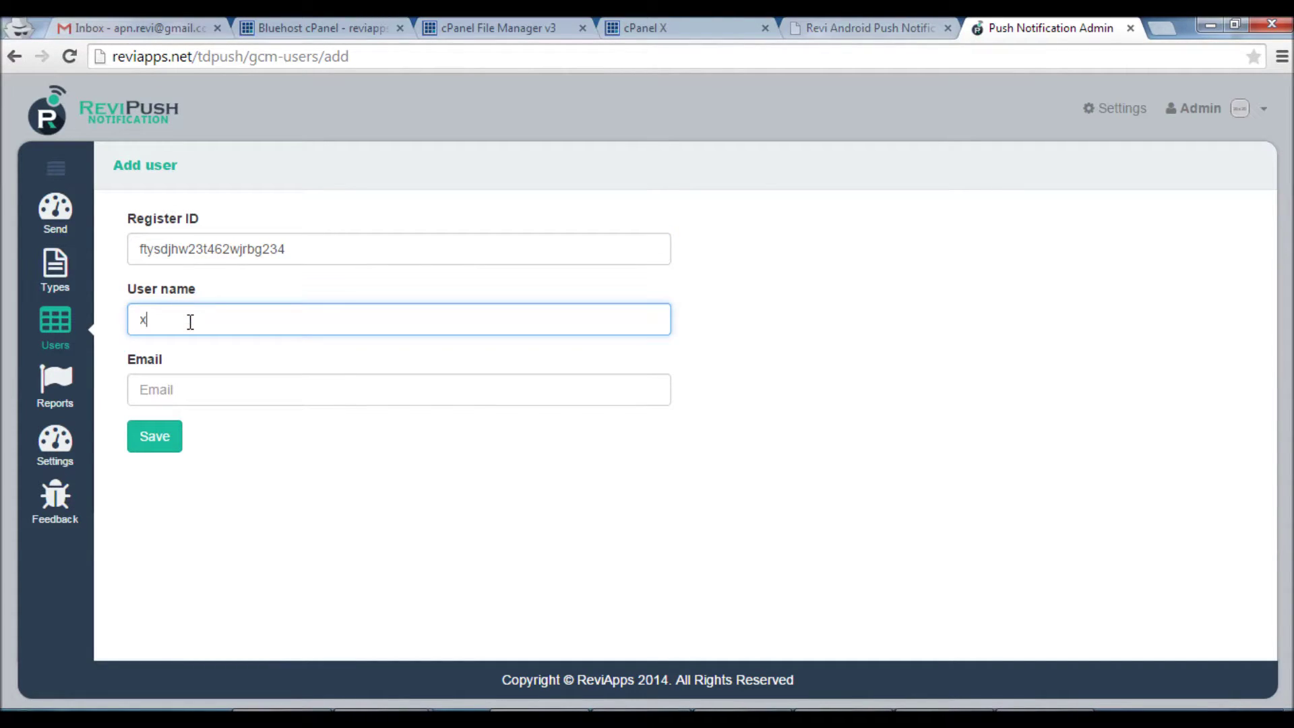
pyautogui.press('BackSpace')
pyautogui.write('user1')
pyautogui.click(173, 389)
pyautogui.write('user1@')
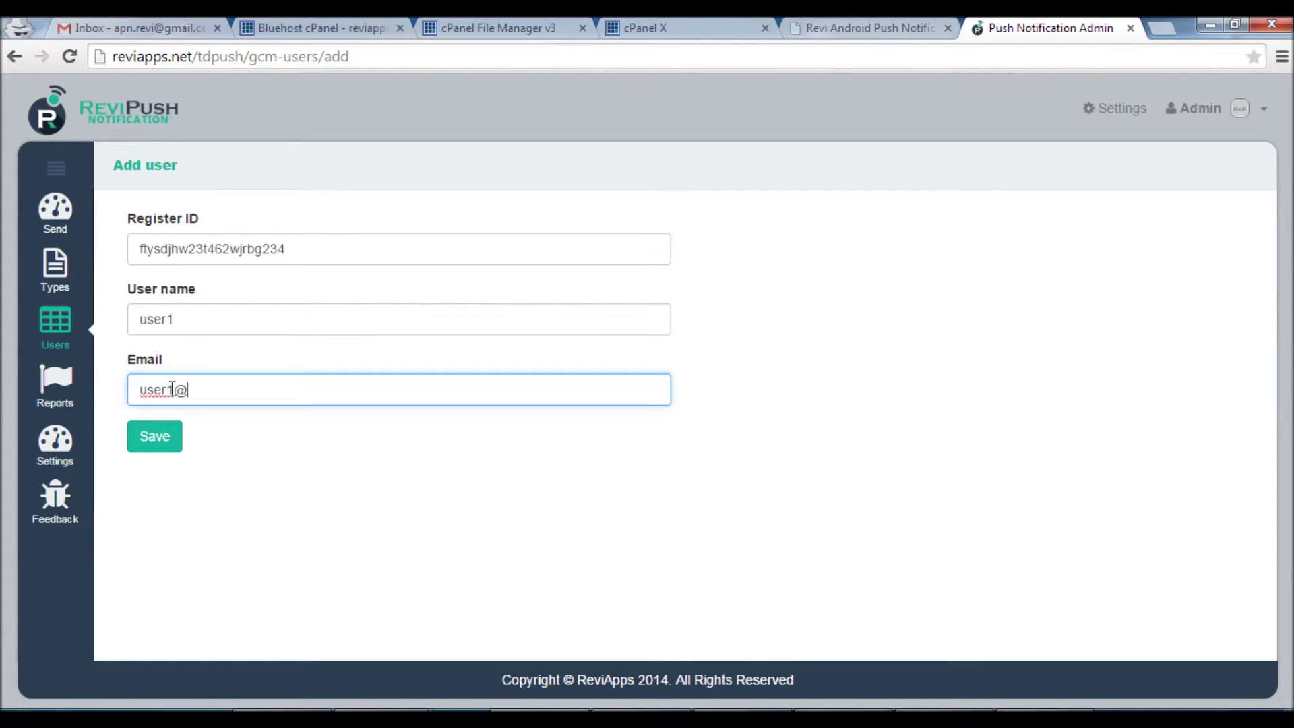
pyautogui.write('email.com')
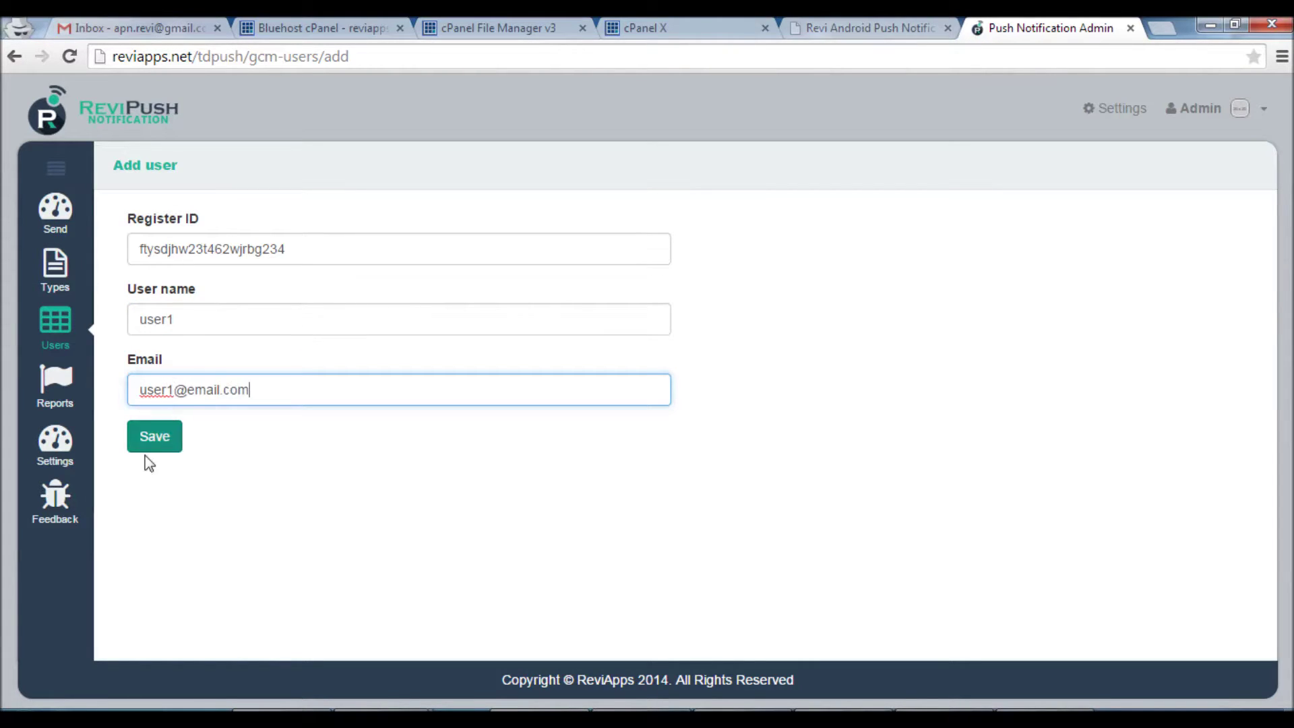
pyautogui.click(151, 448)
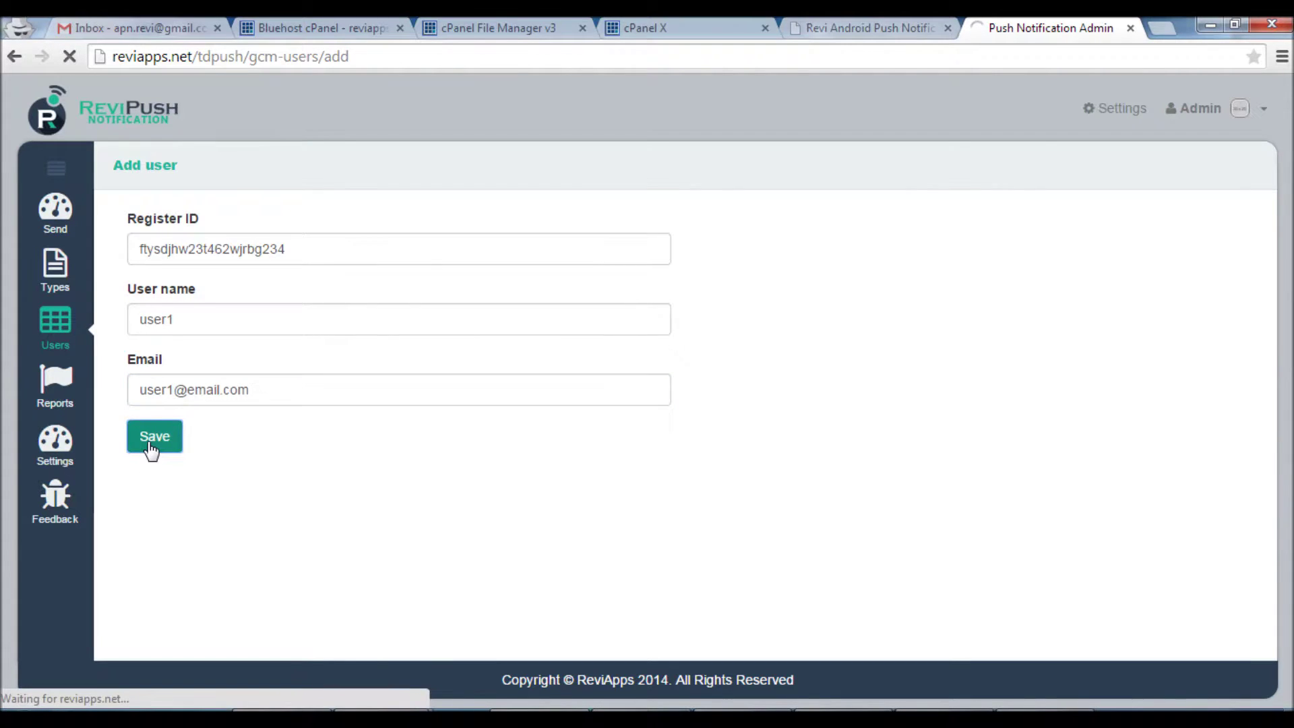
pyautogui.click(58, 215)
# Send the News notification to all users
pyautogui.click(236, 249)
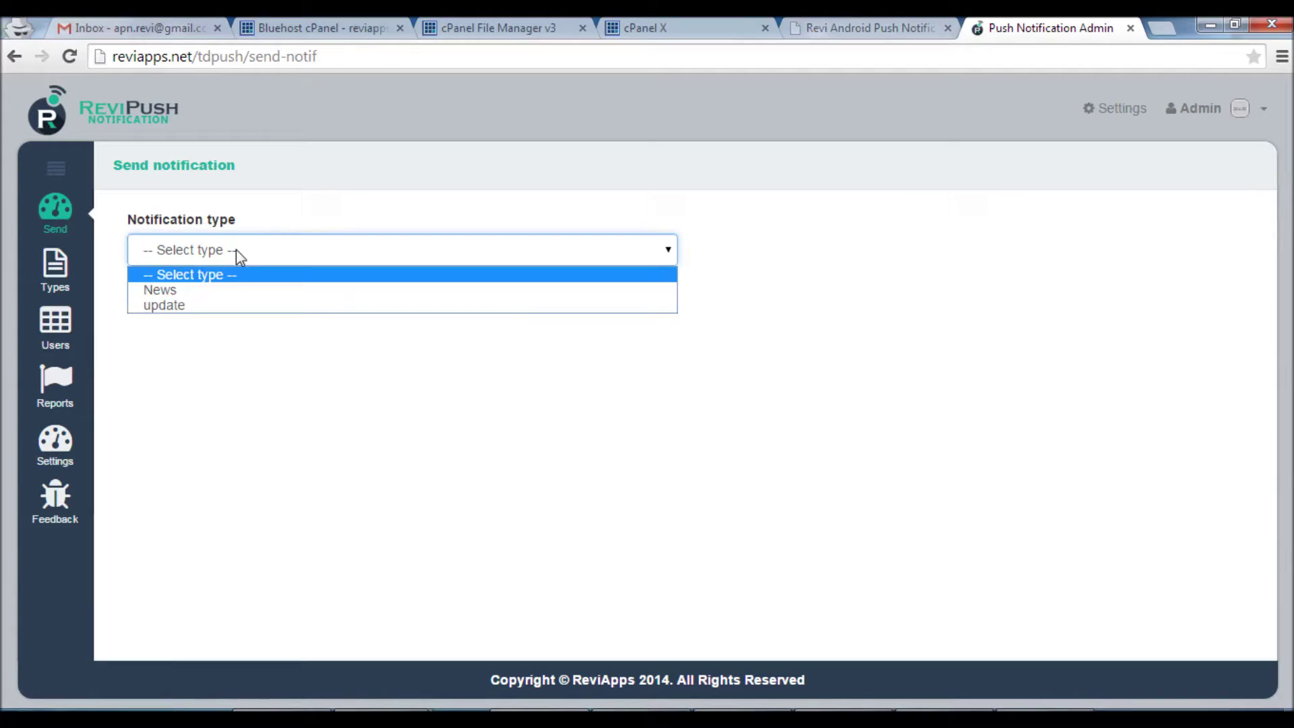
pyautogui.click(226, 292)
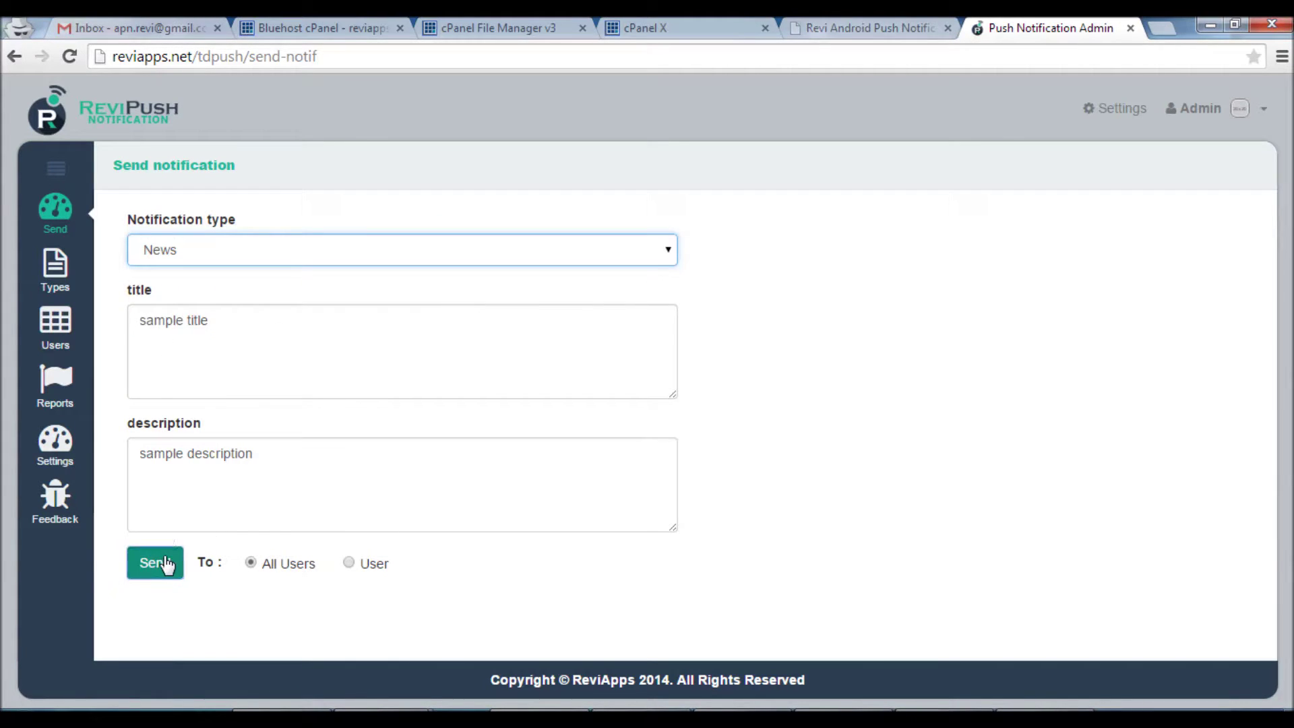
pyautogui.click(156, 562)
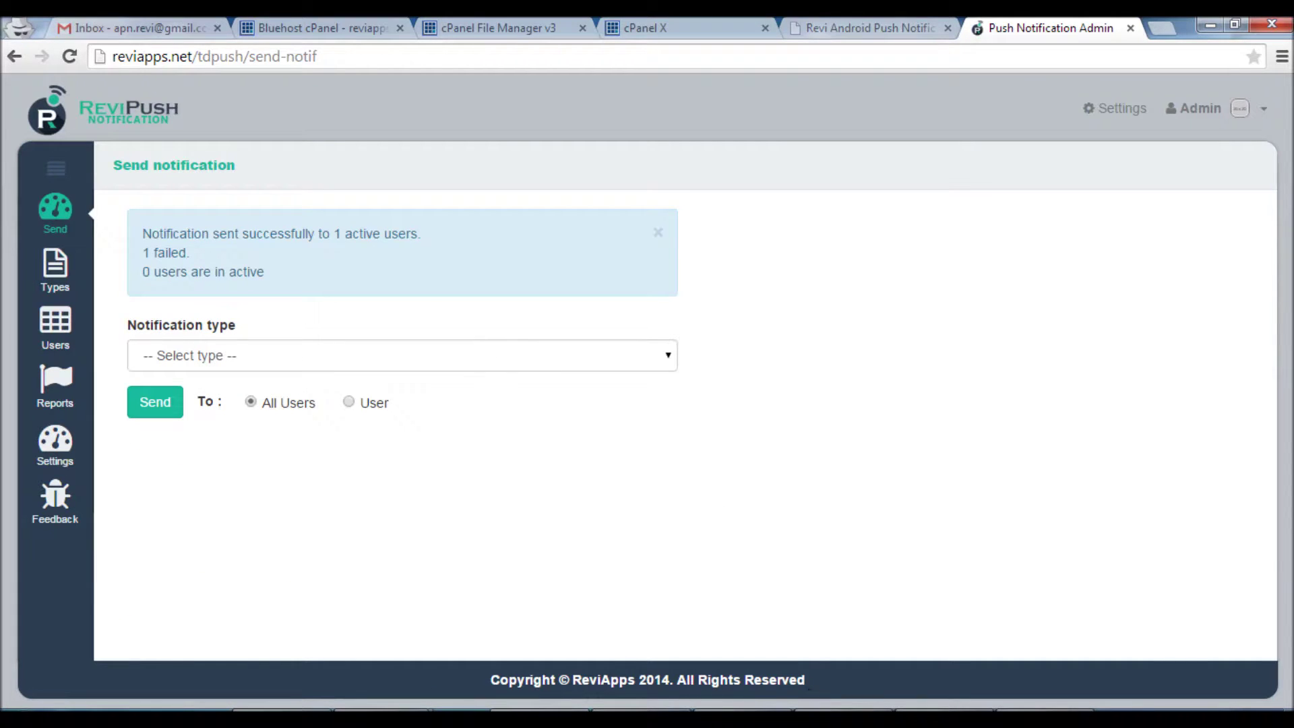
# Check the emulator's notification shade and highlight the 1 failed delivery in the result
pyautogui.click(818, 705)
pyautogui.moveTo(836, 68); pyautogui.dragTo(867, 430)
pyautogui.moveTo(955, 171); pyautogui.dragTo(761, 139)
pyautogui.moveTo(197, 253); pyautogui.dragTo(142, 251)
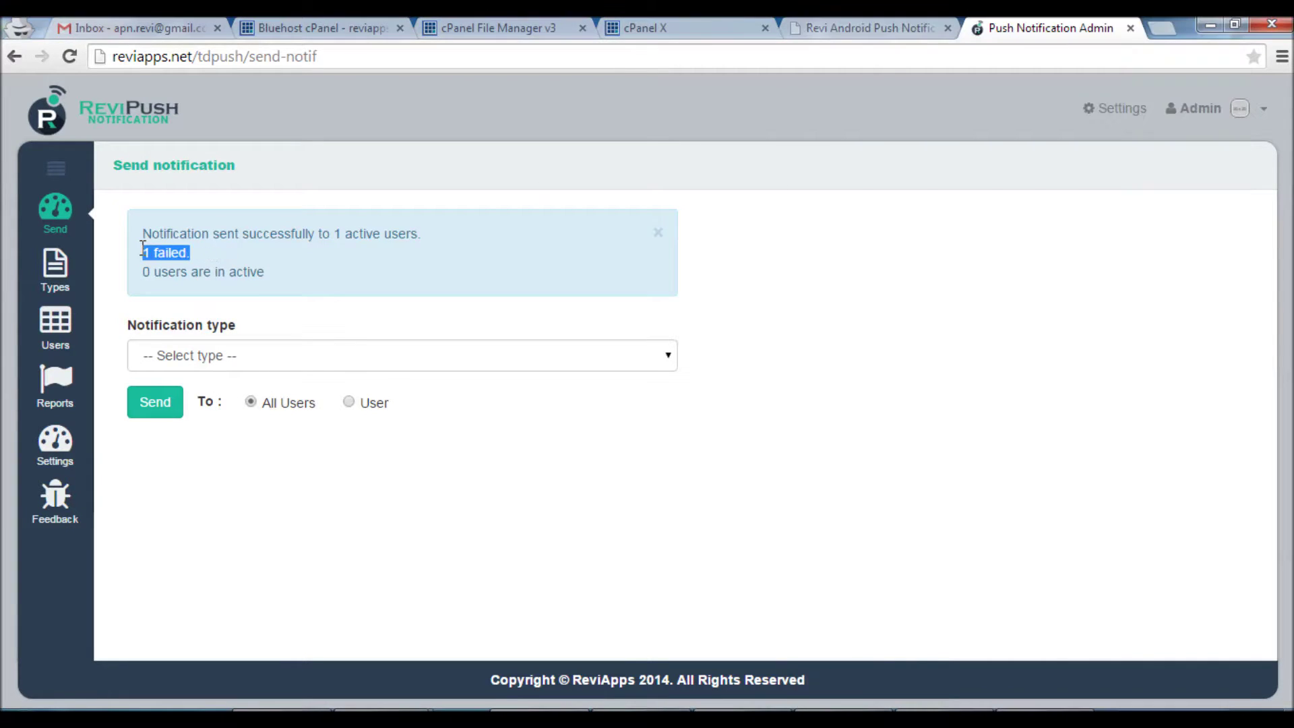
pyautogui.click(209, 257)
# Check the reports: the first send Successeded, the second Failed with InvalidRegistration; then go back to Users
pyautogui.click(60, 398)
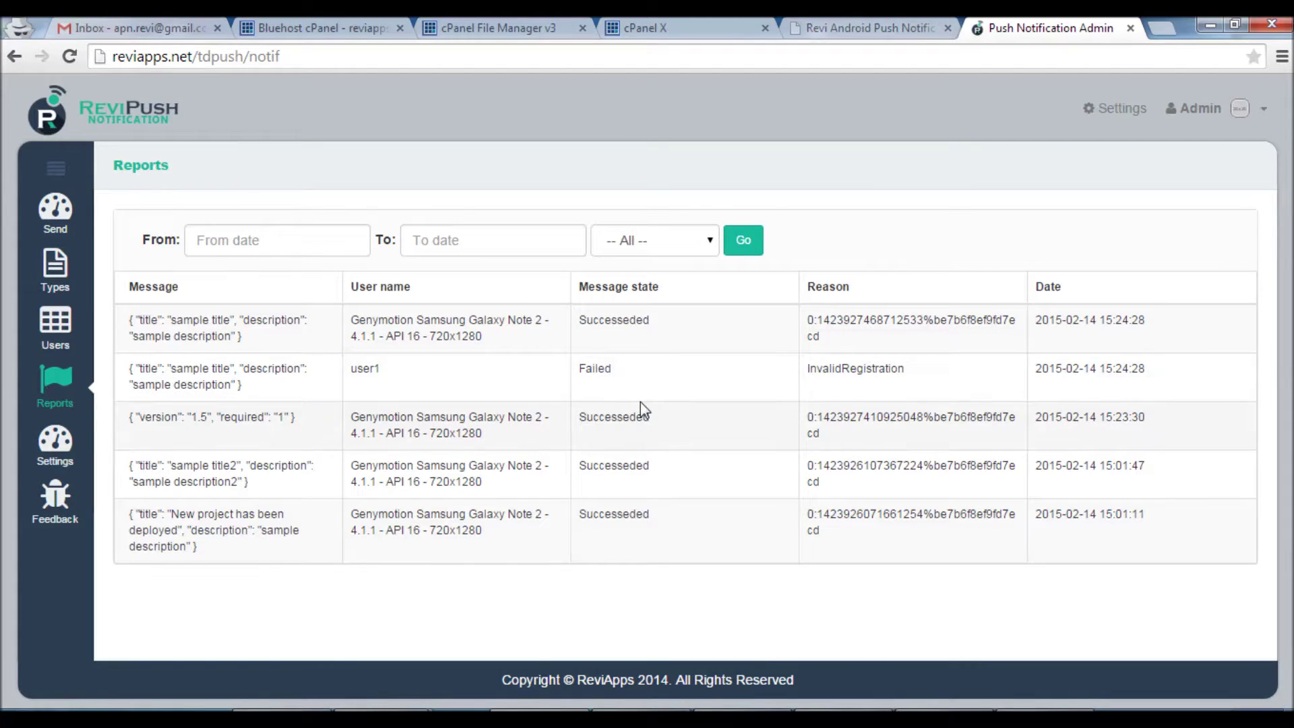
pyautogui.tripleClick(615, 322)
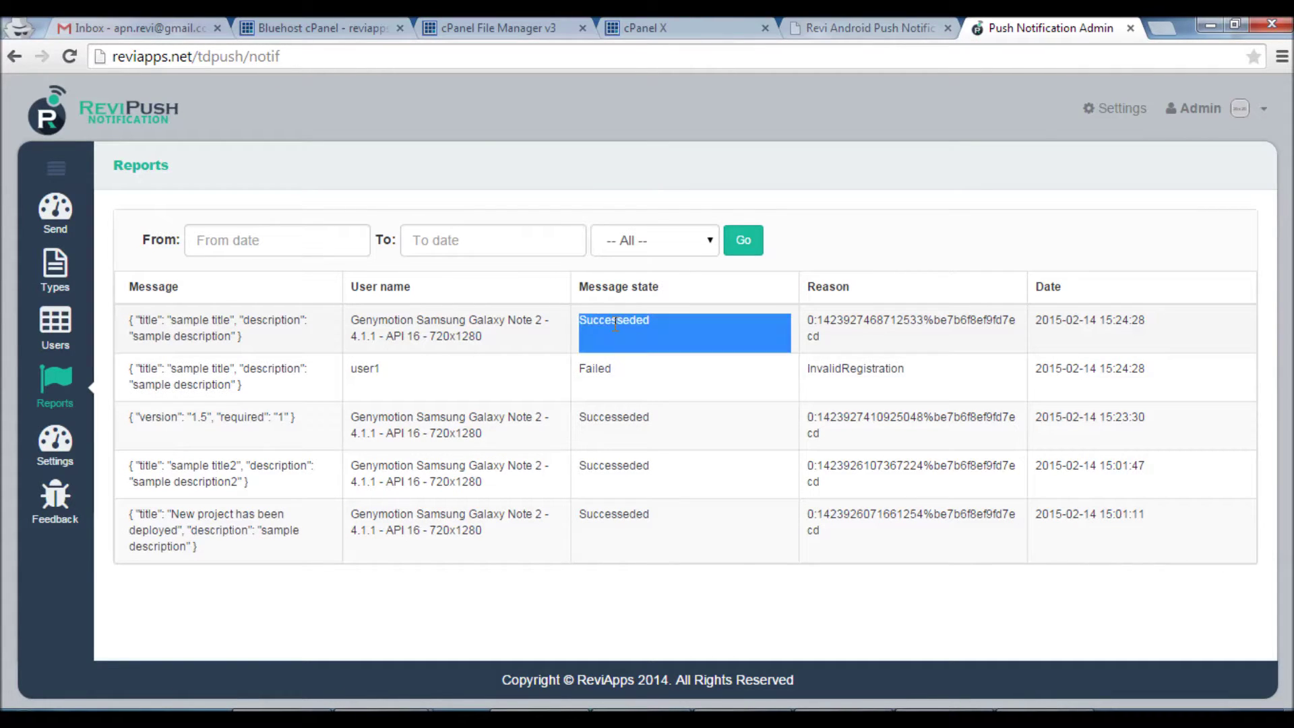
pyautogui.doubleClick(607, 367)
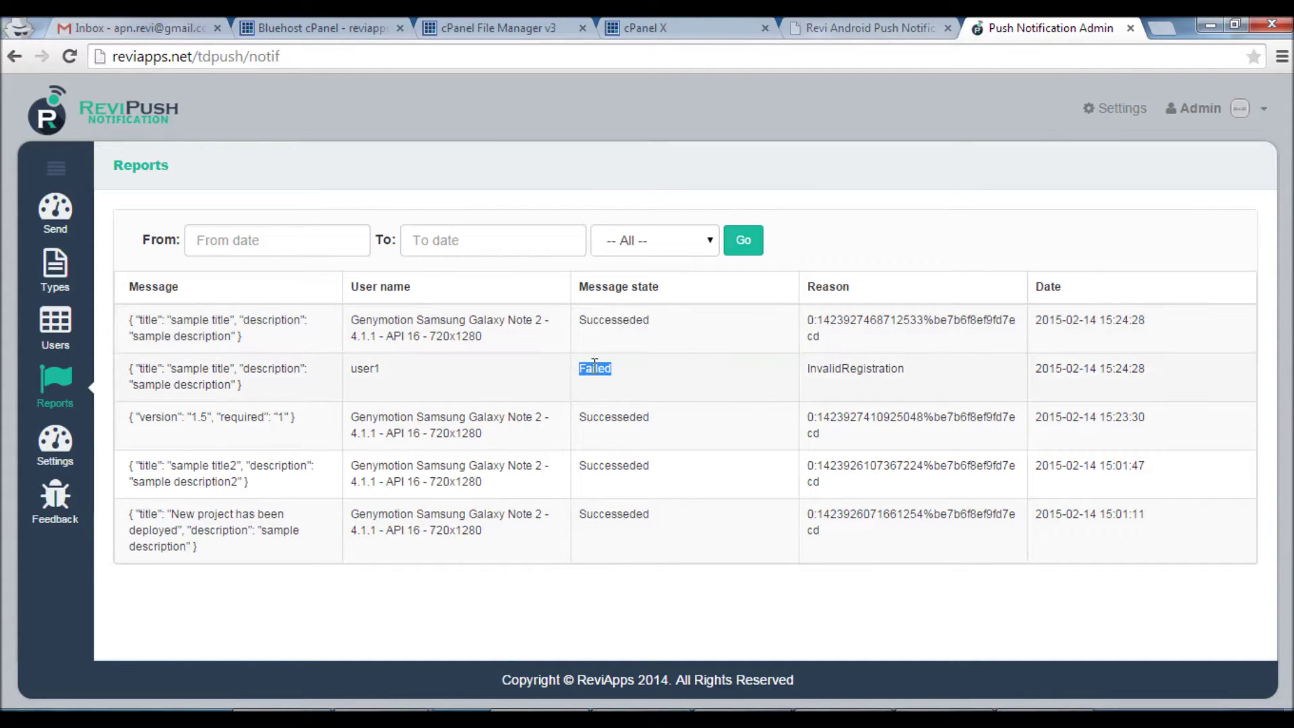
pyautogui.doubleClick(837, 367)
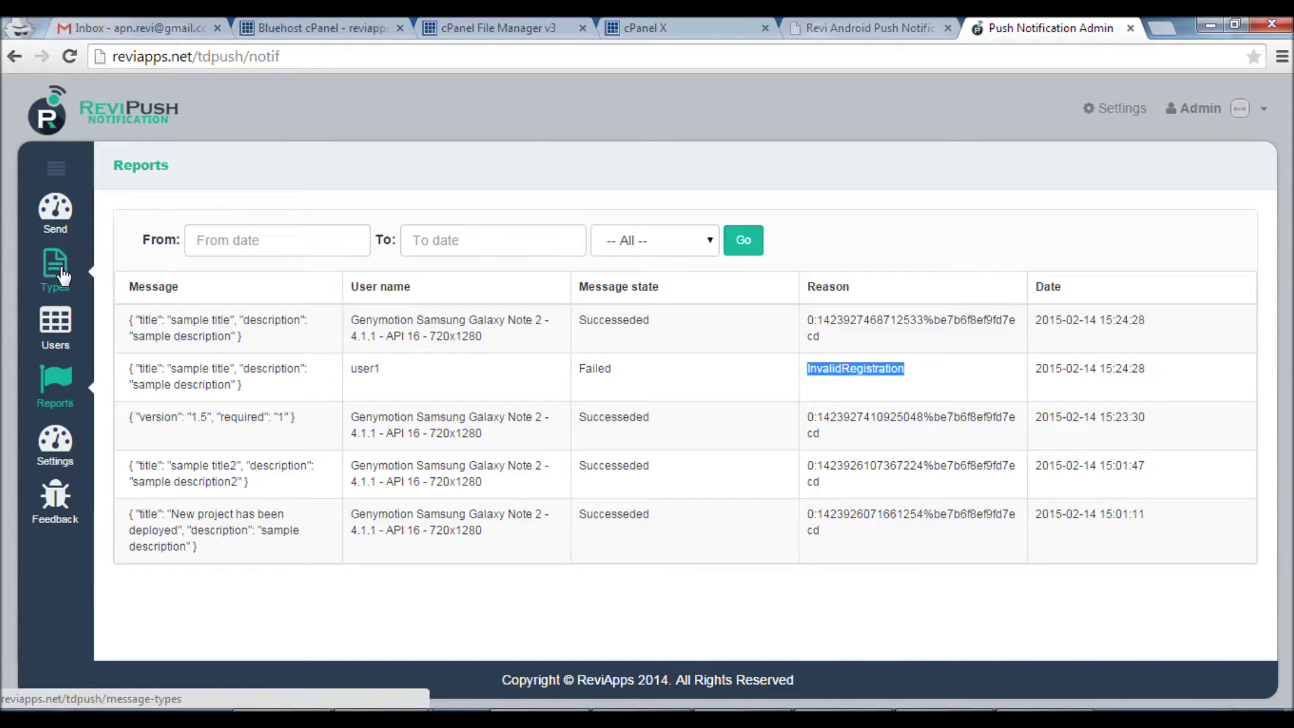
pyautogui.click(67, 338)
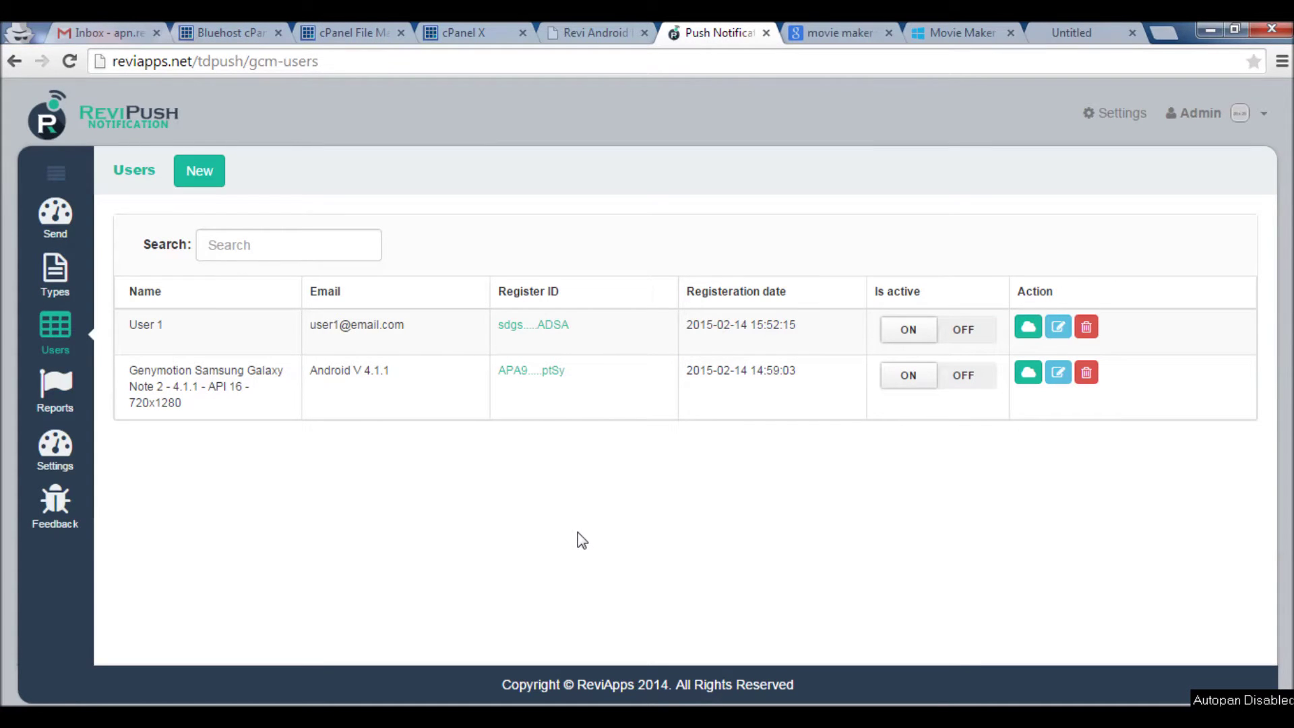
# Review User 1's details, then delete User 1 and confirm the deletion
pyautogui.click(1058, 328)
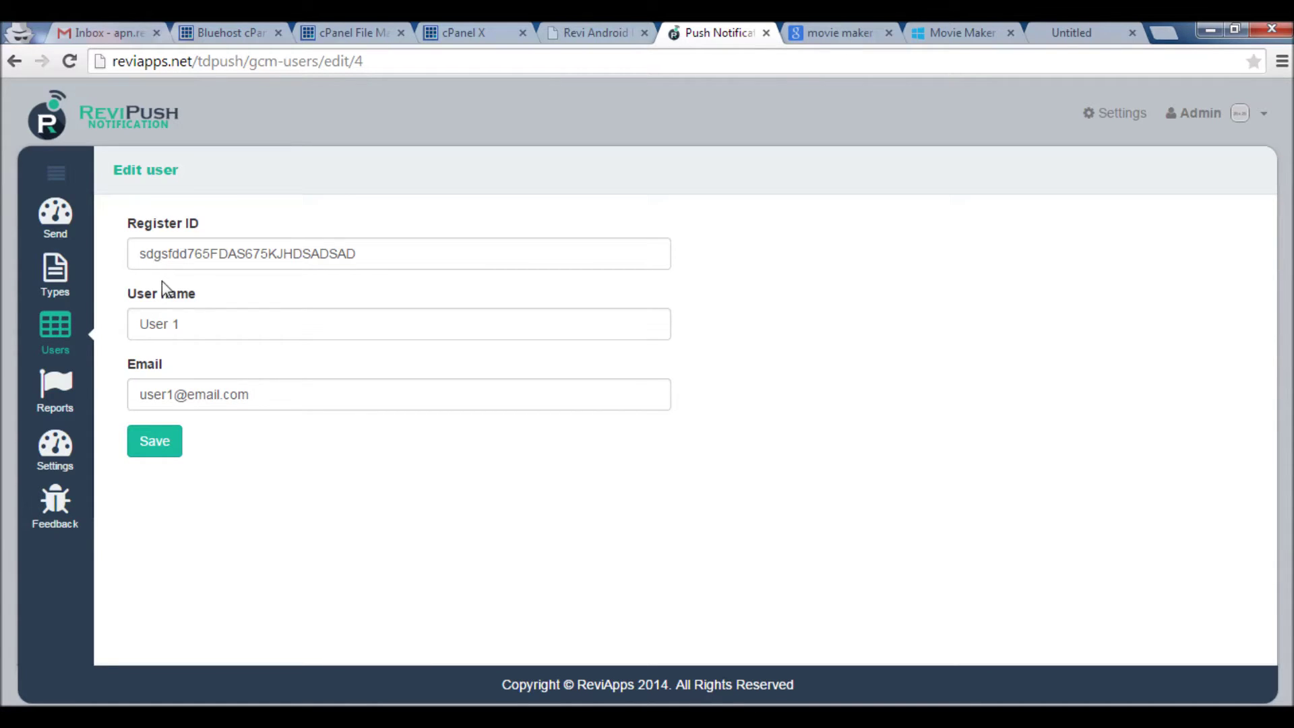
pyautogui.click(66, 330)
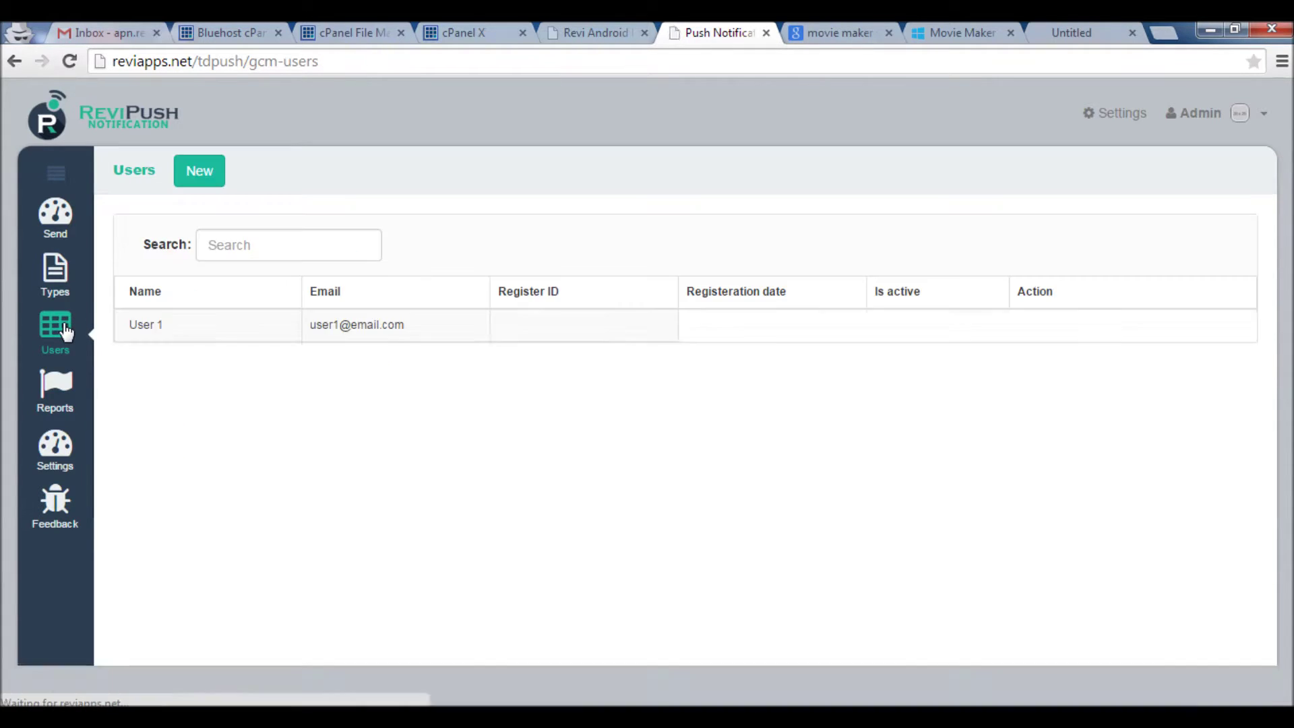
pyautogui.click(1083, 330)
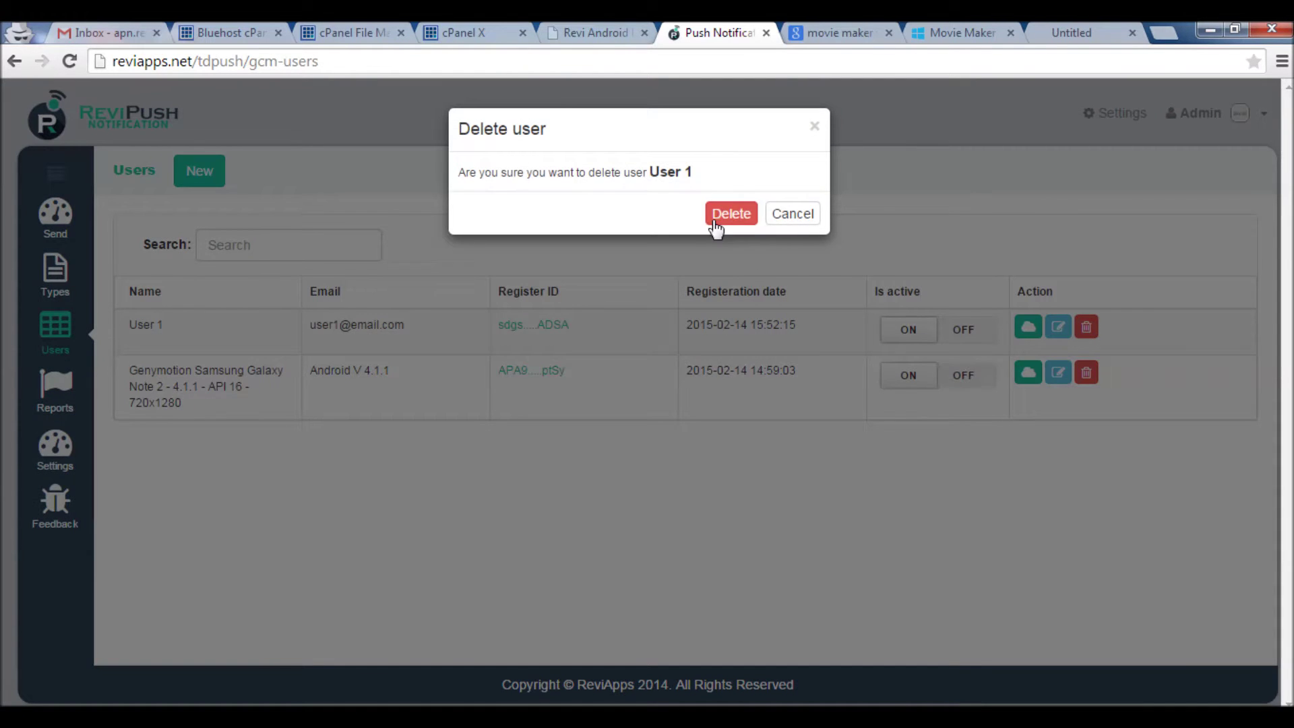
pyautogui.click(720, 217)
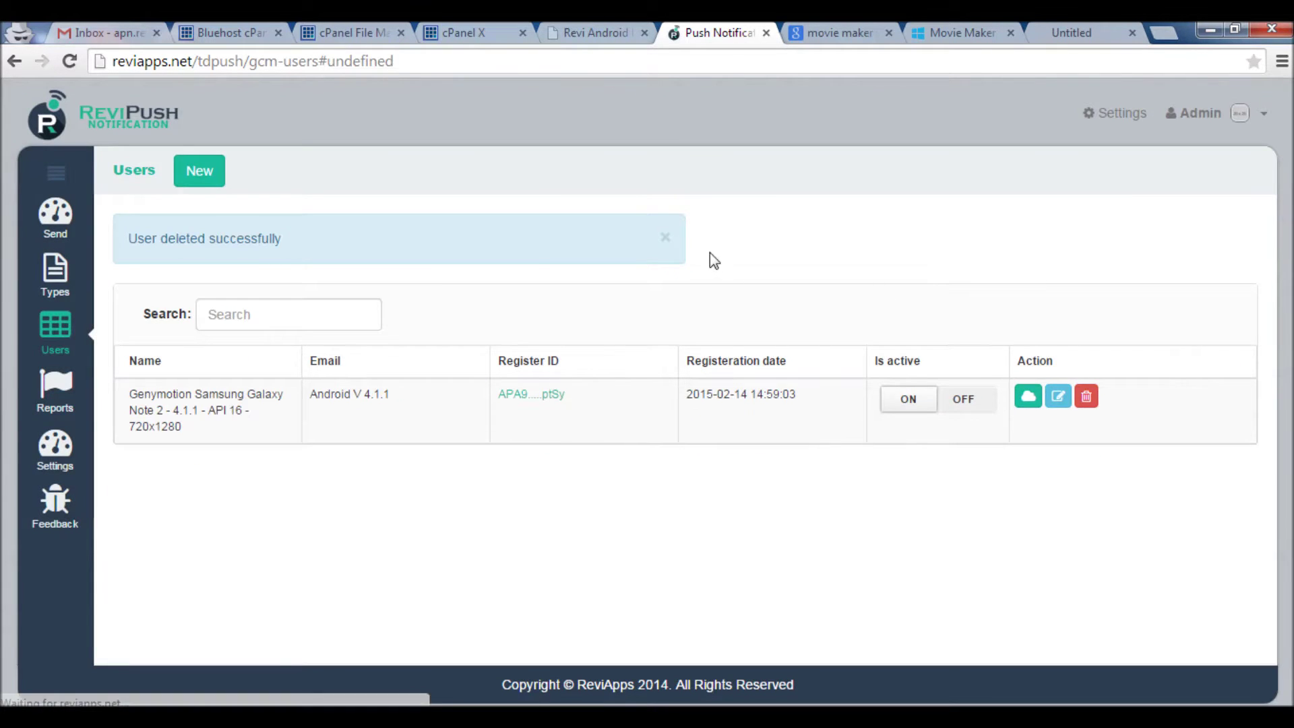
# Dismiss the success alert and switch the Genymotion emulator user's Is active toggle to OFF
pyautogui.click(665, 238)
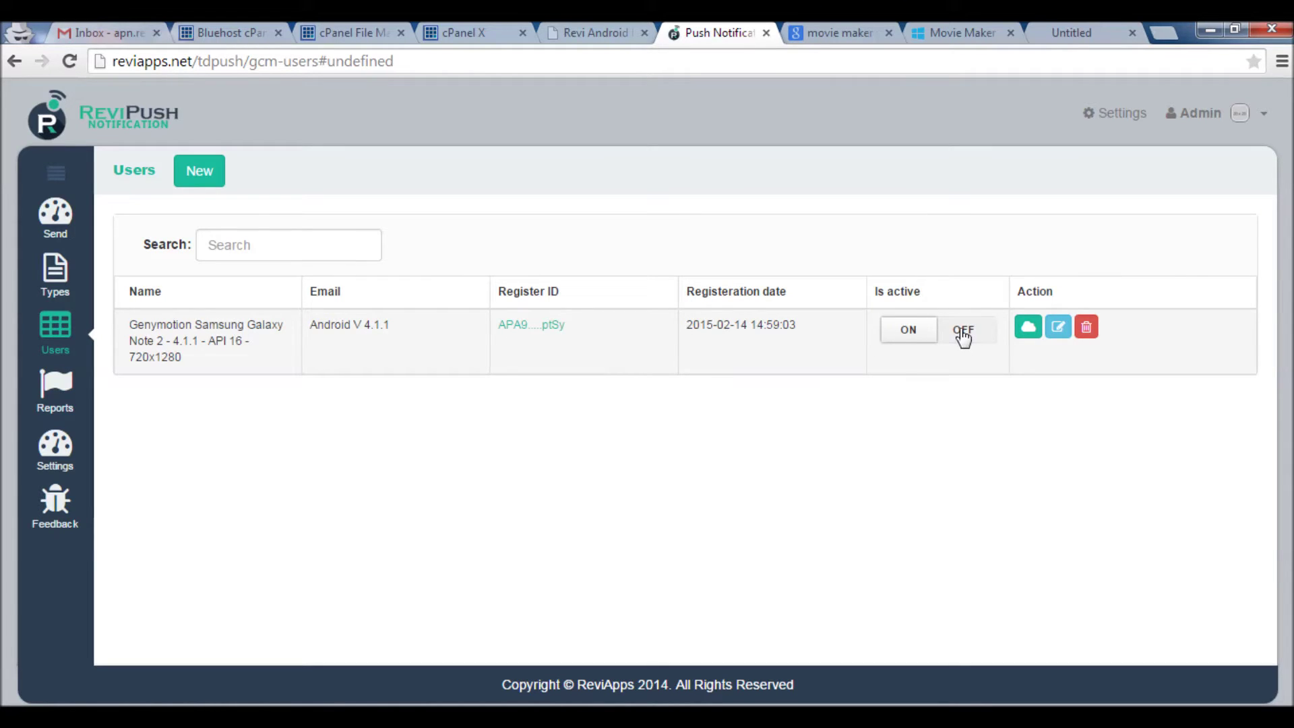
pyautogui.click(962, 333)
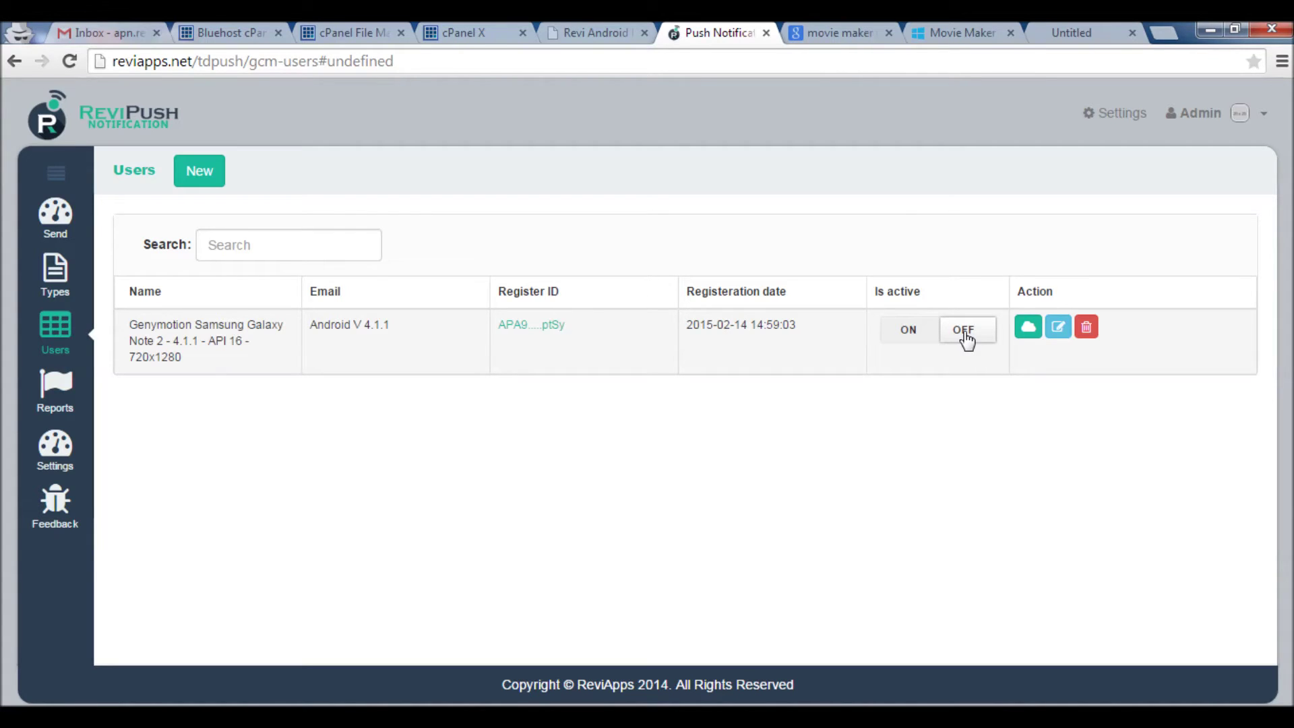
pyautogui.click(586, 32)
# Read the guide's REST API Send Notification section, then return to the admin Users page
pyautogui.scroll(-10, 603, 223)
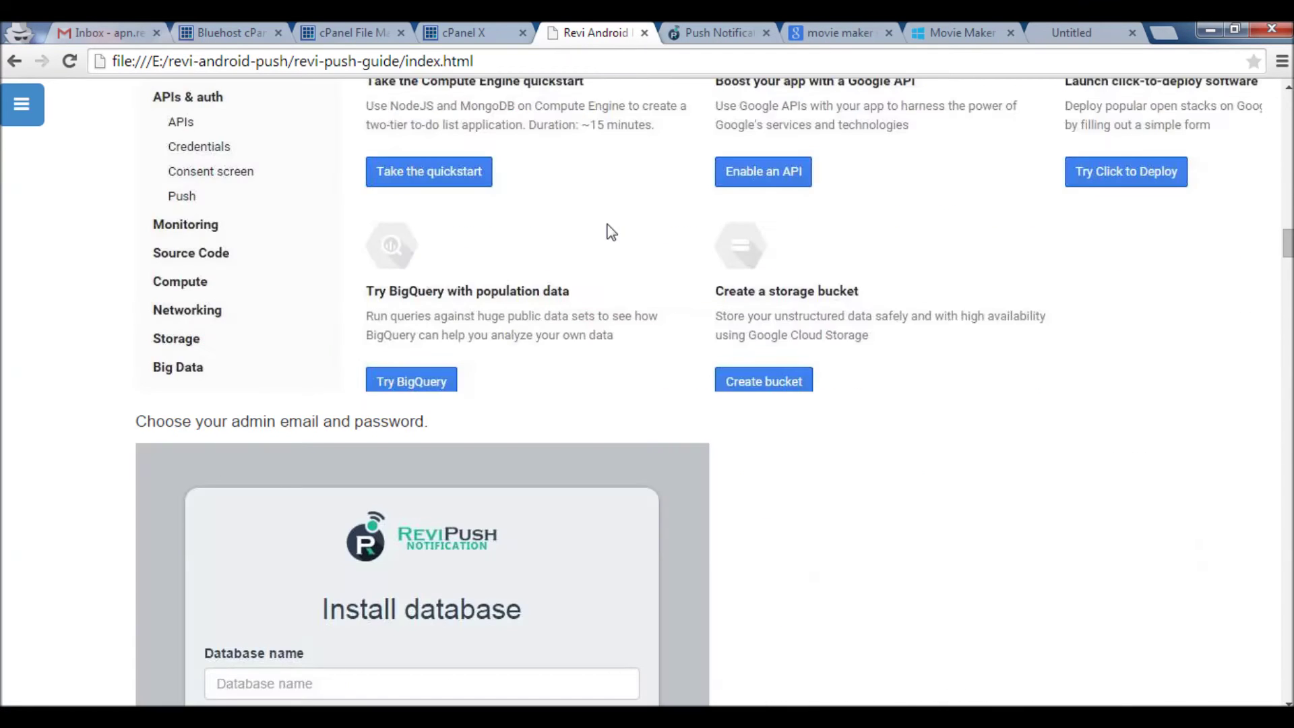
pyautogui.scroll(-10, 1201, 283)
pyautogui.scroll(-15, 1201, 282)
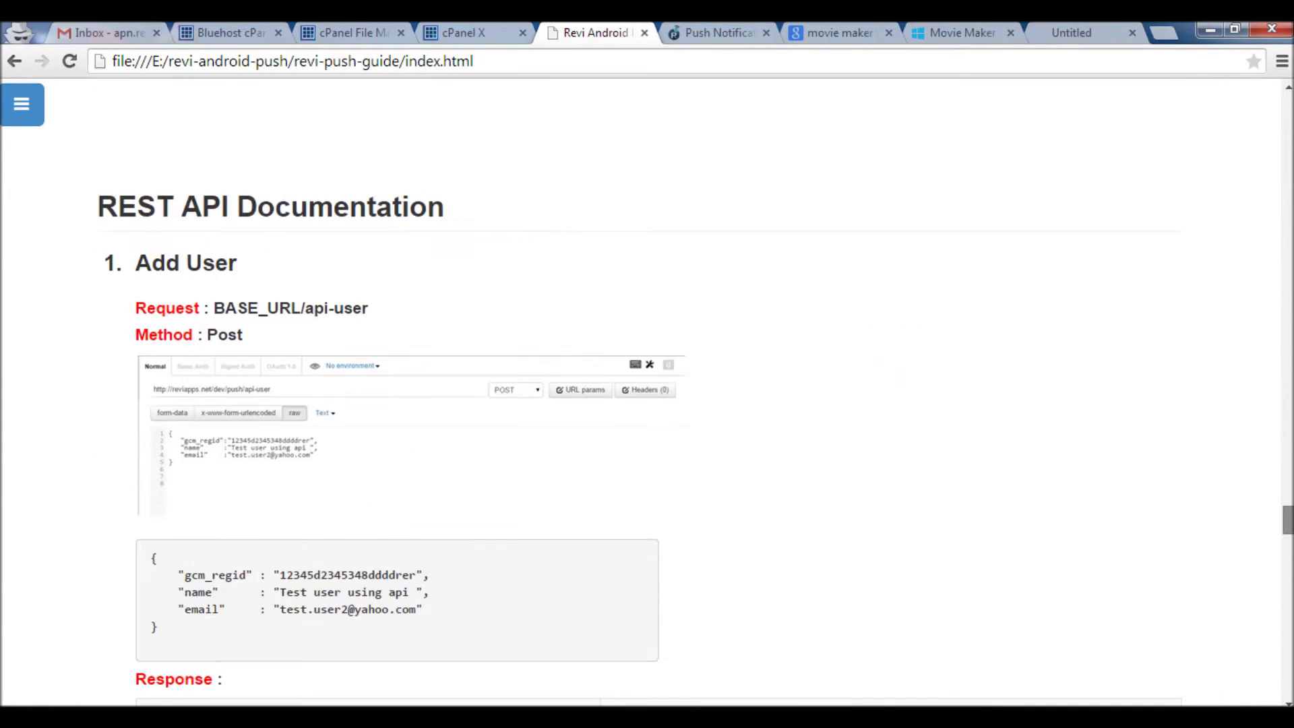
pyautogui.scroll(-15, 601, 431)
pyautogui.scroll(6, 601, 431)
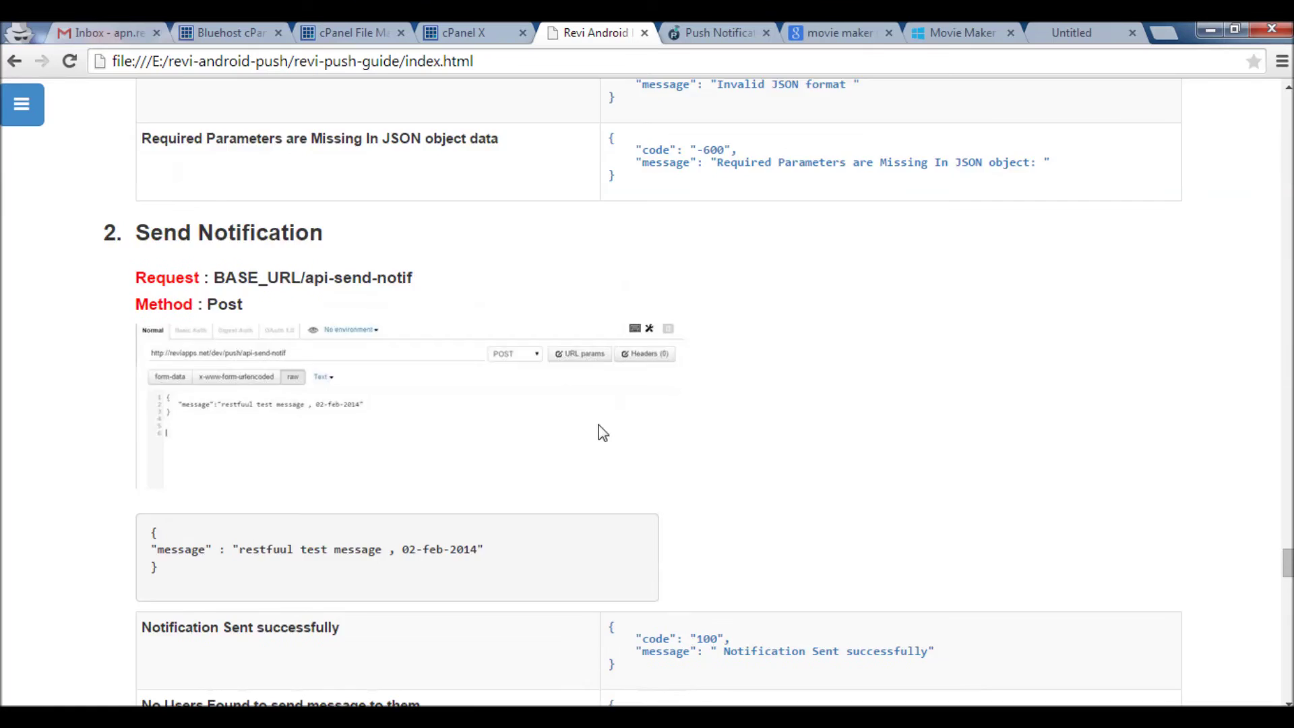
pyautogui.tripleClick(233, 231)
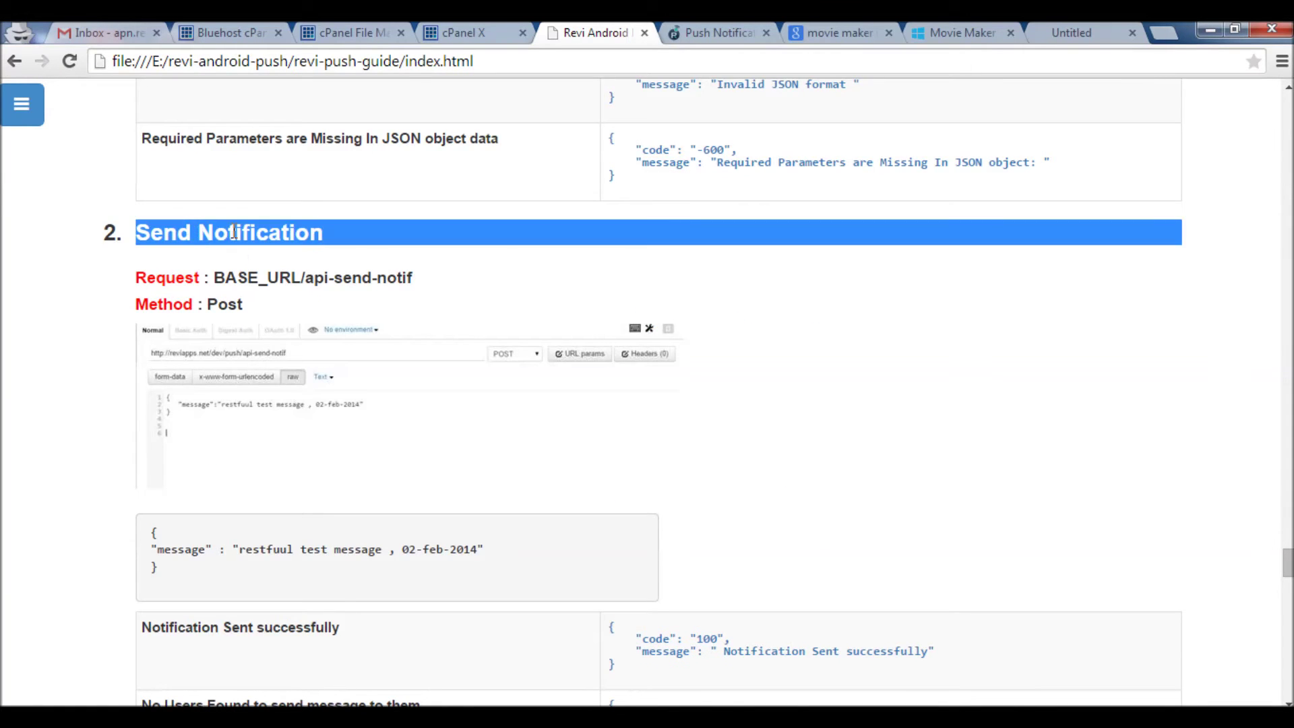
pyautogui.scroll(-11, 298, 442)
pyautogui.scroll(-10, 297, 443)
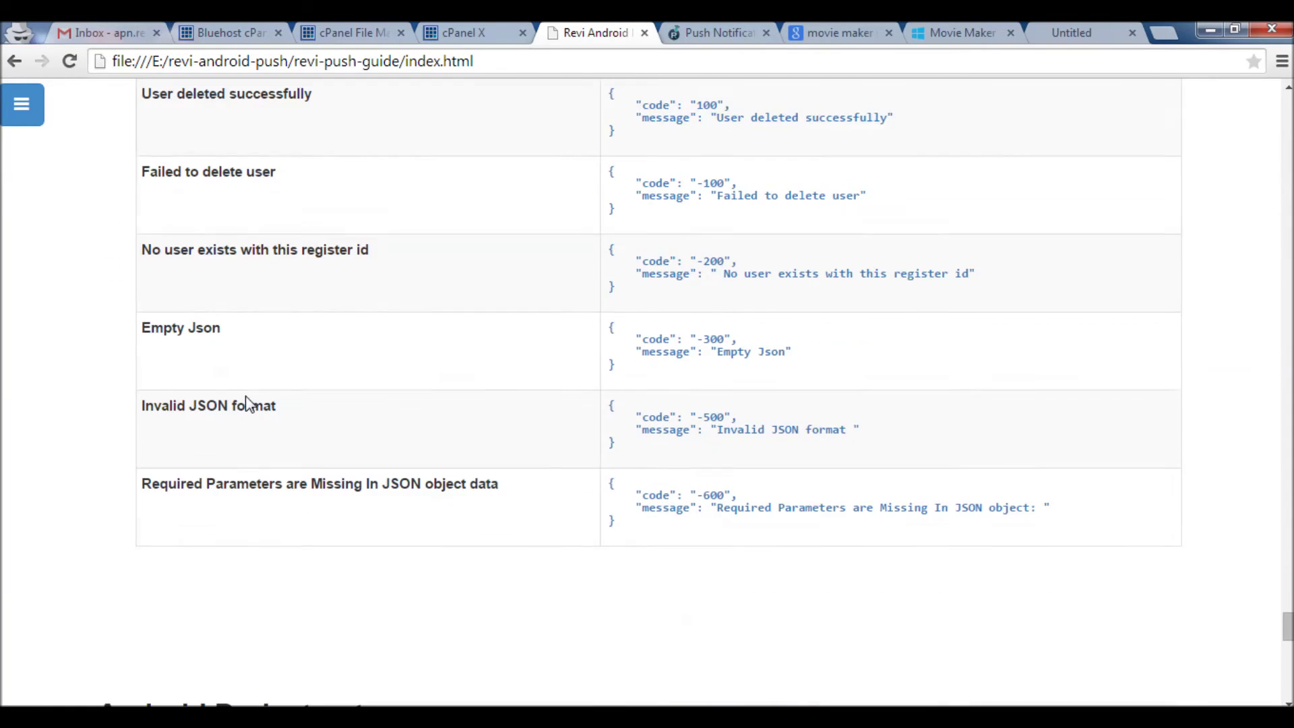
pyautogui.scroll(12, 249, 404)
pyautogui.scroll(20, 249, 404)
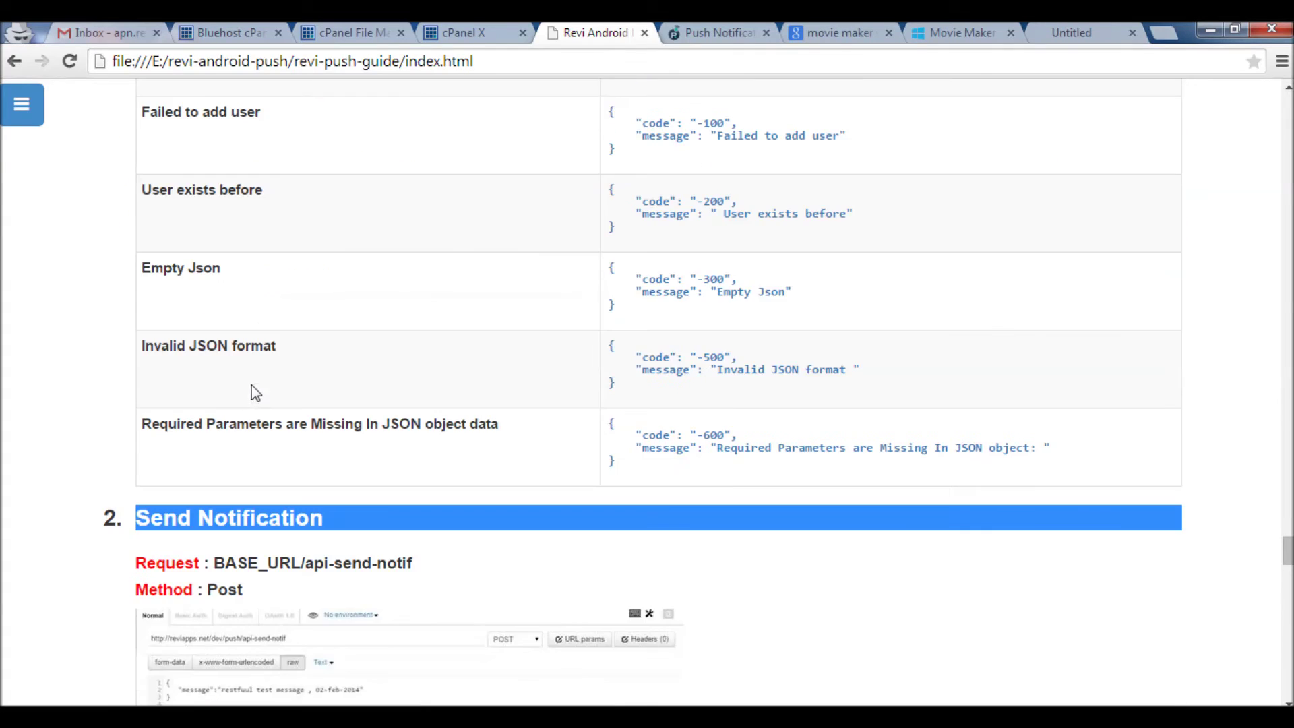
pyautogui.scroll(5, 364, 296)
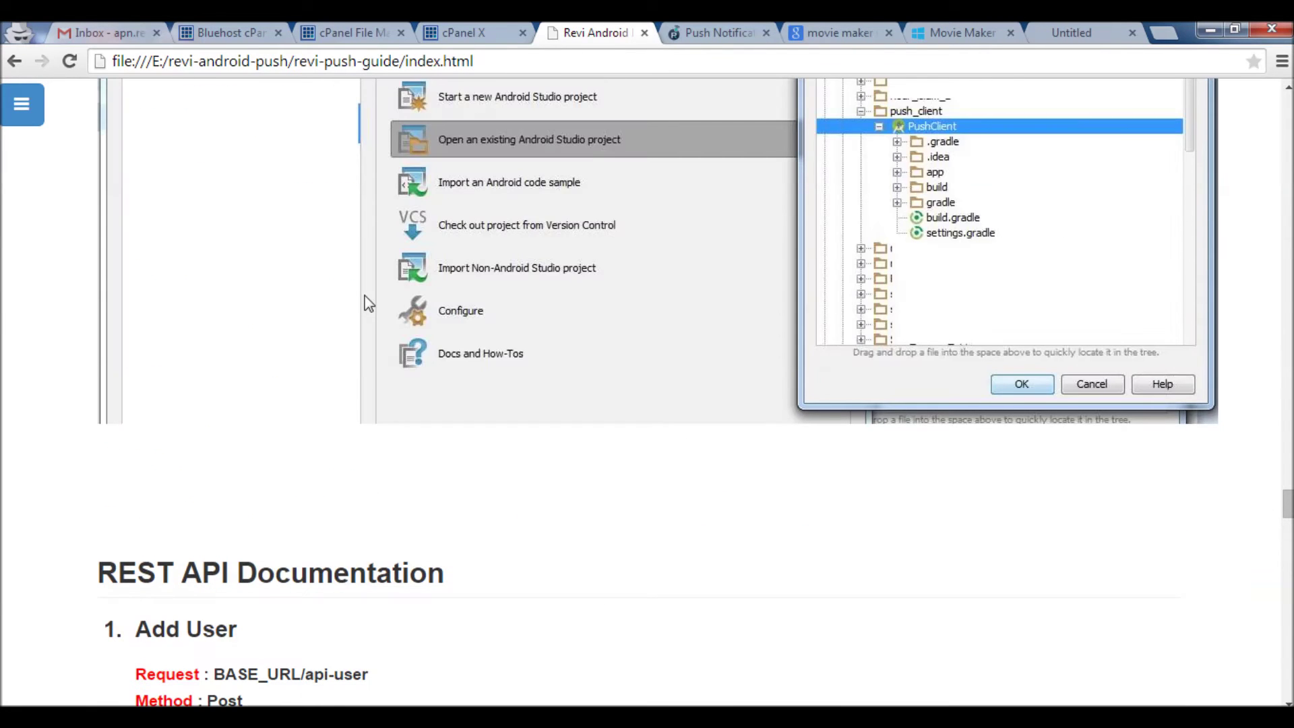
pyautogui.click(725, 31)
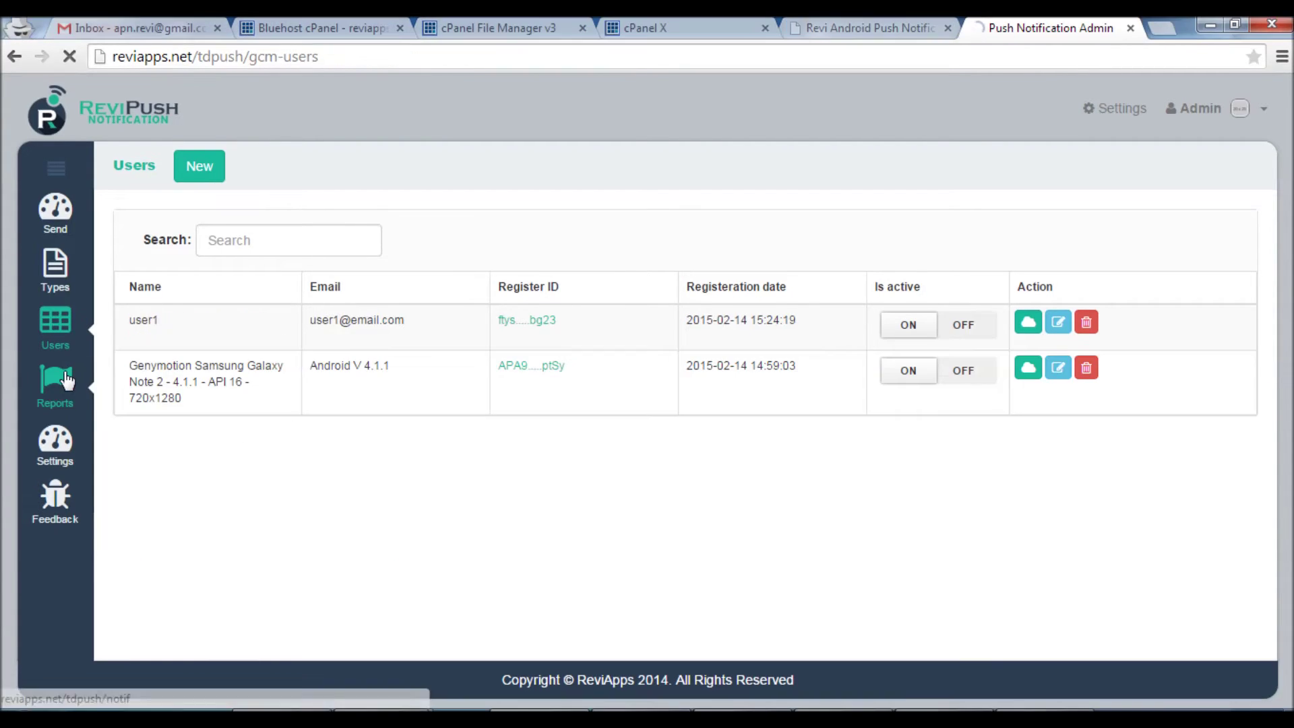
# Filter the reports by message state Failed, then switch the filter to Successeded
pyautogui.click(55, 383)
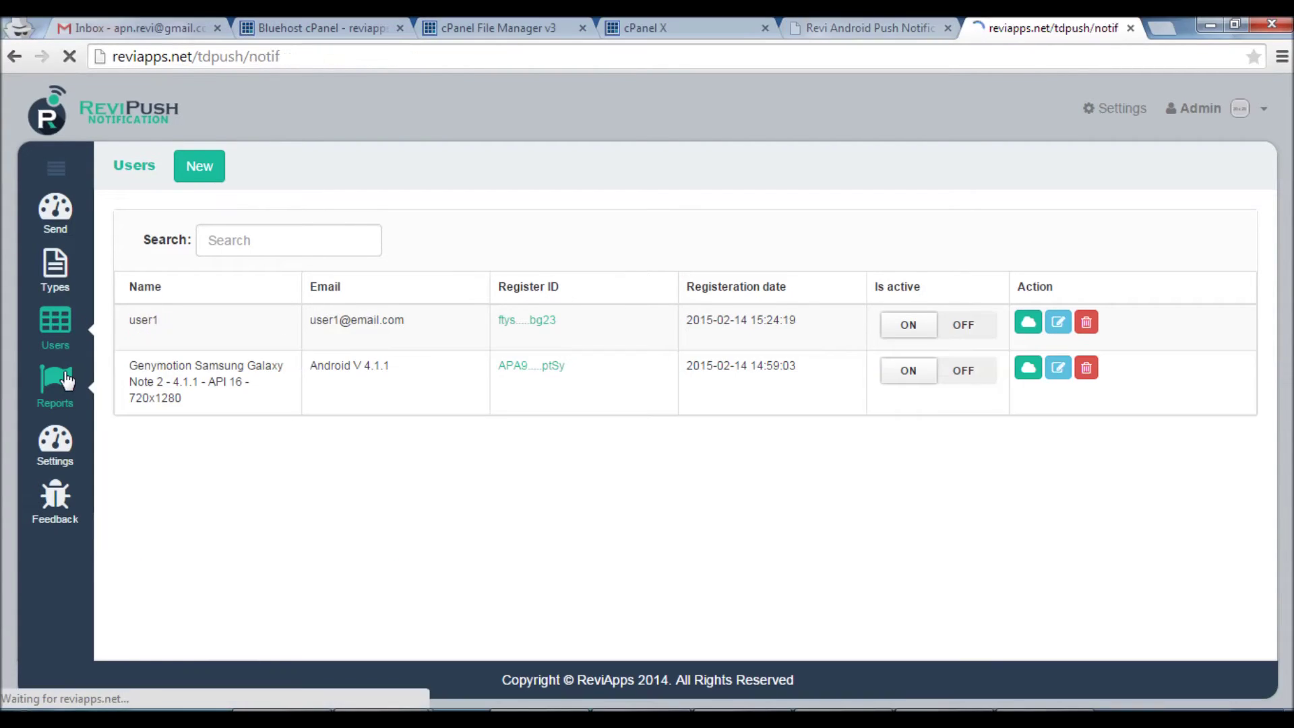
pyautogui.click(698, 247)
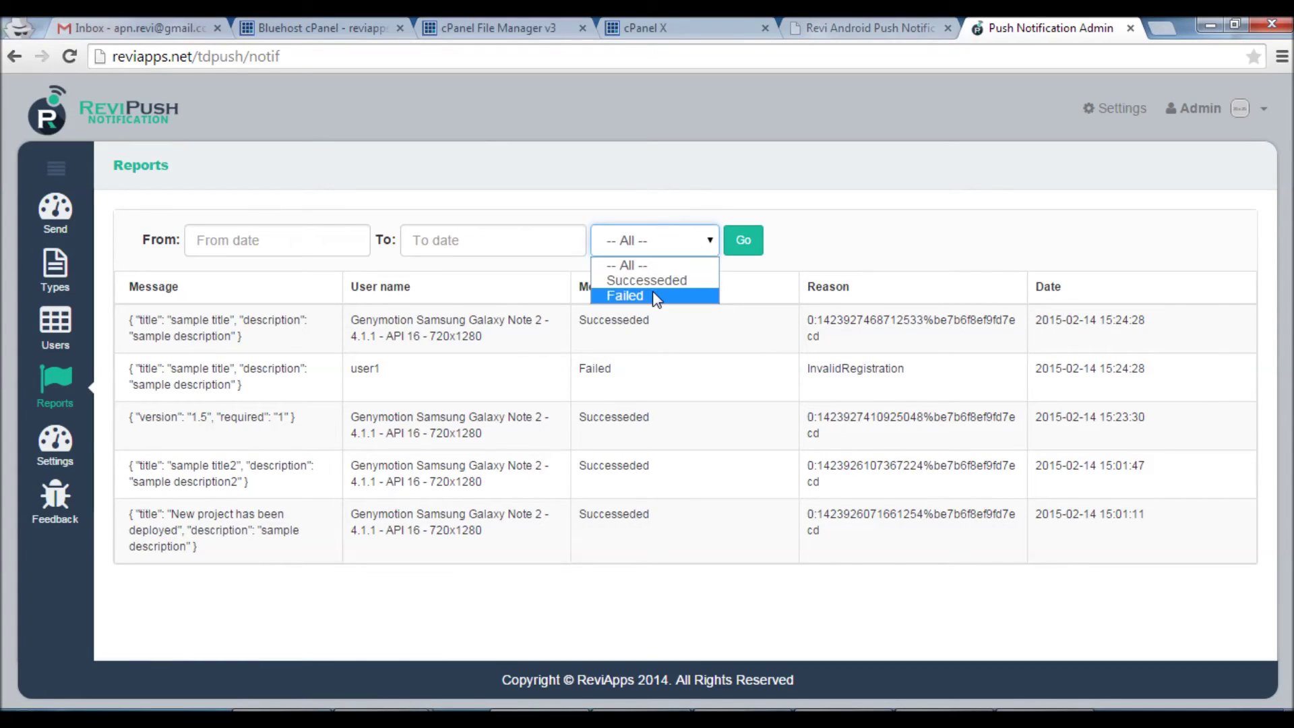
pyautogui.click(652, 294)
pyautogui.click(704, 243)
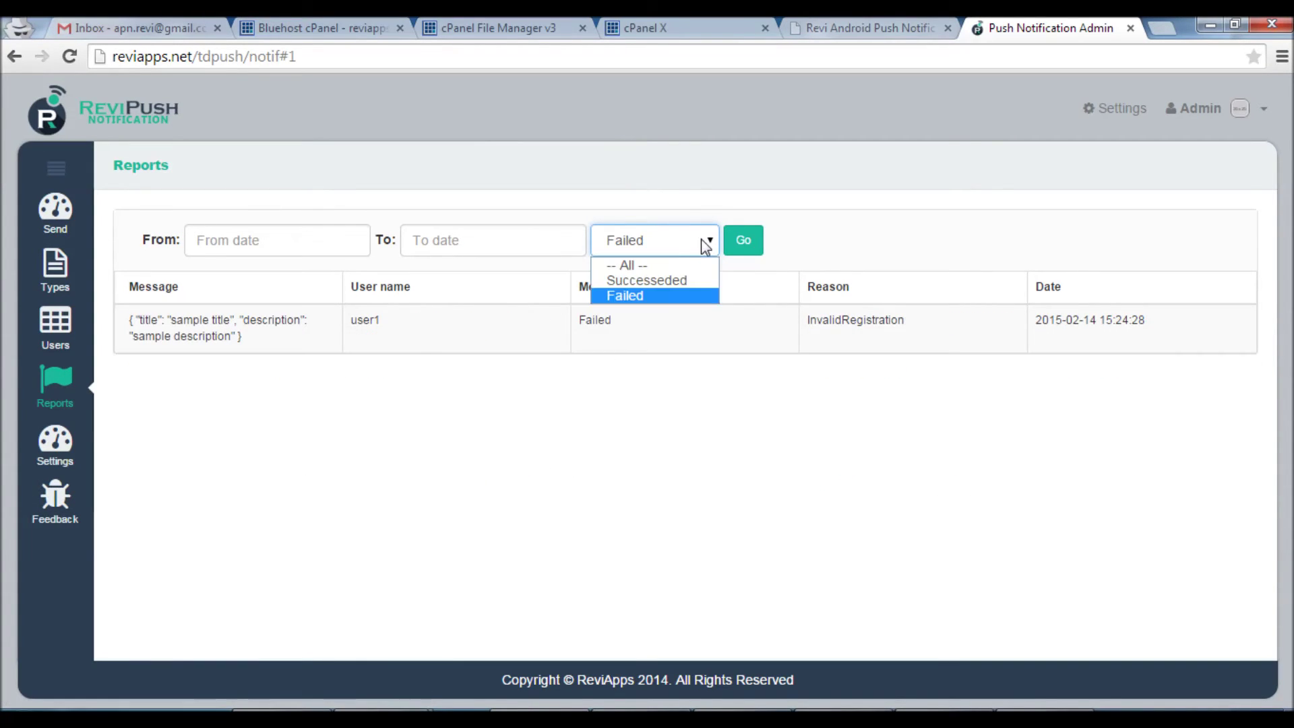
pyautogui.click(667, 277)
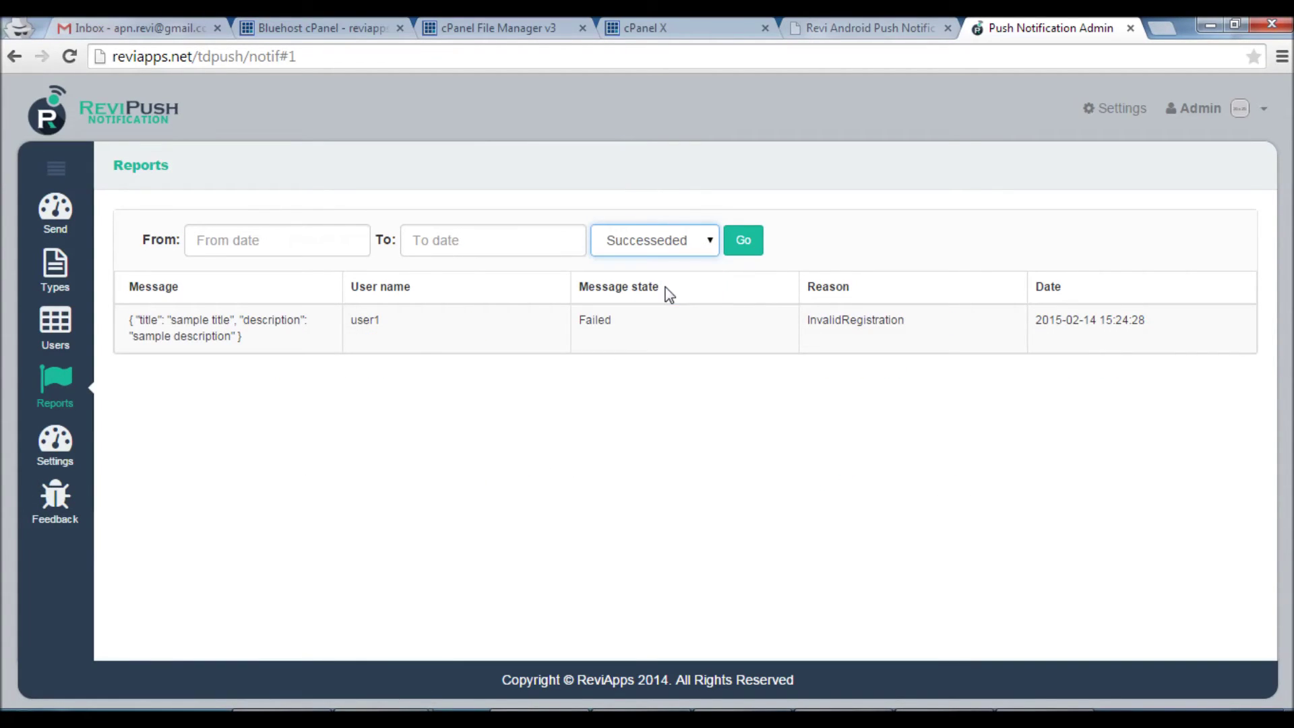
# Open the From and To date calendars and close them without picking a date
pyautogui.click(274, 240)
pyautogui.click(467, 239)
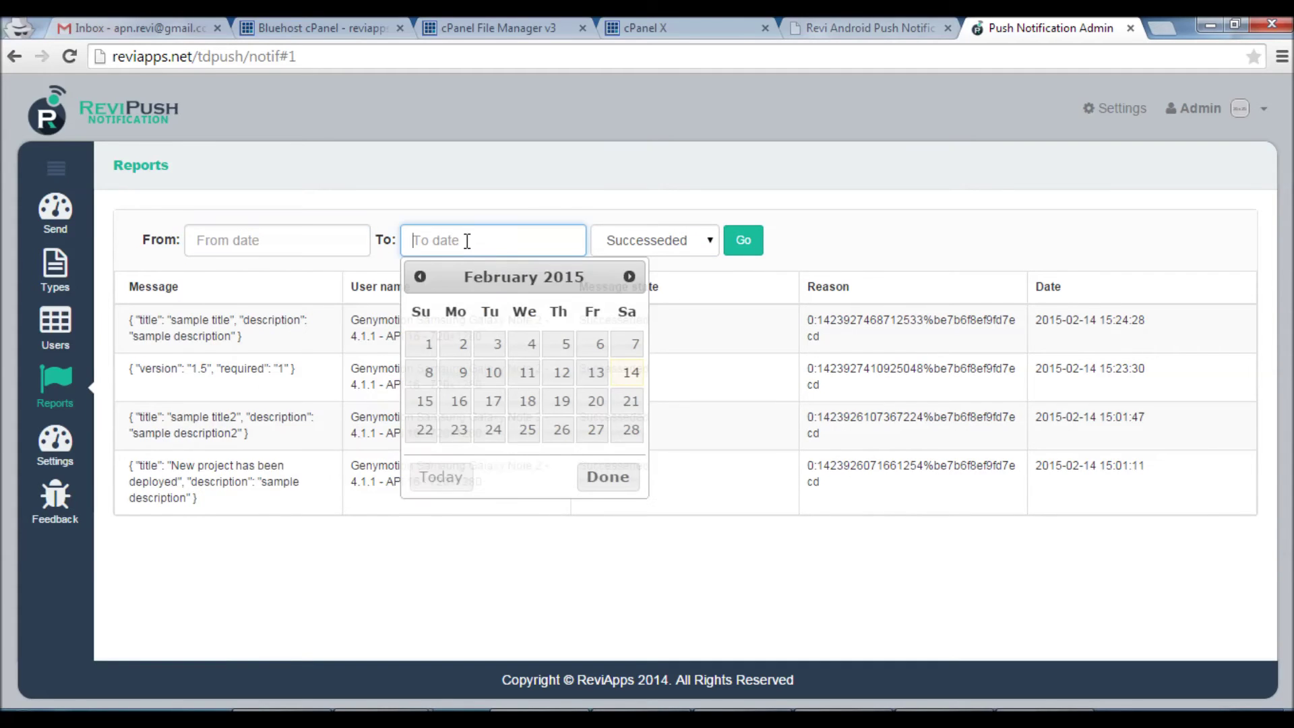
pyautogui.click(212, 413)
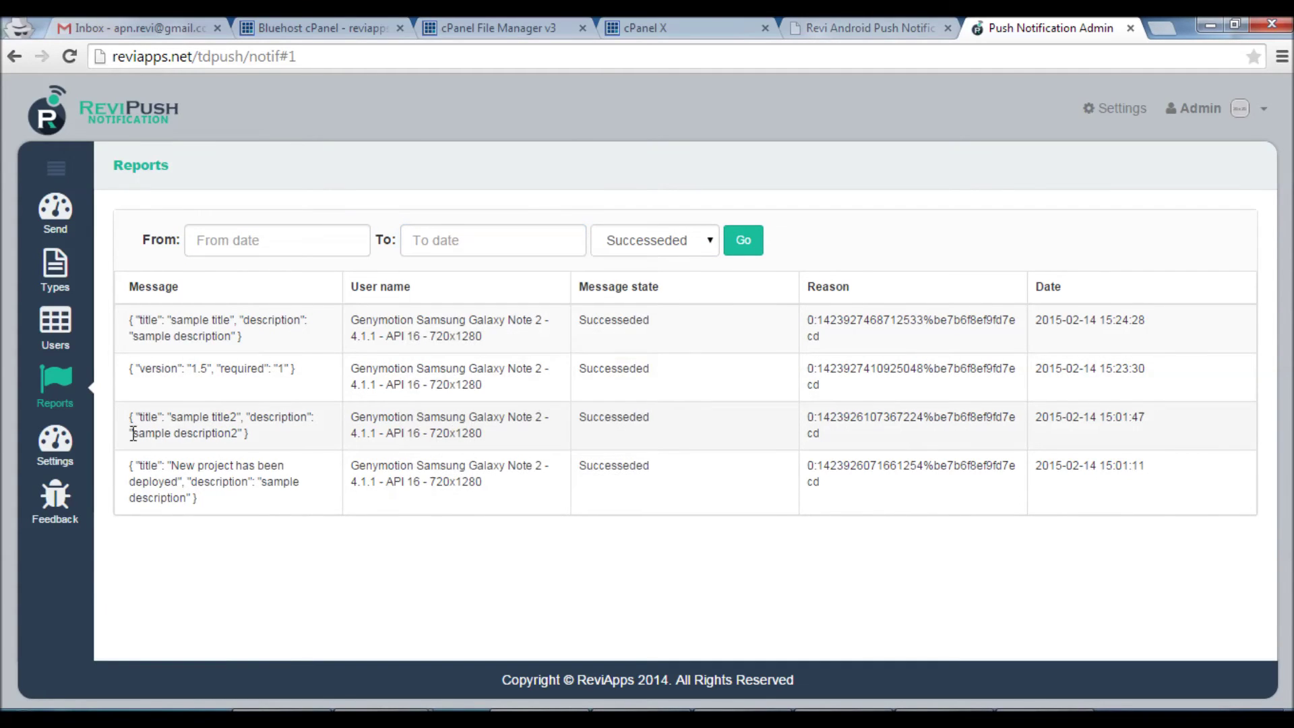
# Look over the Settings page's Site name and API key fields, then bring up the Feedback form
pyautogui.click(59, 450)
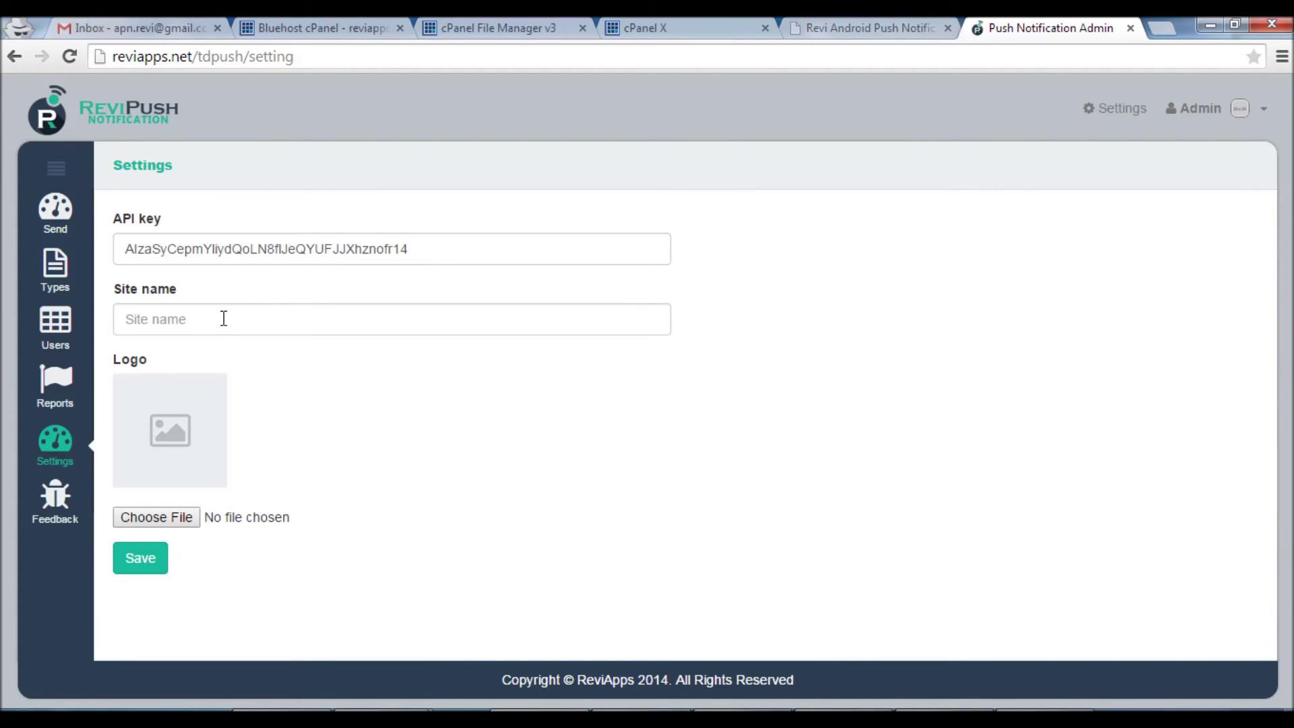
pyautogui.click(224, 318)
pyautogui.click(216, 250)
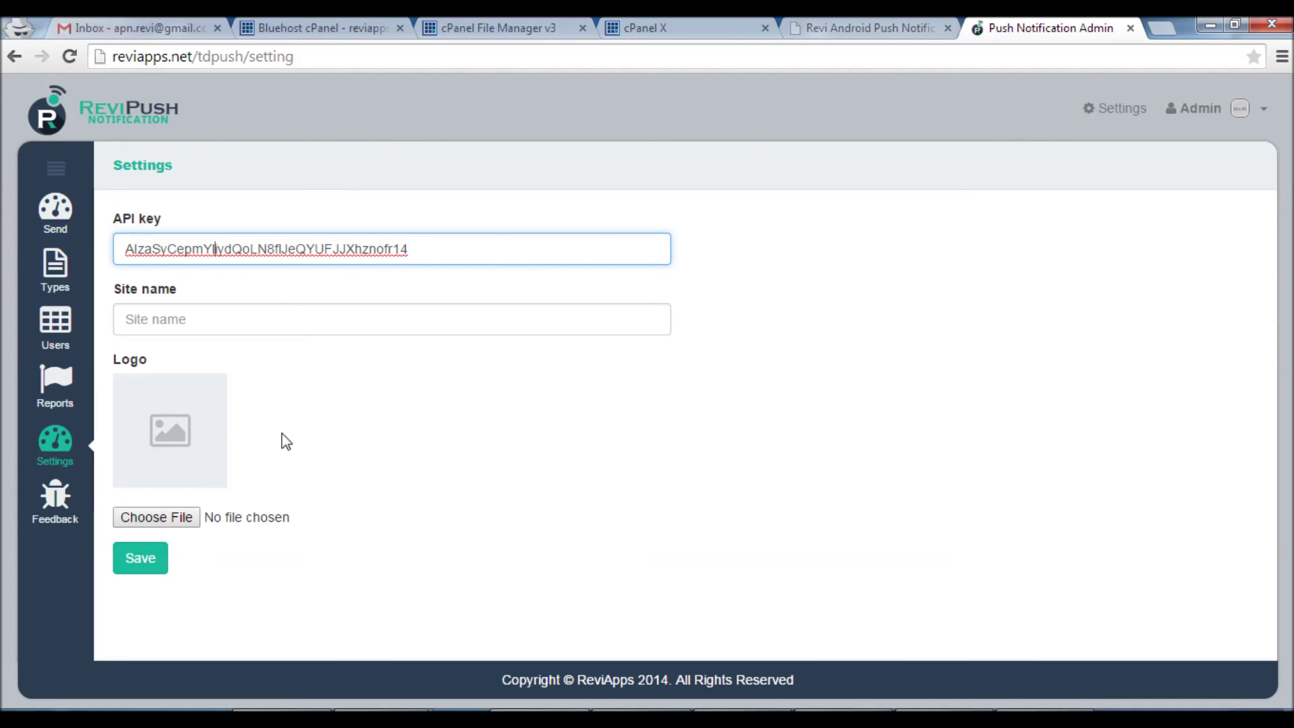
pyautogui.click(52, 508)
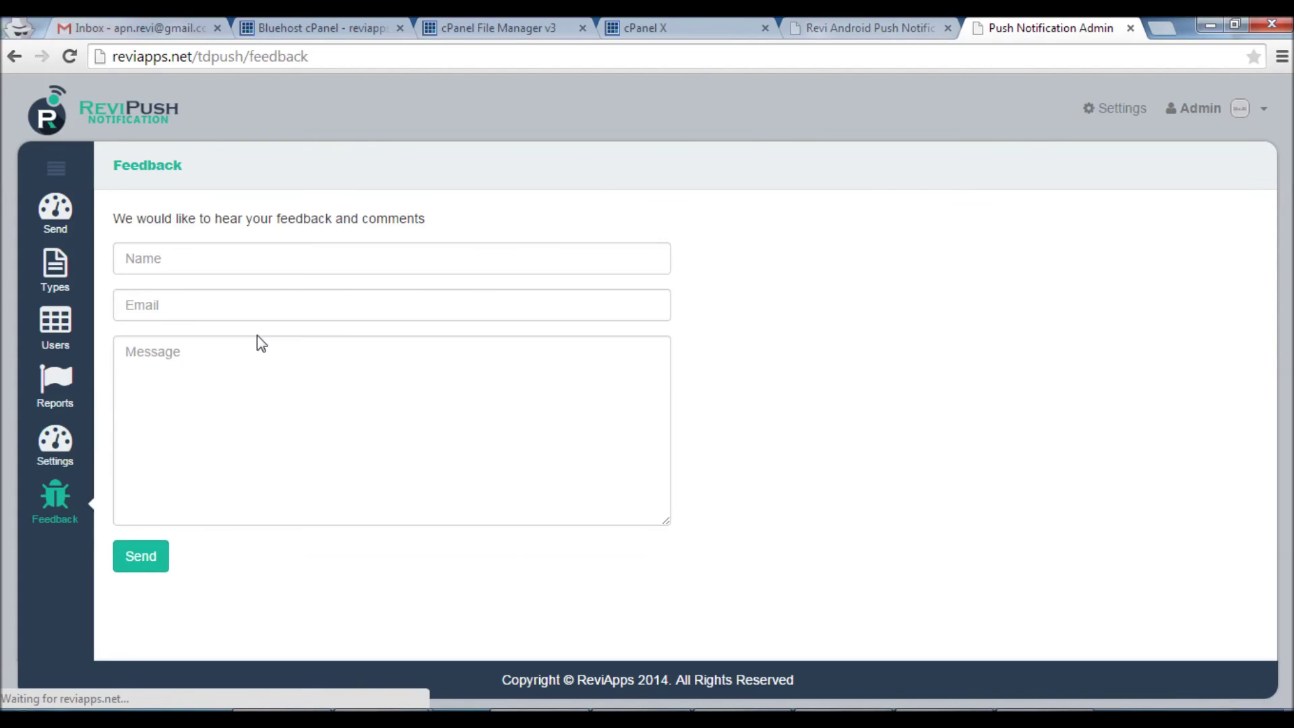